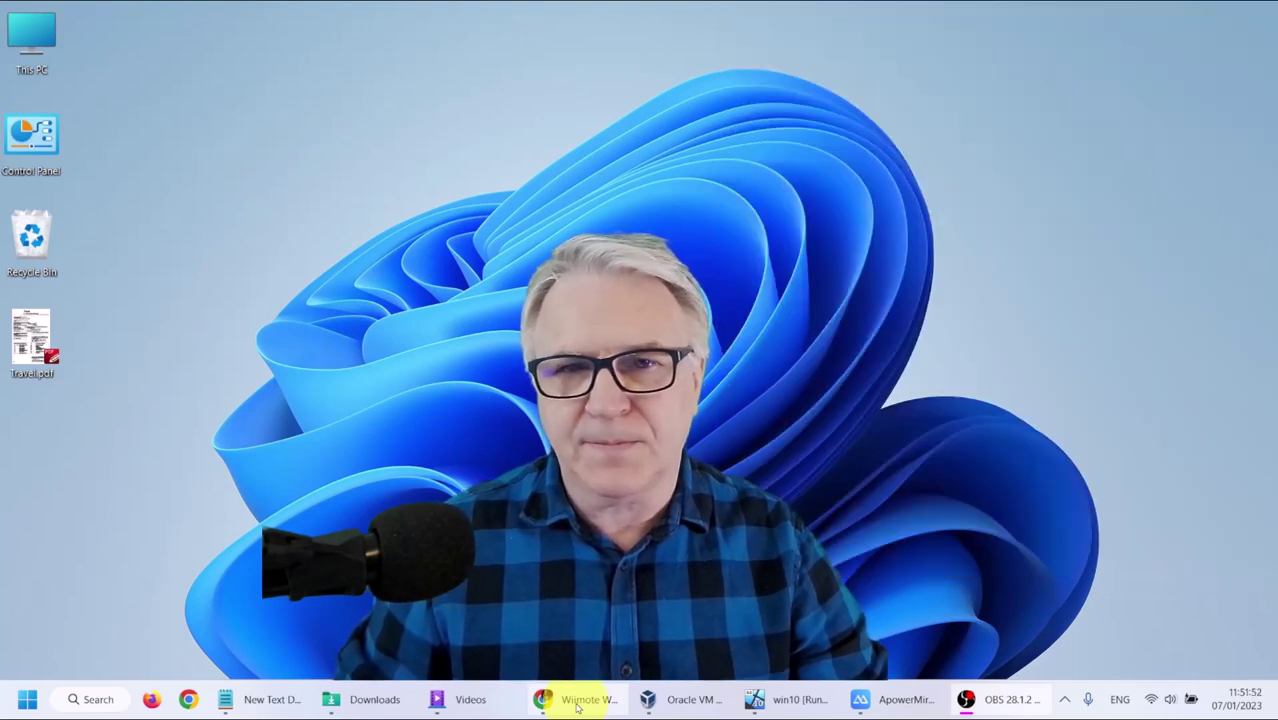
Switch to Chrome, download the Wiimote Whiteboard 1.3.1.11 ZIP from the Internet Archive page, and show the alternative Wiimote download page
{"action": "left_click", "coordinate": [577, 707]}
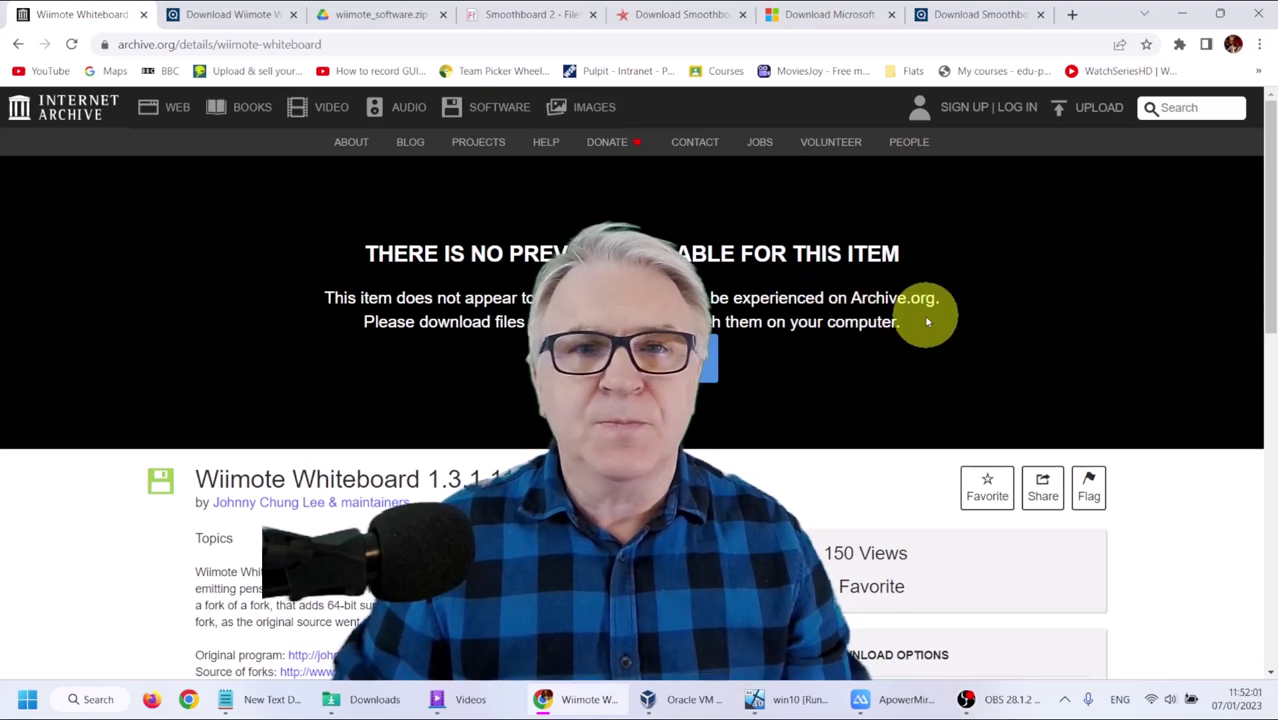
{"action": "scroll", "coordinate": [927, 321], "scroll_direction": "down", "scroll_amount": 3}
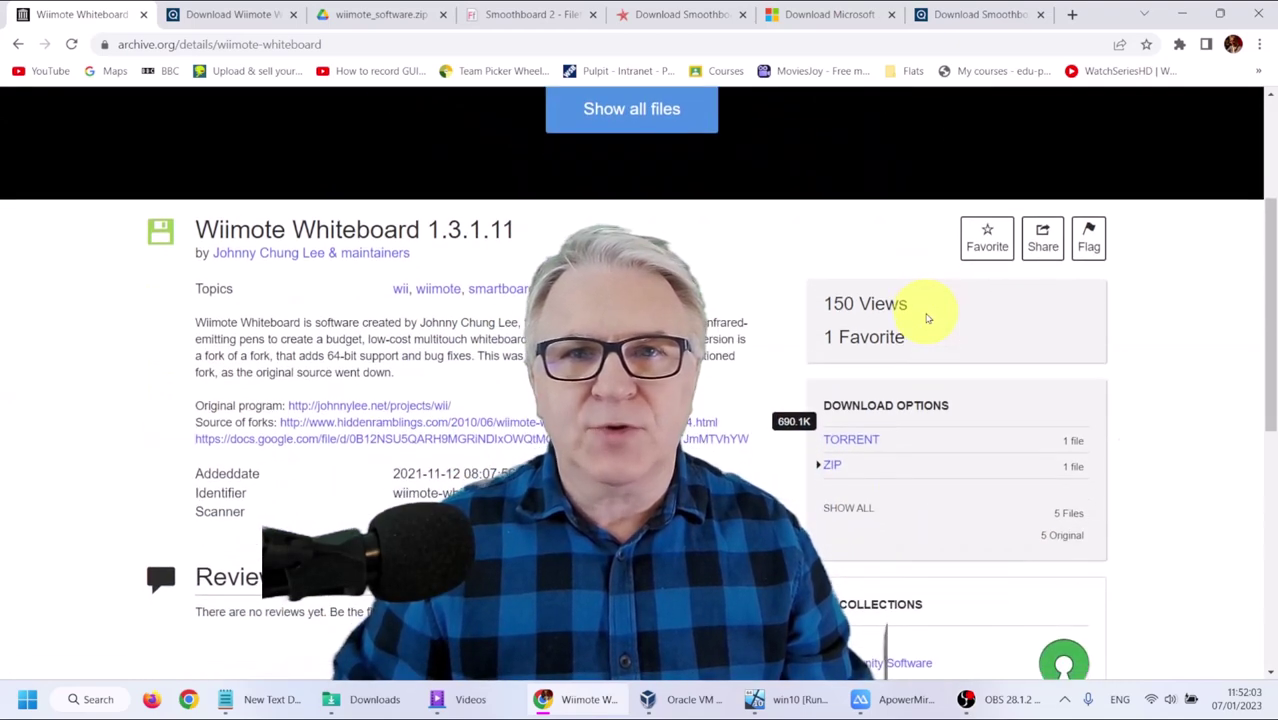
{"action": "scroll", "coordinate": [927, 318], "scroll_direction": "down", "scroll_amount": 1}
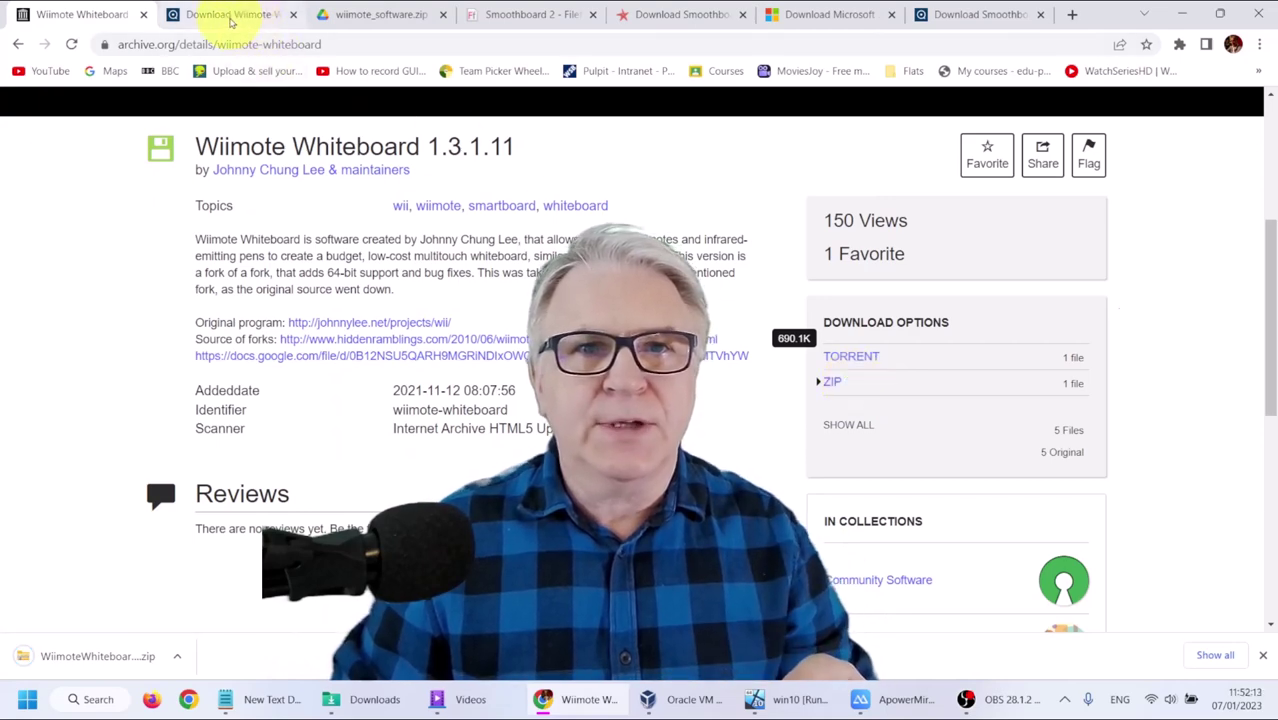
{"action": "left_click", "coordinate": [229, 16]}
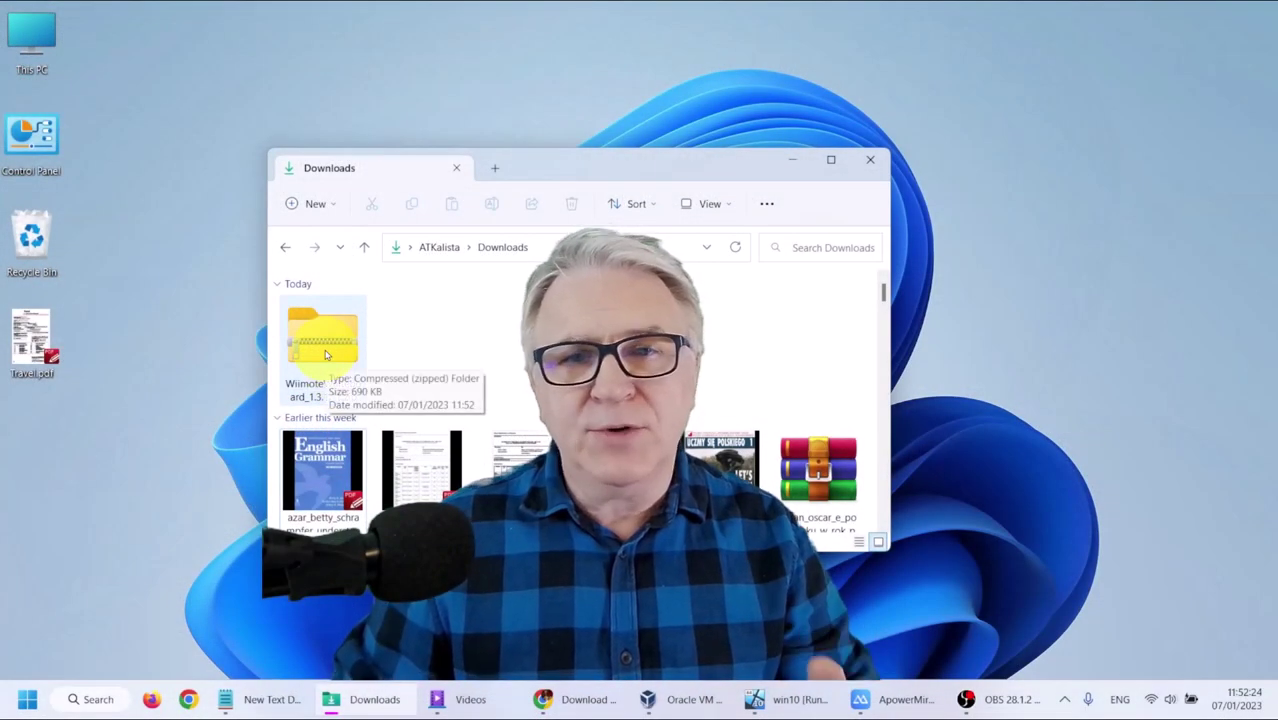
Extract the WiimoteWhiteboard_1.3.1.11 folder from the downloaded zip onto an empty area of the desktop and open it
{"action": "double_click", "coordinate": [325, 354]}
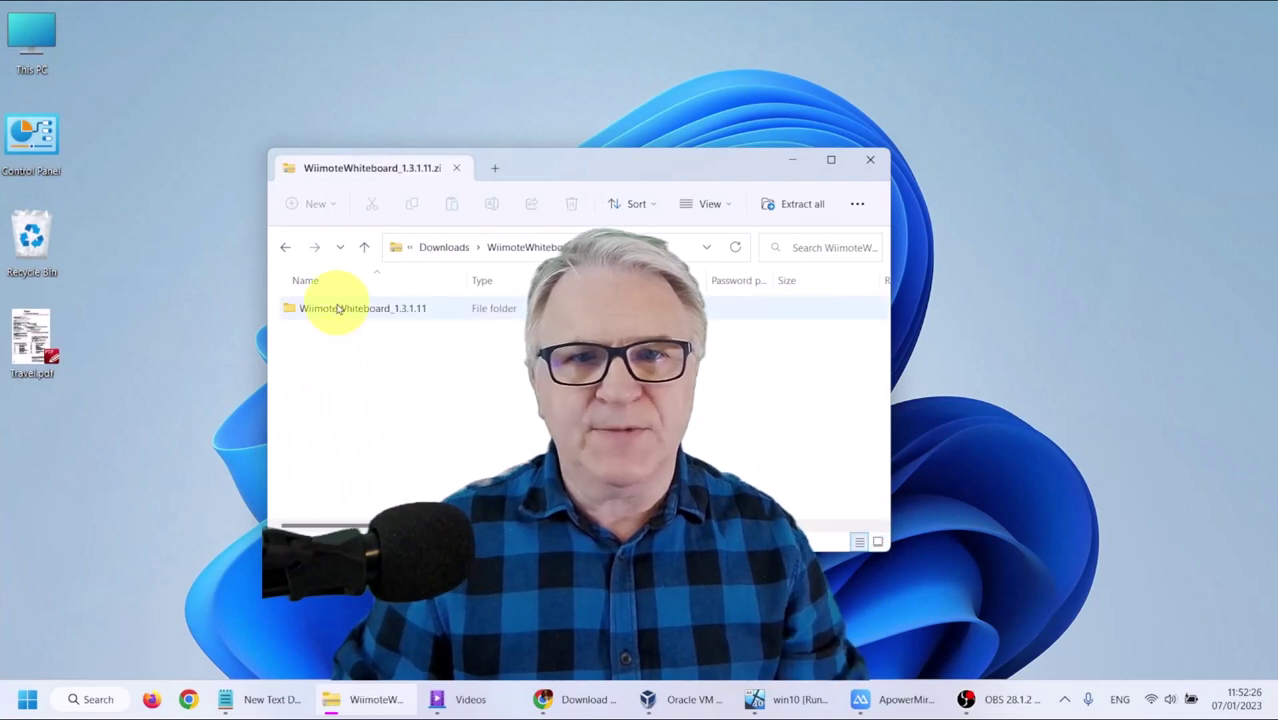
{"action": "left_click_drag", "start_coordinate": [329, 312], "coordinate": [152, 256]}
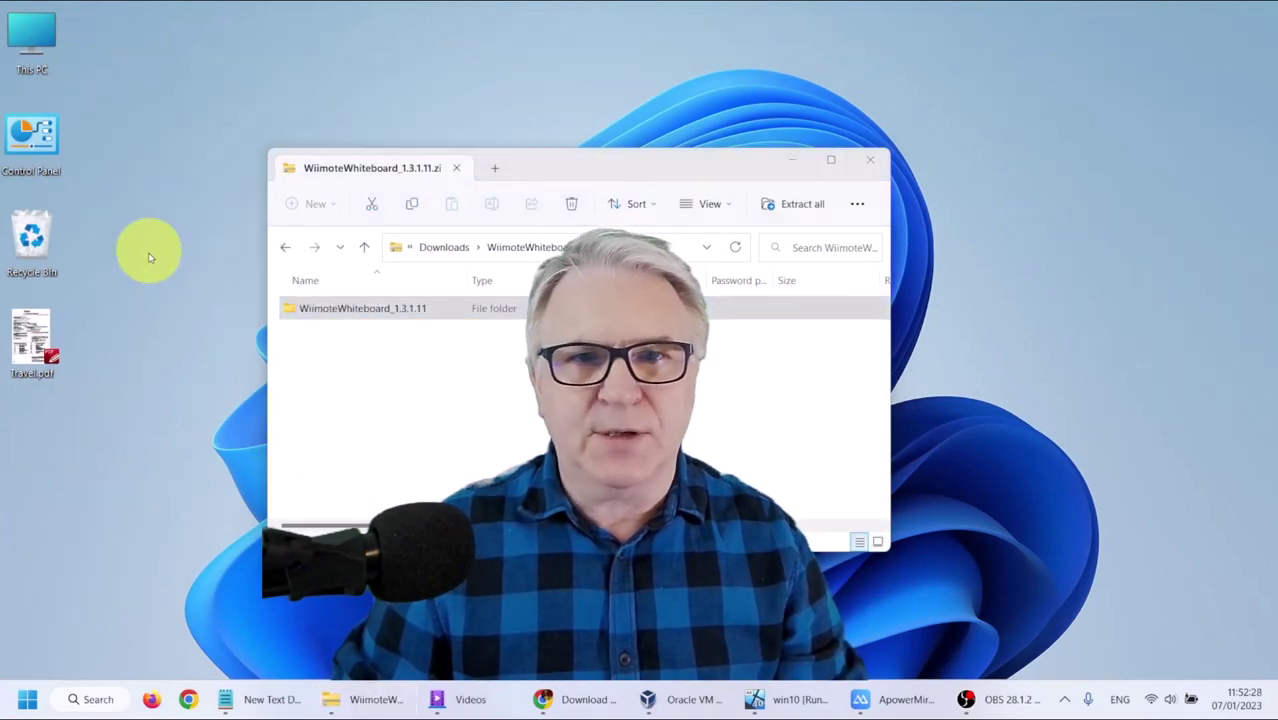
{"action": "left_click", "coordinate": [790, 168]}
{"action": "left_click_drag", "start_coordinate": [160, 255], "coordinate": [1000, 145]}
{"action": "double_click", "coordinate": [987, 157]}
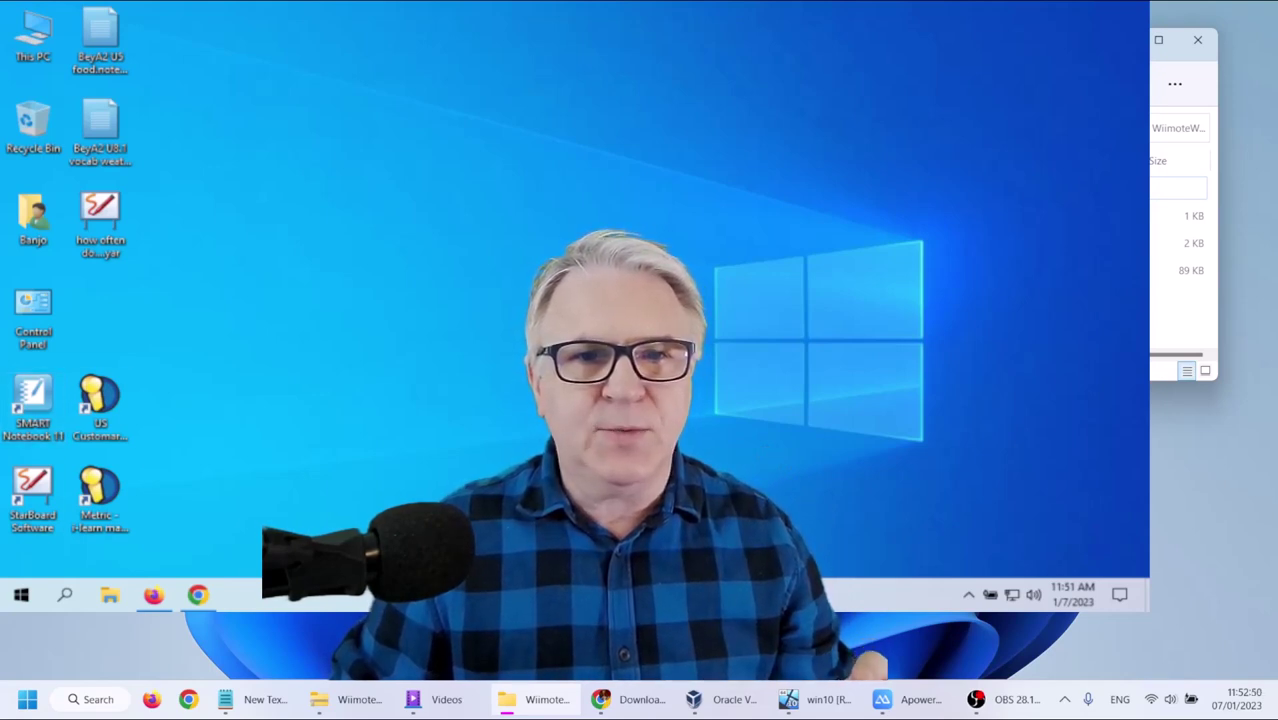
In the Windows 10 virtual machine, view the Add a device options in the Bluetooth & other devices settings and close Settings
{"action": "left_click", "coordinate": [433, 328]}
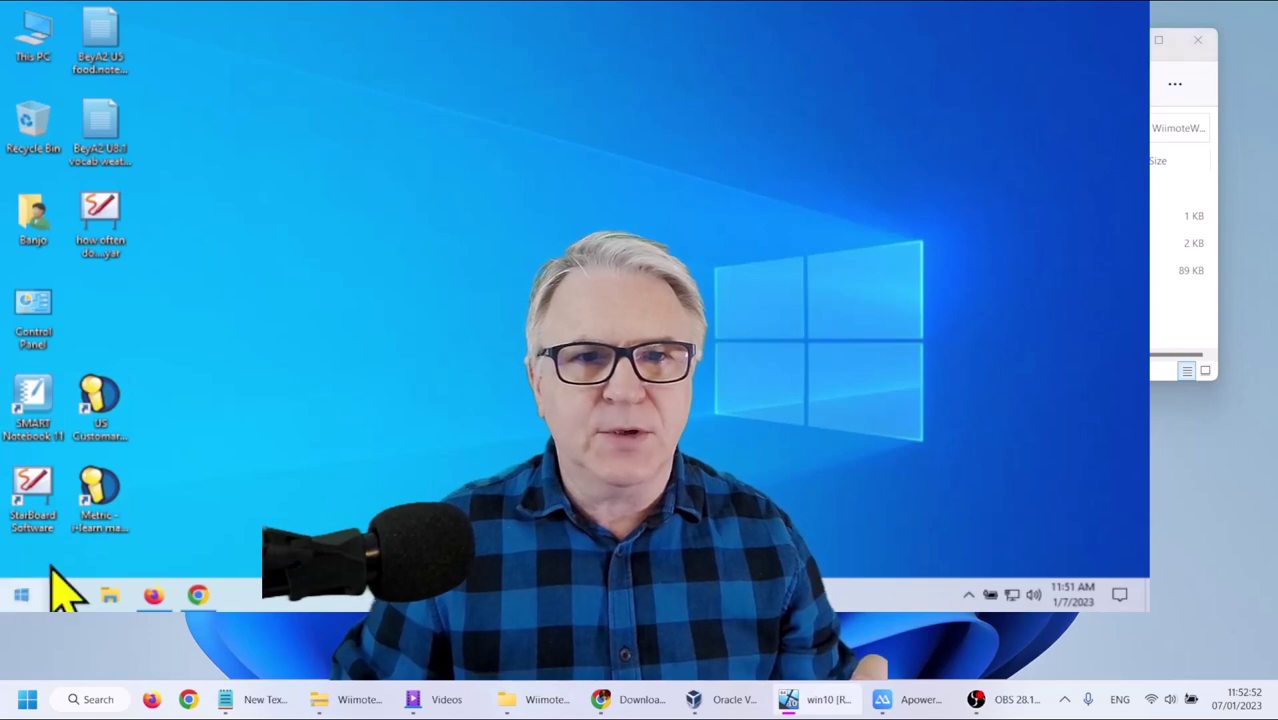
{"action": "left_click", "coordinate": [21, 595]}
{"action": "mouse_move", "coordinate": [30, 548]}
{"action": "left_click", "coordinate": [38, 520]}
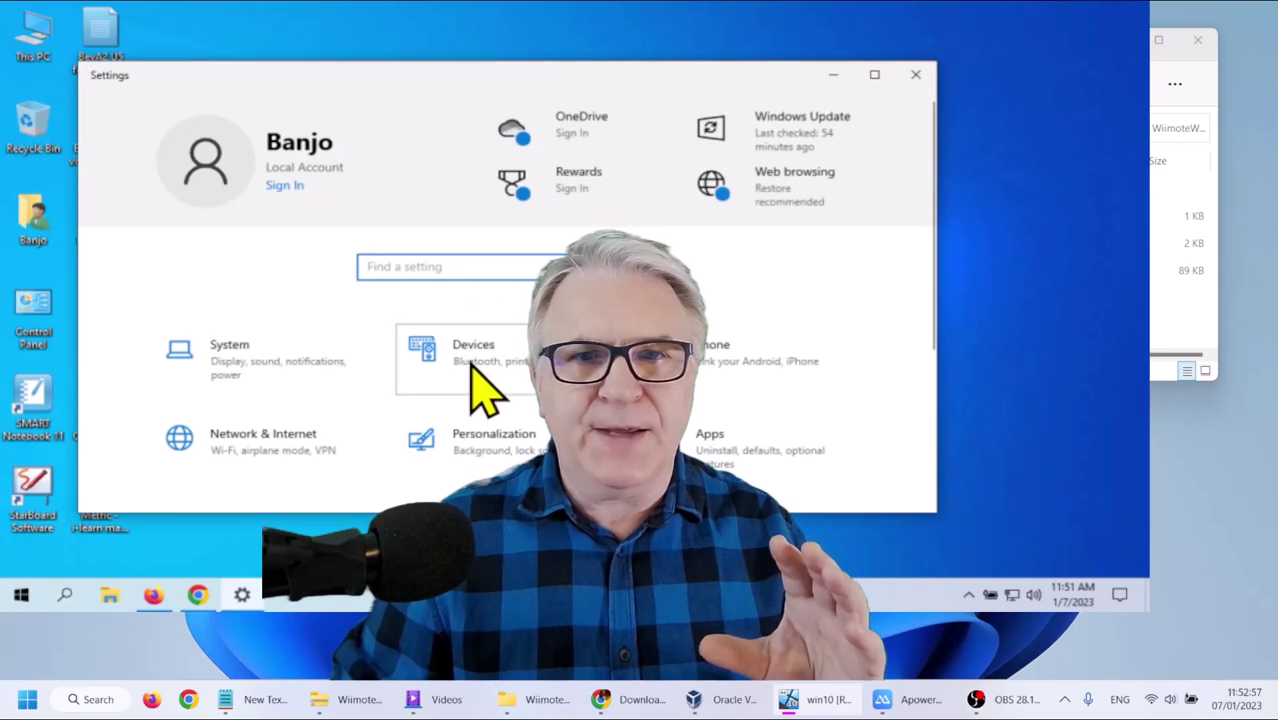
{"action": "left_click", "coordinate": [472, 365]}
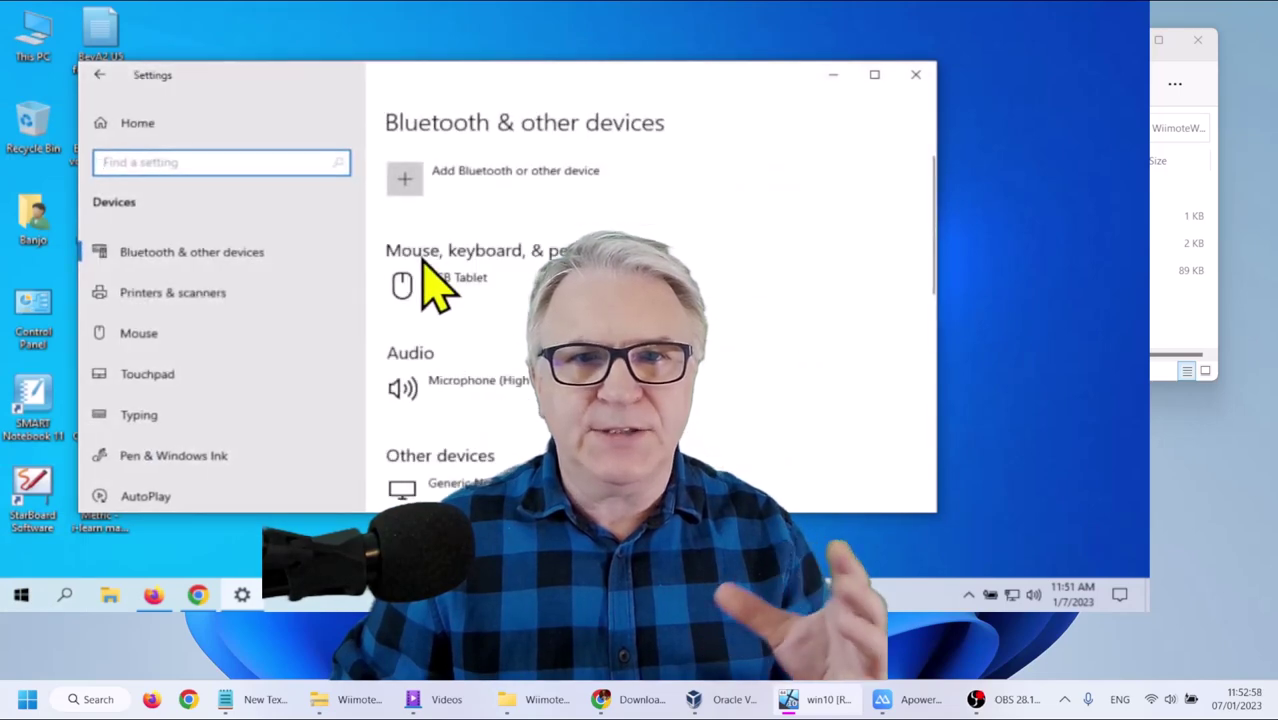
{"action": "left_click", "coordinate": [406, 178]}
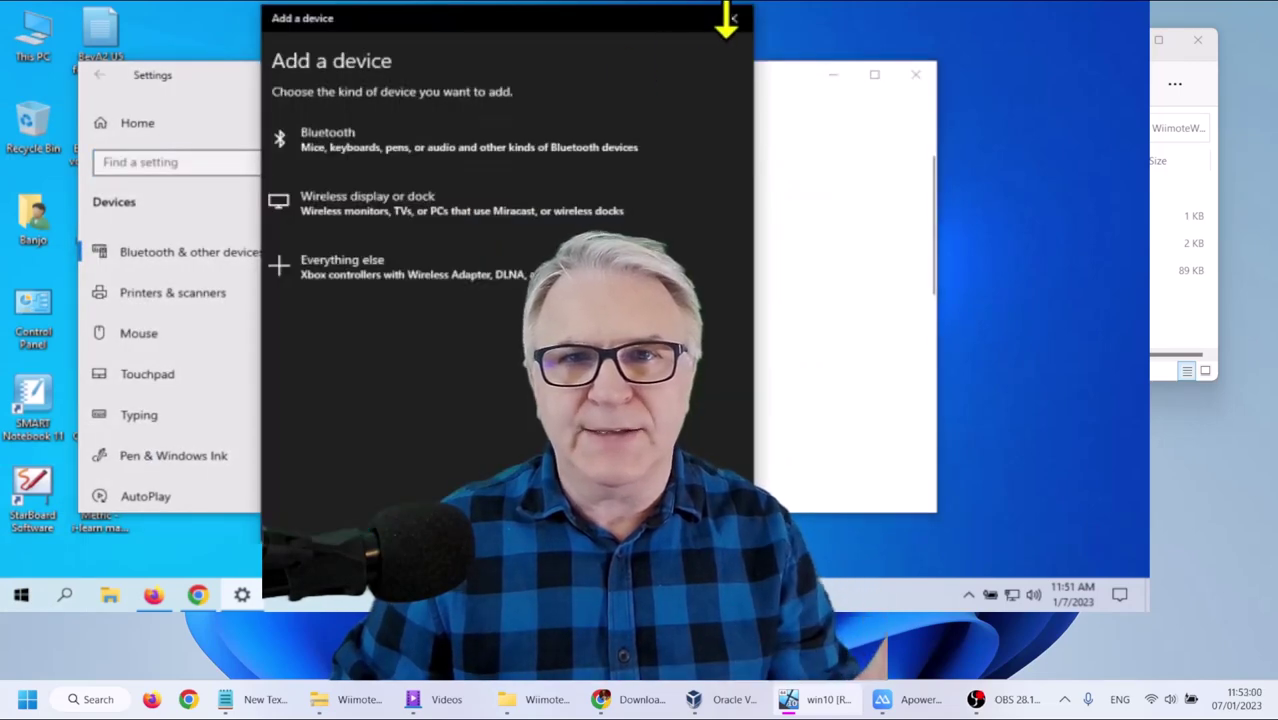
{"action": "left_click", "coordinate": [733, 18]}
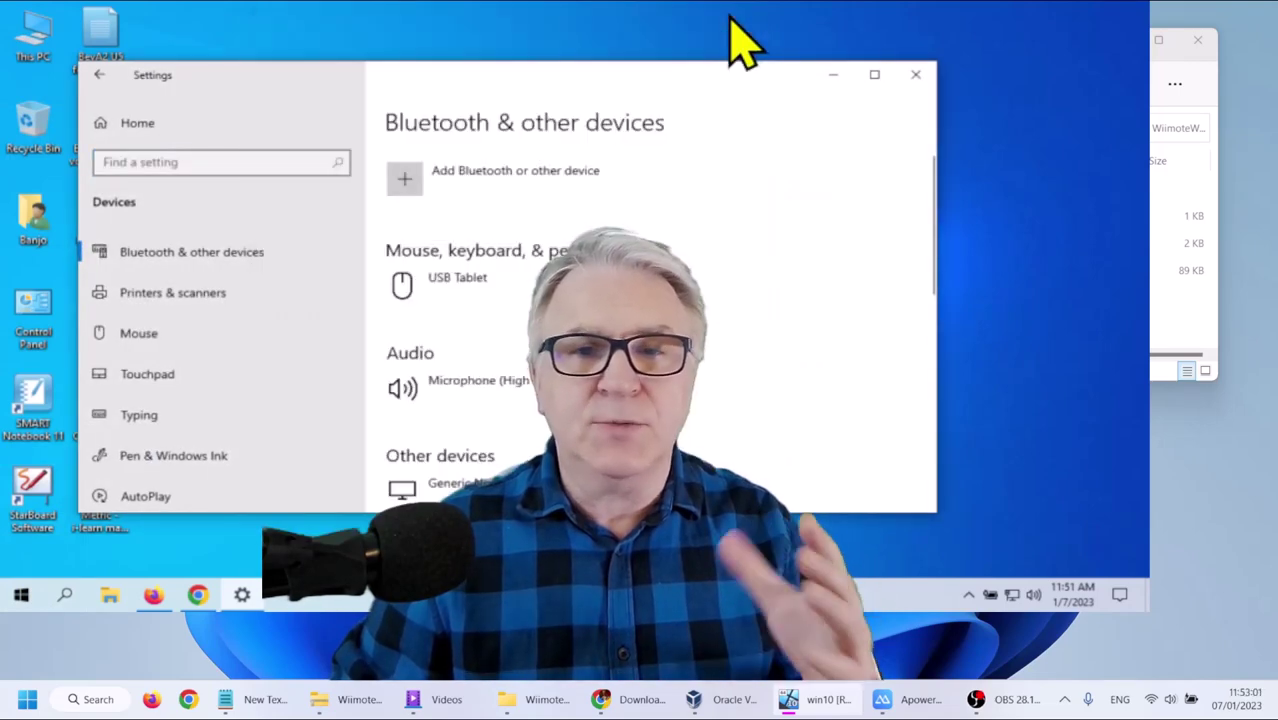
{"action": "left_click", "coordinate": [916, 76]}
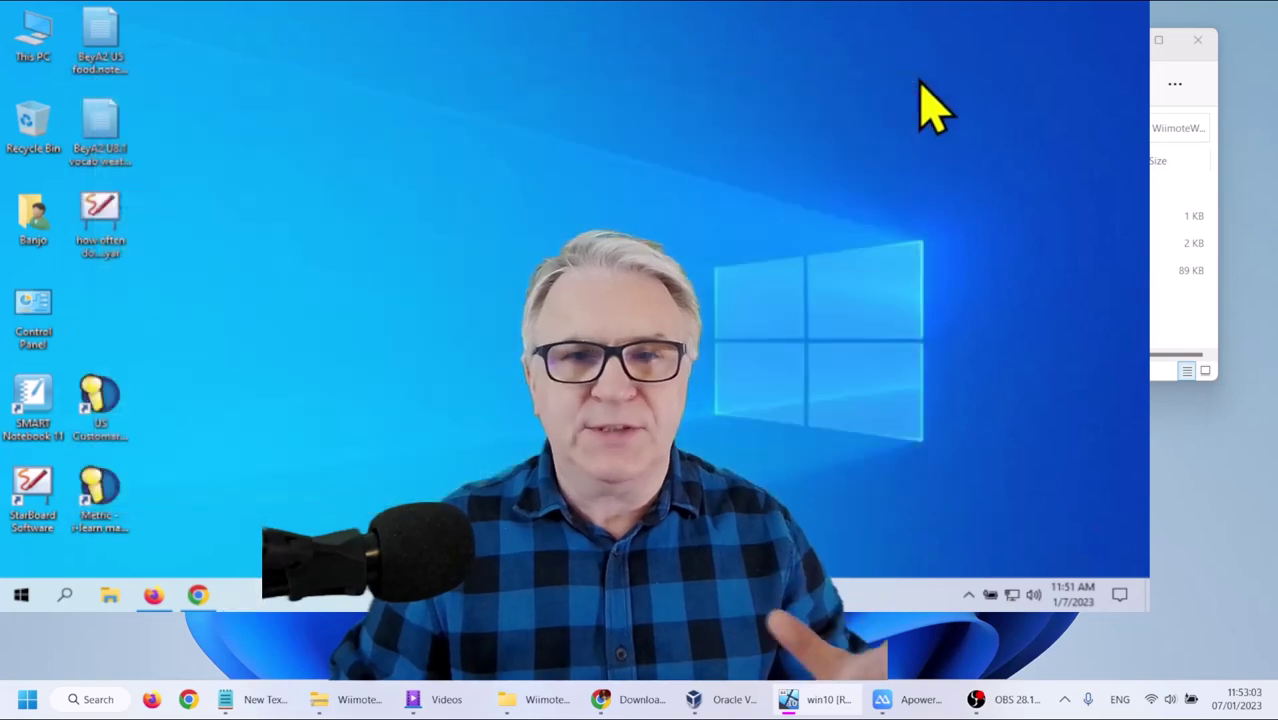
Show the Add a device wizard under Devices and Printers in the Windows 10 Control Panel and dismiss it
{"action": "left_click", "coordinate": [66, 596]}
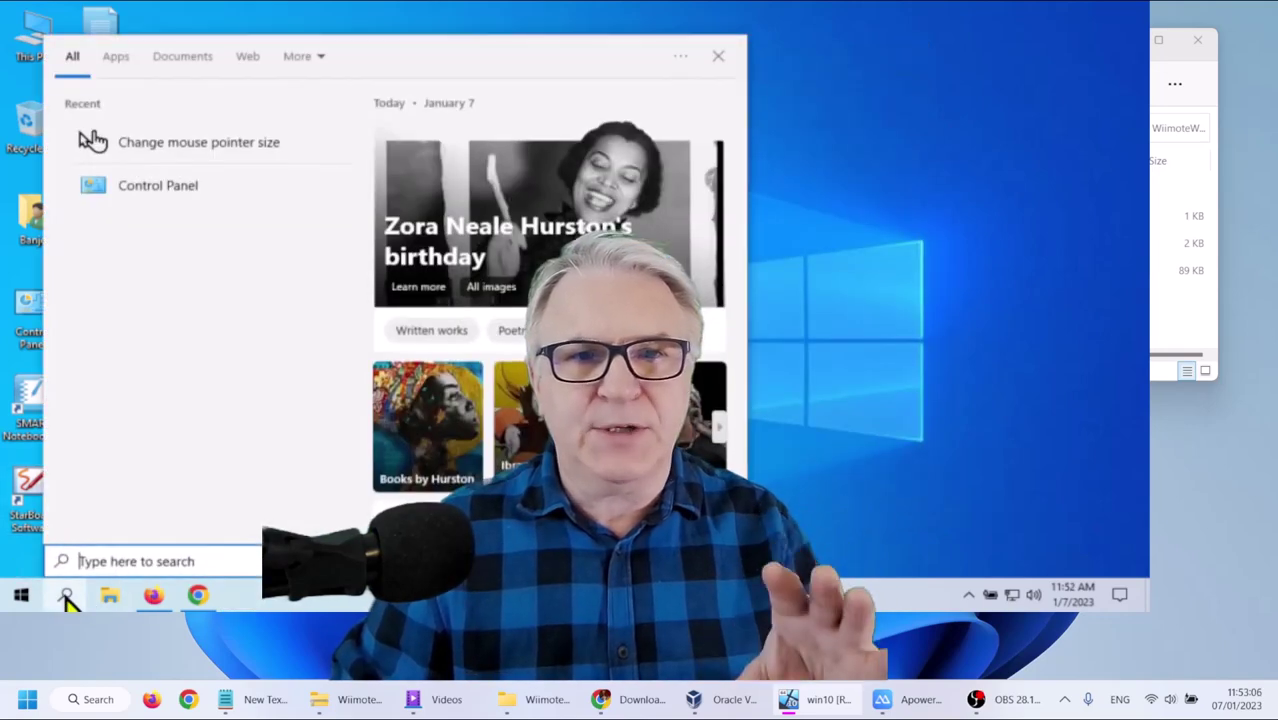
{"action": "left_click", "coordinate": [150, 188]}
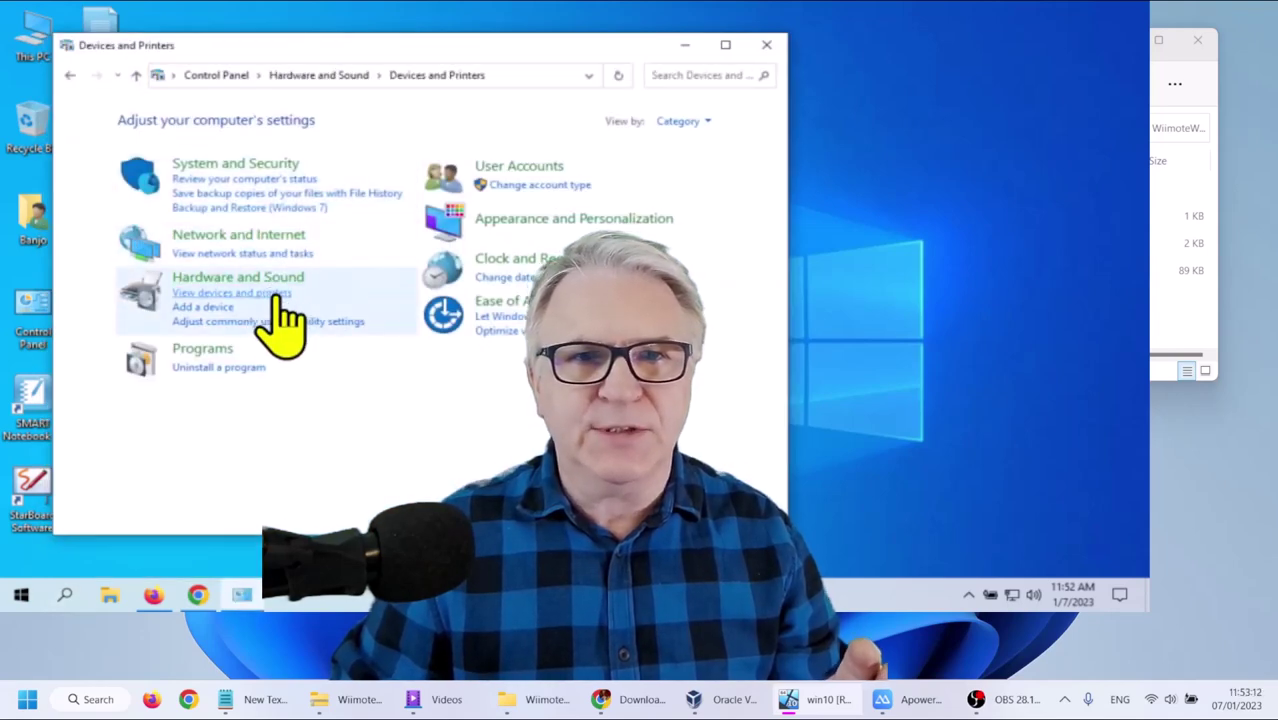
{"action": "left_click", "coordinate": [279, 295]}
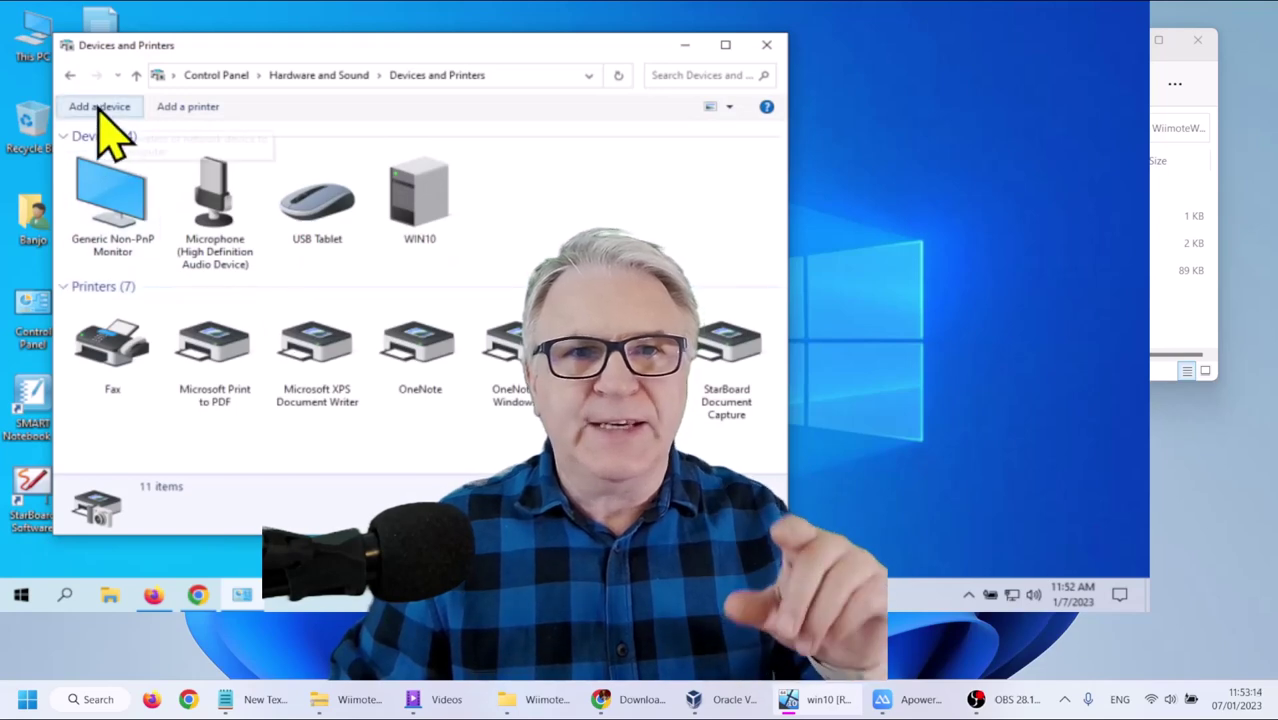
{"action": "left_click", "coordinate": [99, 107]}
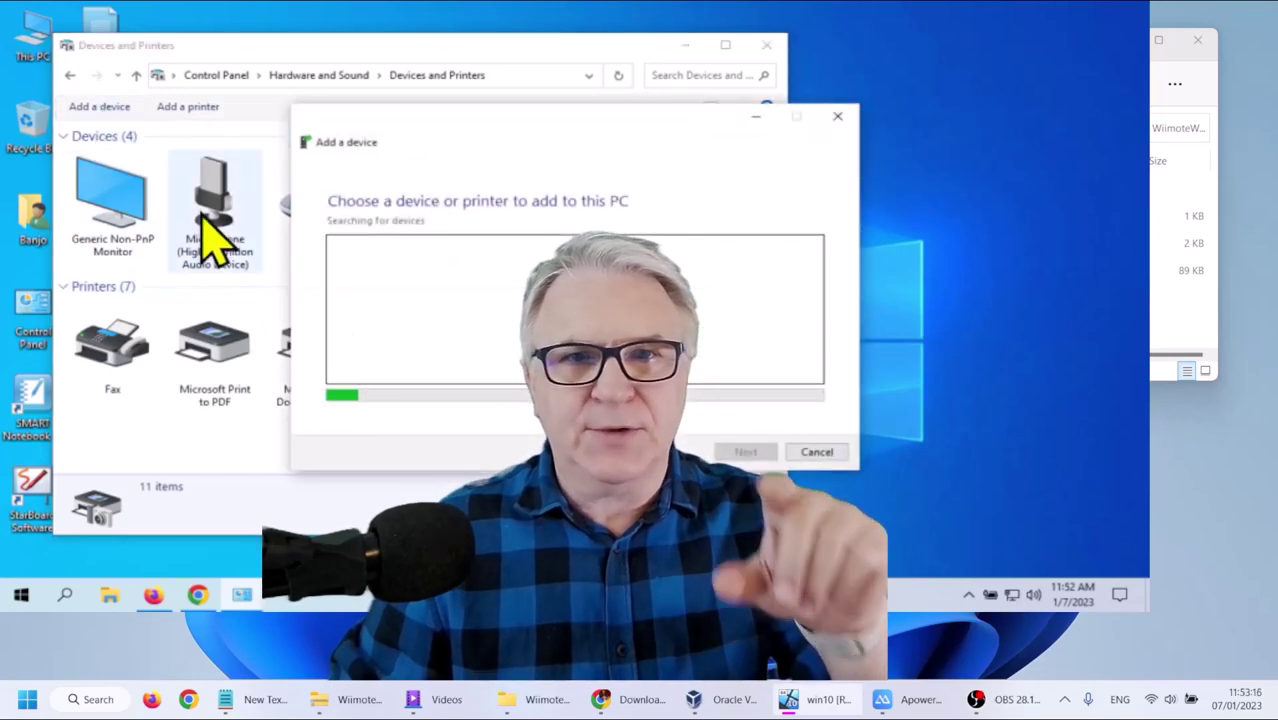
{"action": "left_click", "coordinate": [838, 117]}
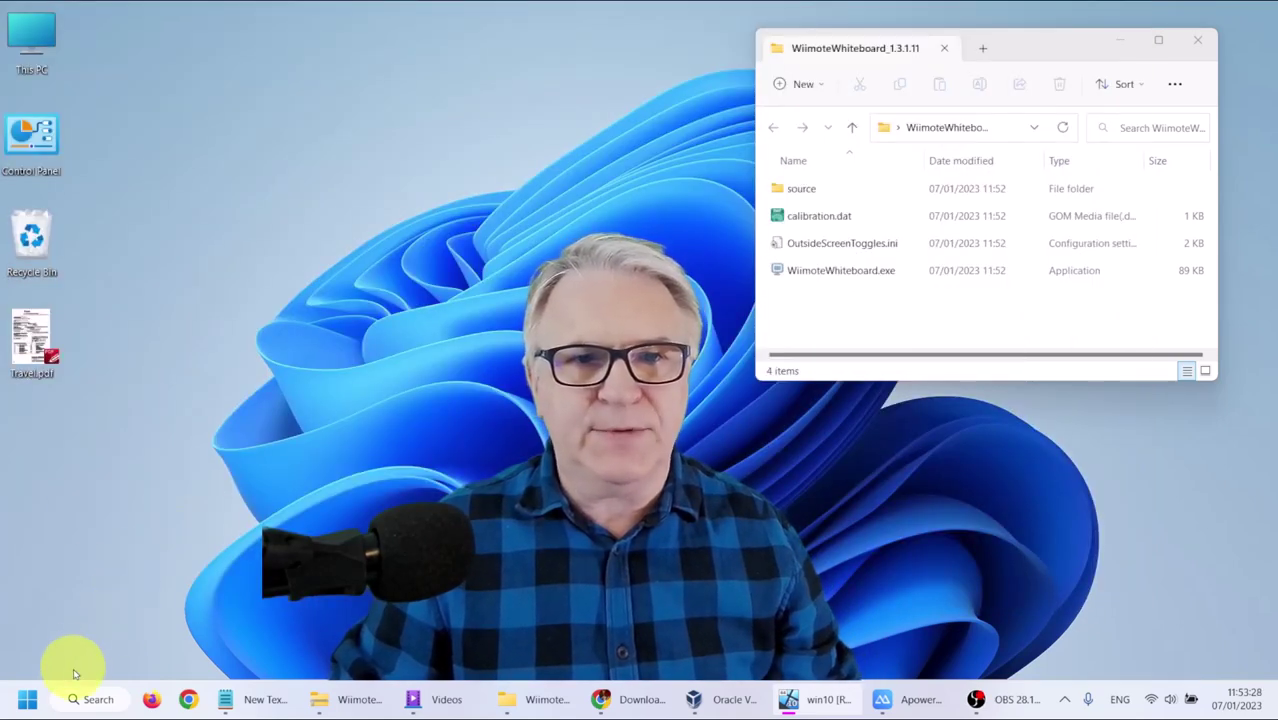
On the Windows 11 computer, view devices and printers from Control Panel, and close the resulting Settings window and Control Panel
{"action": "left_click", "coordinate": [95, 700]}
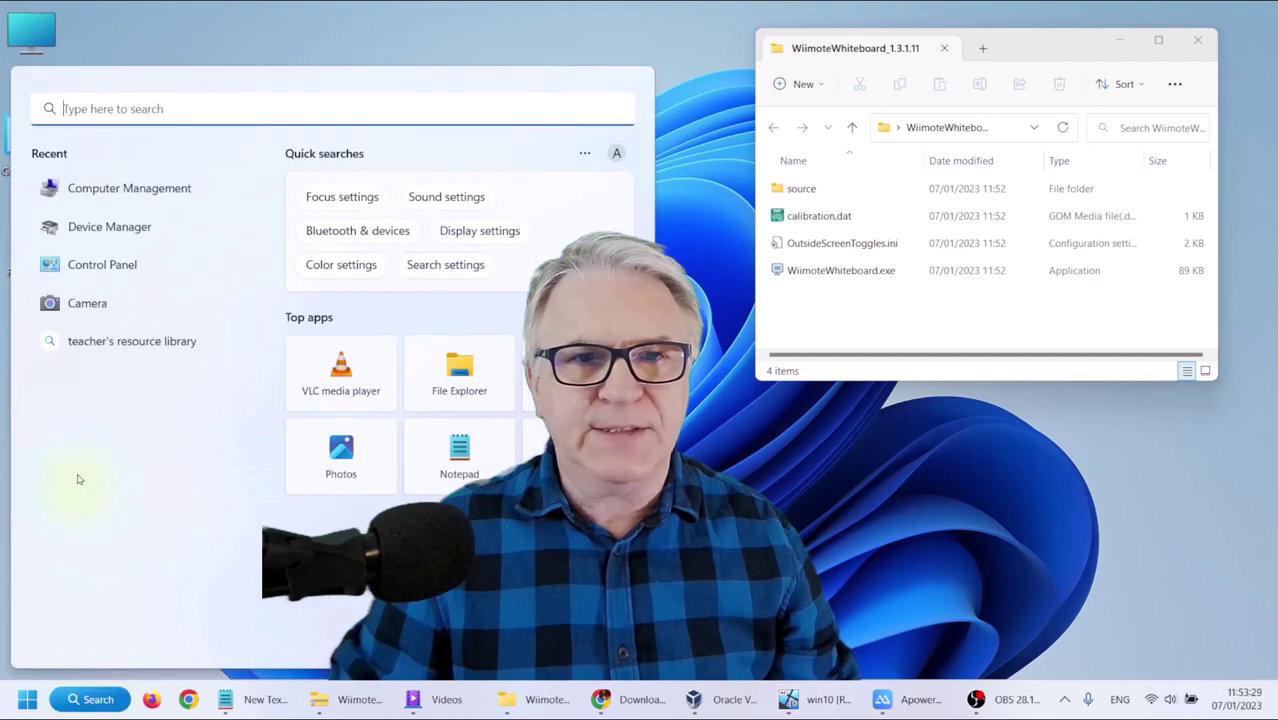
{"action": "left_click", "coordinate": [112, 275]}
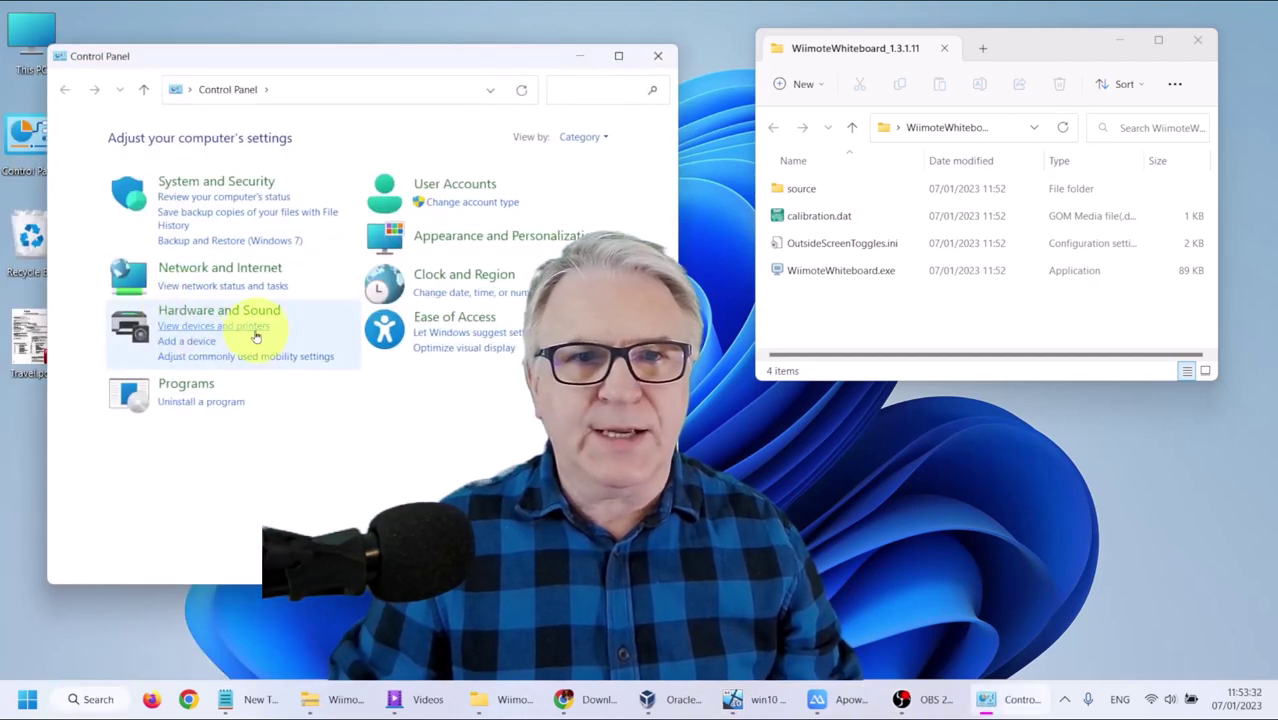
{"action": "left_click", "coordinate": [249, 327]}
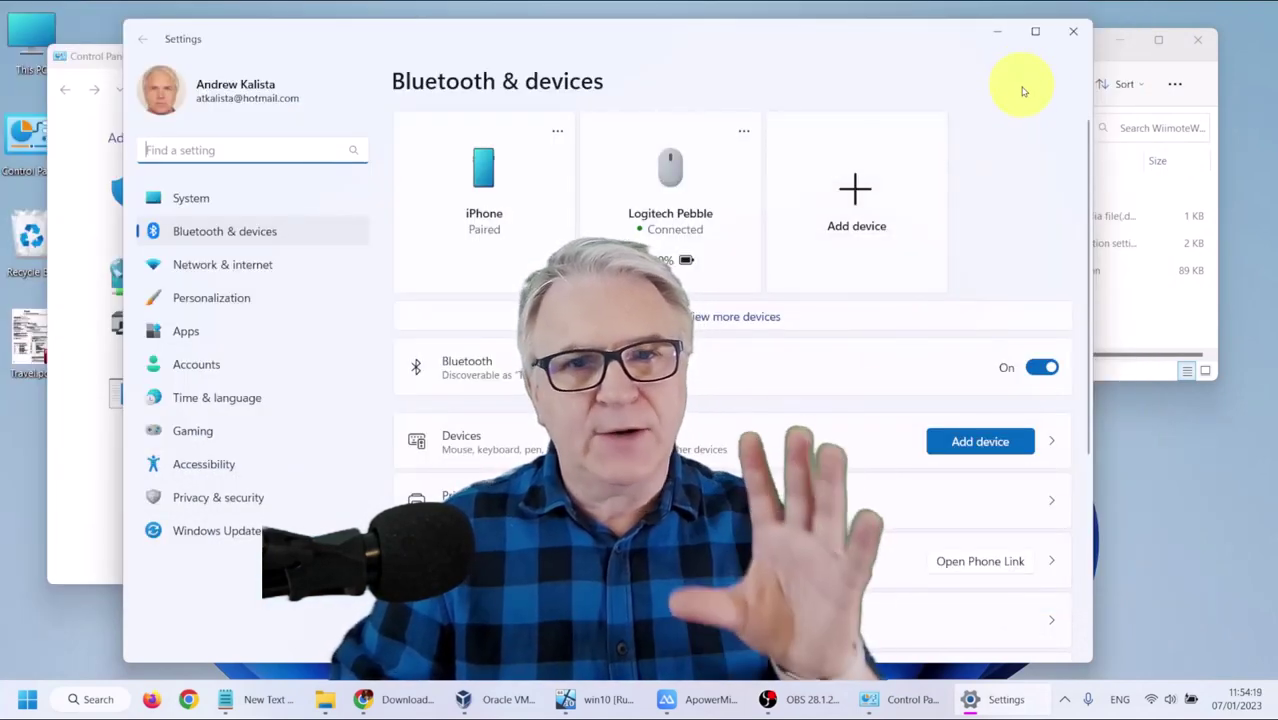
{"action": "left_click", "coordinate": [1081, 38]}
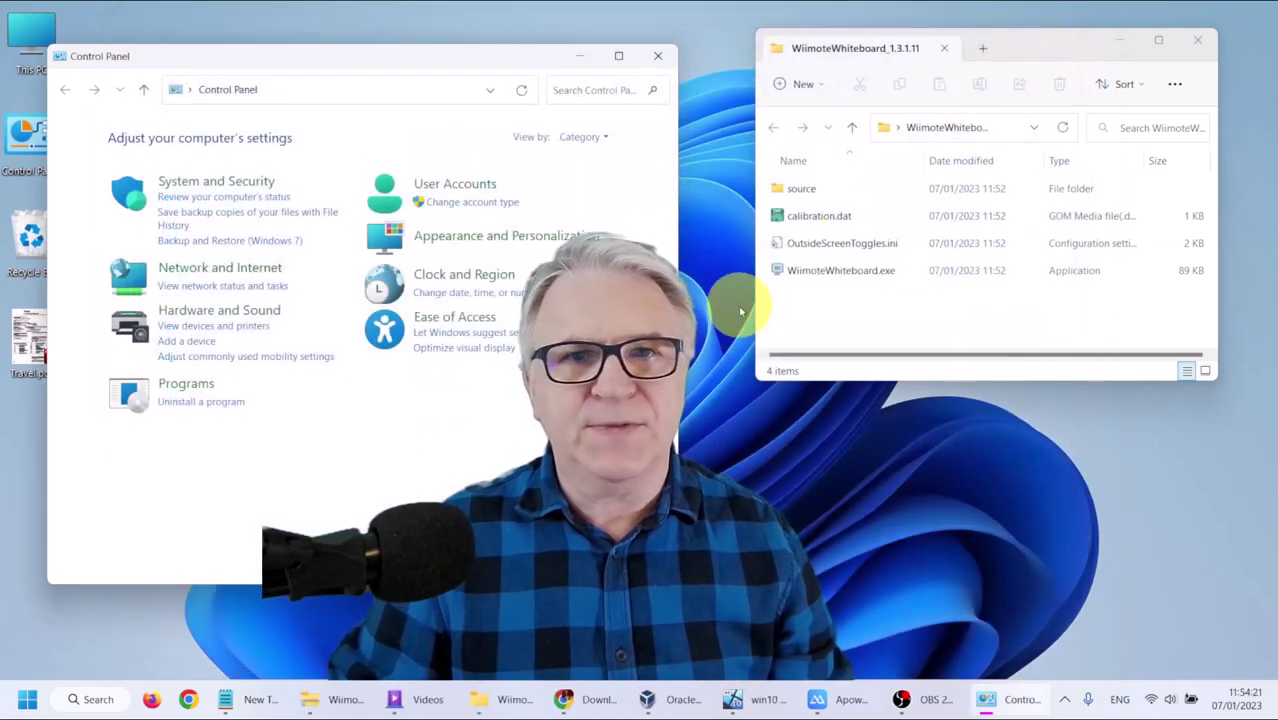
{"action": "left_click", "coordinate": [656, 60]}
Open the classic Devices and Printers window by way of Device Manager in Computer Management
{"action": "left_click", "coordinate": [100, 700]}
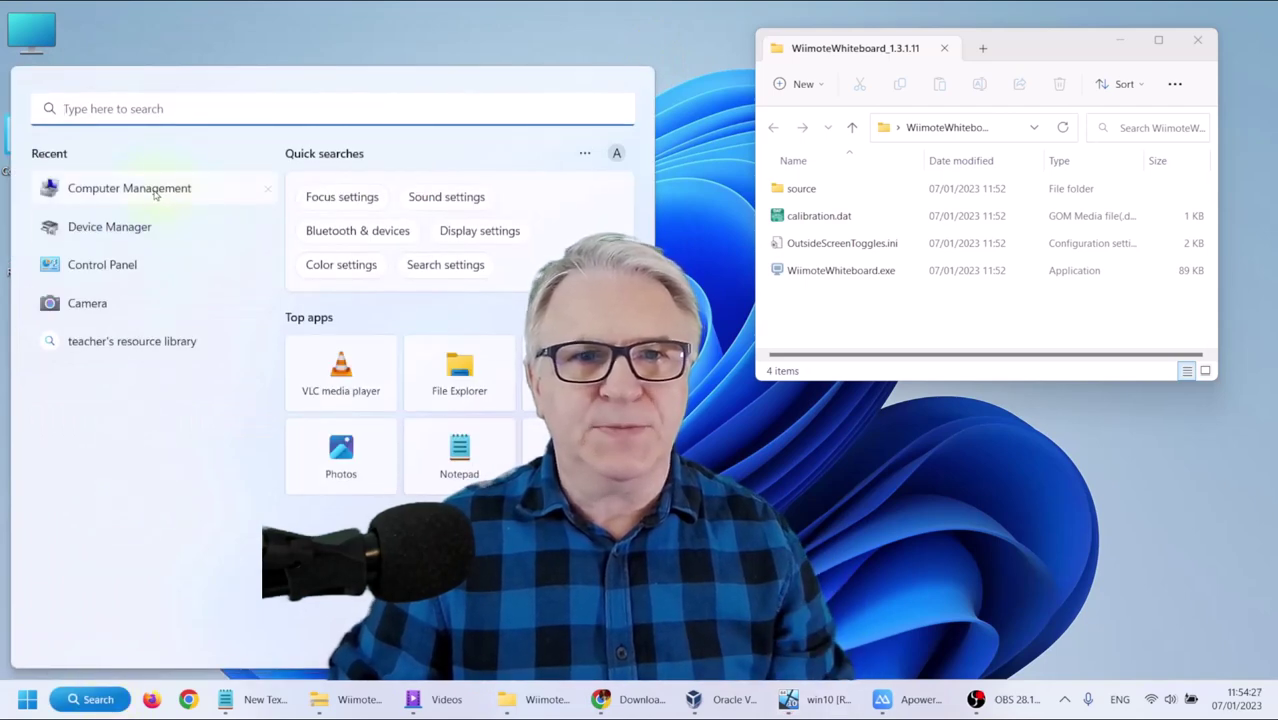
{"action": "left_click", "coordinate": [141, 220]}
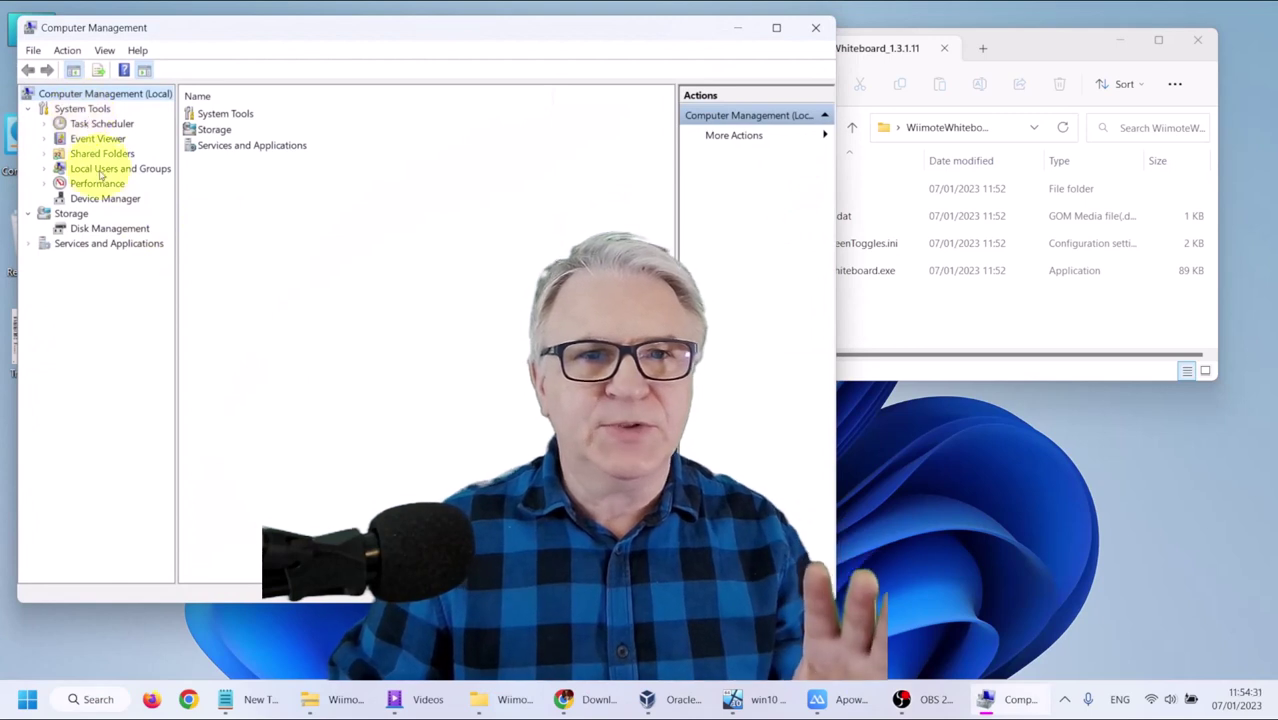
{"action": "left_click", "coordinate": [104, 198]}
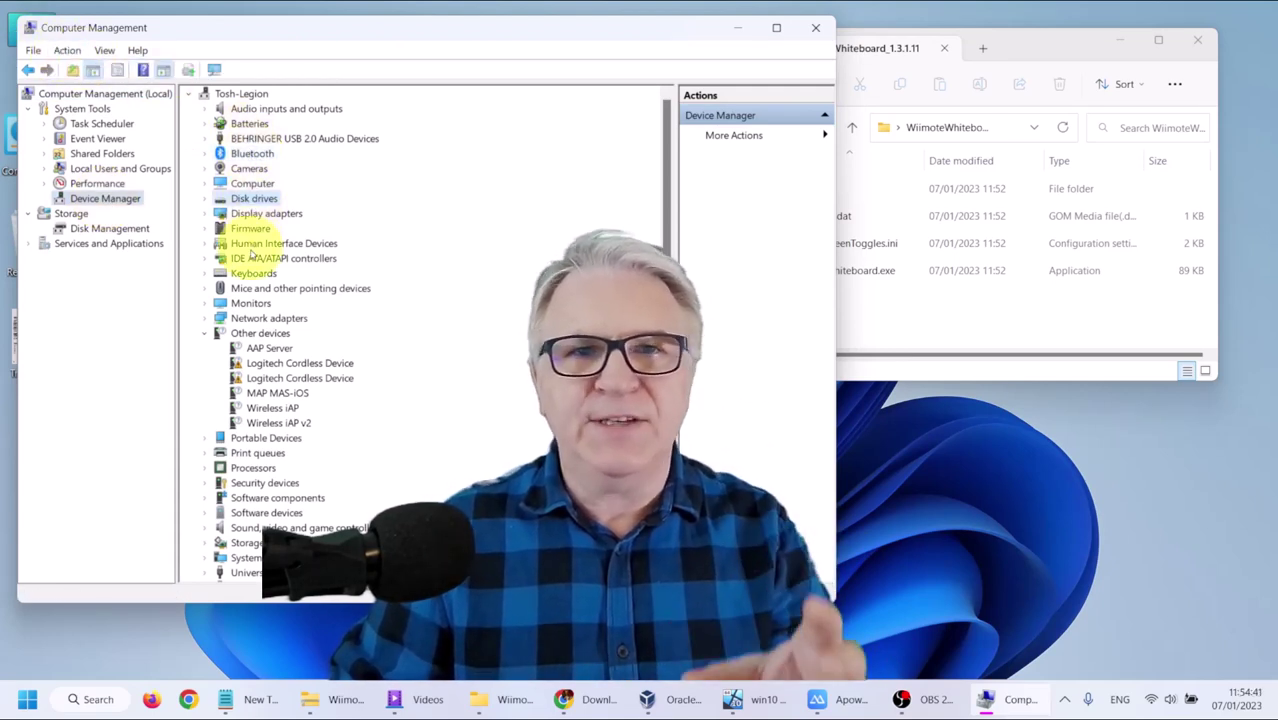
{"action": "left_click", "coordinate": [254, 245]}
{"action": "left_click", "coordinate": [248, 140]}
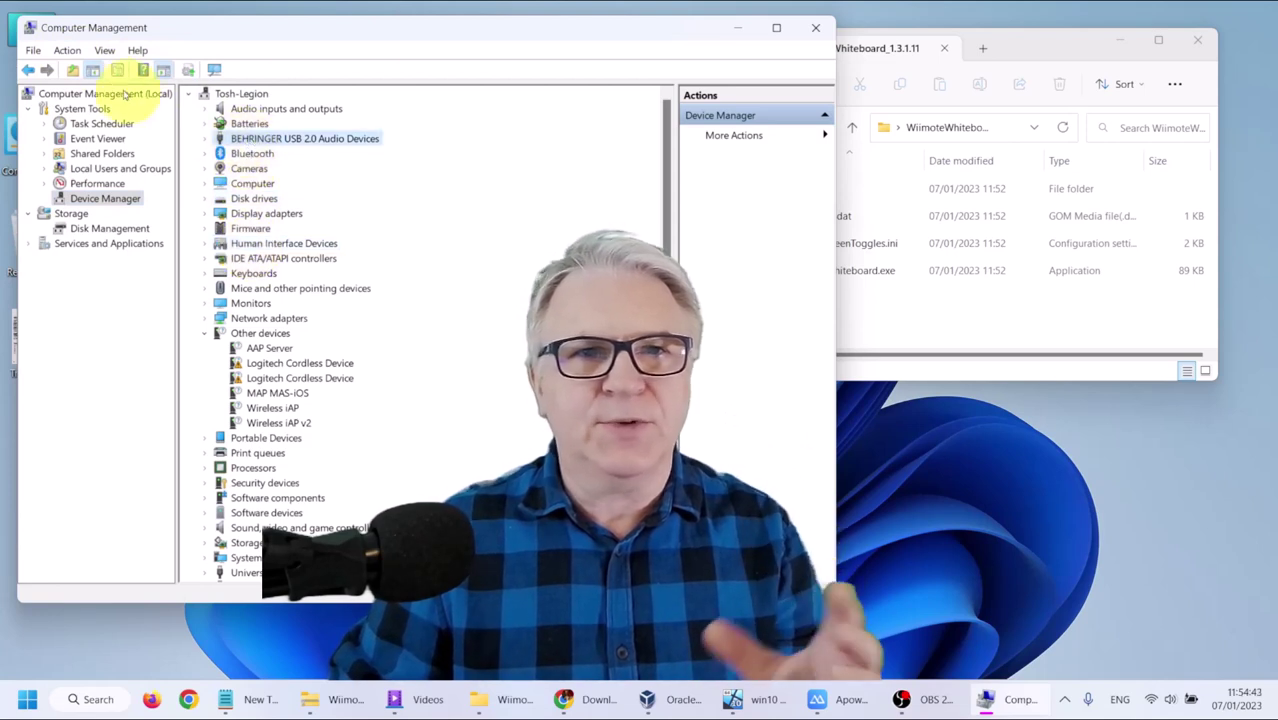
{"action": "left_click", "coordinate": [66, 51]}
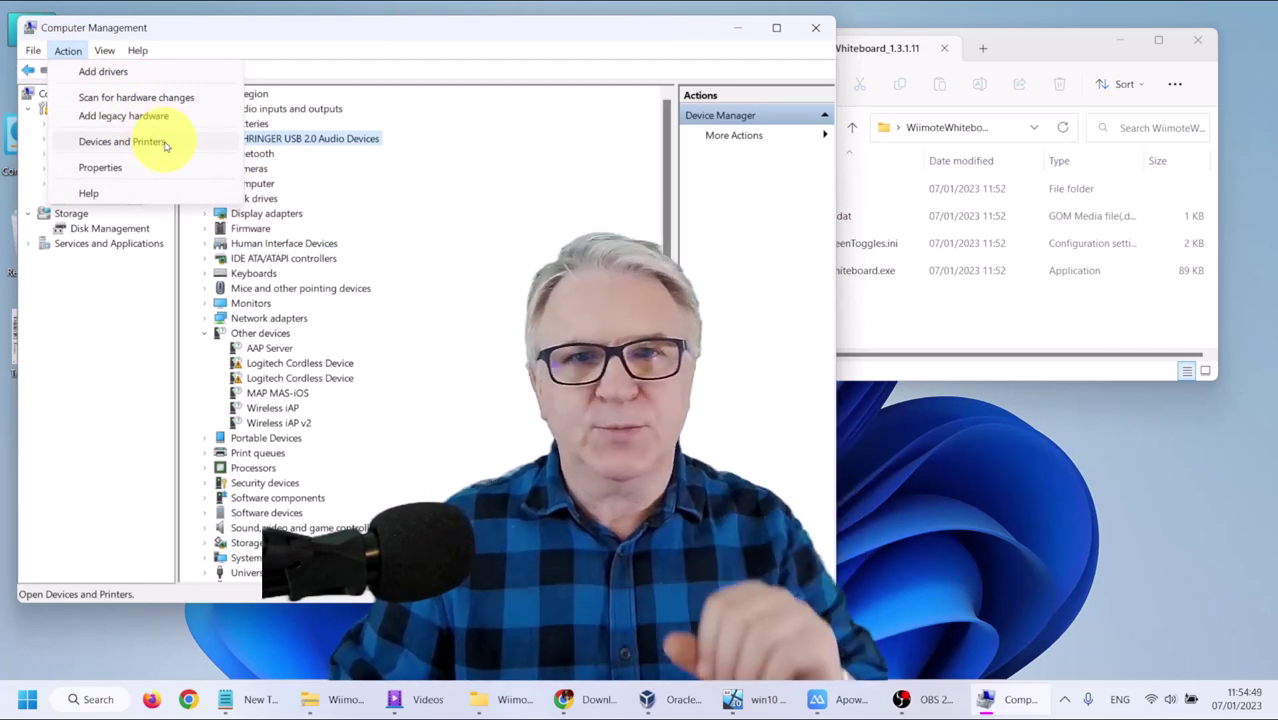
{"action": "left_click", "coordinate": [148, 142]}
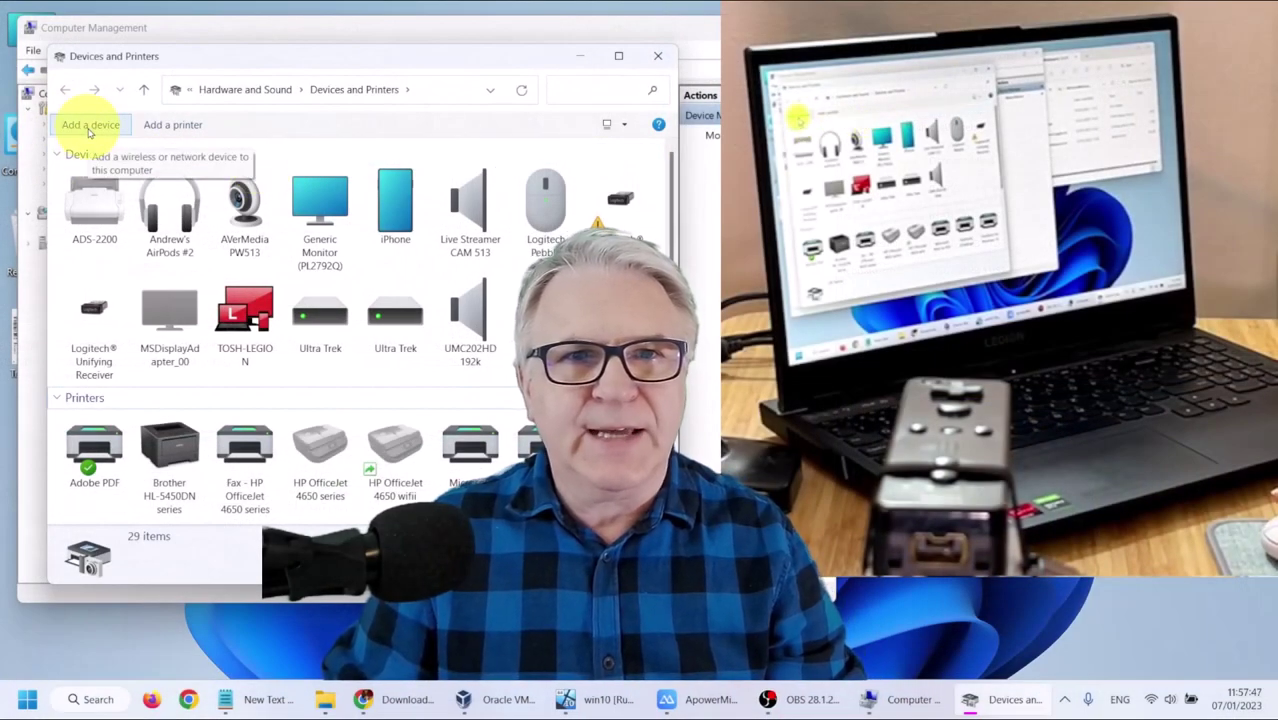
Add the Nintendo RVL-CNT-01 input device to this PC, leaving the passcode blank
{"action": "left_click", "coordinate": [89, 129]}
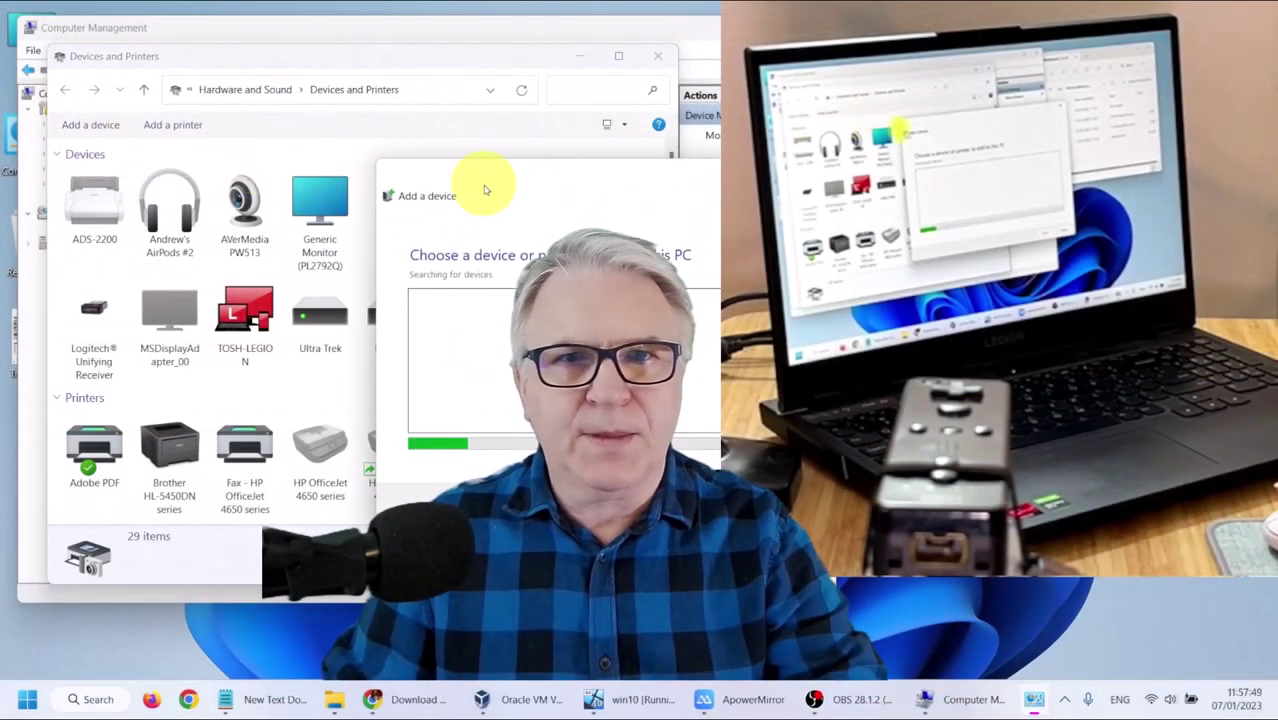
{"action": "left_click_drag", "start_coordinate": [487, 190], "coordinate": [183, 144]}
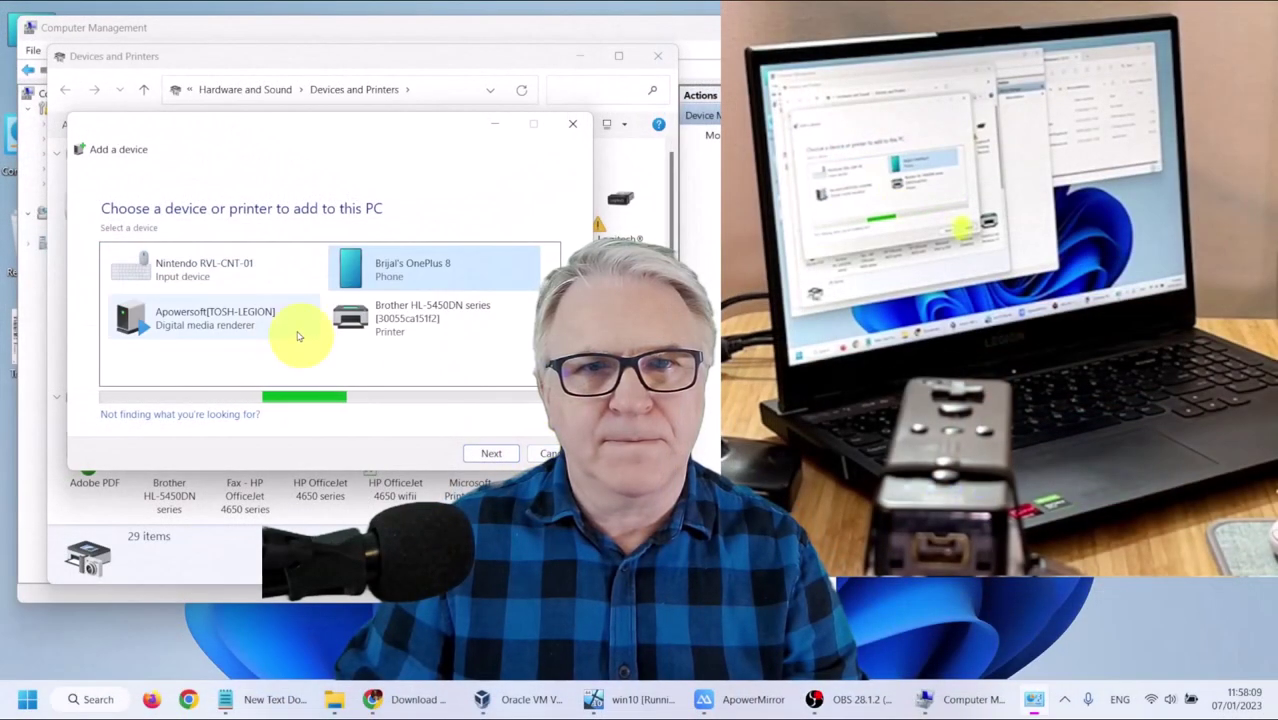
{"action": "left_click", "coordinate": [210, 268]}
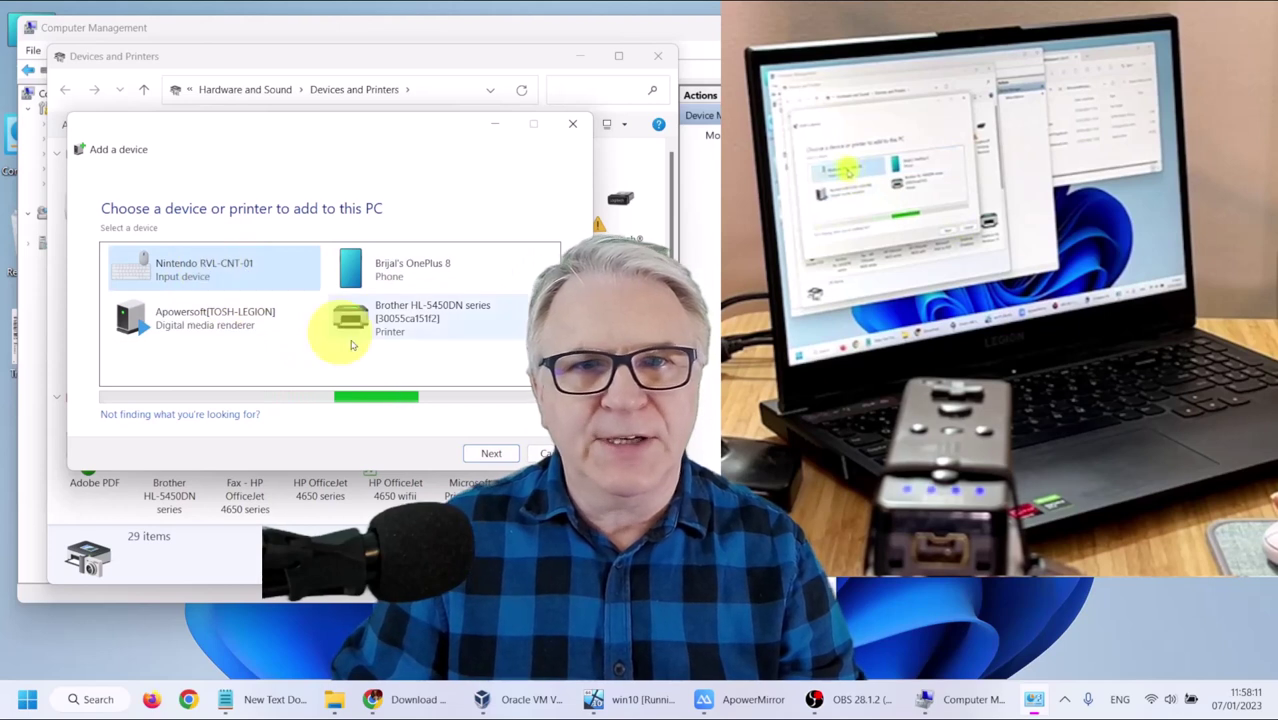
{"action": "left_click", "coordinate": [489, 455]}
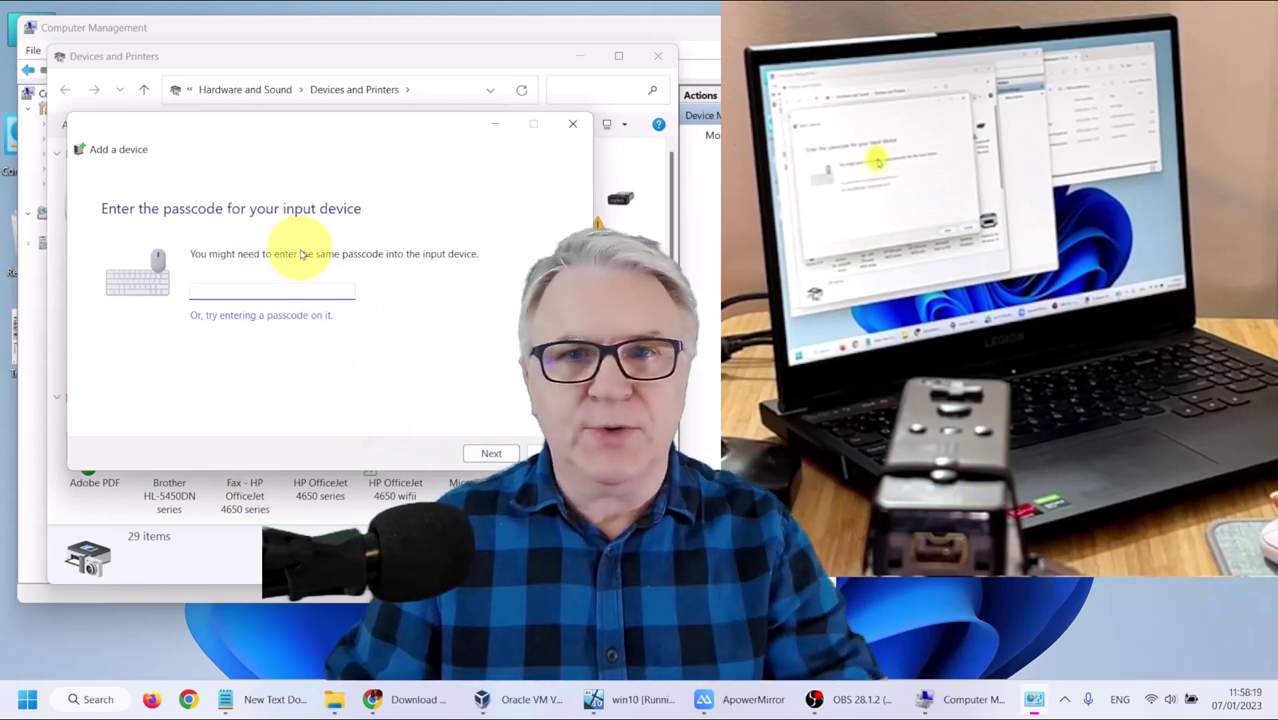
{"action": "left_click", "coordinate": [490, 454]}
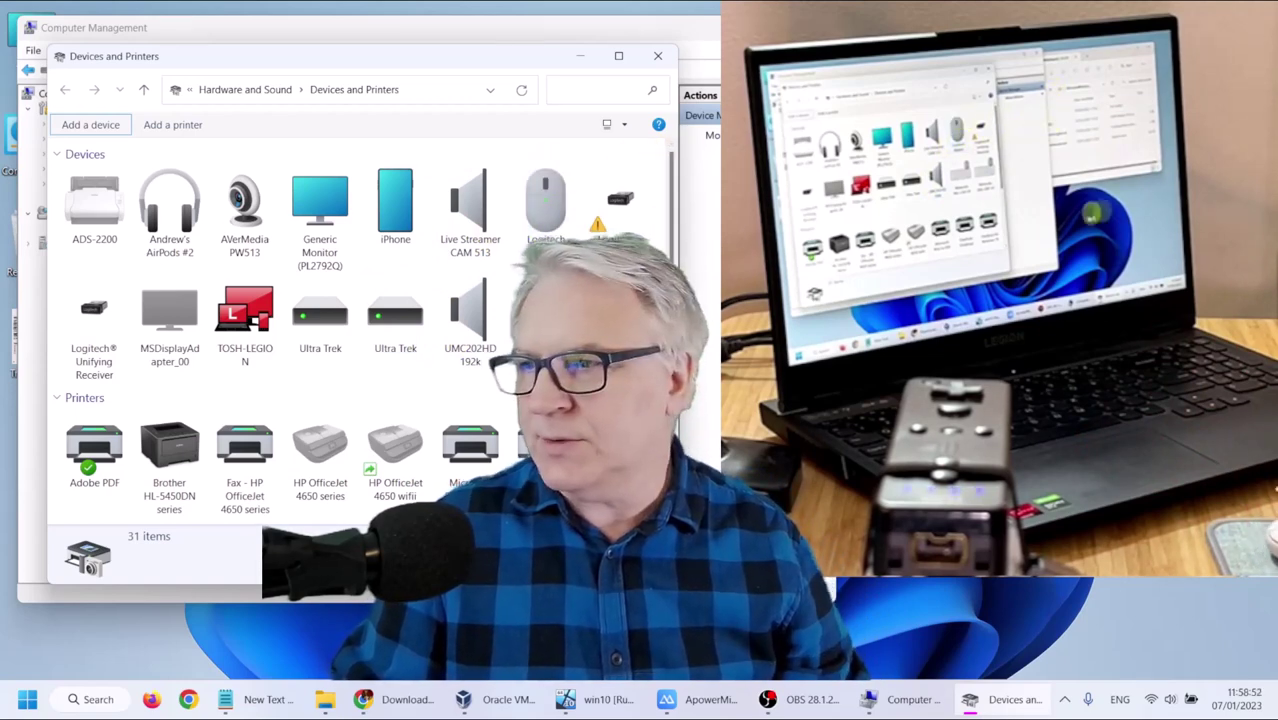
Close Devices and Printers and Computer Management, and move the WiimoteWhiteboard_1.3.1.11 folder window to an unobstructed area of the desktop
{"action": "left_click", "coordinate": [658, 57]}
{"action": "key", "text": "alt+F4"}
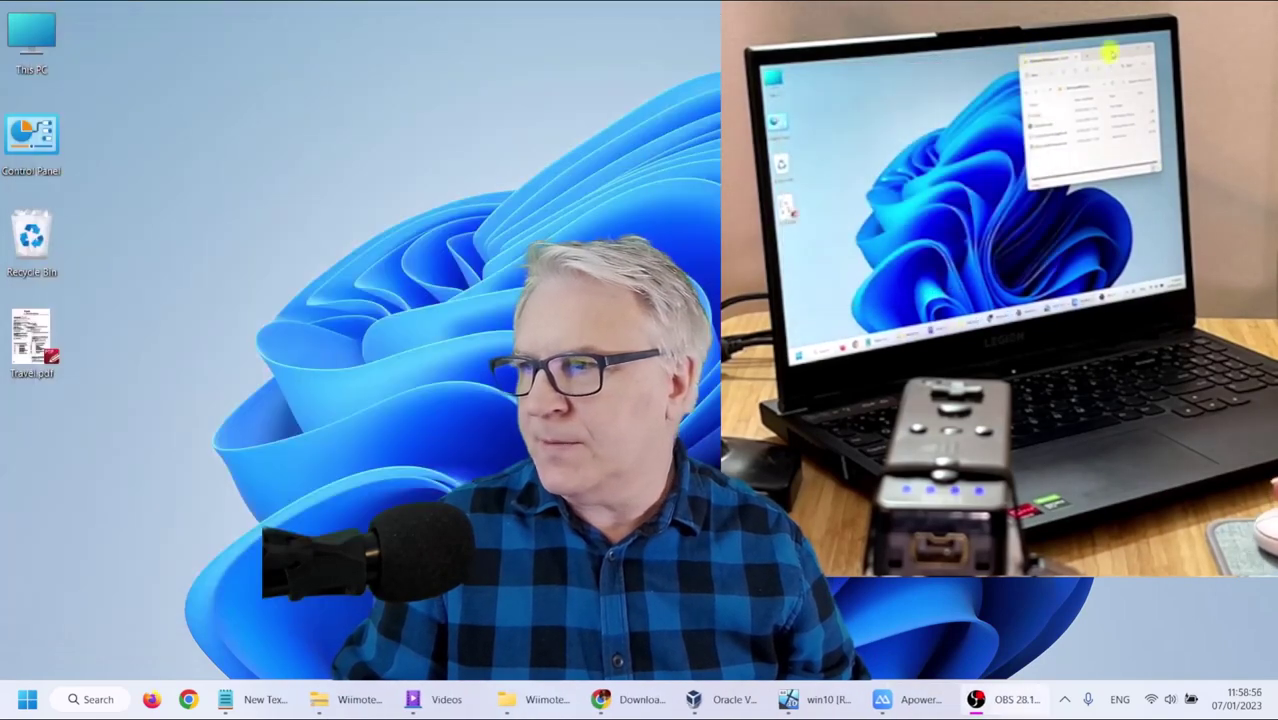
{"action": "left_click", "coordinate": [480, 699]}
{"action": "left_click_drag", "start_coordinate": [698, 72], "coordinate": [465, 29]}
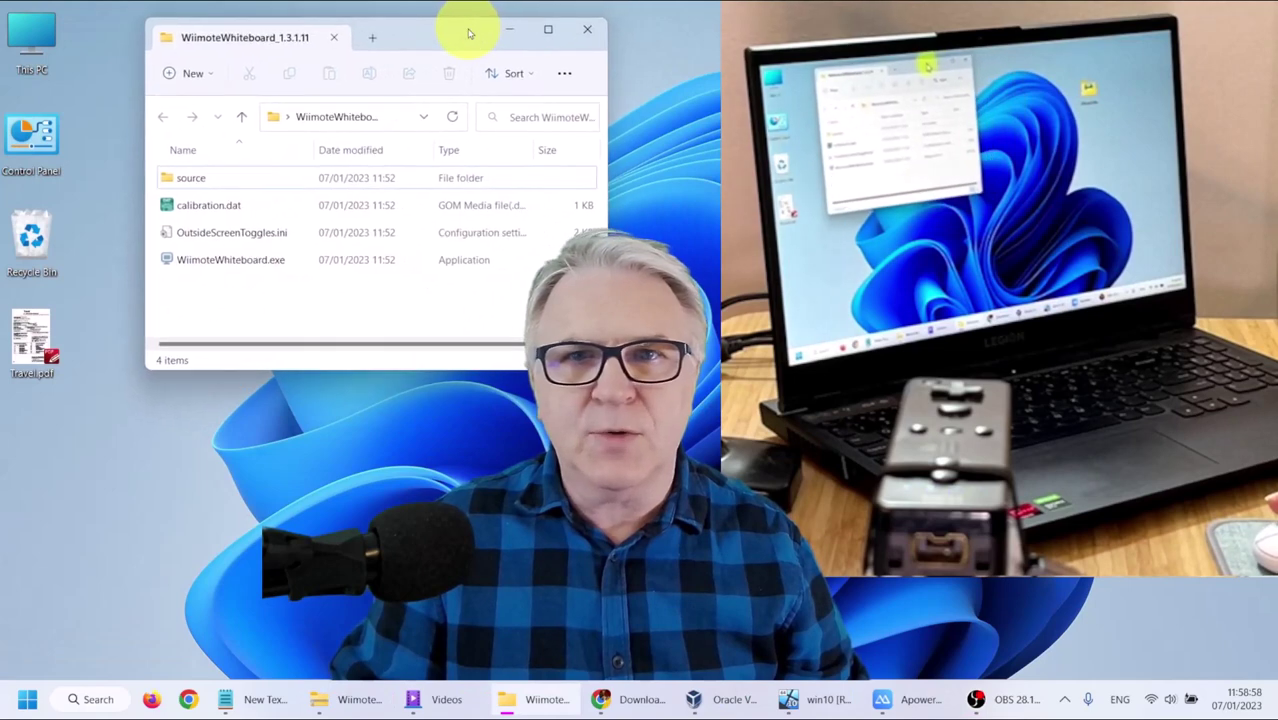
Run WiimoteWhiteboard.exe from the extracted folder and allow it past the Windows SmartScreen warning
{"action": "double_click", "coordinate": [226, 262]}
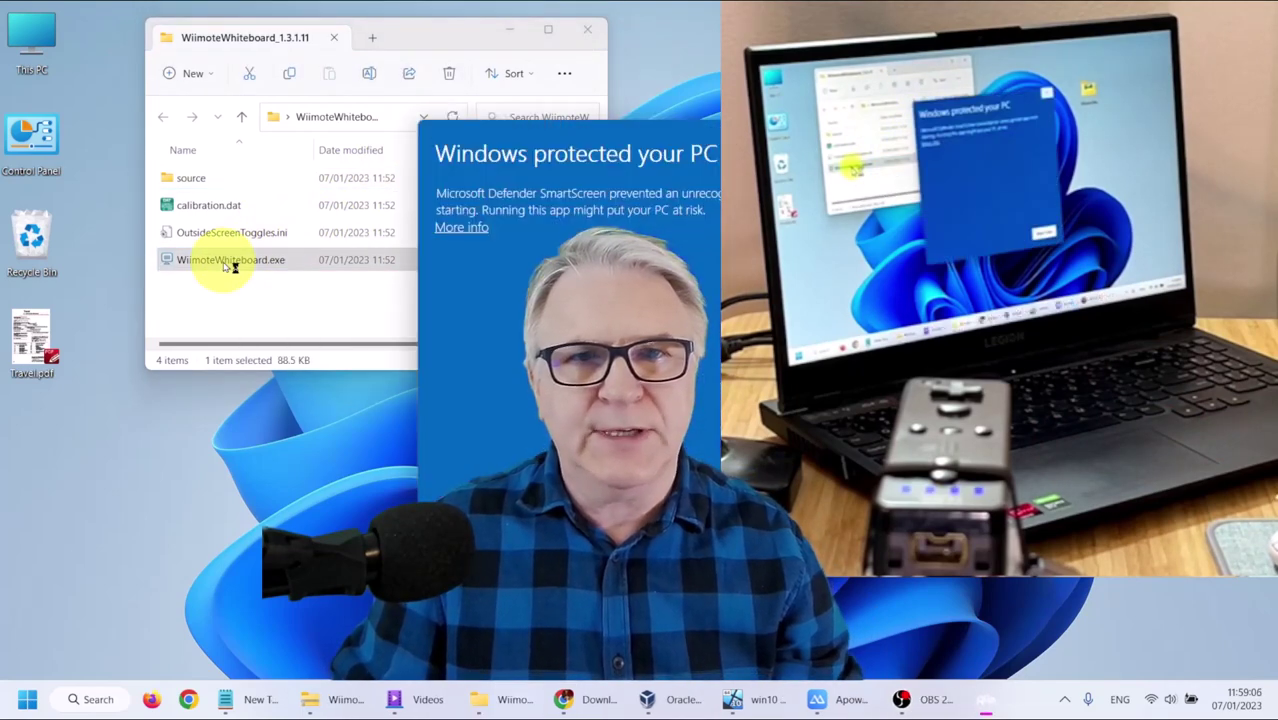
{"action": "left_click_drag", "start_coordinate": [313, 160], "coordinate": [202, 167]}
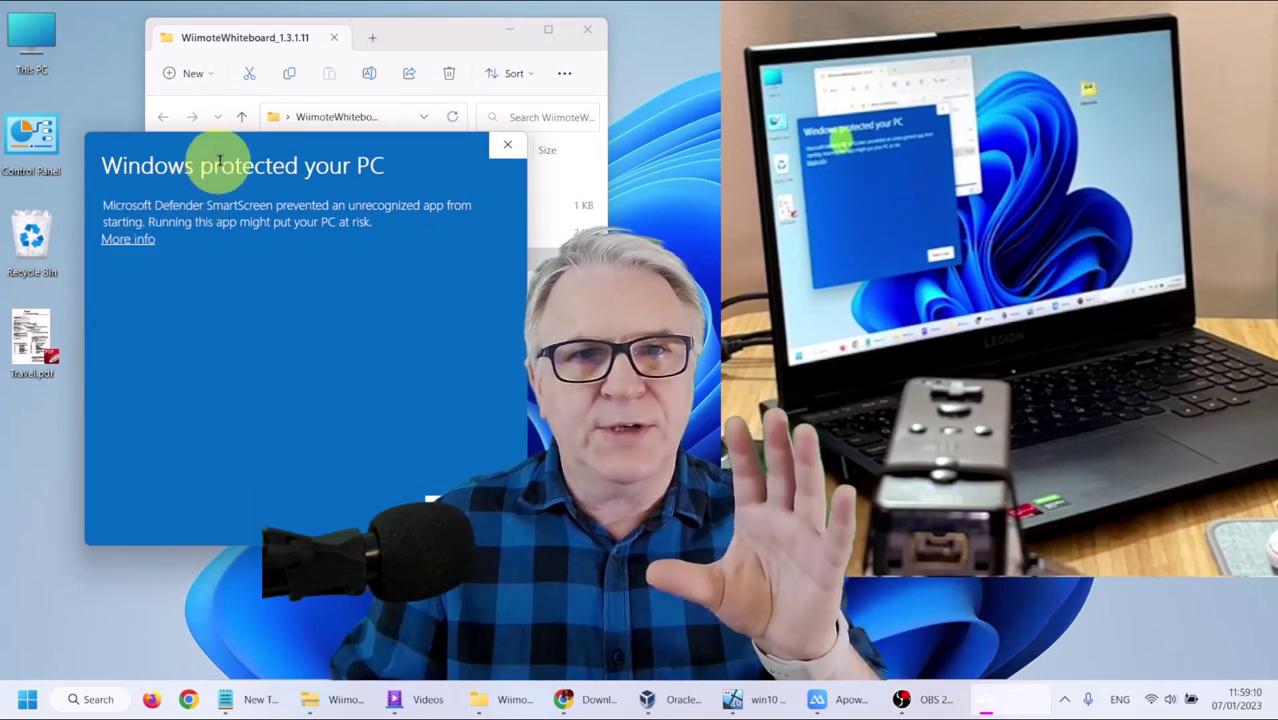
{"action": "left_click_drag", "start_coordinate": [208, 157], "coordinate": [194, 91]}
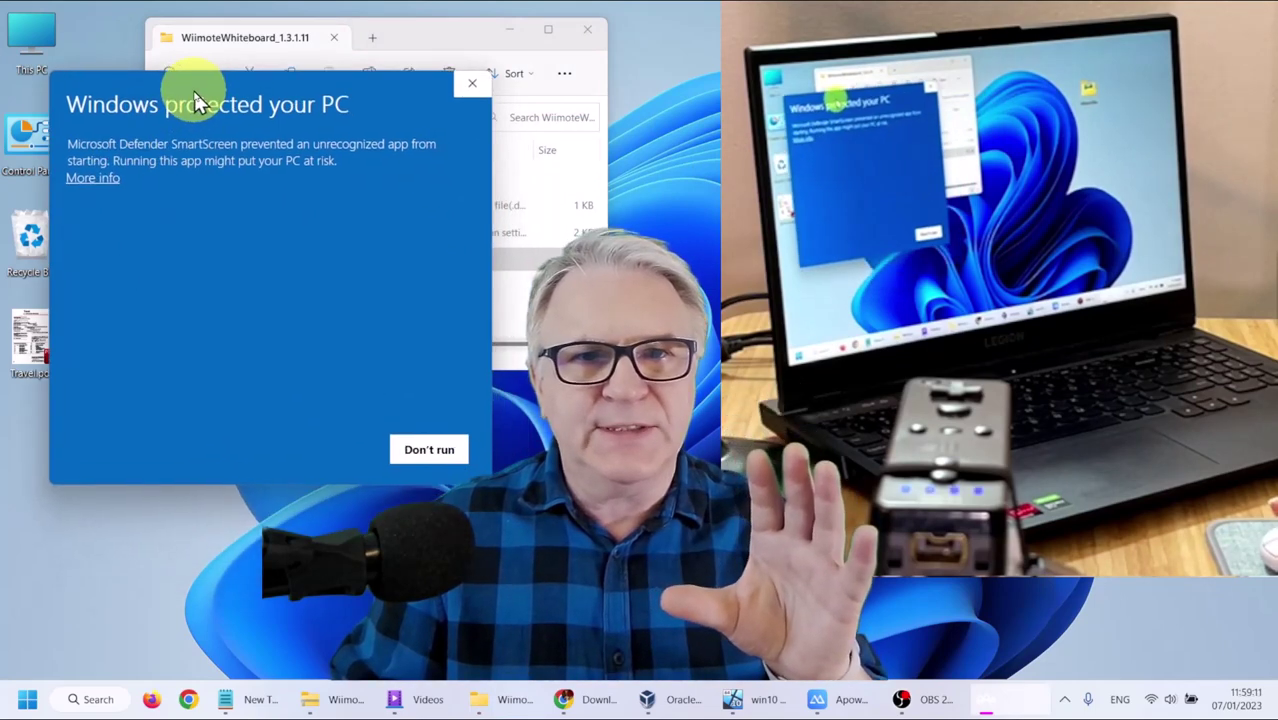
{"action": "left_click", "coordinate": [100, 180]}
{"action": "left_click", "coordinate": [318, 449]}
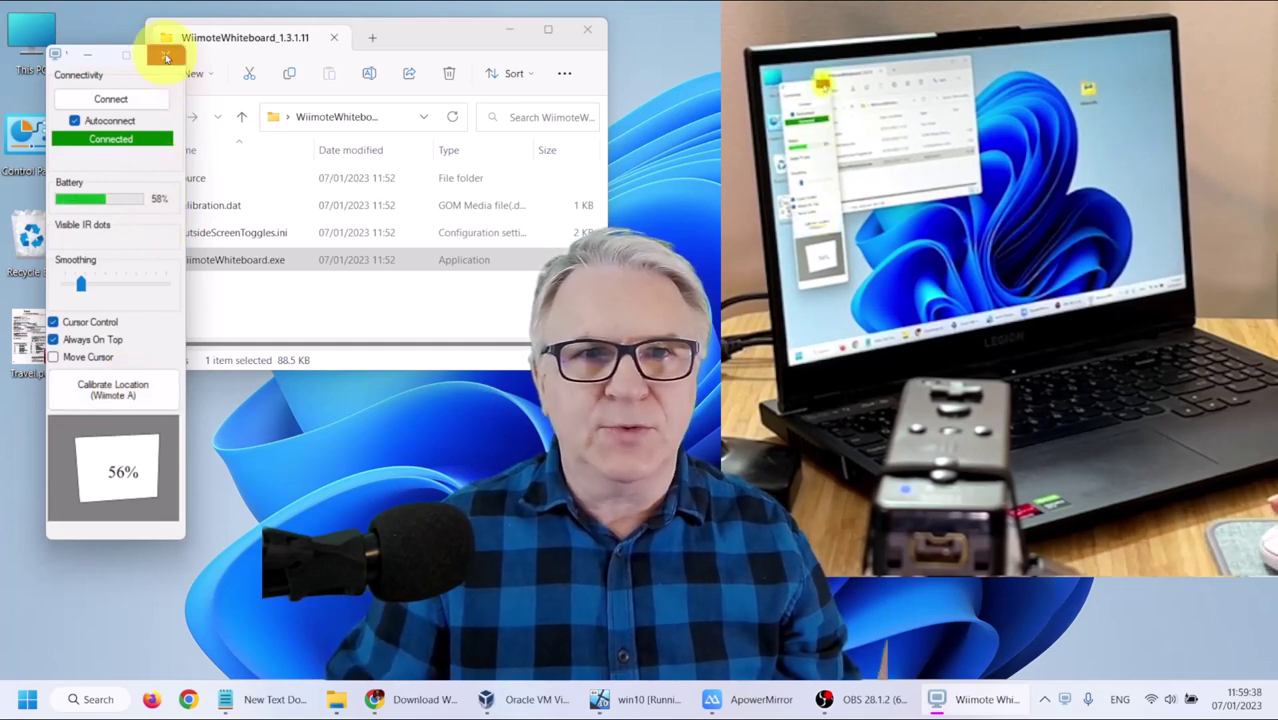
Close Wiimote Whiteboard and its folder window, and place the WiimoteWhiteboard_1.3.1.11 folder beside This PC on the desktop
{"action": "left_click", "coordinate": [166, 57]}
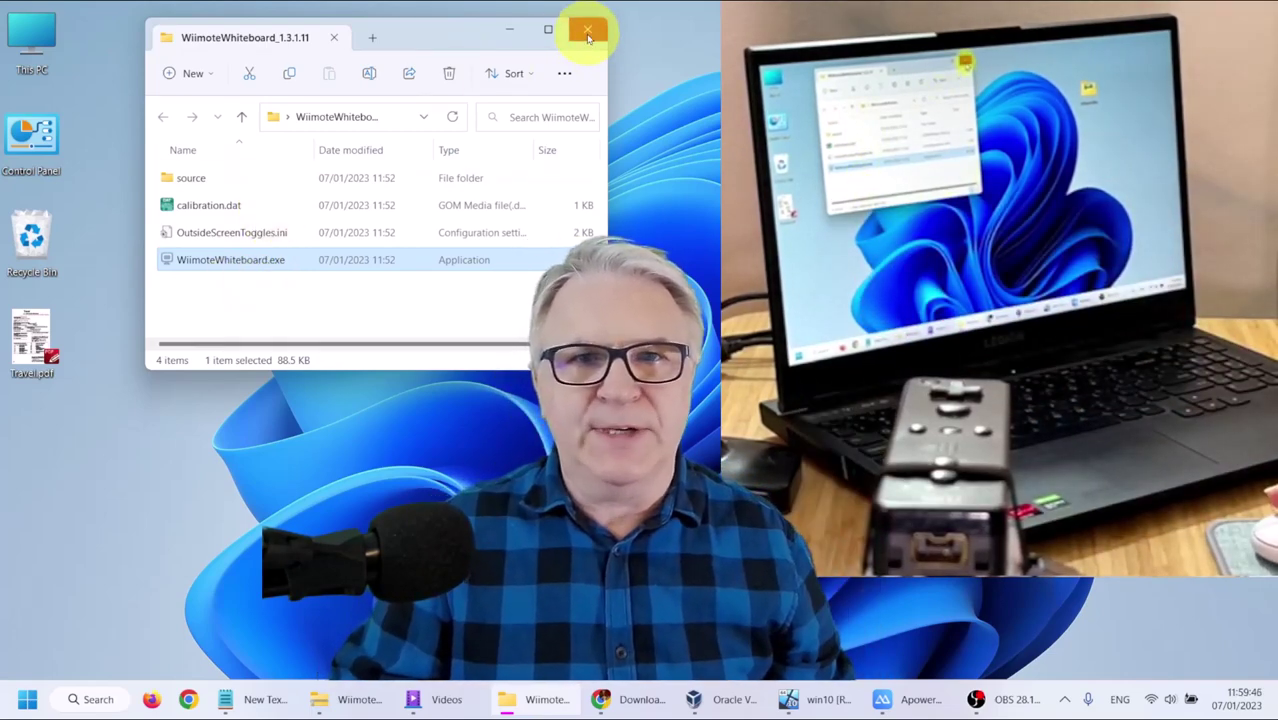
{"action": "left_click", "coordinate": [588, 34]}
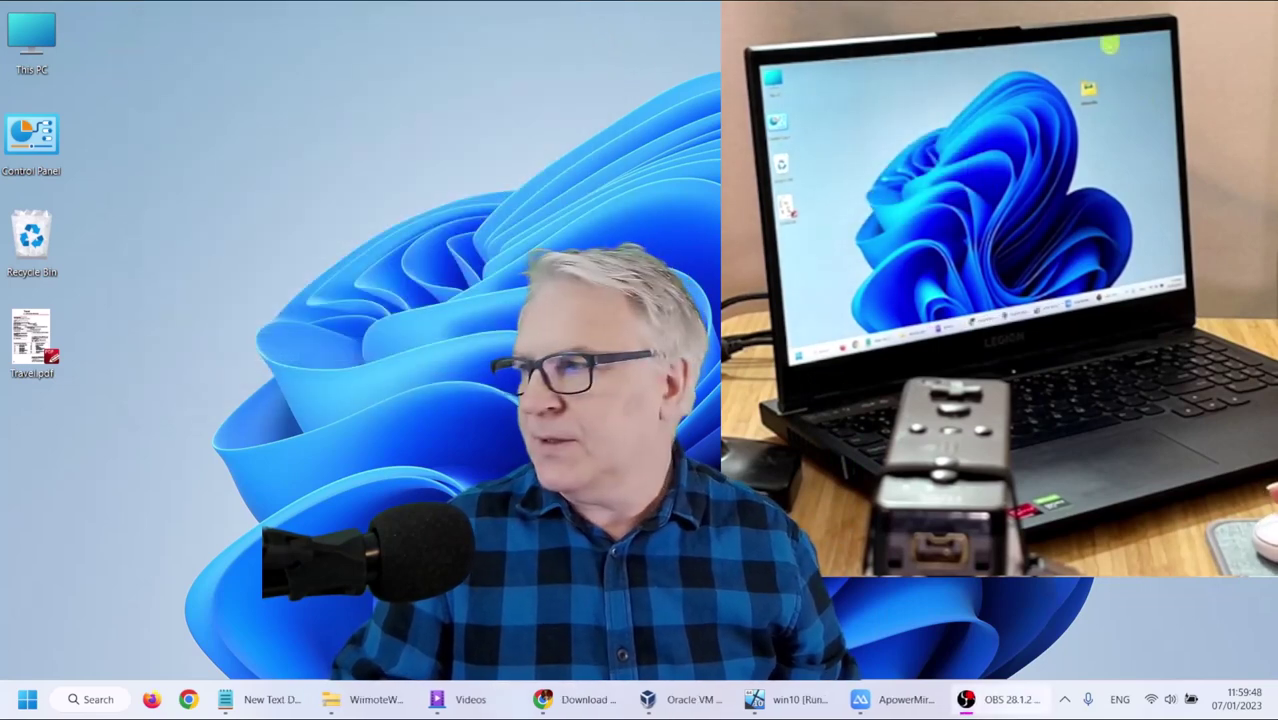
{"action": "left_click_drag", "start_coordinate": [1070, 30], "coordinate": [163, 49]}
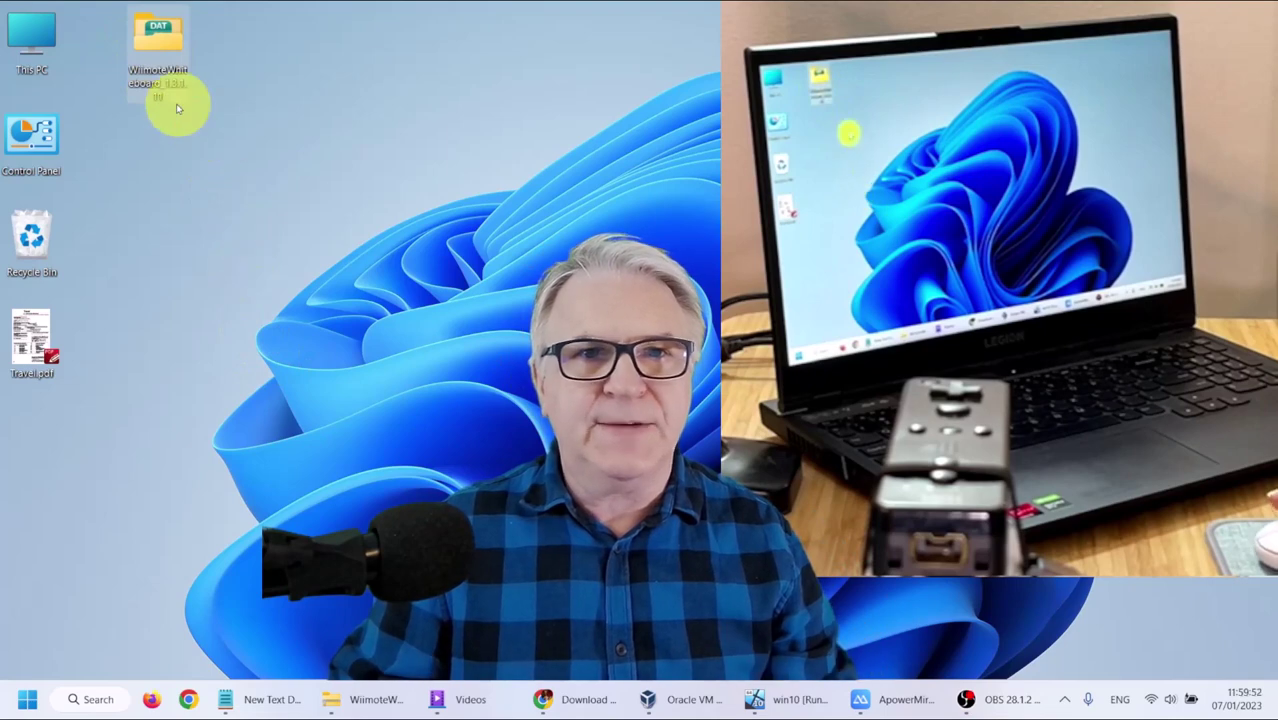
Open the WiimoteWhiteboard_1.3.1.11 folder from the desktop and start WiimoteWhiteboard.exe
{"action": "double_click", "coordinate": [159, 51]}
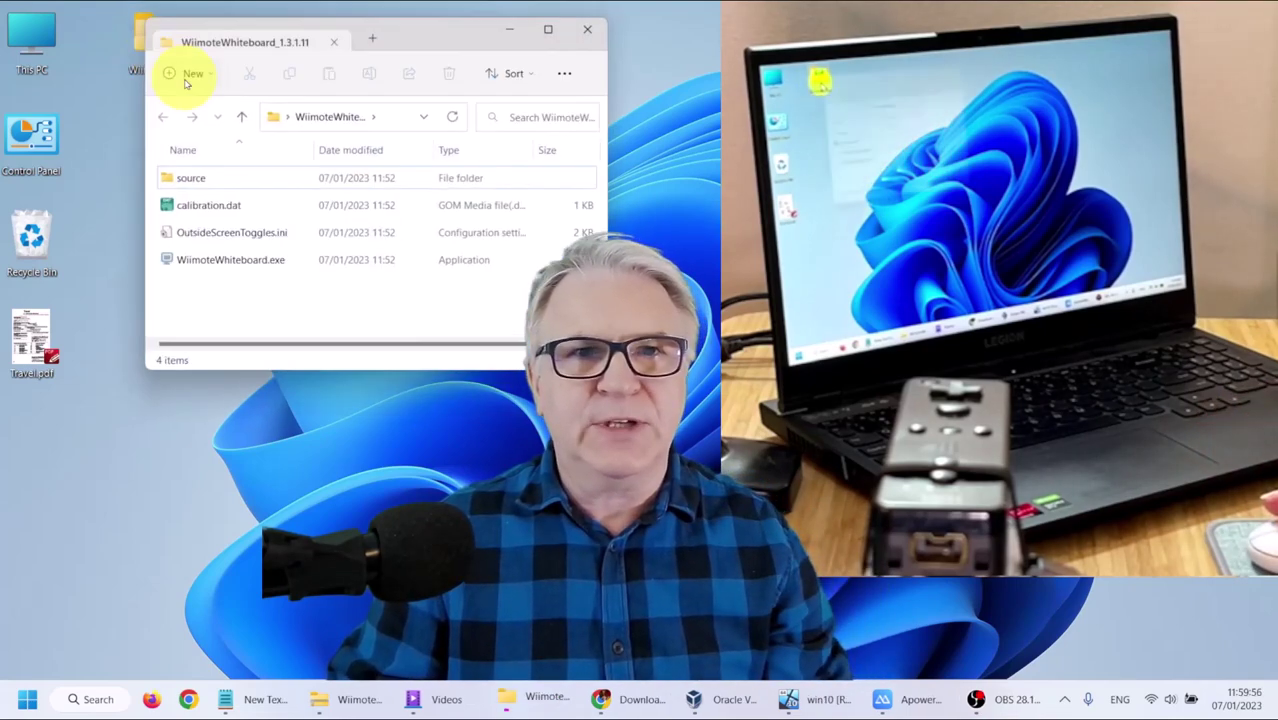
{"action": "left_click", "coordinate": [250, 268]}
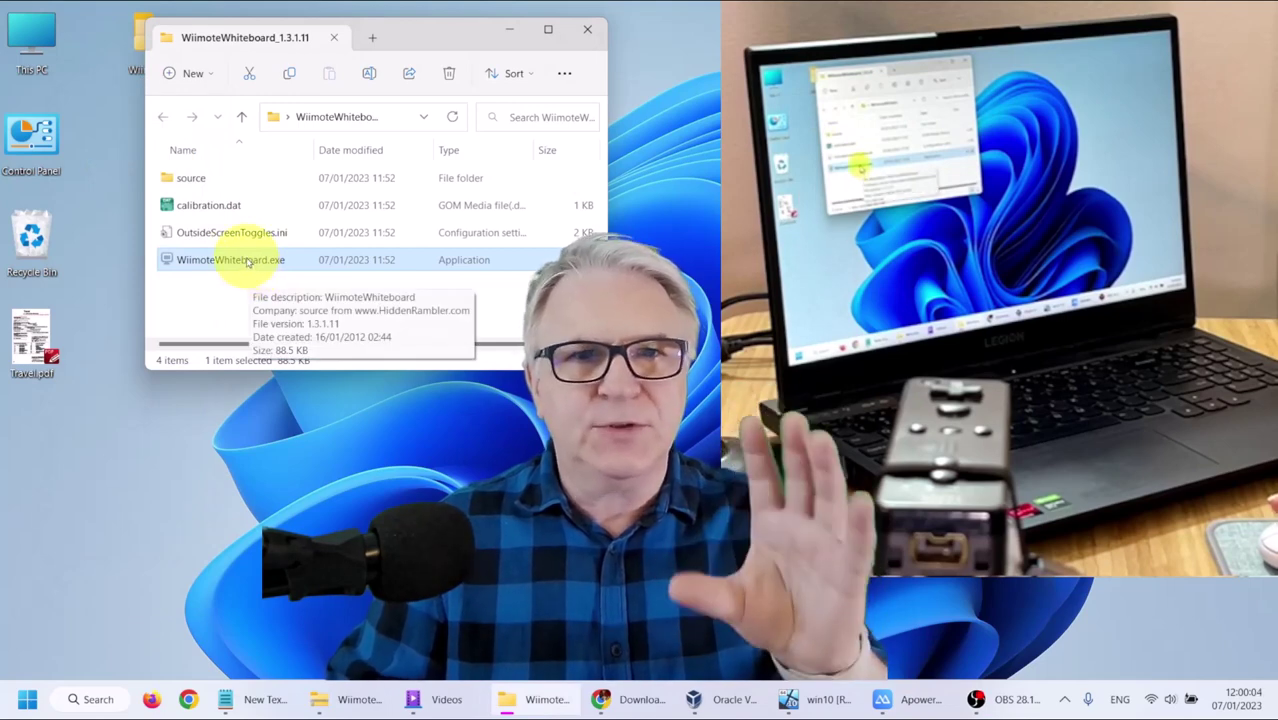
{"action": "double_click", "coordinate": [247, 262]}
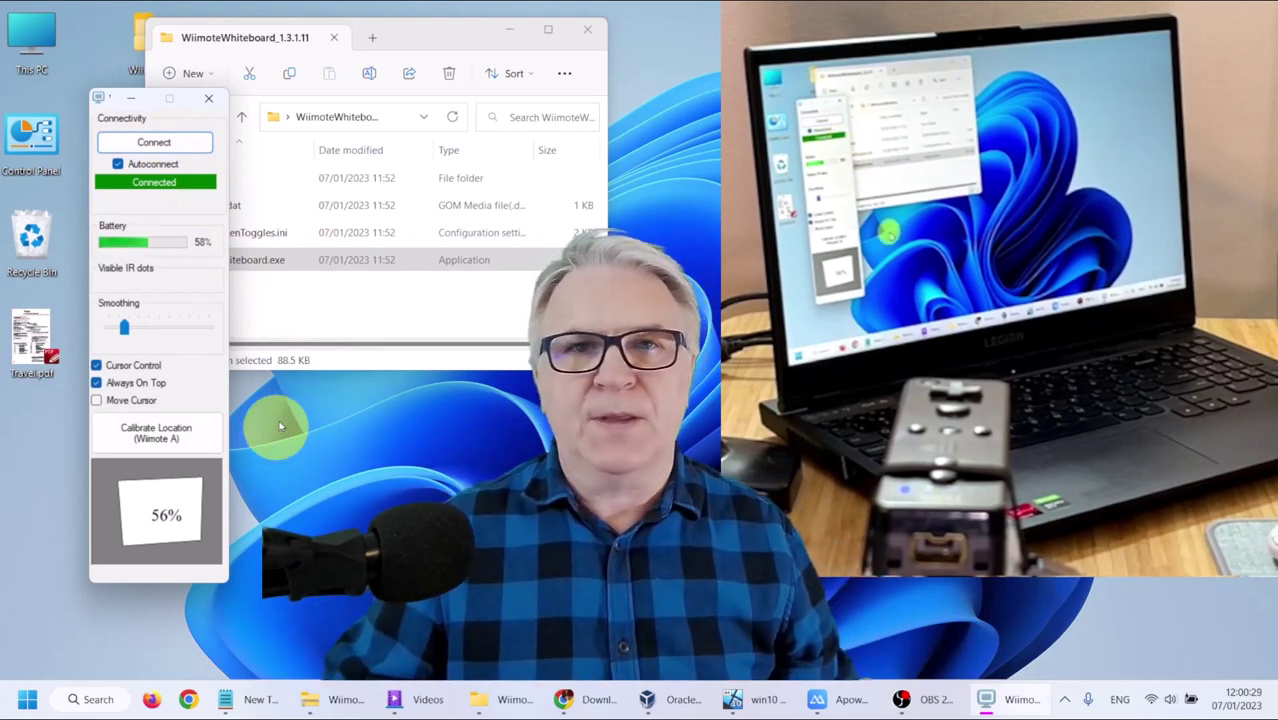
Close the folder window, calibrate the Wiimote location to the screen, and test the infrared pen on the empty desktop
{"action": "left_click", "coordinate": [584, 31]}
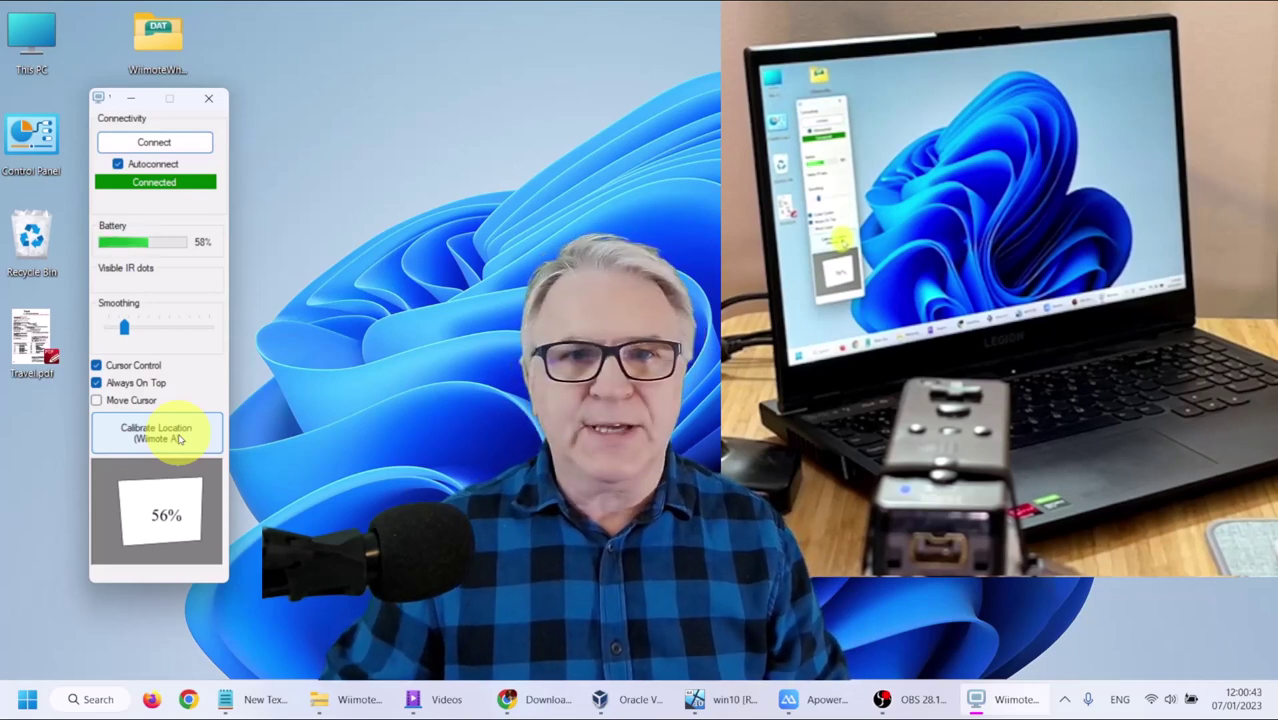
{"action": "left_click", "coordinate": [180, 438]}
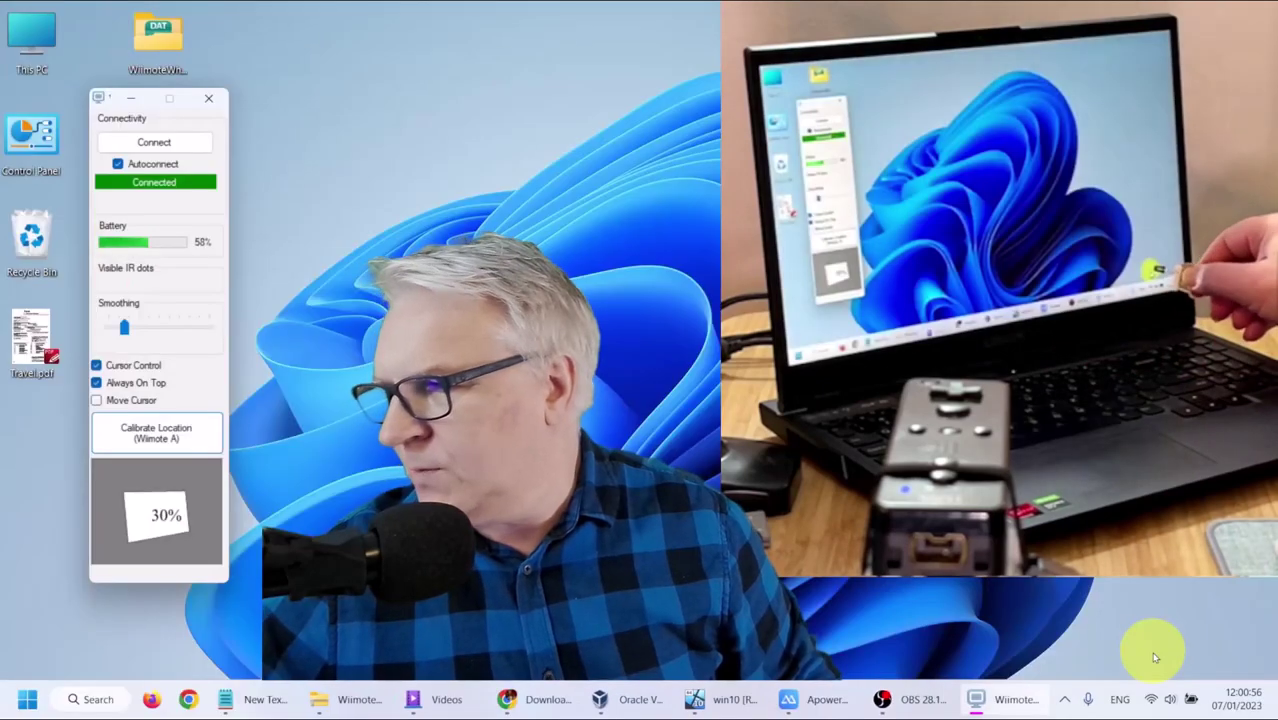
{"action": "left_click_drag", "start_coordinate": [416, 119], "coordinate": [570, 218]}
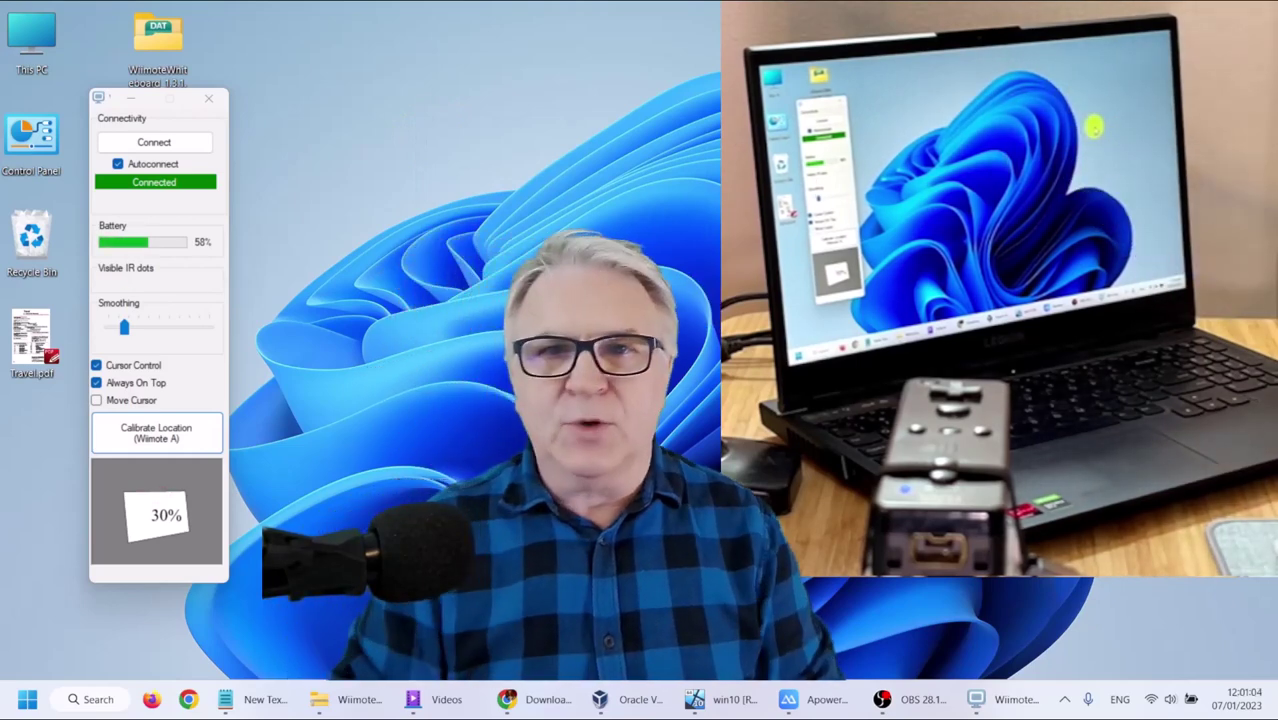
Open Travel.pdf from the desktop and minimise the Wiimote Whiteboard window covering the page
{"action": "left_click", "coordinate": [33, 342]}
{"action": "double_click", "coordinate": [33, 342]}
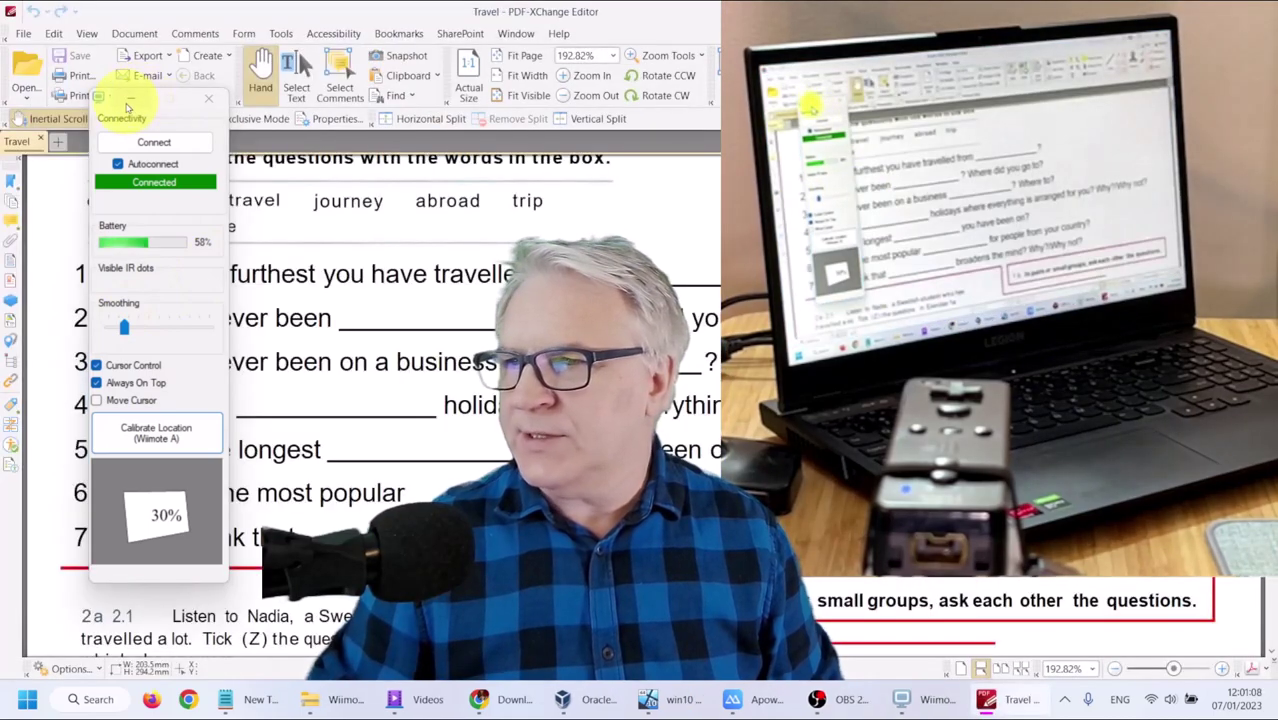
{"action": "left_click", "coordinate": [129, 99]}
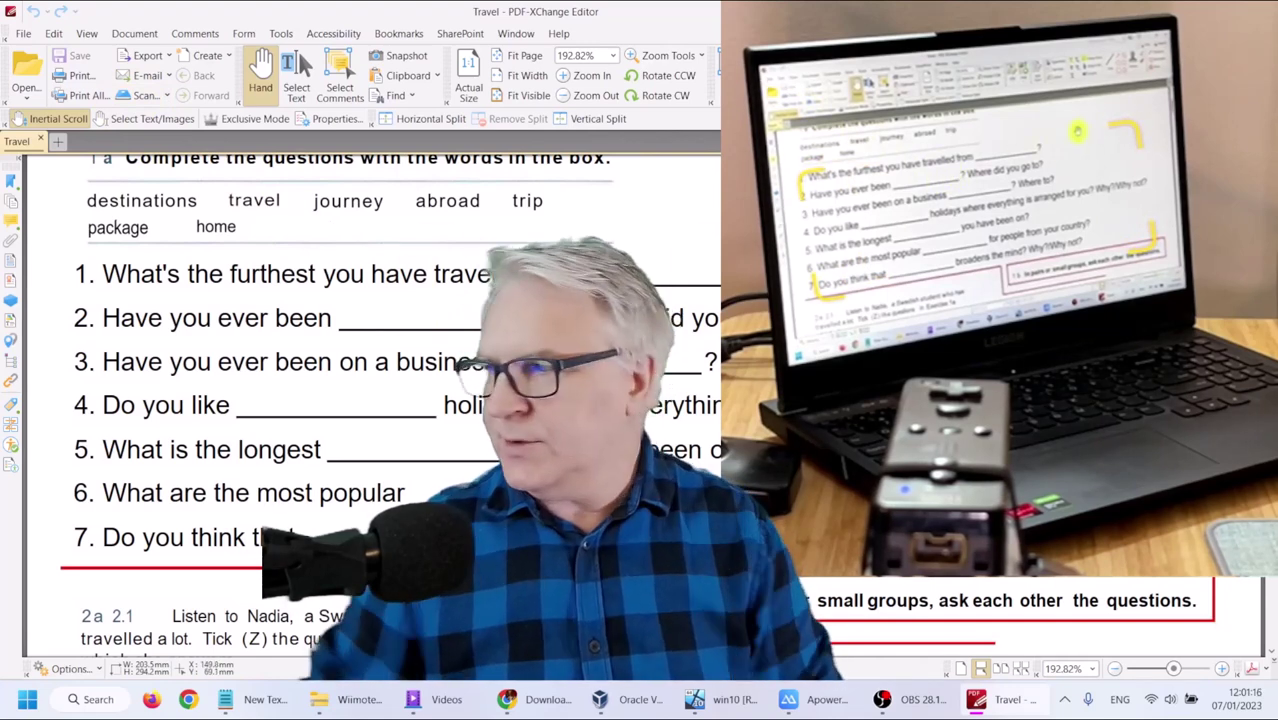
Look through the vocabulary exercise in Travel.pdf, from its heading down to question 7
{"action": "scroll", "coordinate": [370, 400], "scroll_direction": "up", "scroll_amount": 2}
{"action": "scroll", "coordinate": [370, 400], "scroll_direction": "down", "scroll_amount": 3}
{"action": "scroll", "coordinate": [370, 400], "scroll_direction": "up", "scroll_amount": 3}
{"action": "scroll", "coordinate": [370, 400], "scroll_direction": "down", "scroll_amount": 3}
{"action": "scroll", "coordinate": [370, 400], "scroll_direction": "up", "scroll_amount": 1}
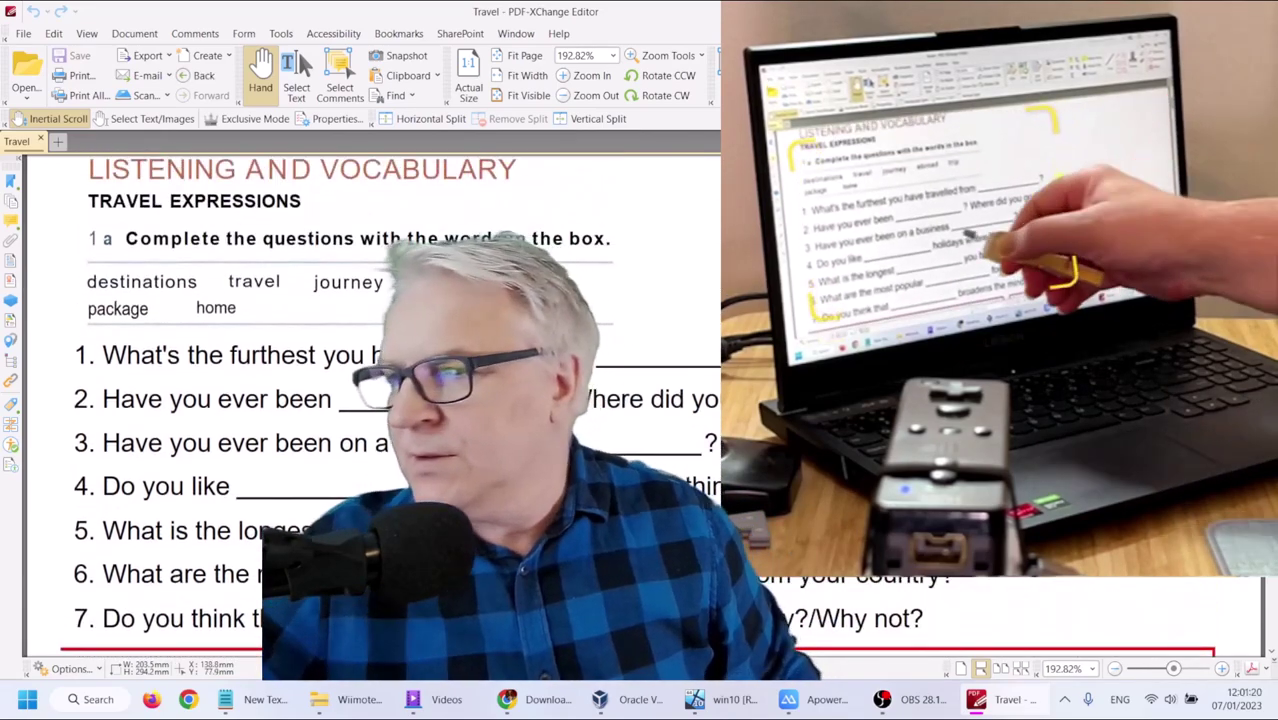
{"action": "scroll", "coordinate": [265, 434], "scroll_direction": "down", "scroll_amount": 2}
{"action": "scroll", "coordinate": [265, 434], "scroll_direction": "up", "scroll_amount": 2}
{"action": "scroll", "coordinate": [250, 400], "scroll_direction": "down", "scroll_amount": 2}
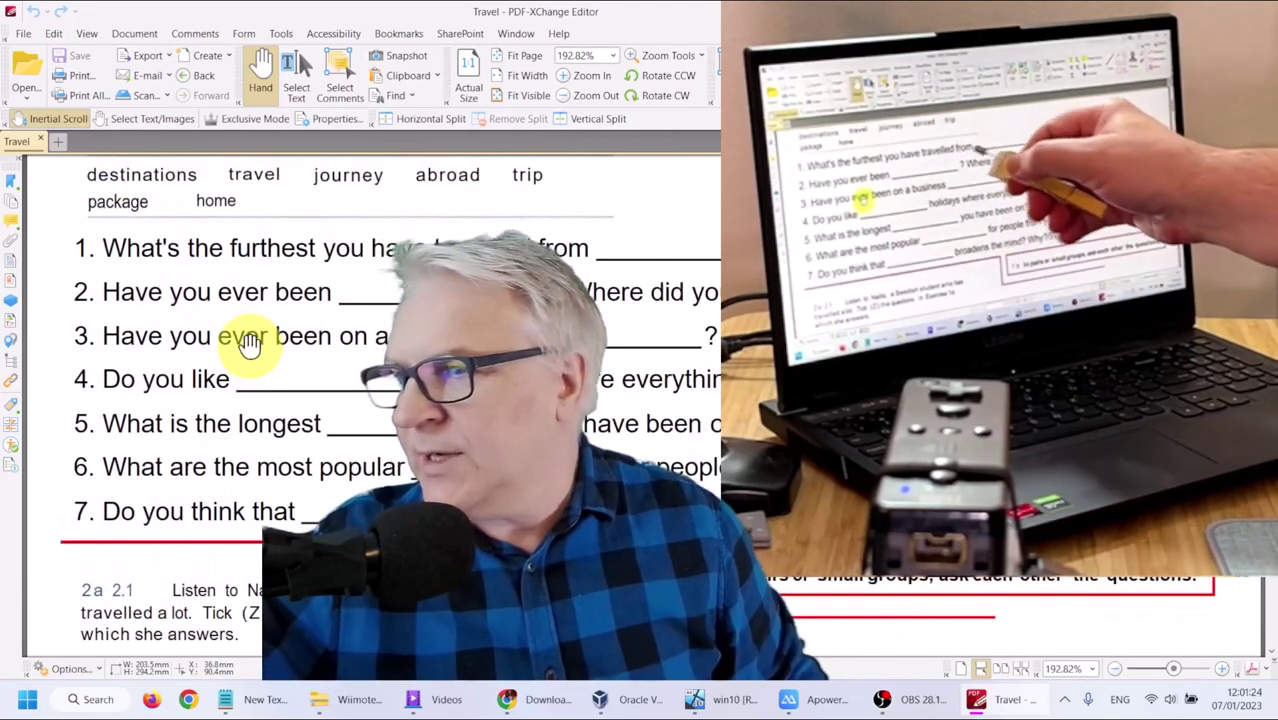
{"action": "scroll", "coordinate": [250, 342], "scroll_direction": "up", "scroll_amount": 1}
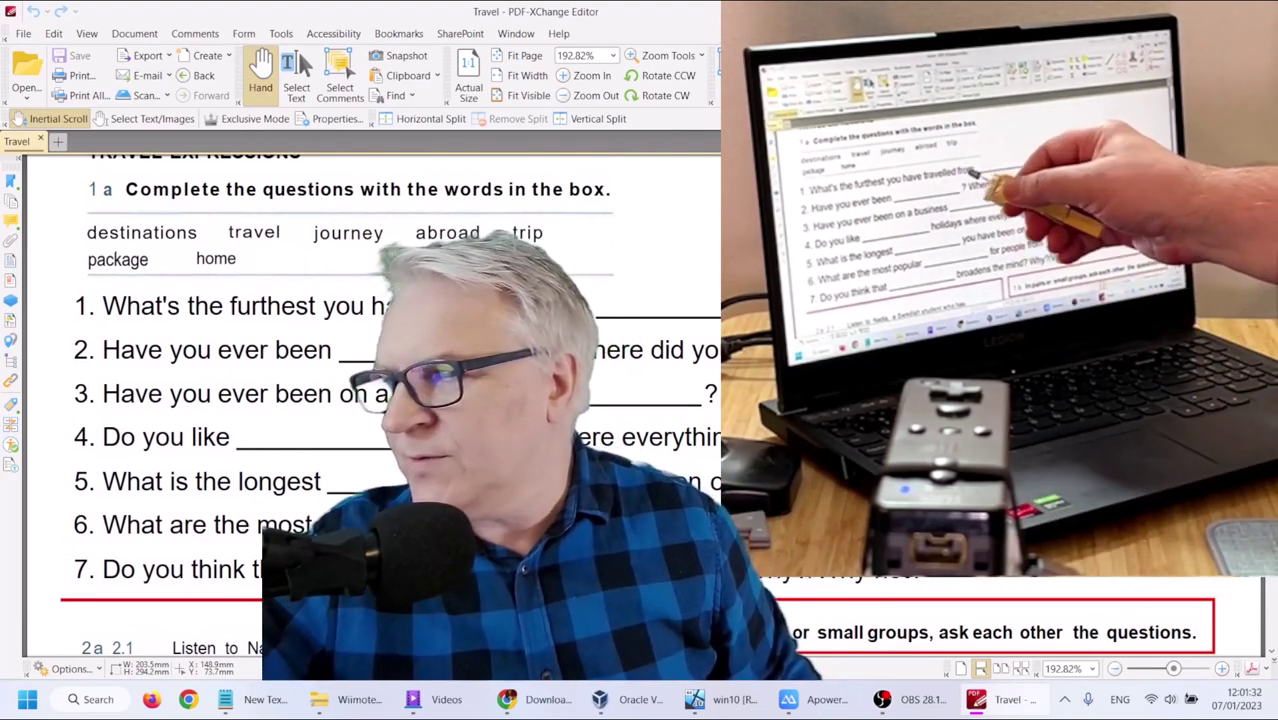
Copy the word home into the gap of question 1 and the word abroad into the gap of question 2
{"action": "left_click_drag", "start_coordinate": [194, 250], "coordinate": [237, 267]}
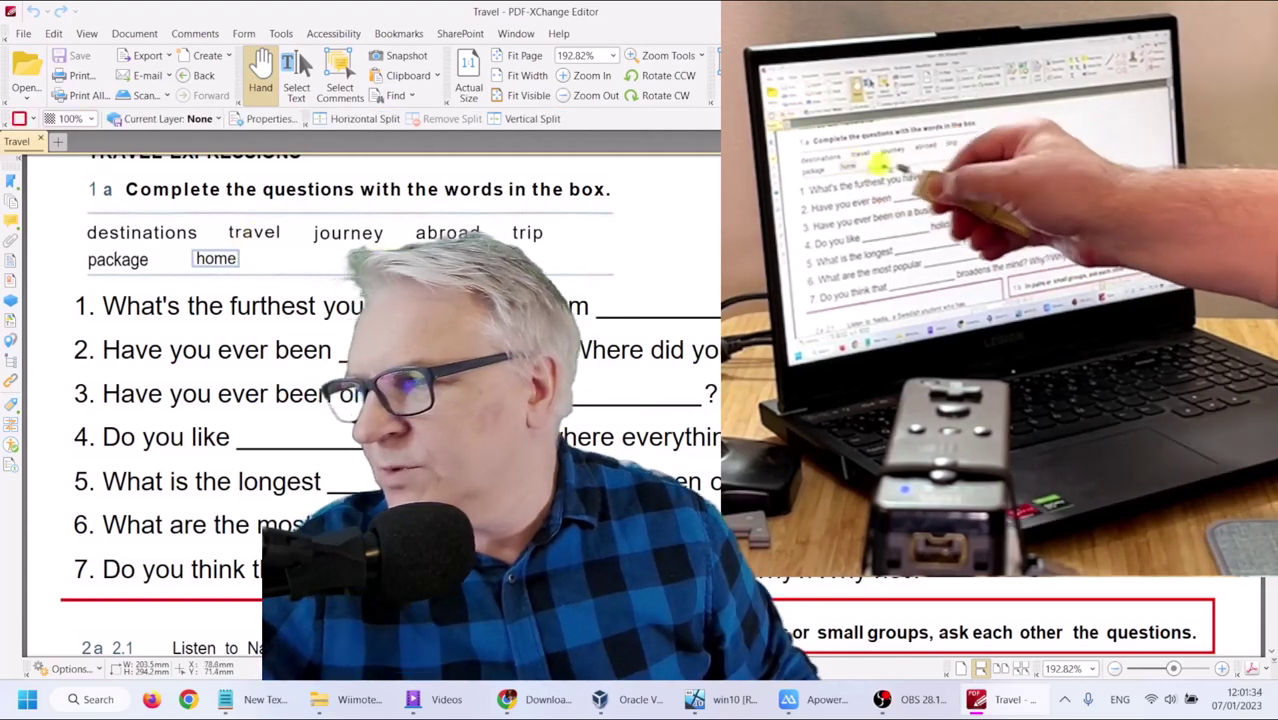
{"action": "key", "text": "ctrl+x"}
{"action": "key", "text": "ctrl+v"}
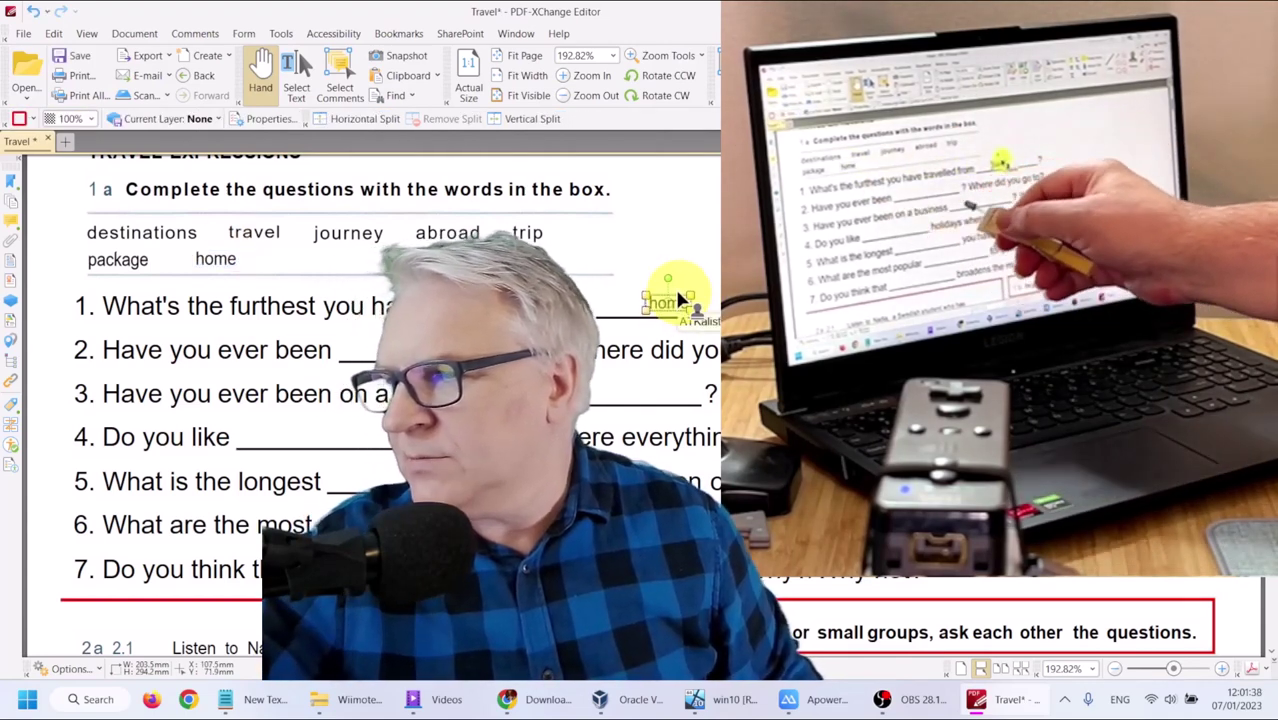
{"action": "left_click", "coordinate": [448, 232]}
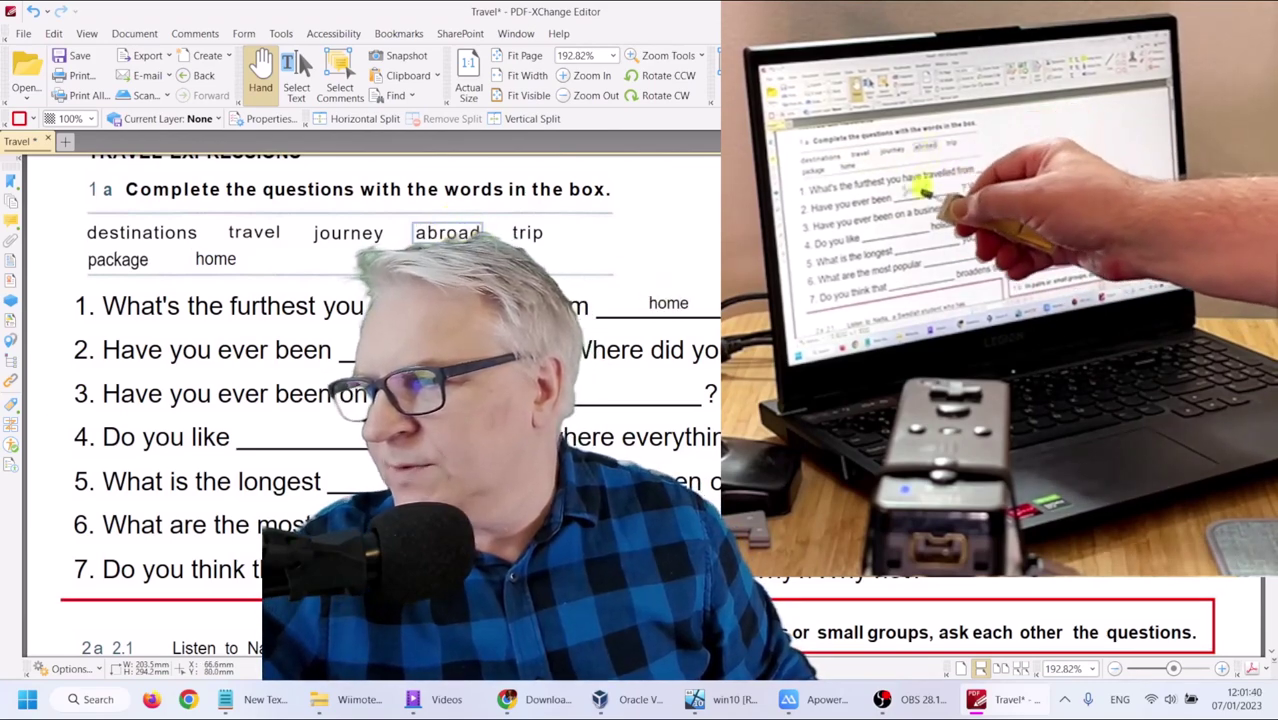
{"action": "key", "text": "ctrl+c"}
{"action": "key", "text": "ctrl+v"}
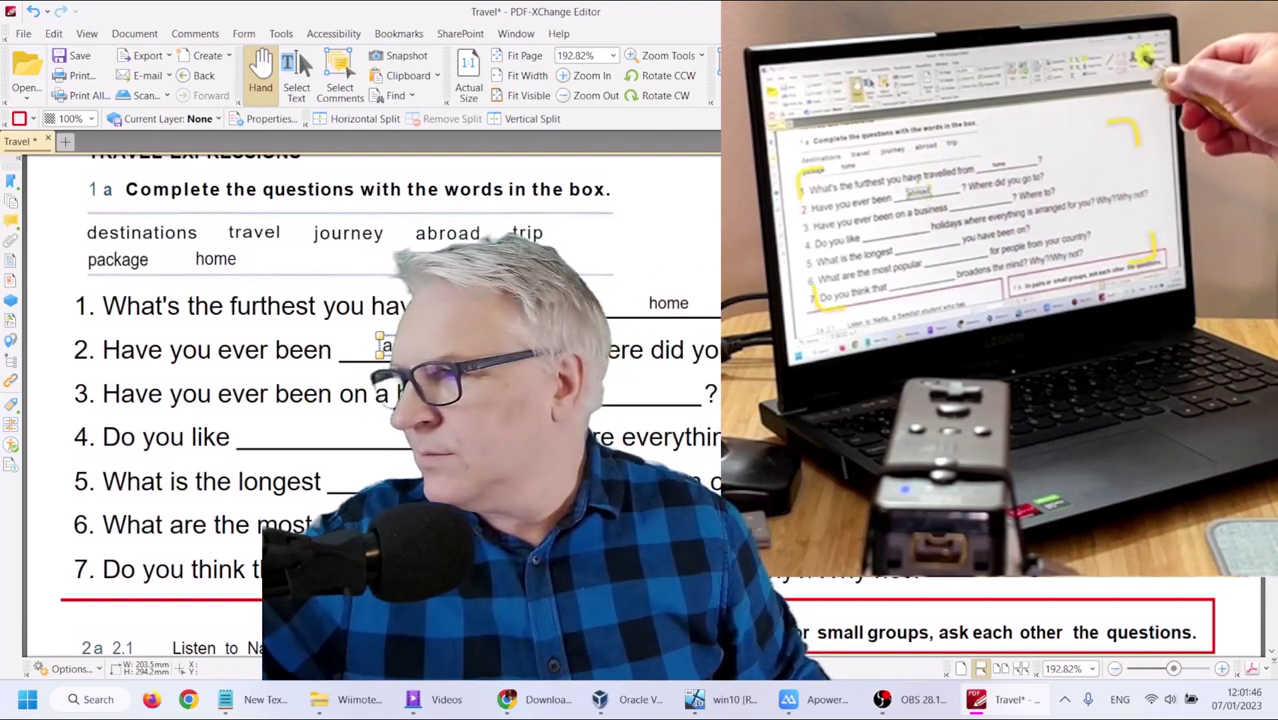
Handwrite an answer with the Pencil tool on the blank line of question 4
{"action": "left_click", "coordinate": [1188, 62]}
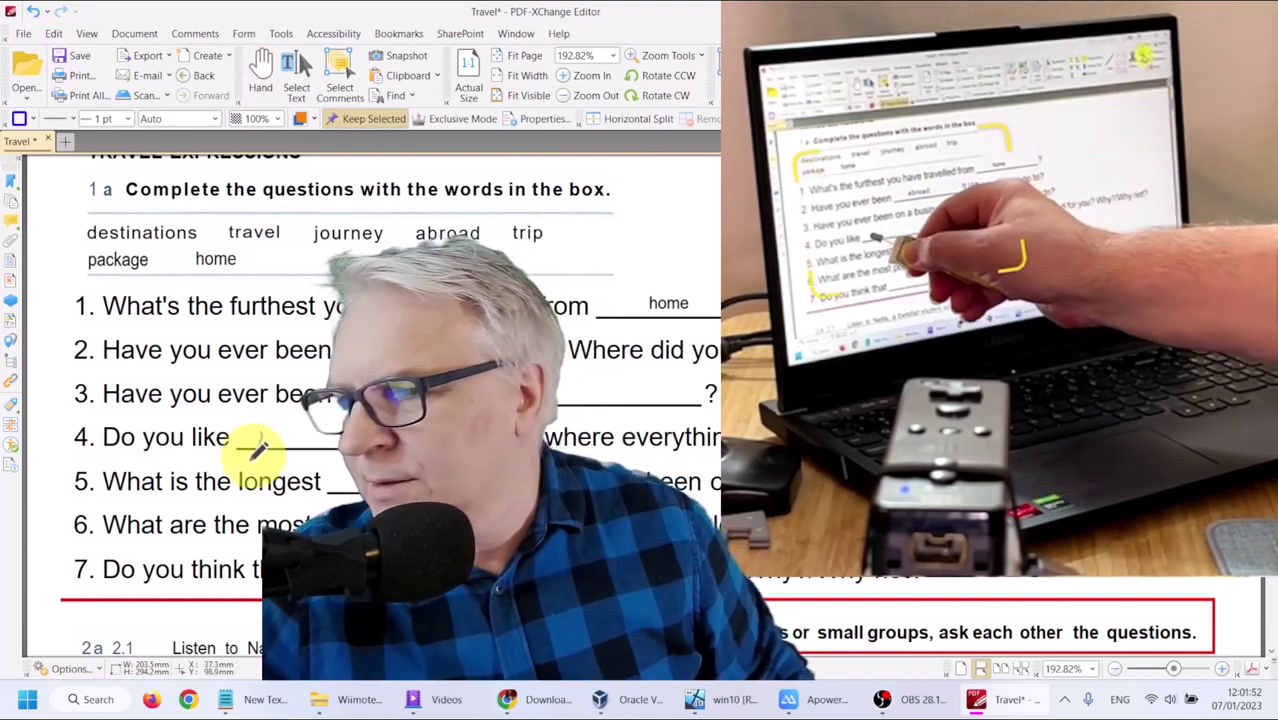
{"action": "mouse_move", "coordinate": [257, 442]}
{"action": "left_mouse_down"}
{"action": "mouse_move", "coordinate": [314, 420]}
{"action": "mouse_move", "coordinate": [340, 440]}
{"action": "mouse_move", "coordinate": [358, 430]}
{"action": "mouse_move", "coordinate": [428, 442]}
{"action": "mouse_move", "coordinate": [428, 456]}
{"action": "left_mouse_up"}
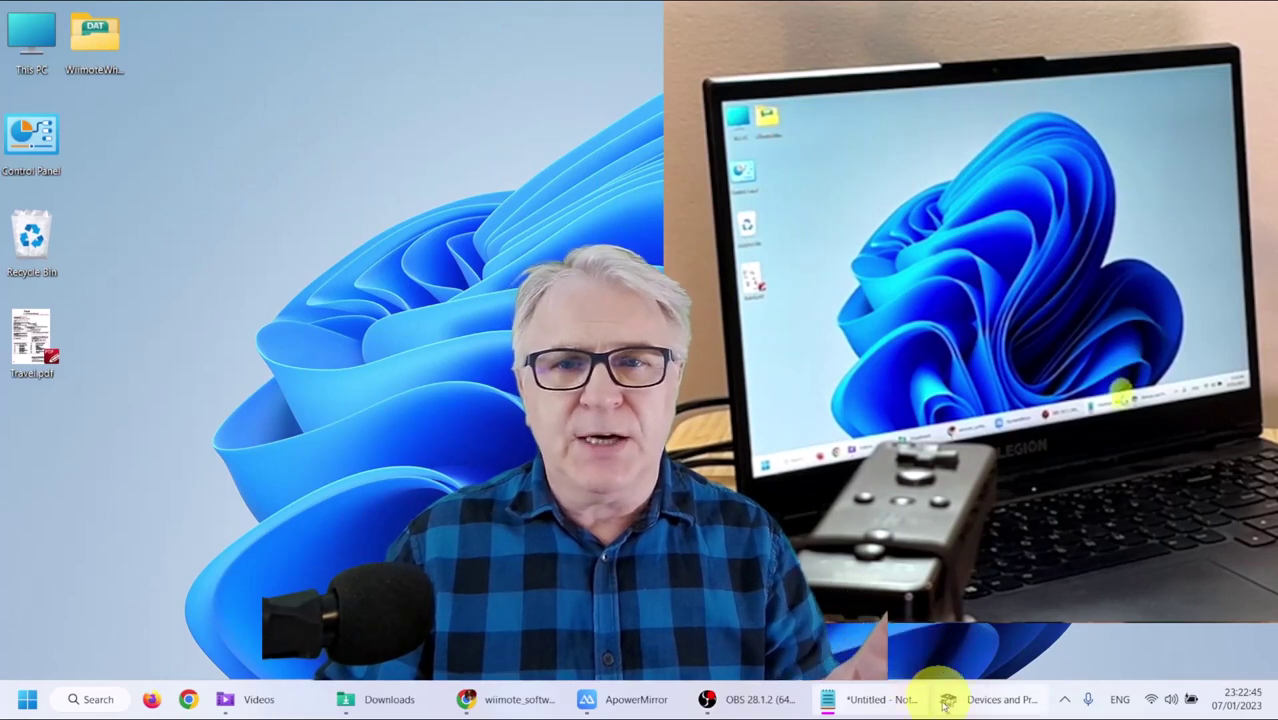
Bring up Devices and Printers and check all listed devices, printers and unspecified items for the Wii remote
{"action": "left_click", "coordinate": [977, 704]}
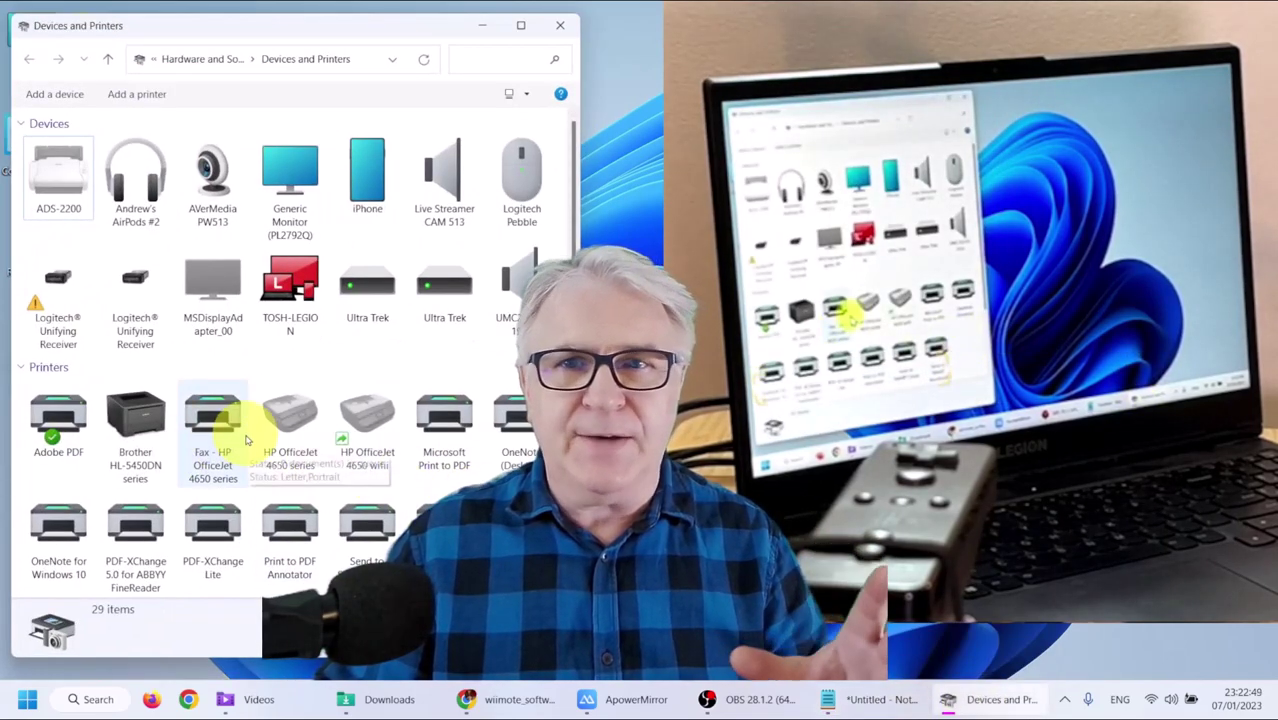
{"action": "scroll", "coordinate": [246, 440], "scroll_direction": "down", "scroll_amount": 3}
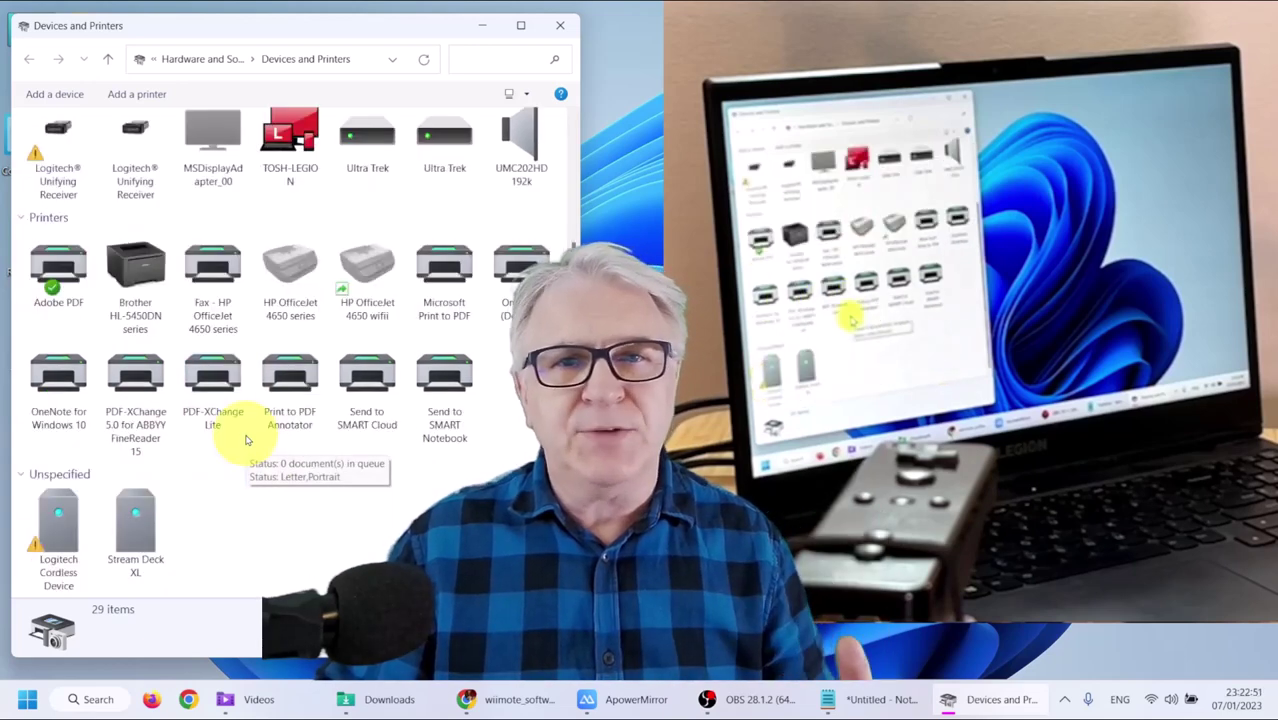
{"action": "scroll", "coordinate": [246, 440], "scroll_direction": "up", "scroll_amount": 3}
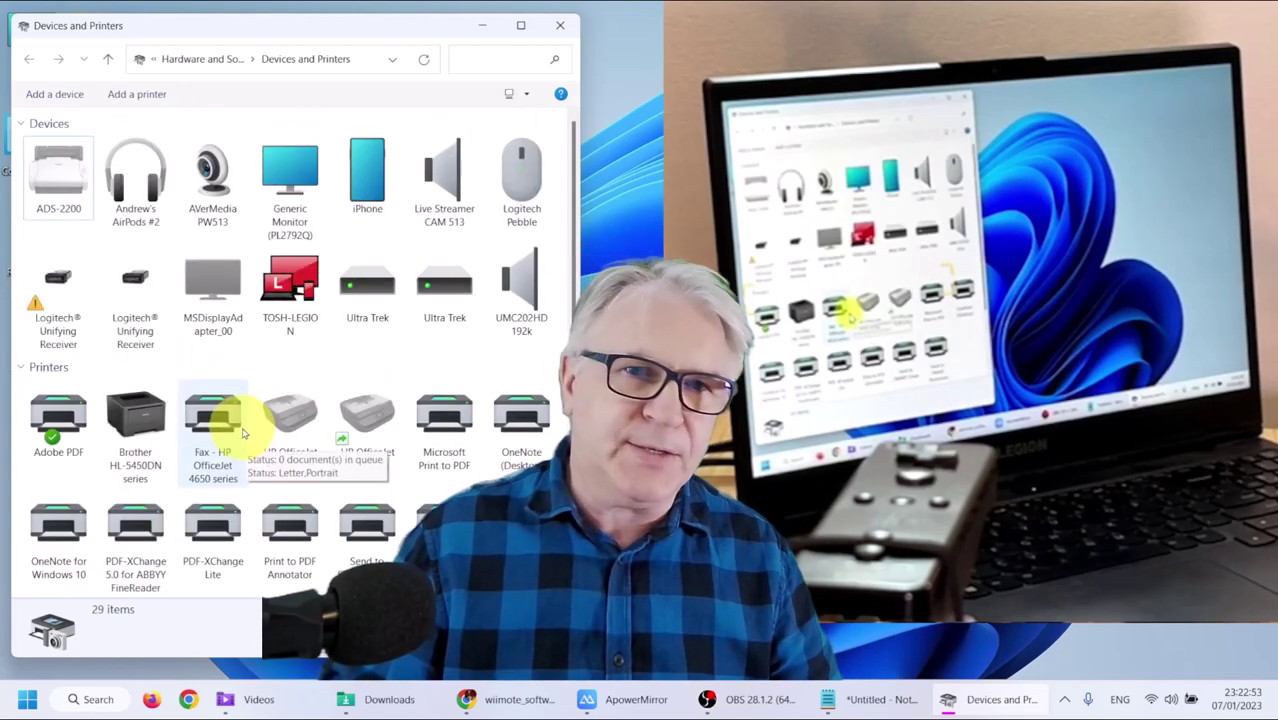
{"action": "scroll", "coordinate": [240, 430], "scroll_direction": "down", "scroll_amount": 3}
{"action": "scroll", "coordinate": [242, 432], "scroll_direction": "up", "scroll_amount": 3}
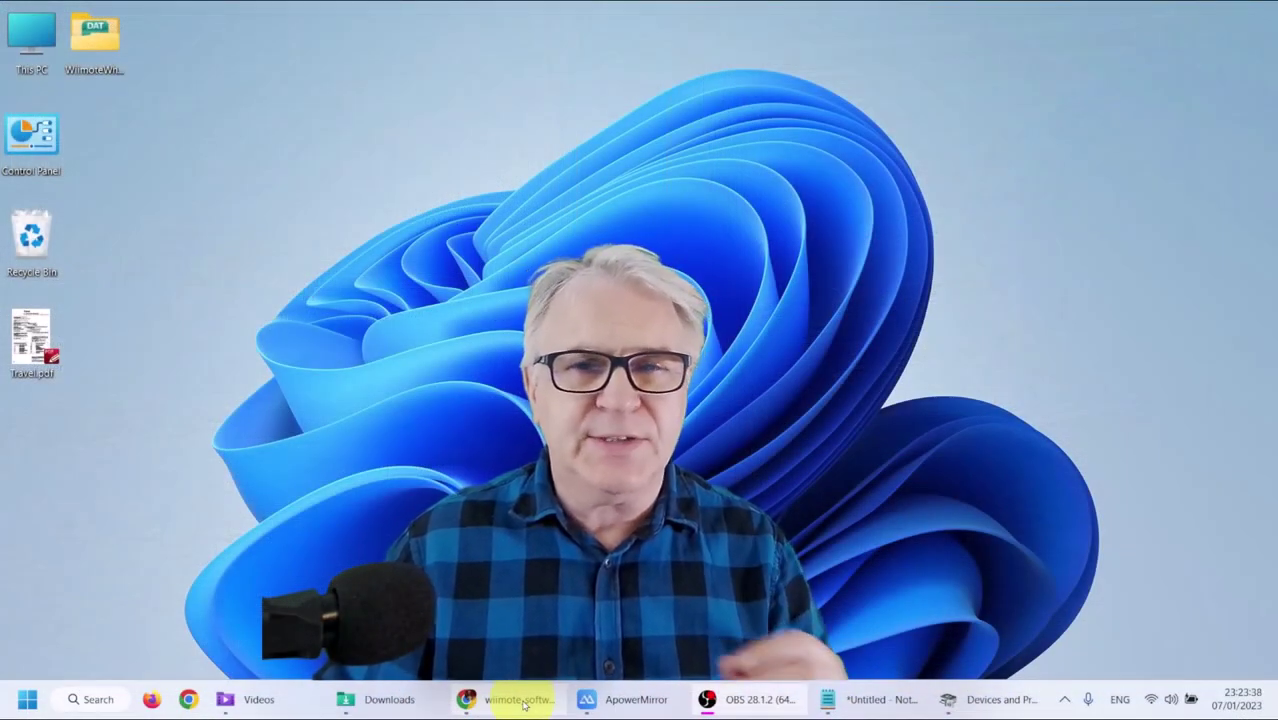
In Chrome, view wiimote_software.zip and the Smoothboard 2 page on Filefacts, and download the Smoothboard installer from SoftSea
{"action": "left_click", "coordinate": [522, 705]}
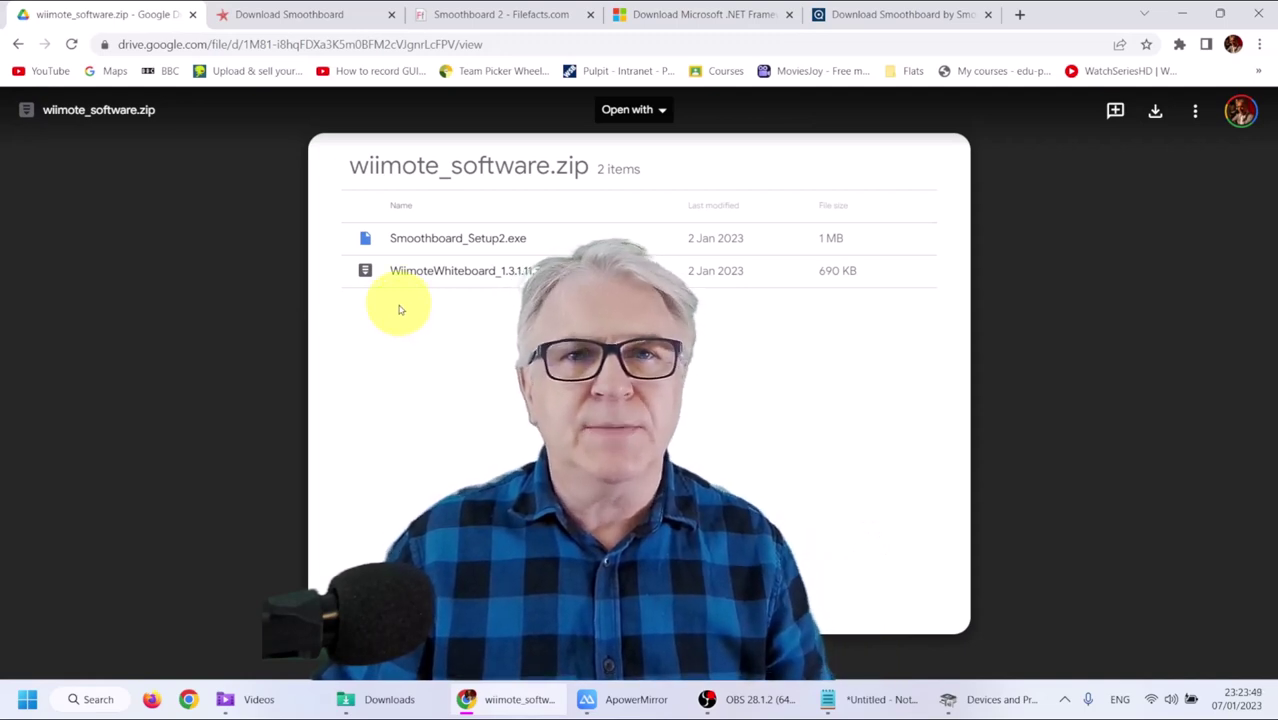
{"action": "left_click", "coordinate": [308, 20]}
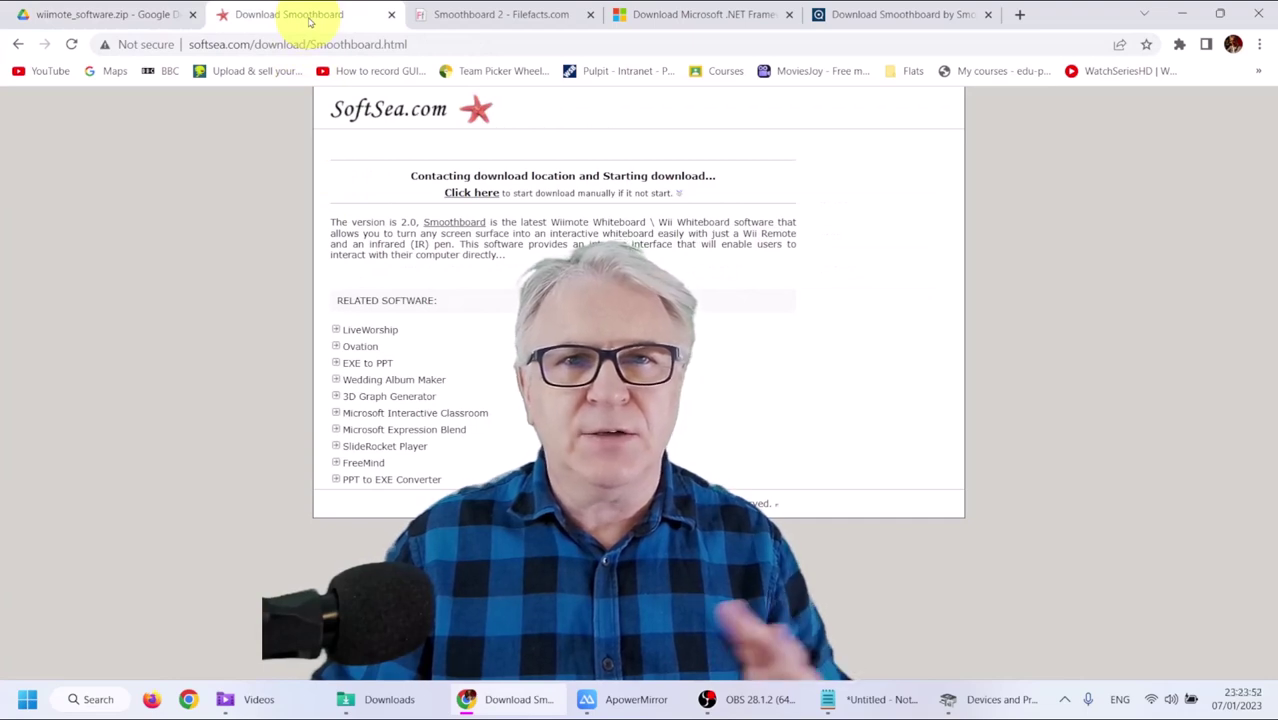
{"action": "left_click", "coordinate": [484, 20]}
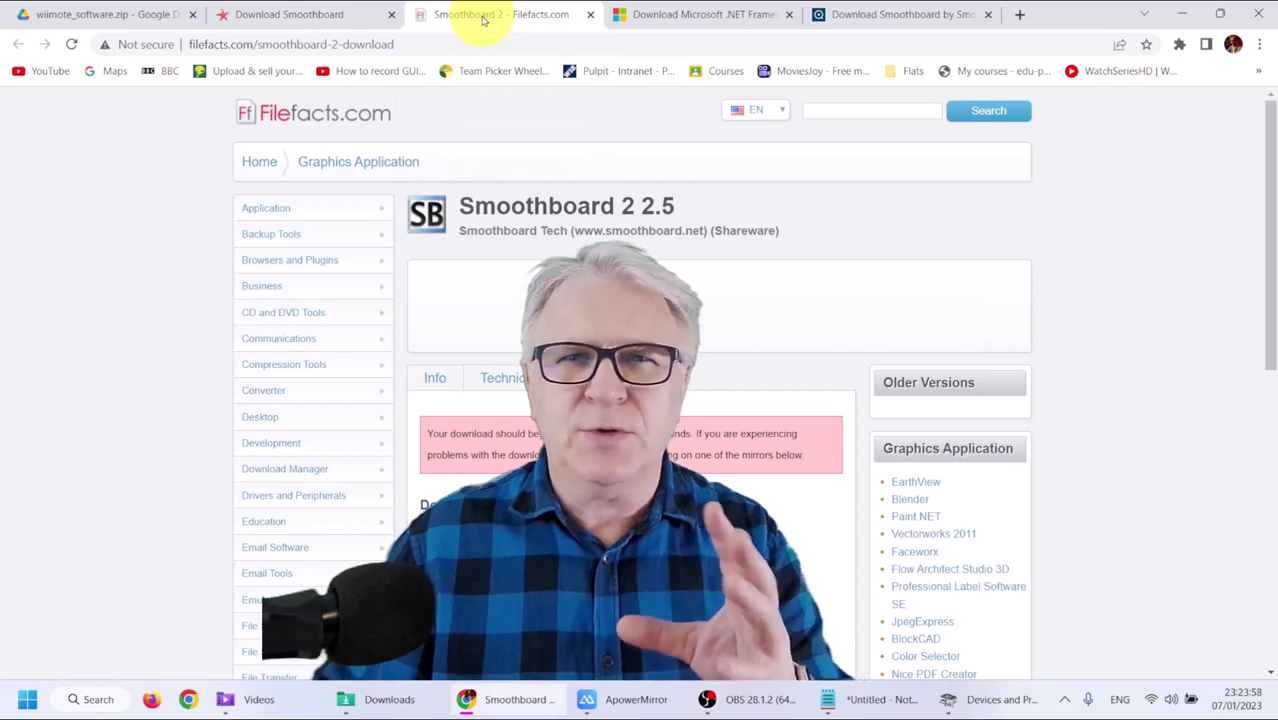
{"action": "left_click", "coordinate": [332, 22]}
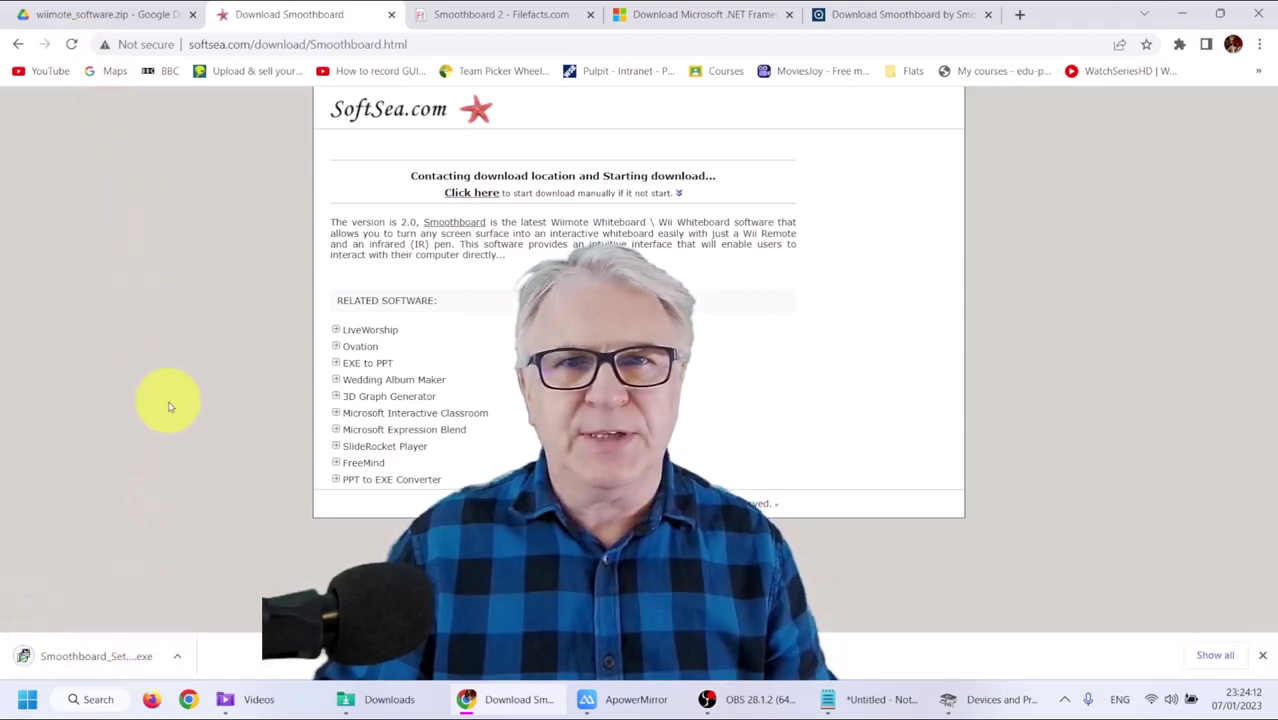
View the Mac Informer download page for Smoothboard and Microsoft's download page for .NET Framework 3.5
{"action": "left_click", "coordinate": [876, 18]}
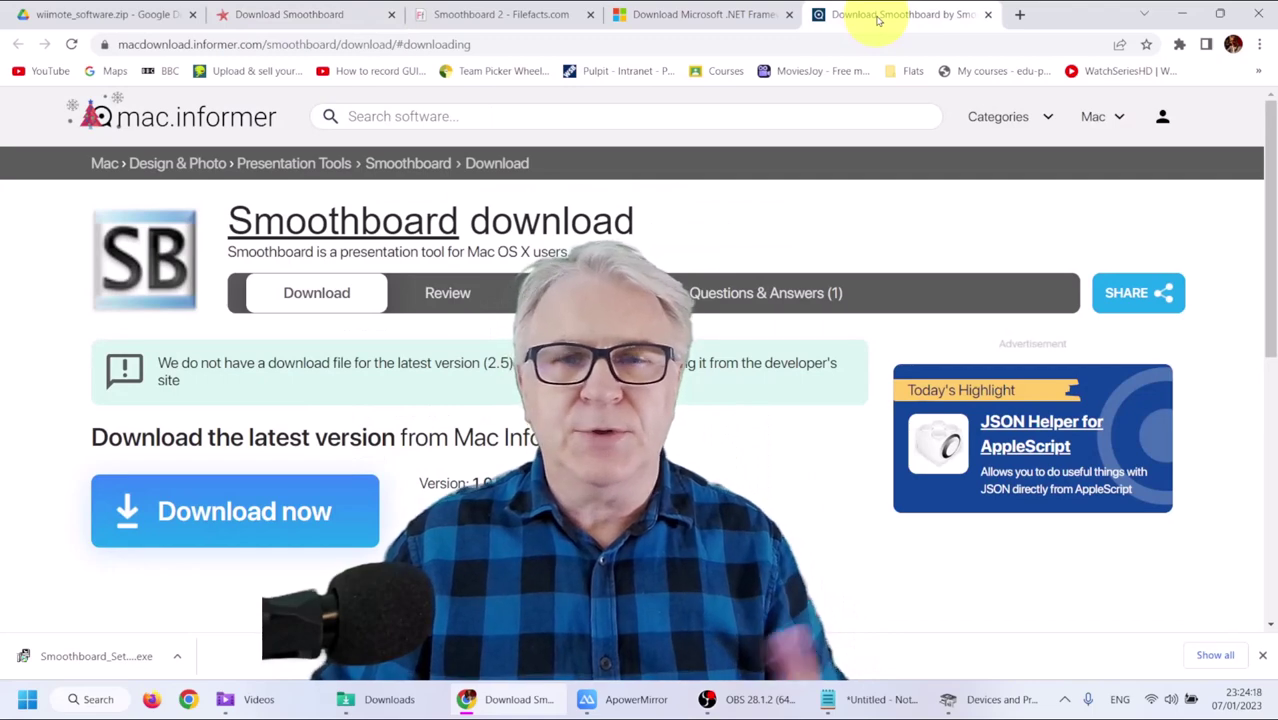
{"action": "left_click", "coordinate": [723, 19]}
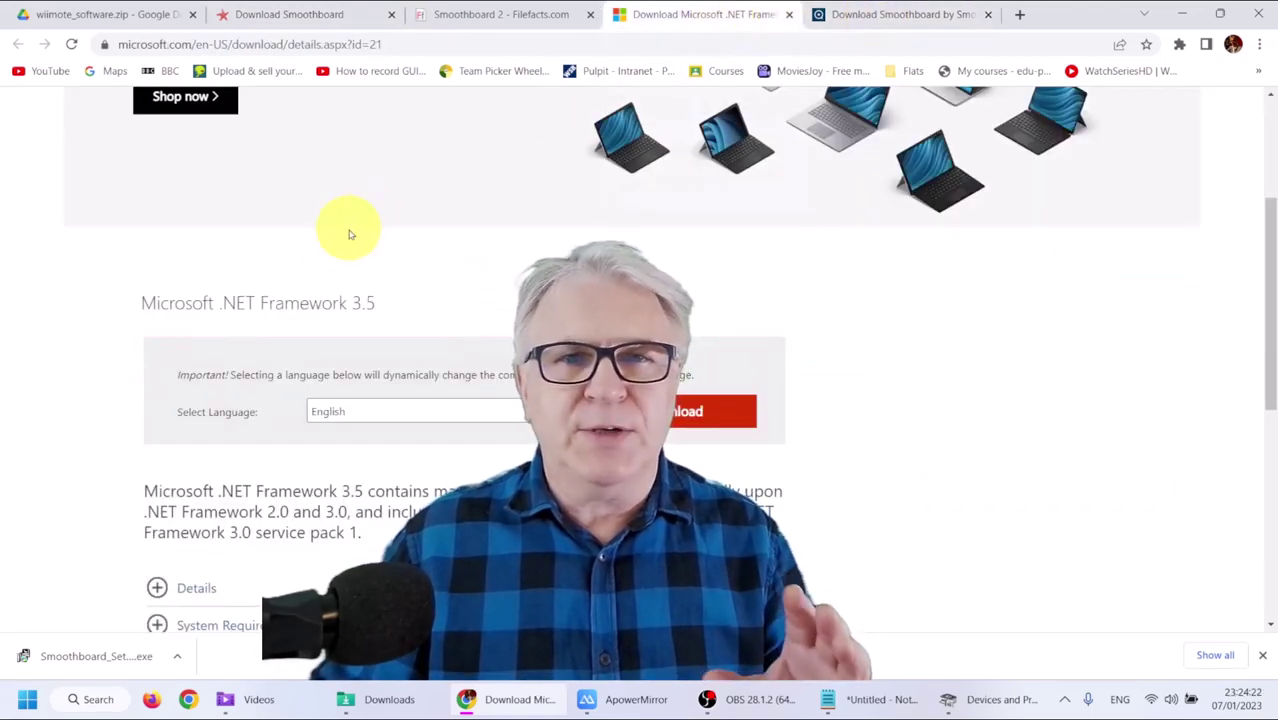
{"action": "scroll", "coordinate": [112, 340], "scroll_direction": "down", "scroll_amount": 1}
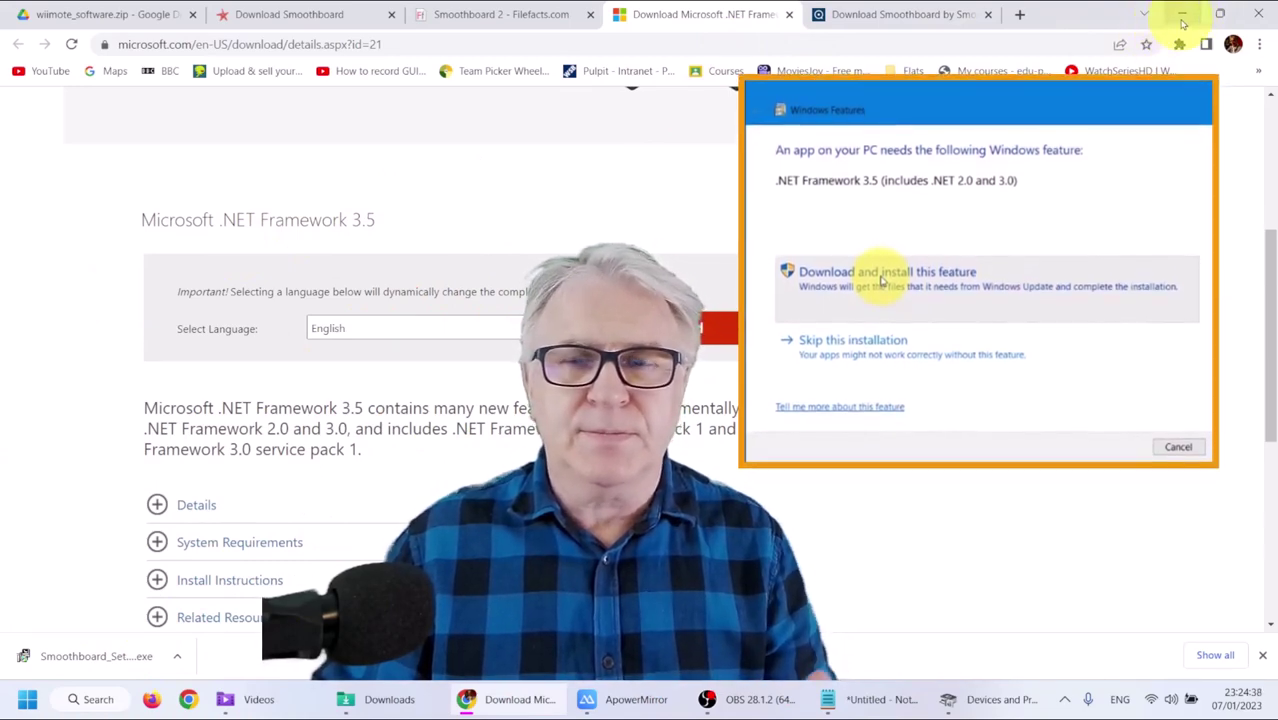
Move Smoothboard_Setup2.exe from the Downloads folder to the desktop and get the open windows out of the way
{"action": "left_click", "coordinate": [1180, 15]}
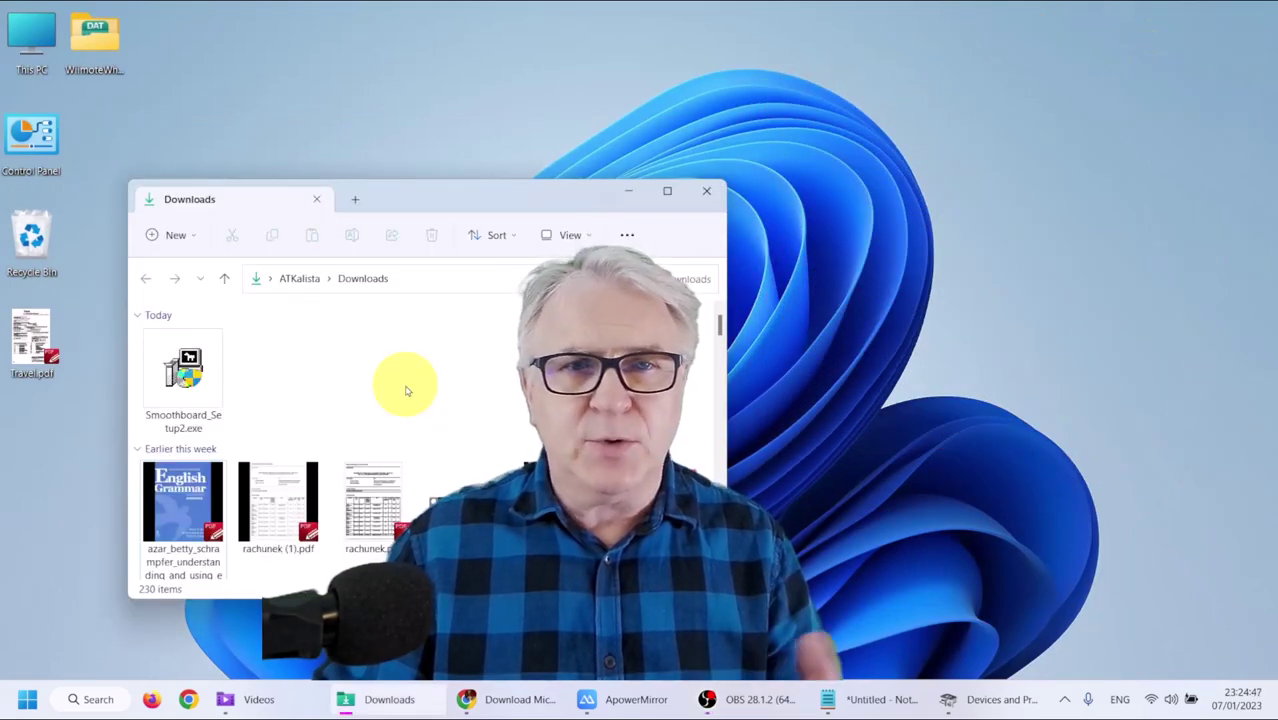
{"action": "left_click_drag", "start_coordinate": [188, 385], "coordinate": [237, 108]}
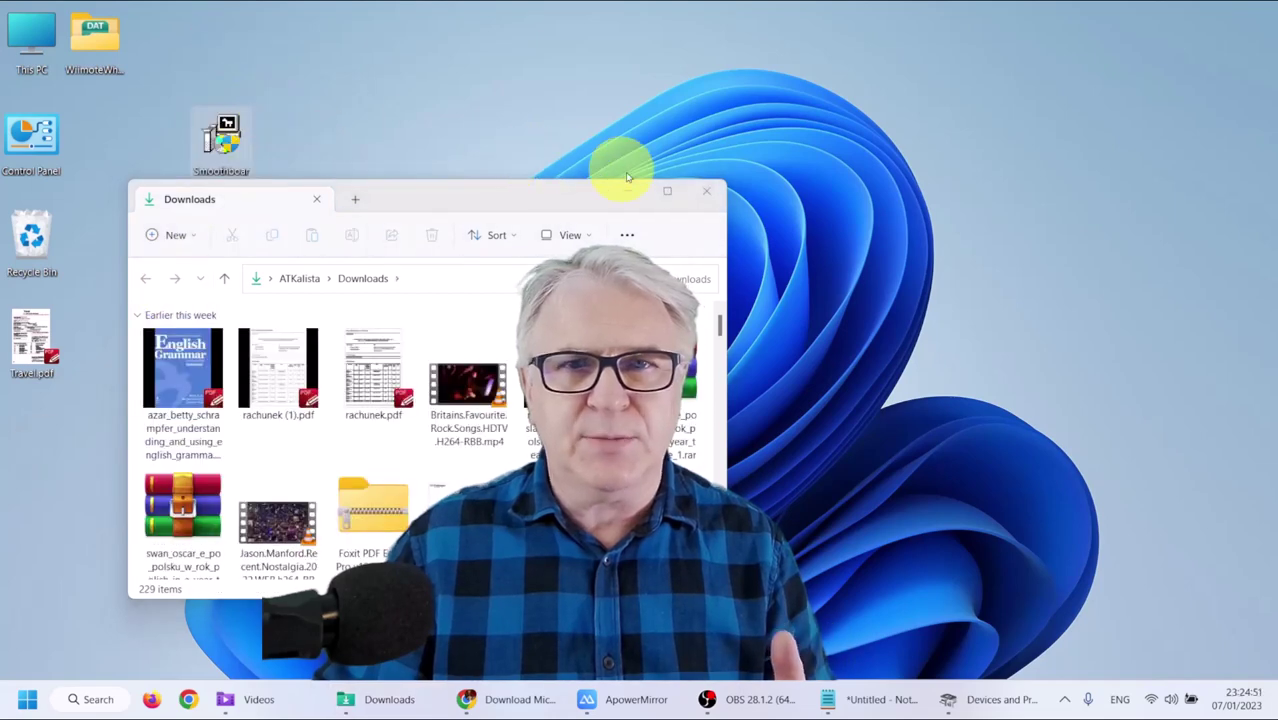
{"action": "left_click", "coordinate": [630, 194]}
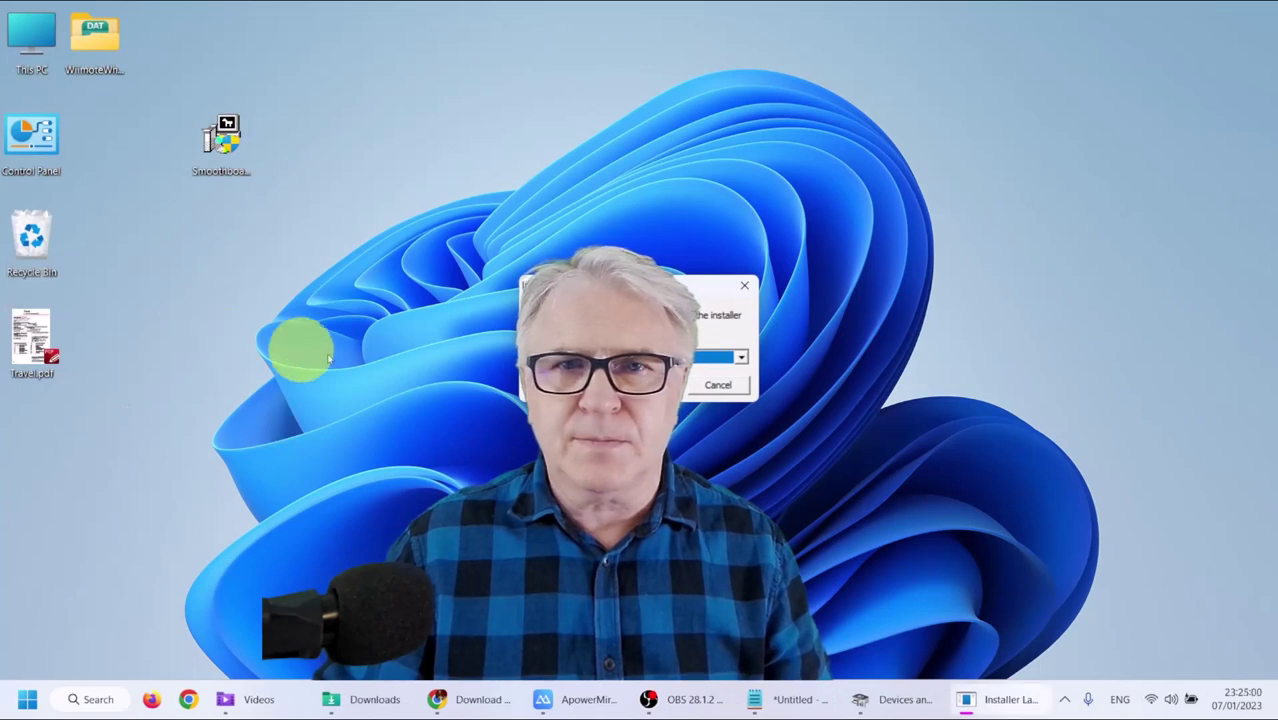
Install Smoothboard 2 in English with the default components in C:\Boon Jin\Smoothboard 2, and put the installer in the Recycle Bin
{"action": "left_click_drag", "start_coordinate": [705, 312], "coordinate": [407, 324]}
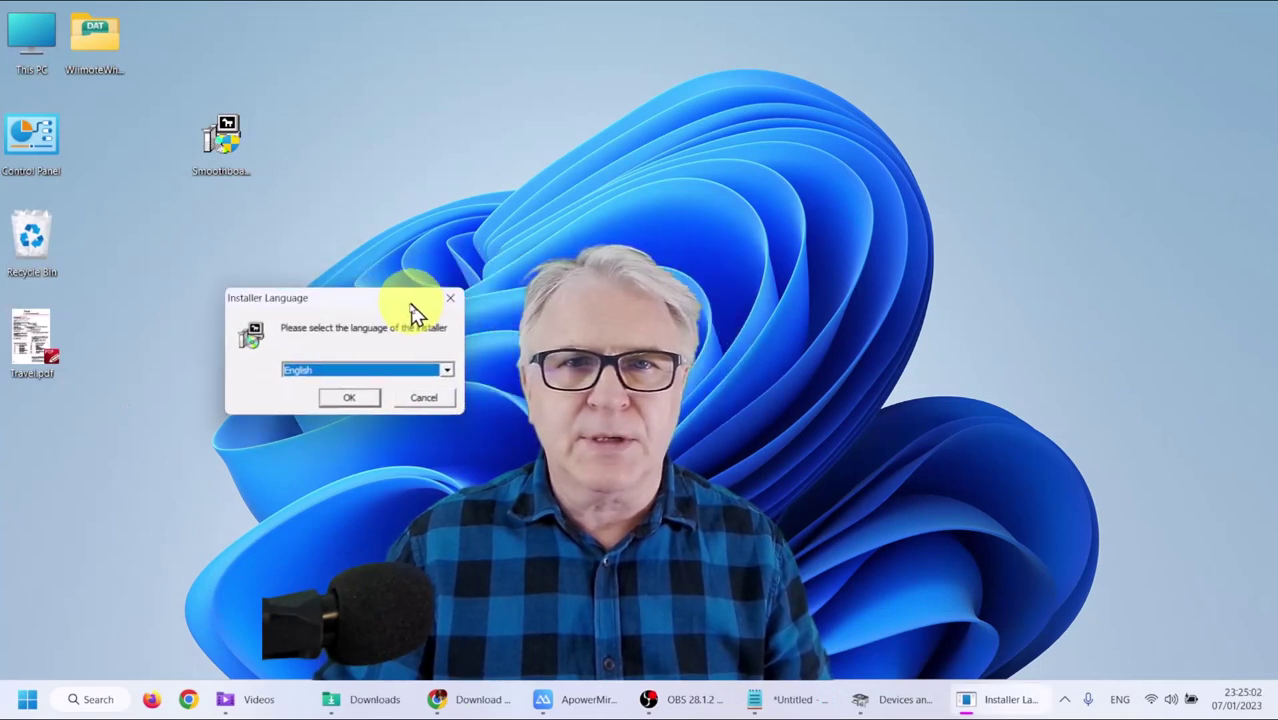
{"action": "left_click", "coordinate": [345, 399]}
{"action": "left_click_drag", "start_coordinate": [536, 238], "coordinate": [205, 251]}
{"action": "left_click", "coordinate": [440, 459]}
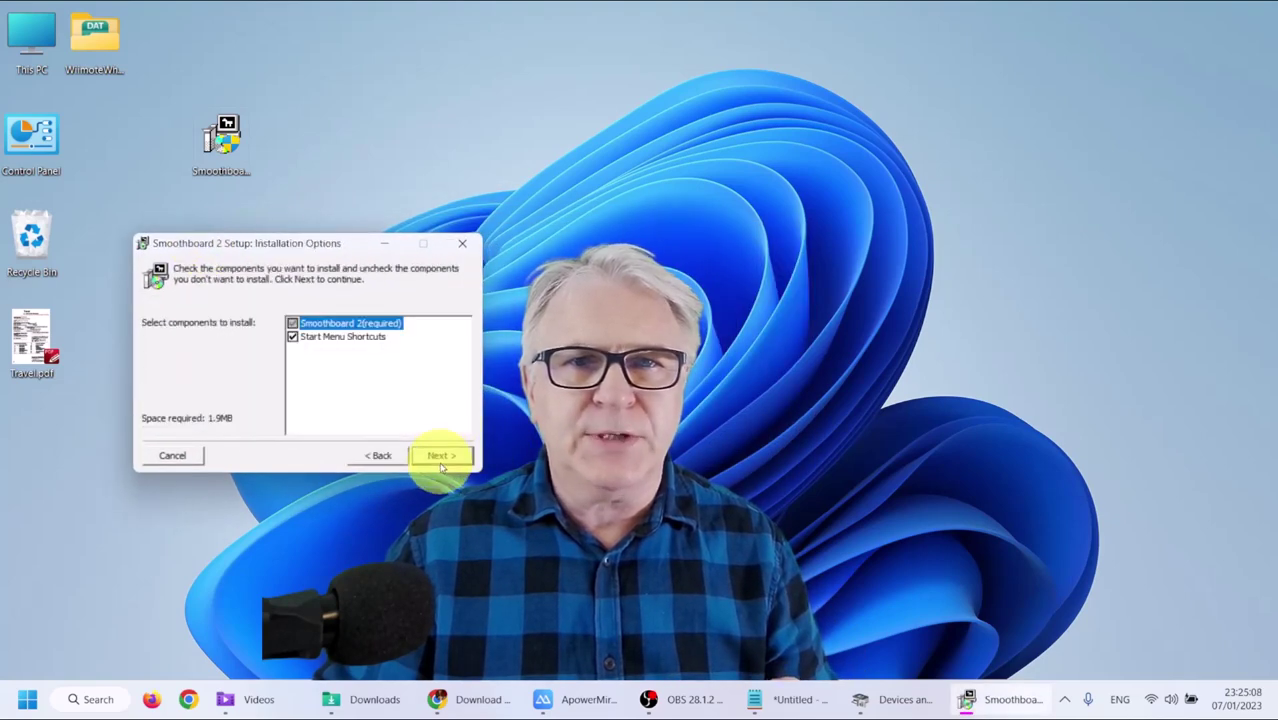
{"action": "left_click", "coordinate": [440, 456]}
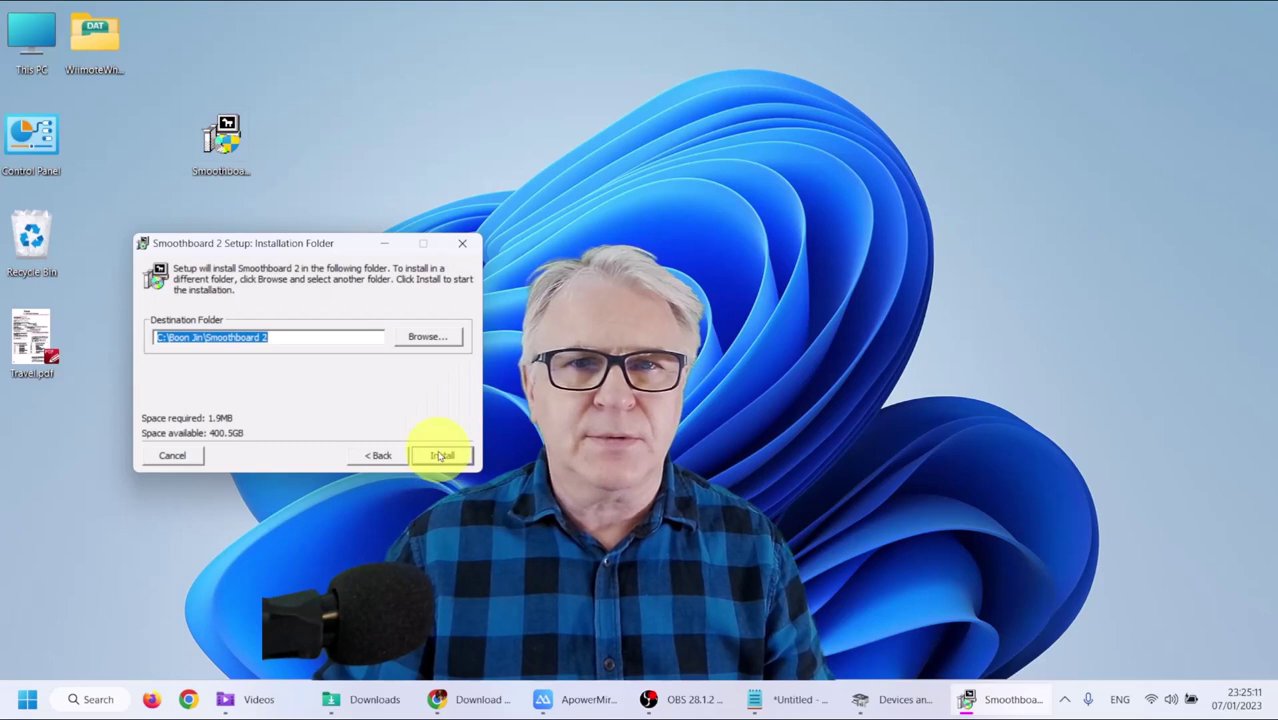
{"action": "left_click", "coordinate": [440, 456]}
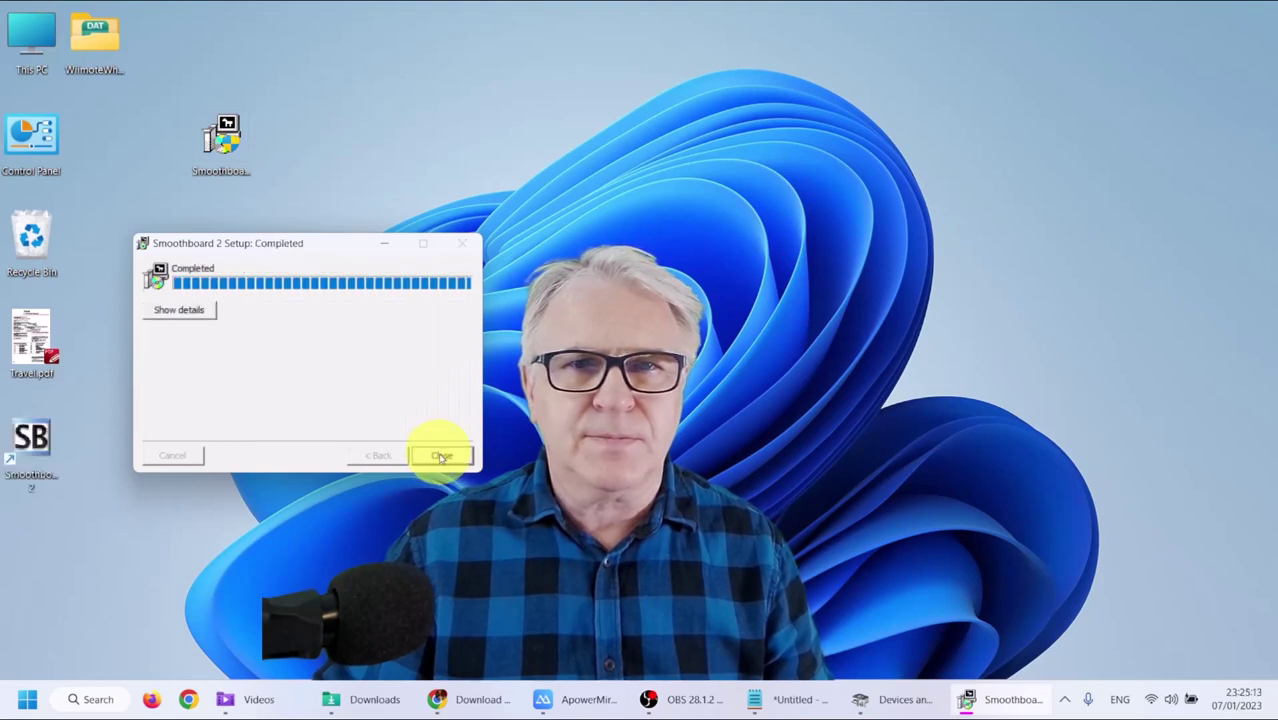
{"action": "left_click", "coordinate": [441, 457]}
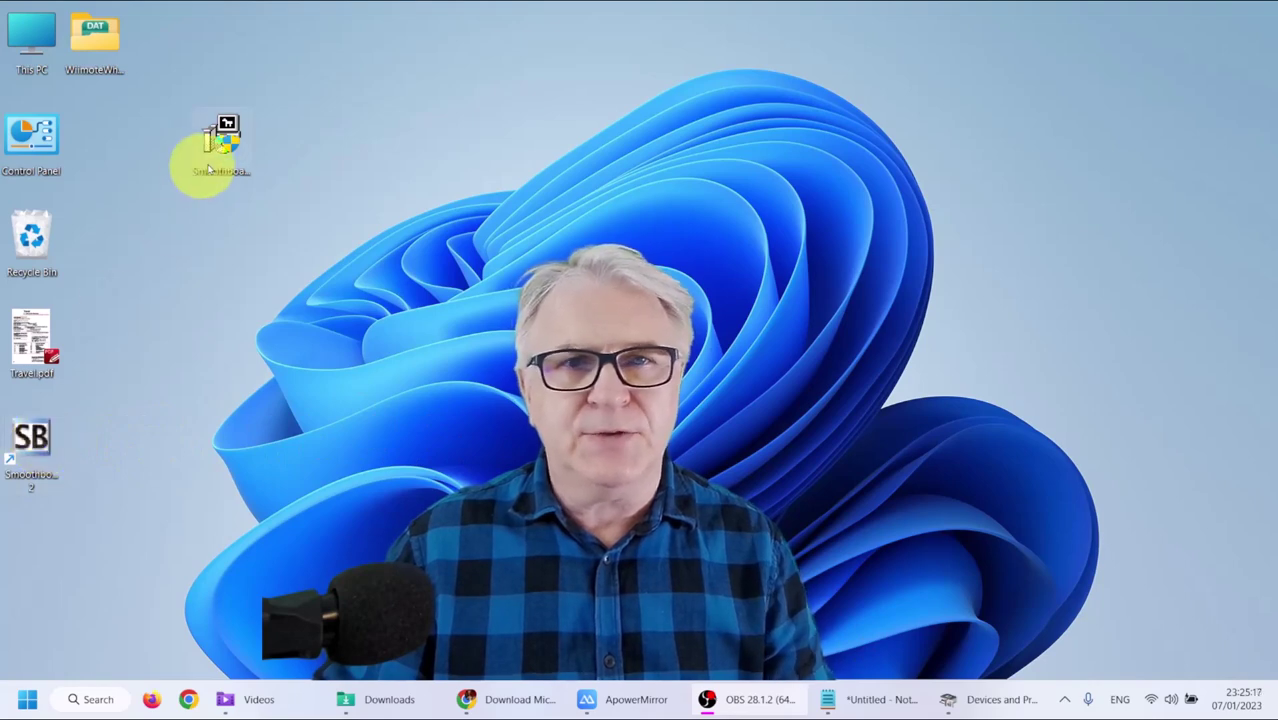
{"action": "left_click_drag", "start_coordinate": [214, 157], "coordinate": [30, 230]}
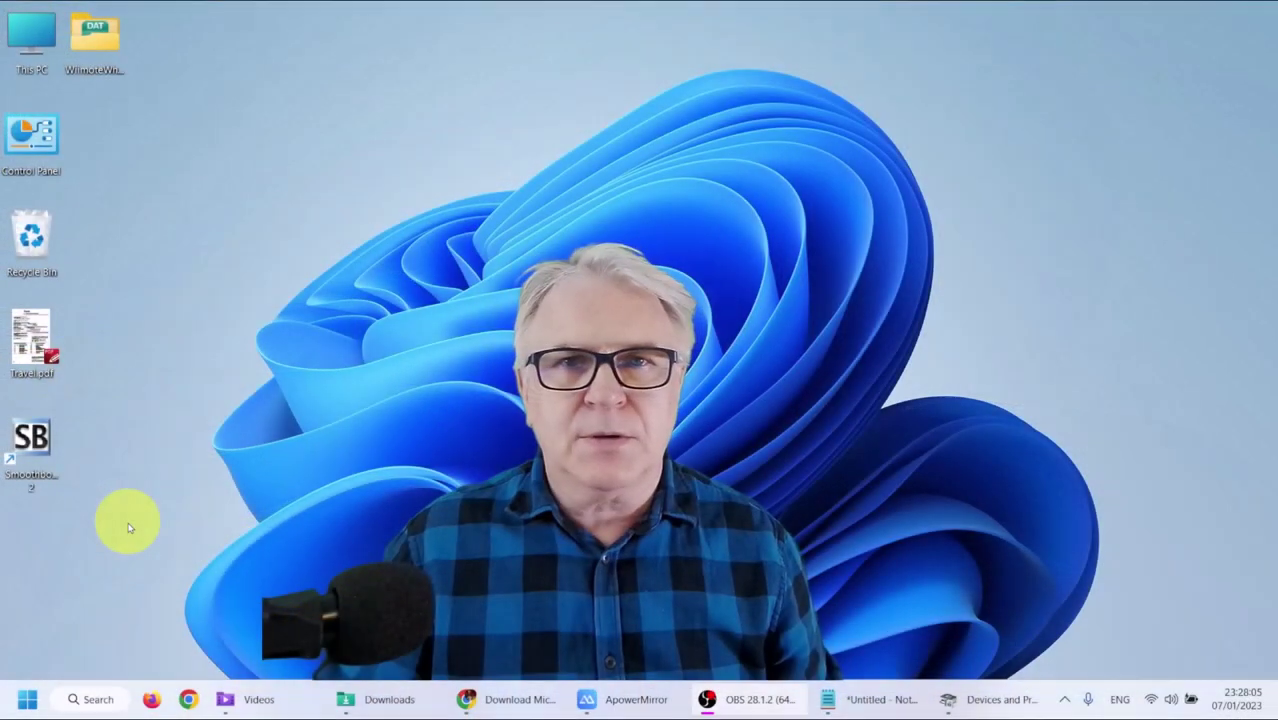
Launch Smoothboard 2, check the registration link, continue with the unregistered version and place the SmoothConnect window on free desktop space
{"action": "double_click", "coordinate": [50, 458]}
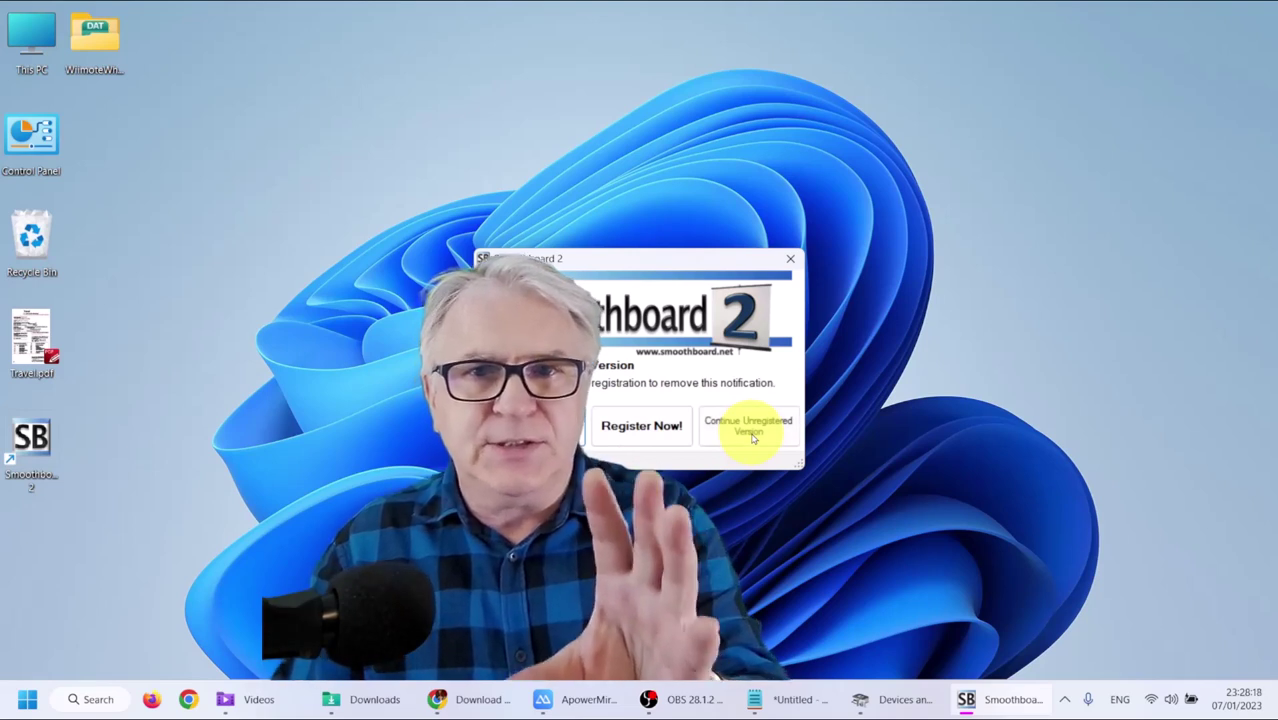
{"action": "left_click", "coordinate": [755, 435]}
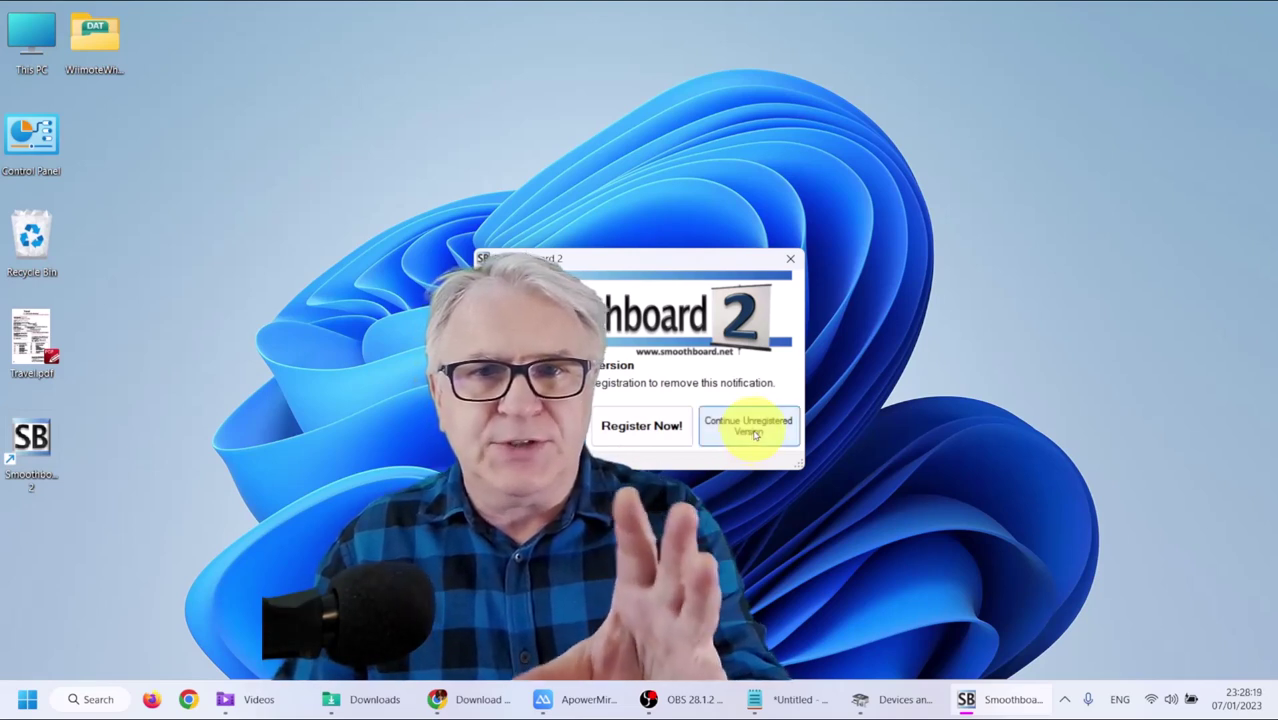
{"action": "left_click", "coordinate": [658, 434]}
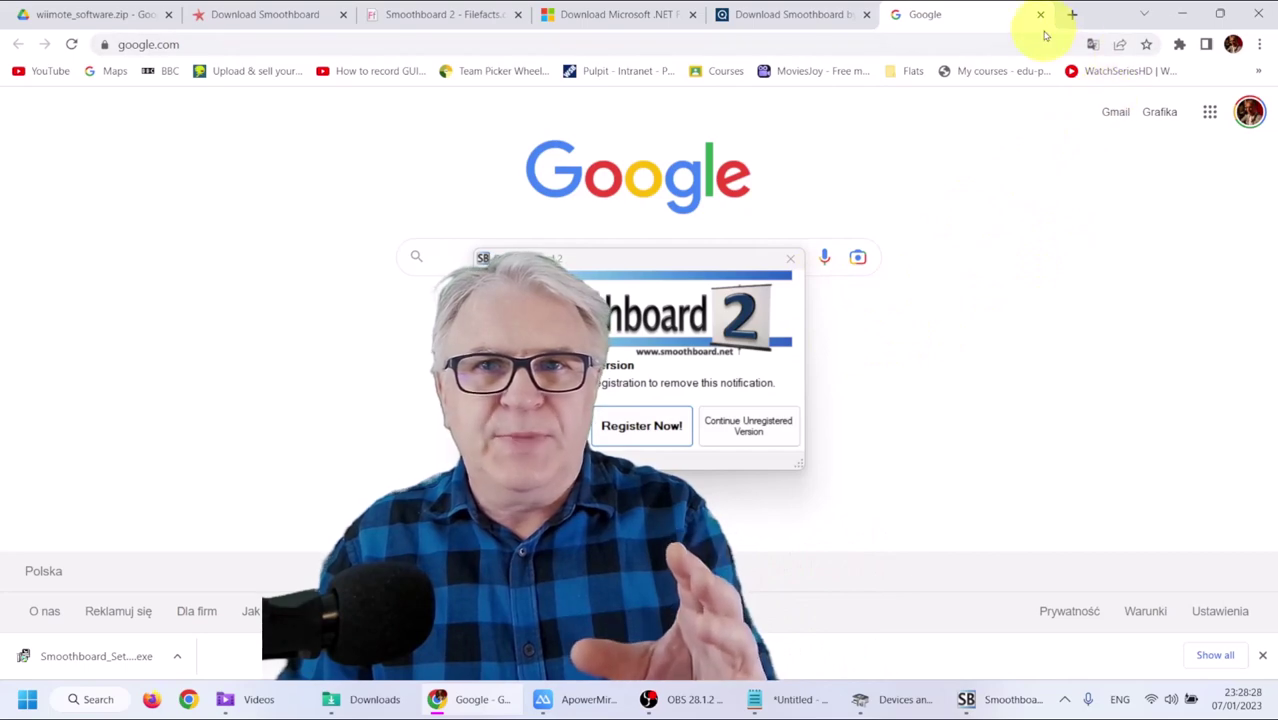
{"action": "left_click", "coordinate": [1183, 18]}
{"action": "left_click", "coordinate": [755, 425]}
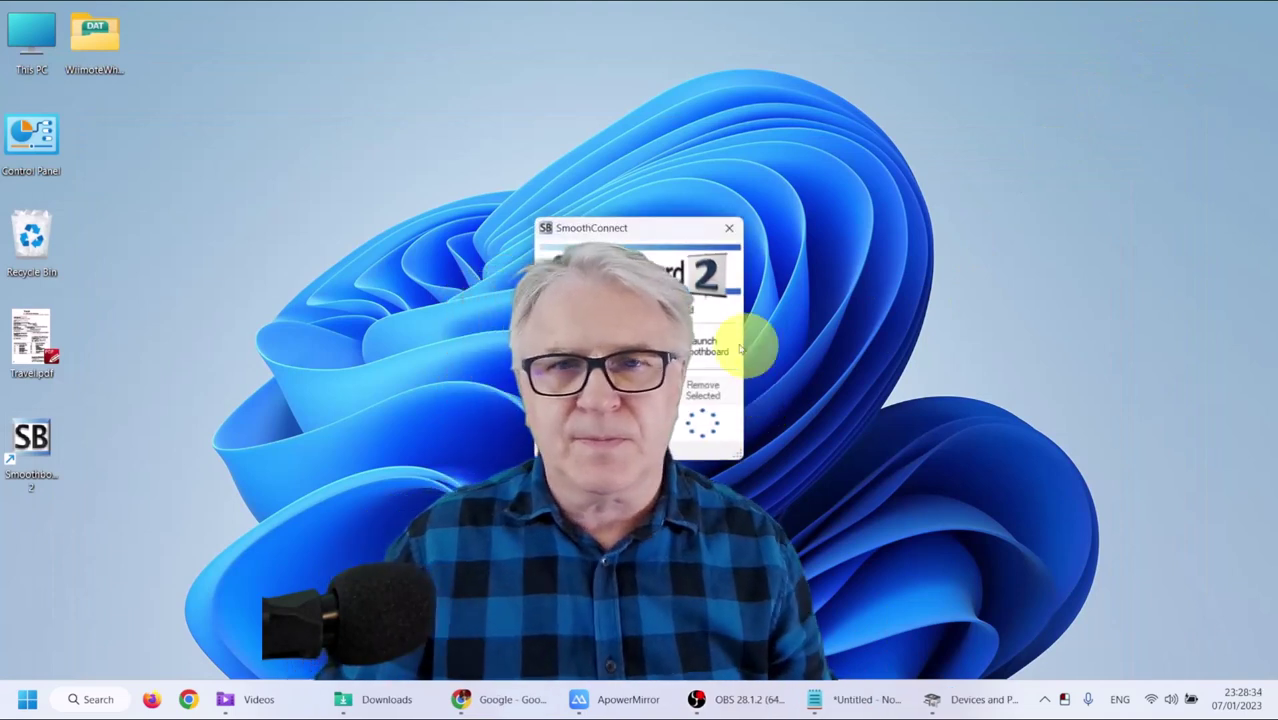
{"action": "left_click_drag", "start_coordinate": [661, 229], "coordinate": [306, 205]}
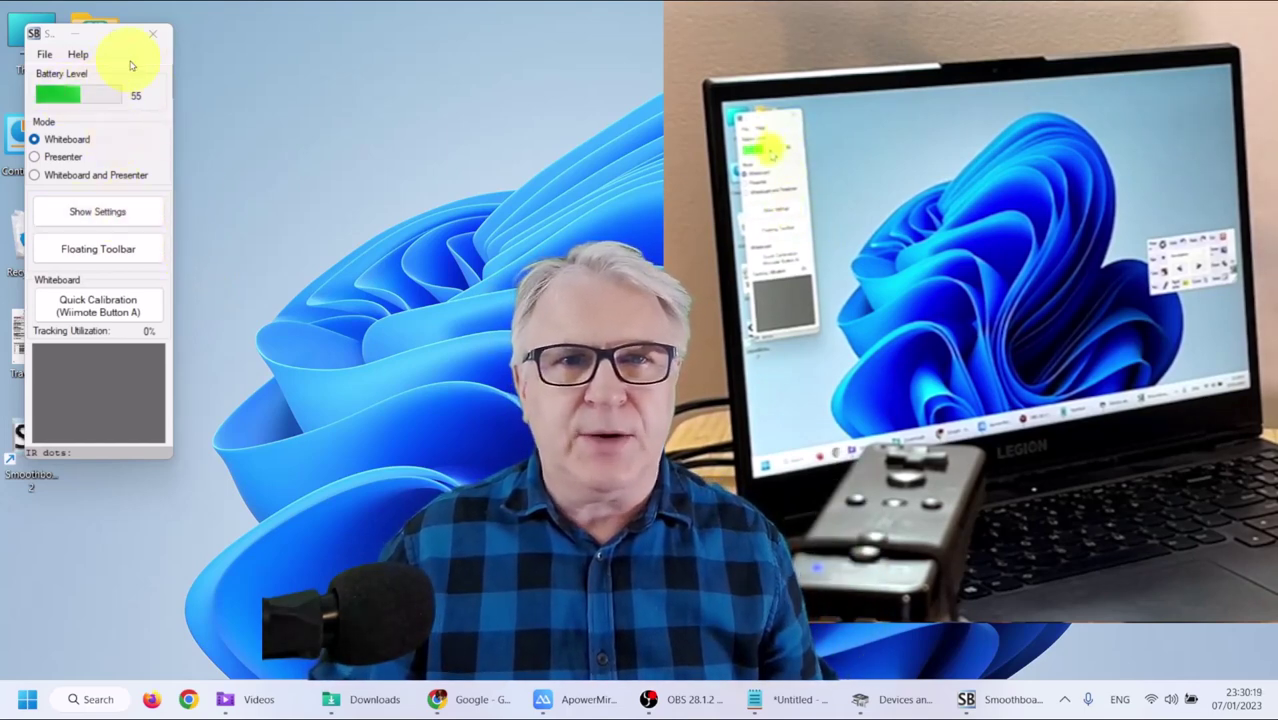
Close Smoothboard and disconnect the Wiimote
{"action": "left_click", "coordinate": [151, 35]}
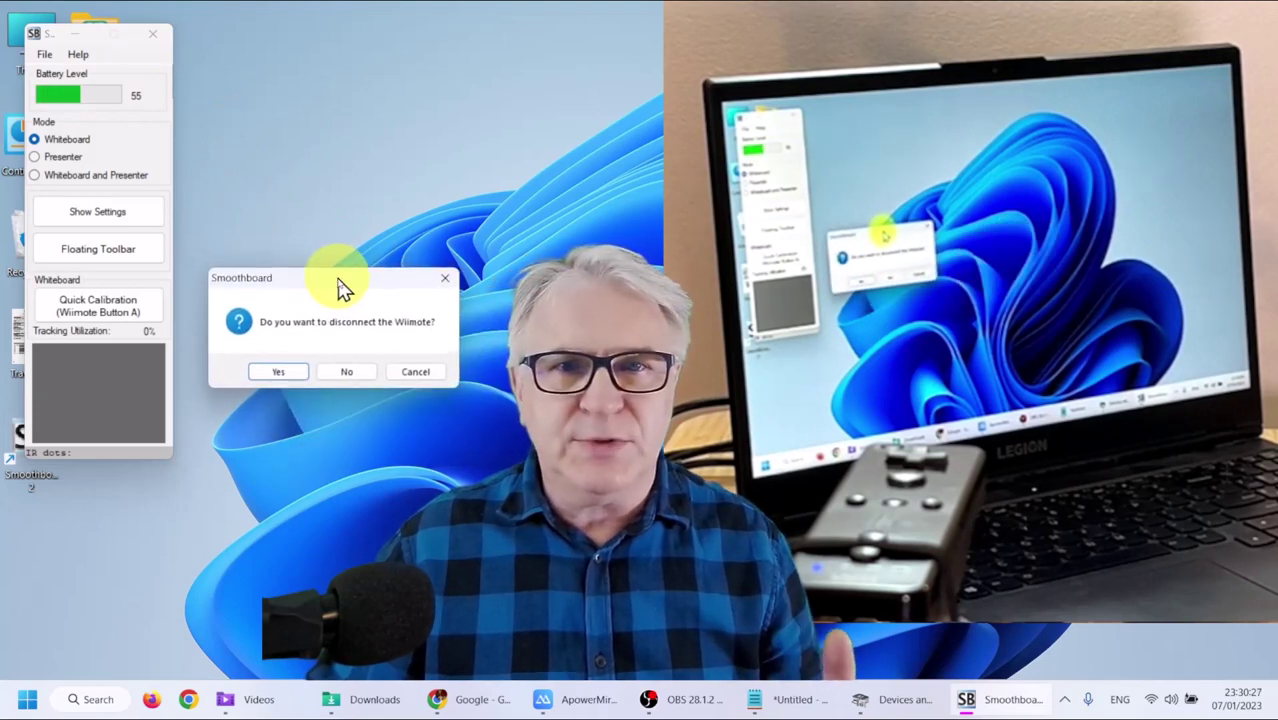
{"action": "left_click", "coordinate": [280, 369]}
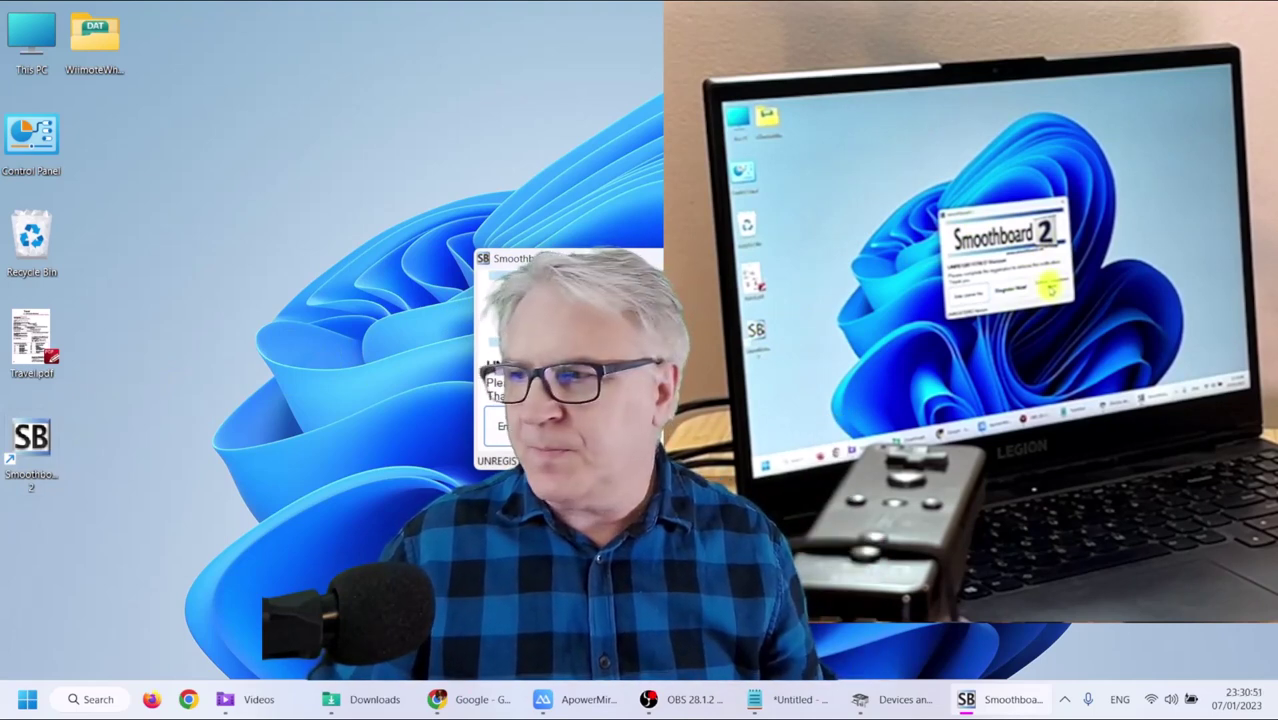
Continue with the unregistered Smoothboard, connect the Wiimote through SmoothConnect and run Quick Calibration
{"action": "left_click", "coordinate": [631, 409]}
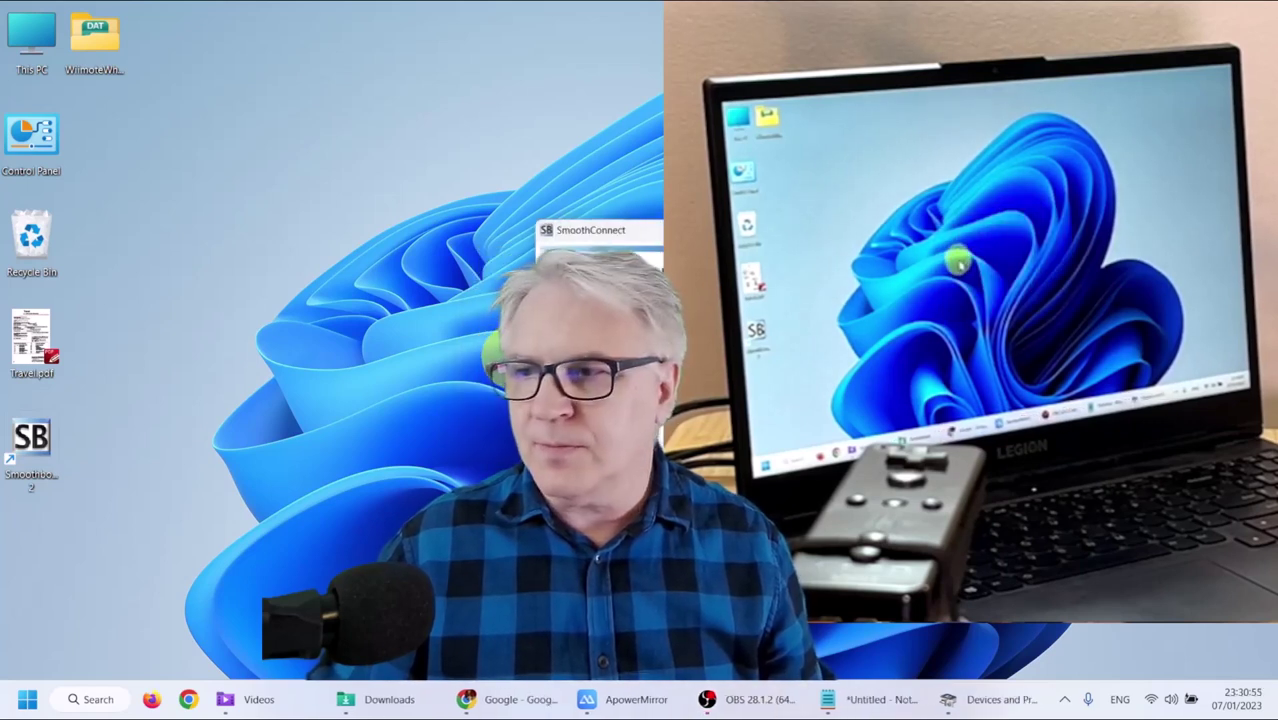
{"action": "left_click", "coordinate": [621, 237]}
{"action": "left_click_drag", "start_coordinate": [653, 231], "coordinate": [300, 228]}
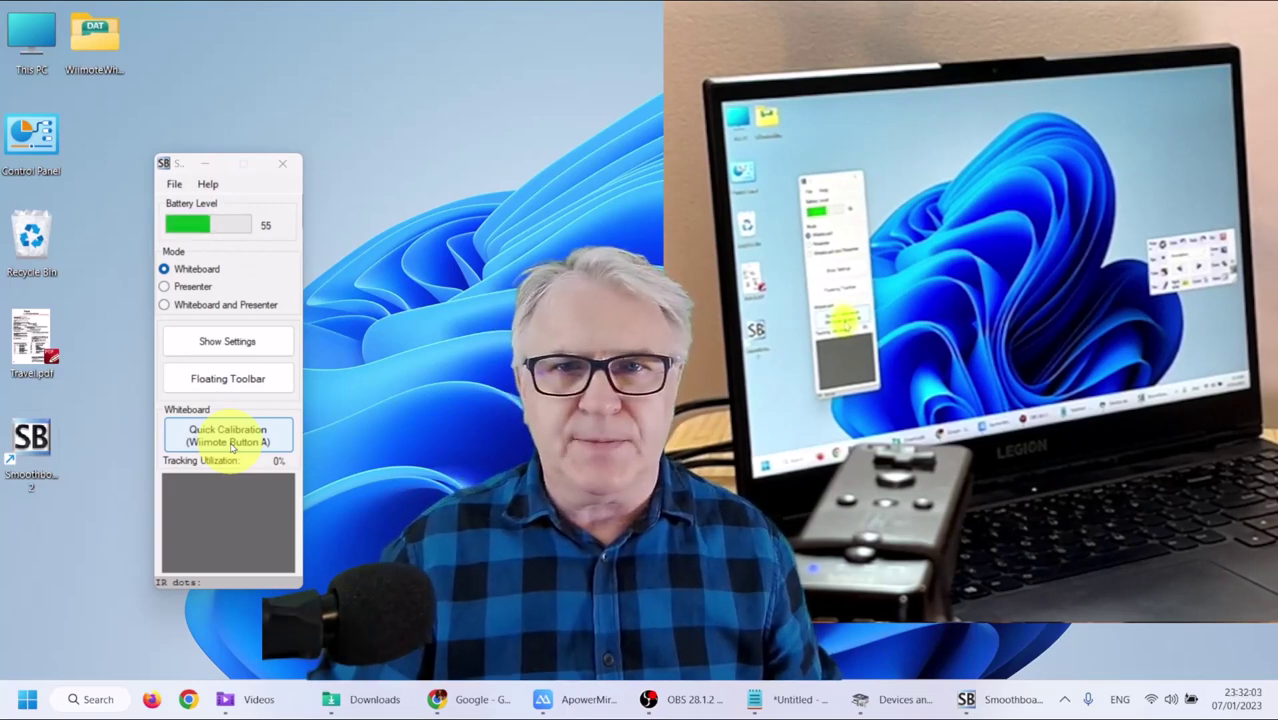
{"action": "left_click", "coordinate": [229, 436]}
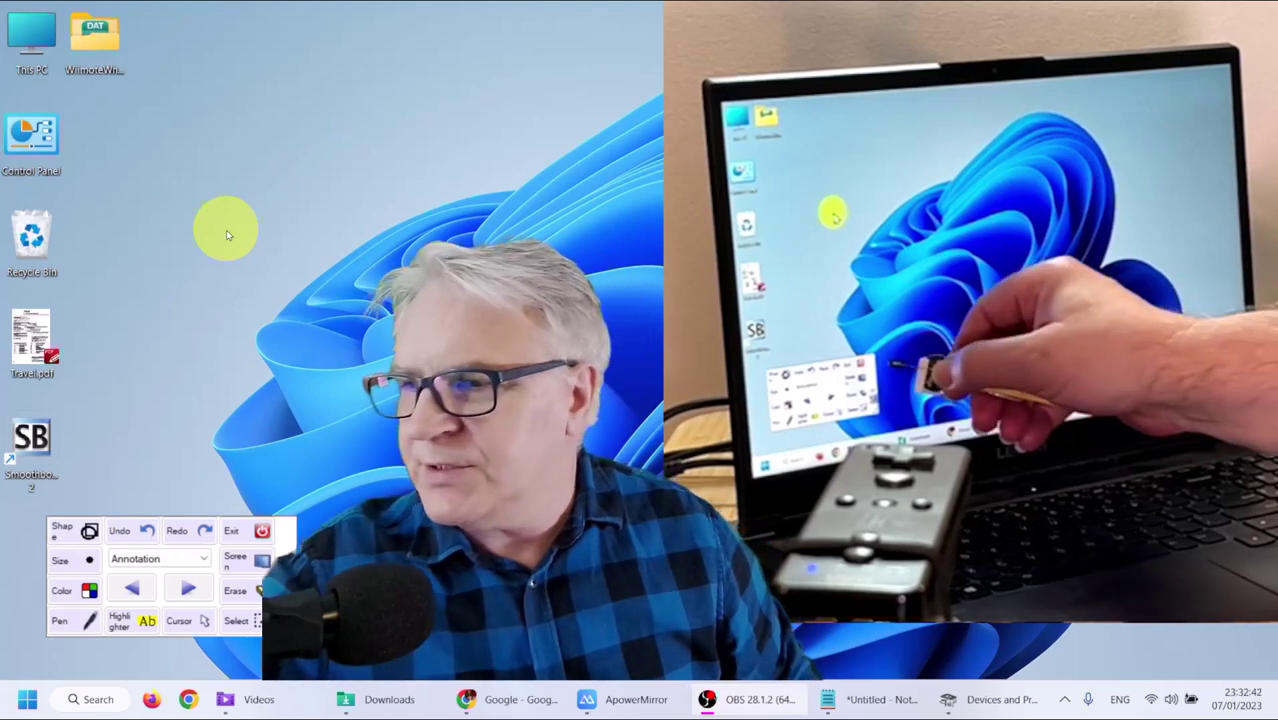
Handwrite "Hello" in blue on the desktop with the Pen and draw a yellow Highlighter zigzag below it
{"action": "mouse_move", "coordinate": [293, 559]}
{"action": "left_mouse_down"}
{"action": "mouse_move", "coordinate": [287, 497]}
{"action": "mouse_move", "coordinate": [323, 432]}
{"action": "left_mouse_up"}
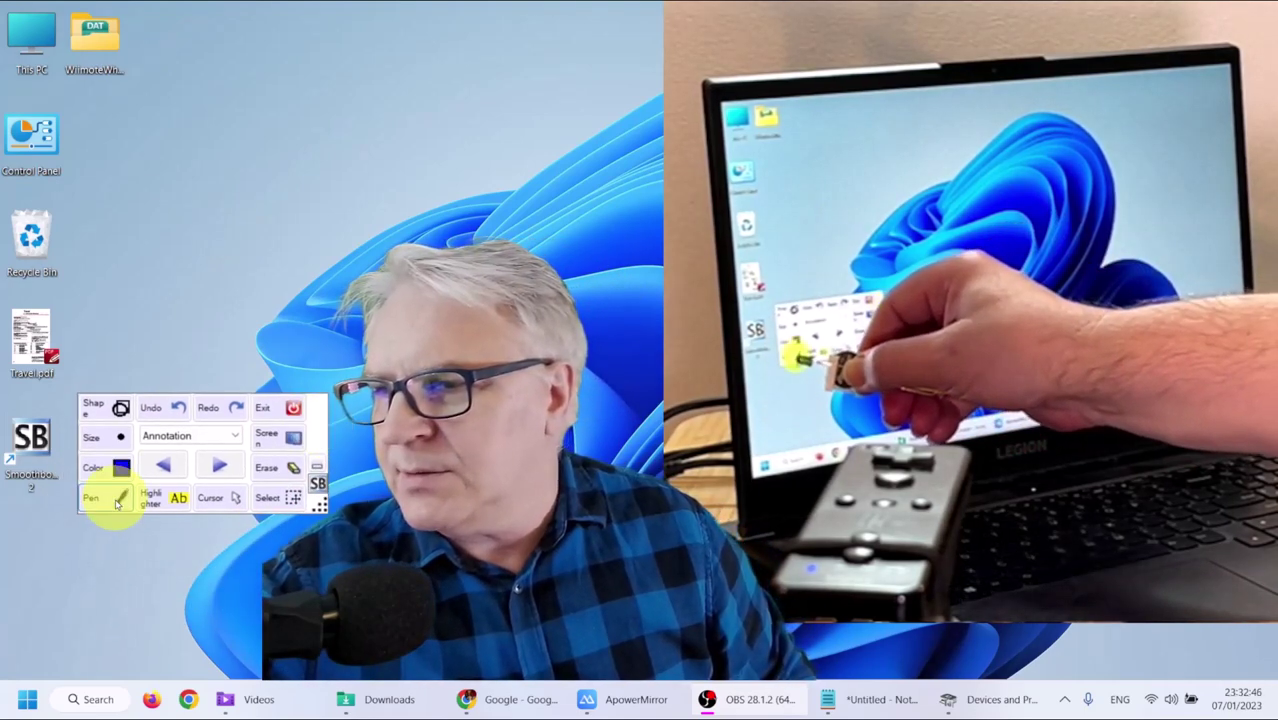
{"action": "left_click", "coordinate": [116, 498]}
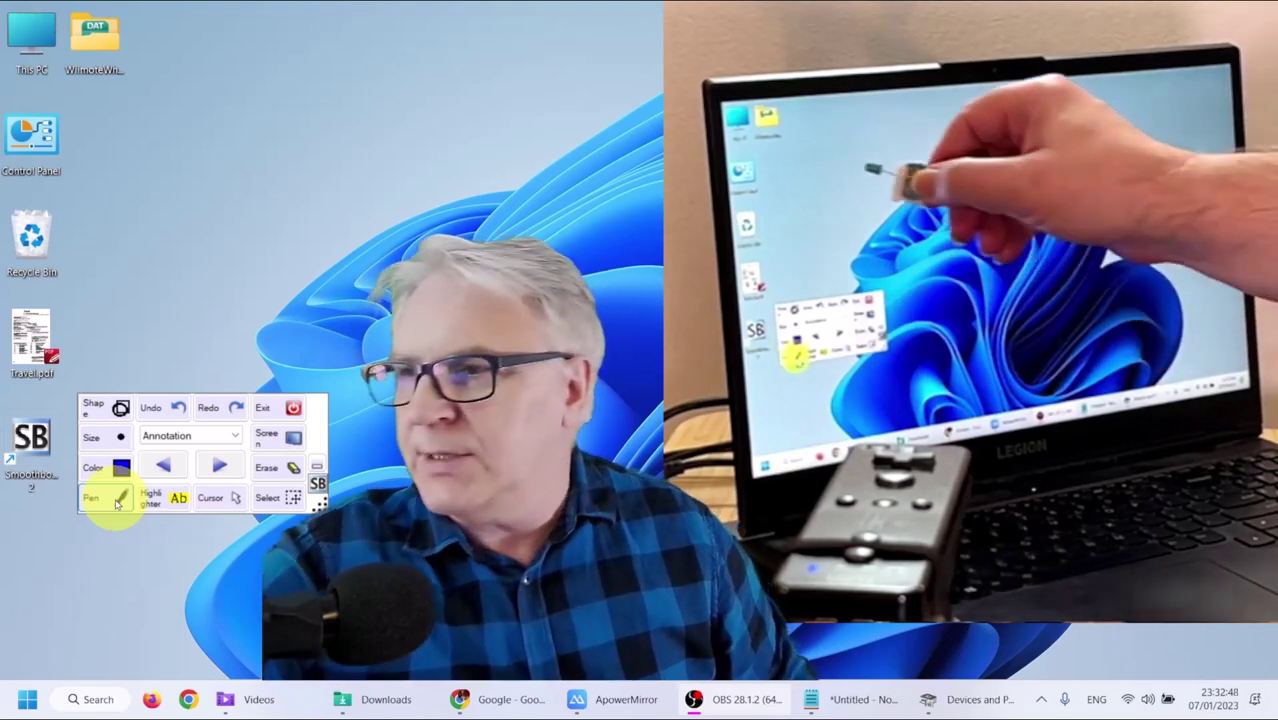
{"action": "mouse_move", "coordinate": [182, 157]}
{"action": "left_mouse_down"}
{"action": "mouse_move", "coordinate": [182, 214]}
{"action": "mouse_move", "coordinate": [210, 120]}
{"action": "mouse_move", "coordinate": [237, 214]}
{"action": "mouse_move", "coordinate": [288, 143]}
{"action": "mouse_move", "coordinate": [320, 177]}
{"action": "mouse_move", "coordinate": [312, 195]}
{"action": "left_mouse_up"}
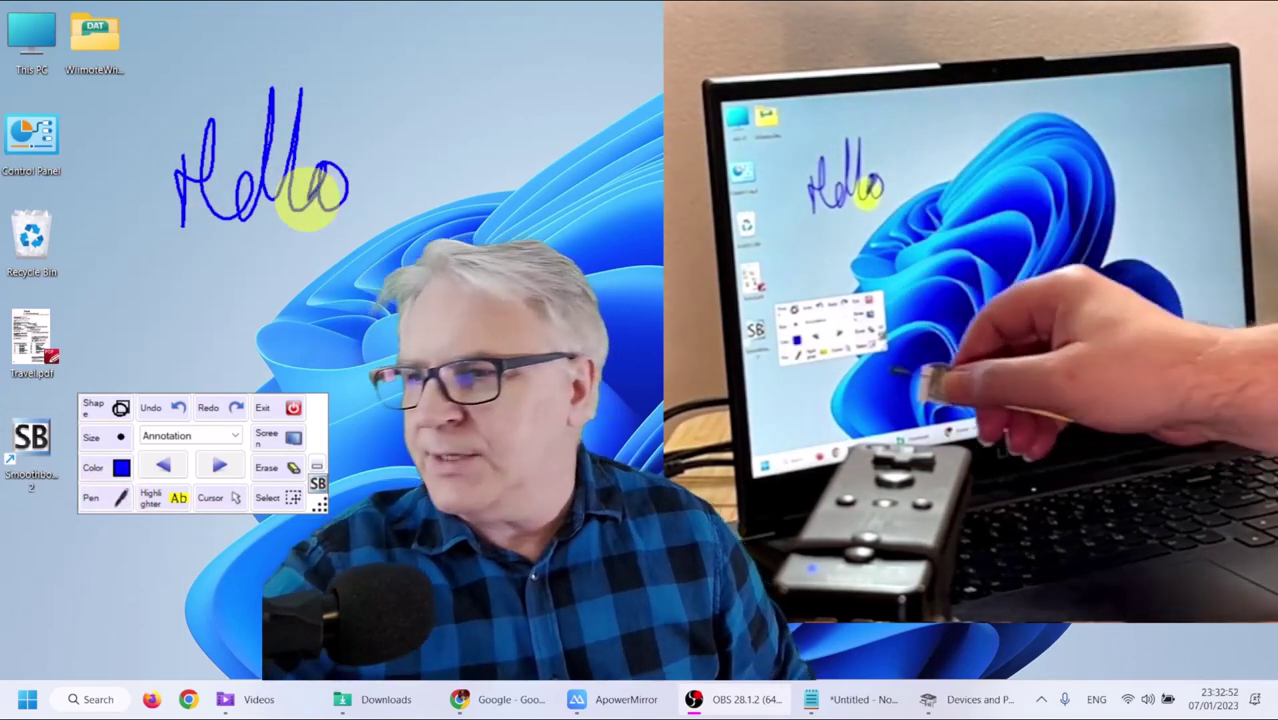
{"action": "left_click", "coordinate": [178, 497]}
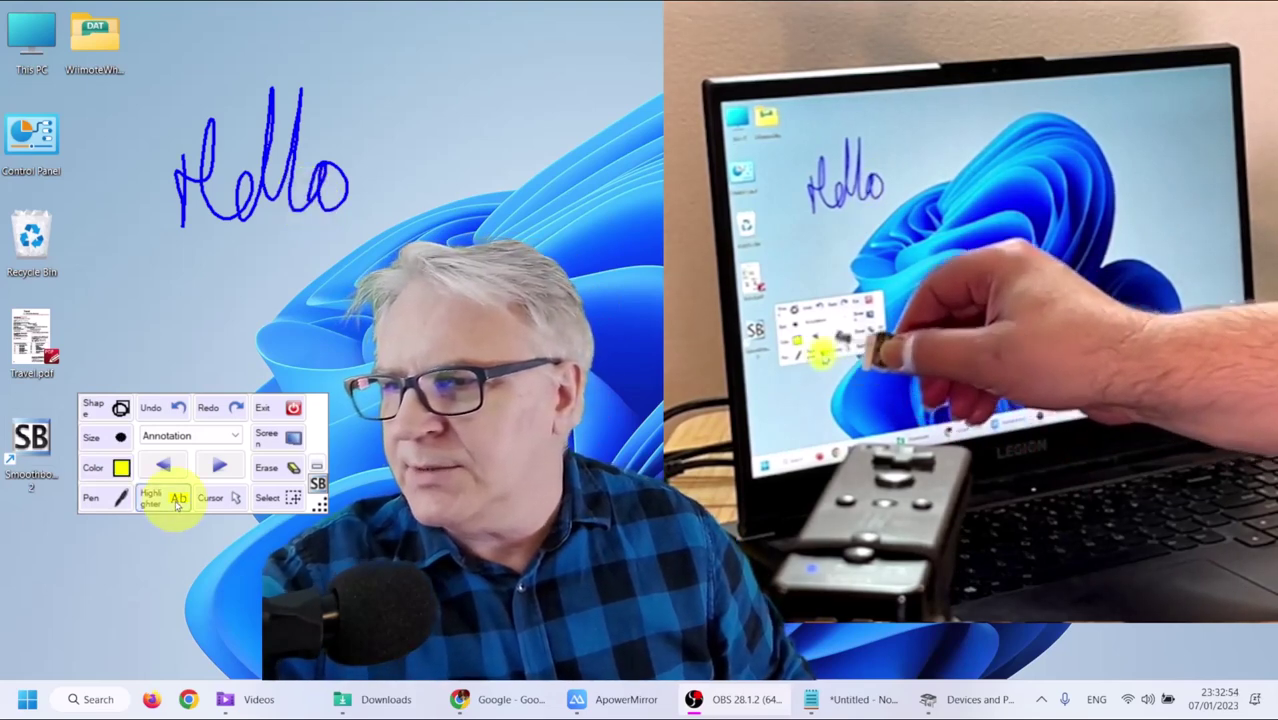
{"action": "mouse_move", "coordinate": [255, 305]}
{"action": "left_mouse_down"}
{"action": "mouse_move", "coordinate": [300, 291]}
{"action": "mouse_move", "coordinate": [368, 318]}
{"action": "left_mouse_up"}
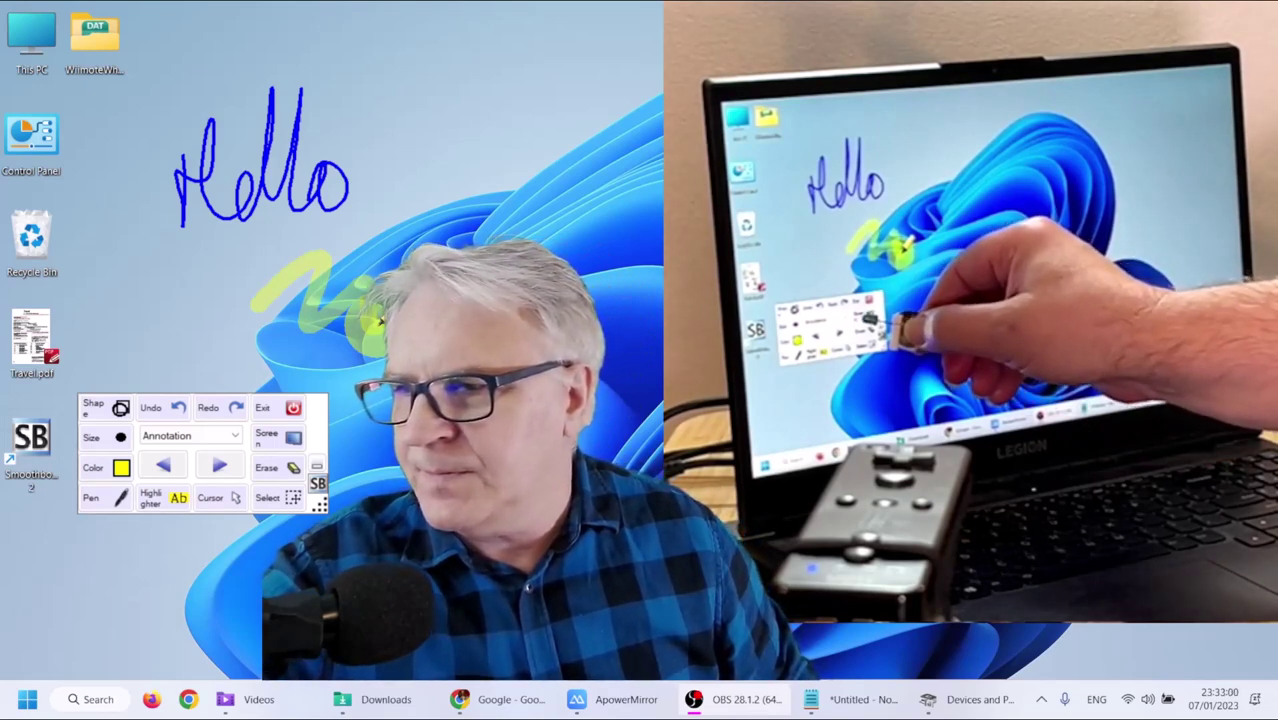
Switch the annotation screen to a white background with ruled lines, keeping the floating toolbar in Annotation mode
{"action": "left_click", "coordinate": [276, 438]}
{"action": "left_click", "coordinate": [205, 437]}
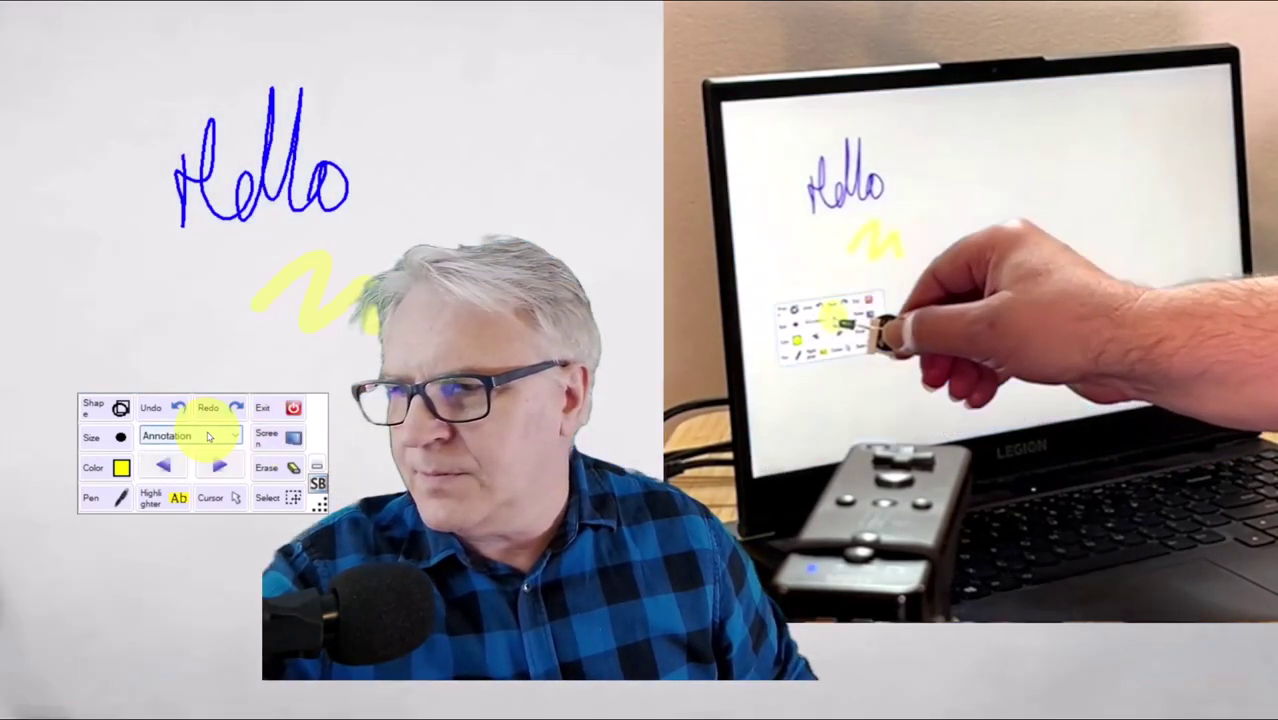
{"action": "left_click", "coordinate": [273, 440]}
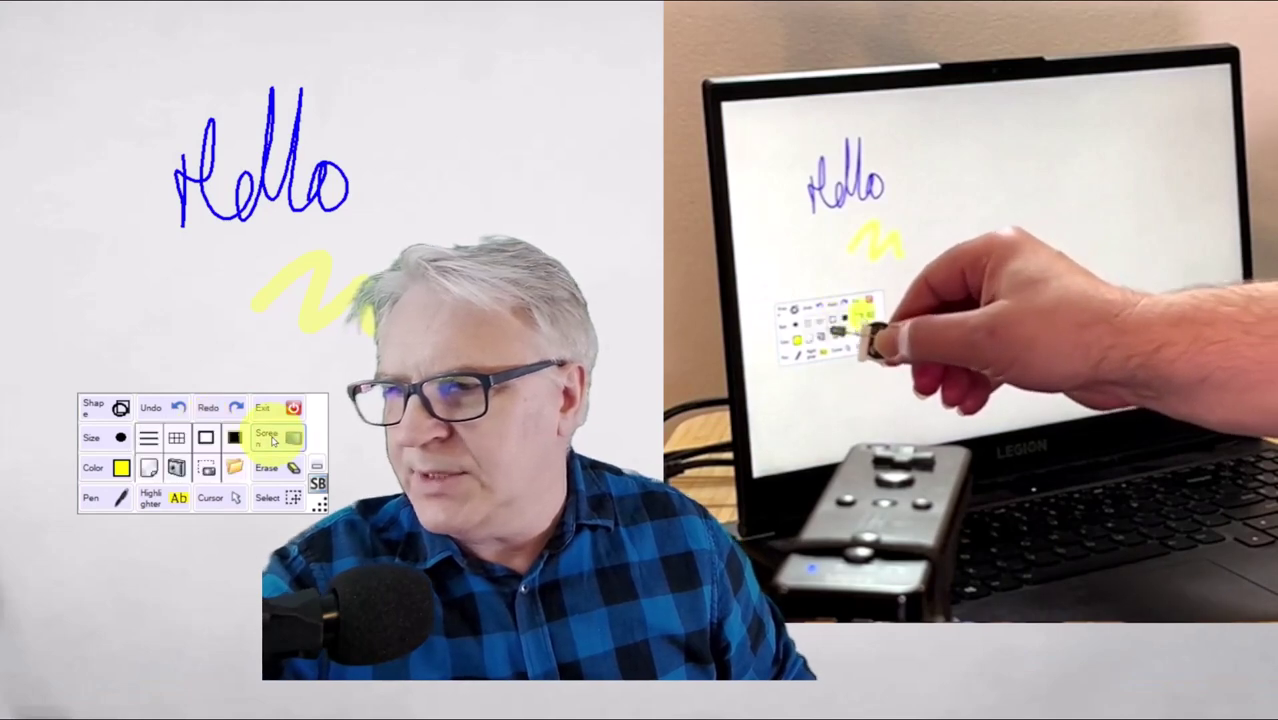
{"action": "left_click", "coordinate": [148, 437]}
{"action": "left_click", "coordinate": [150, 437]}
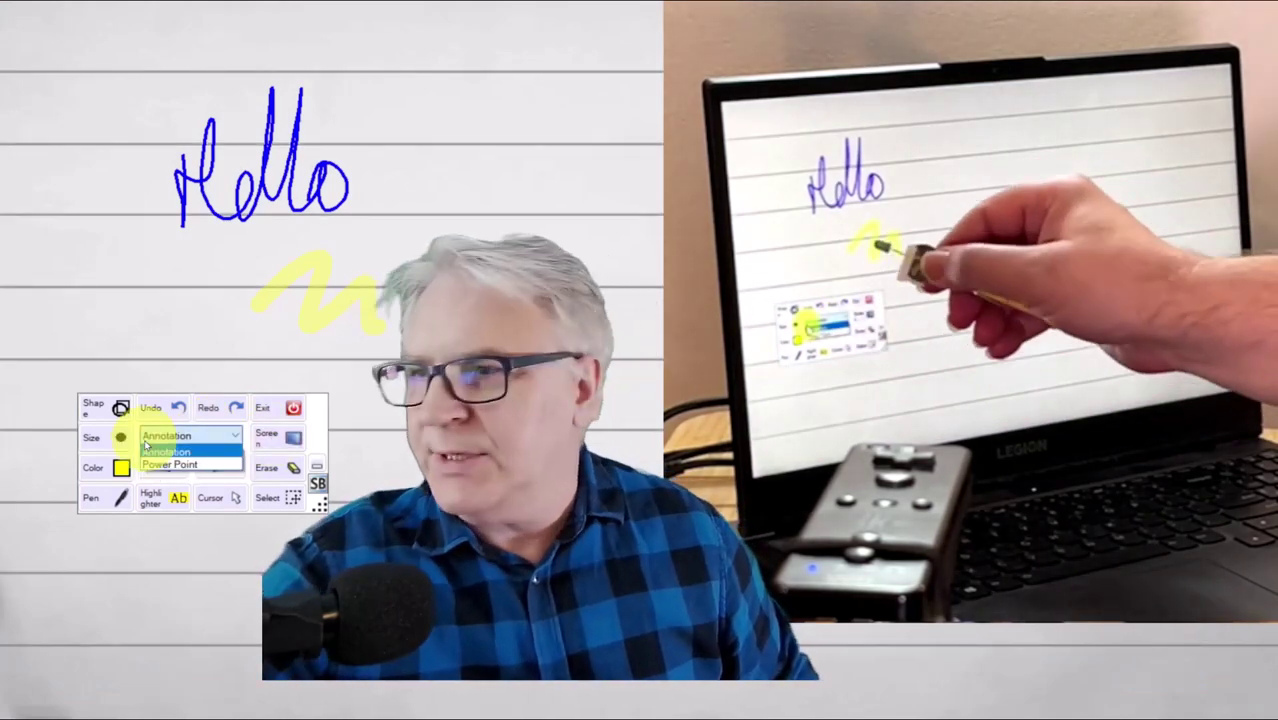
{"action": "left_click", "coordinate": [150, 450]}
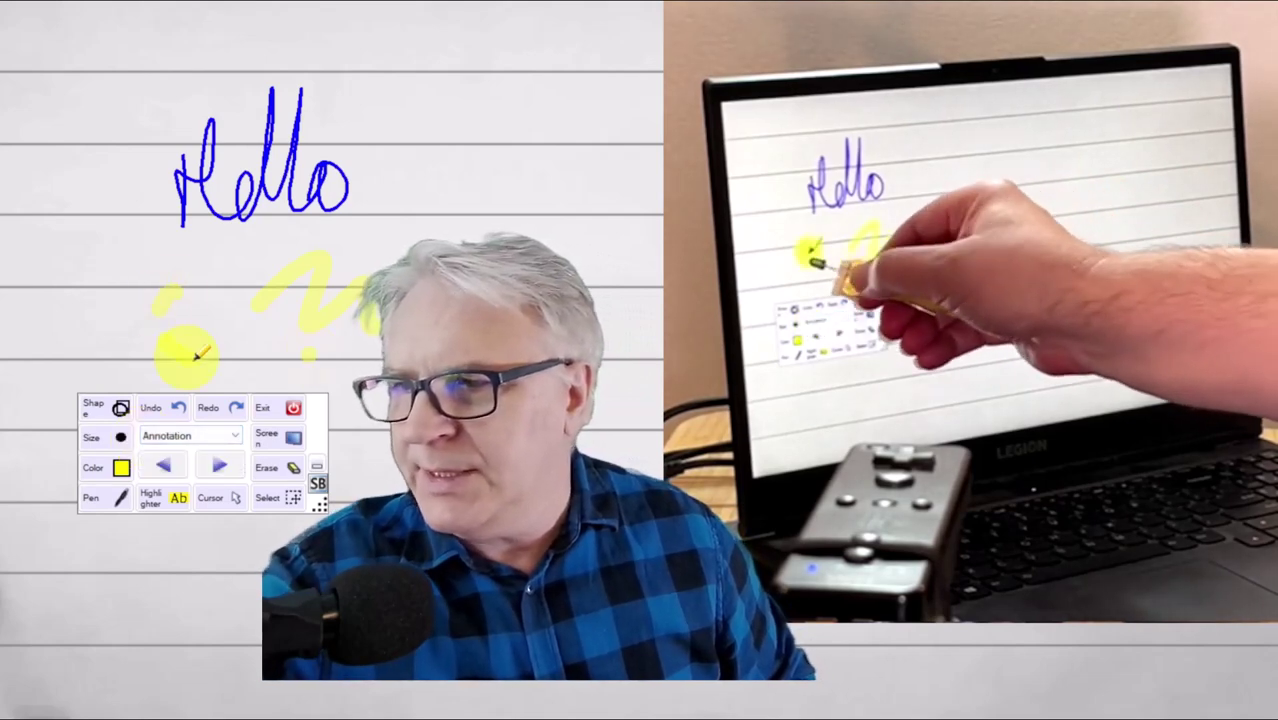
Draw a curved yellow Highlighter stroke below "Hello" and handwrite the letters a, B and C in blue with the Pen
{"action": "left_click_drag", "start_coordinate": [199, 352], "coordinate": [230, 322]}
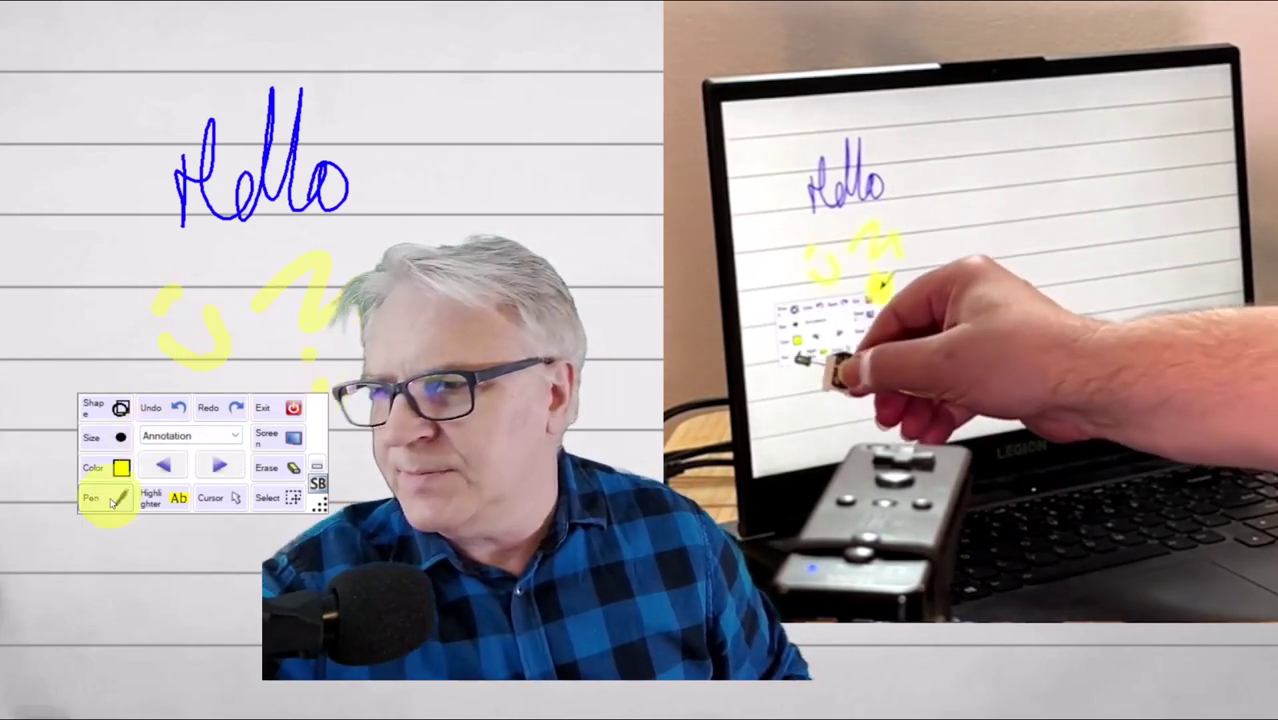
{"action": "left_click", "coordinate": [112, 500]}
{"action": "mouse_move", "coordinate": [205, 290]}
{"action": "left_mouse_down"}
{"action": "mouse_move", "coordinate": [150, 360]}
{"action": "mouse_move", "coordinate": [235, 288]}
{"action": "left_mouse_up"}
{"action": "mouse_move", "coordinate": [318, 270]}
{"action": "left_mouse_down"}
{"action": "mouse_move", "coordinate": [272, 345]}
{"action": "mouse_move", "coordinate": [304, 356]}
{"action": "left_mouse_up"}
{"action": "mouse_move", "coordinate": [381, 335]}
{"action": "left_mouse_down"}
{"action": "mouse_move", "coordinate": [440, 366]}
{"action": "mouse_move", "coordinate": [456, 342]}
{"action": "left_mouse_up"}
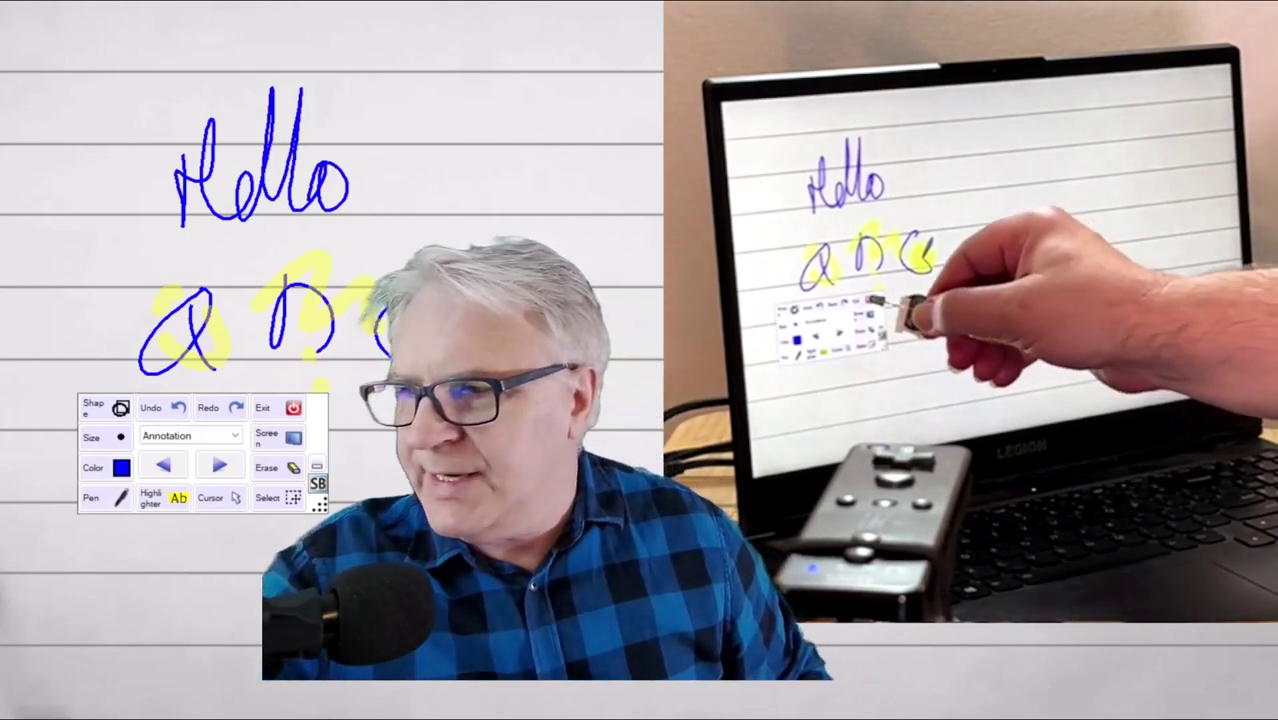
Exit the annotation screen, collapse the floating toolbar and place it below the Smoothboard 2 desktop shortcut
{"action": "left_click", "coordinate": [294, 408]}
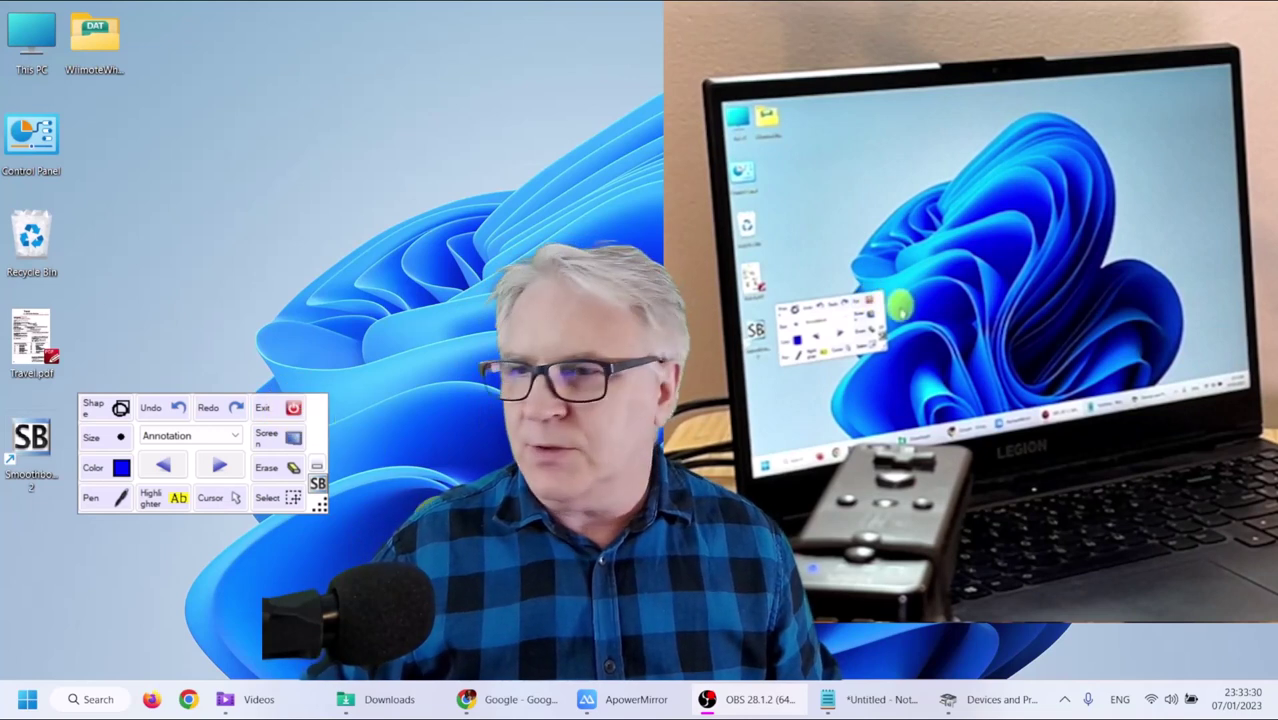
{"action": "left_click", "coordinate": [316, 469]}
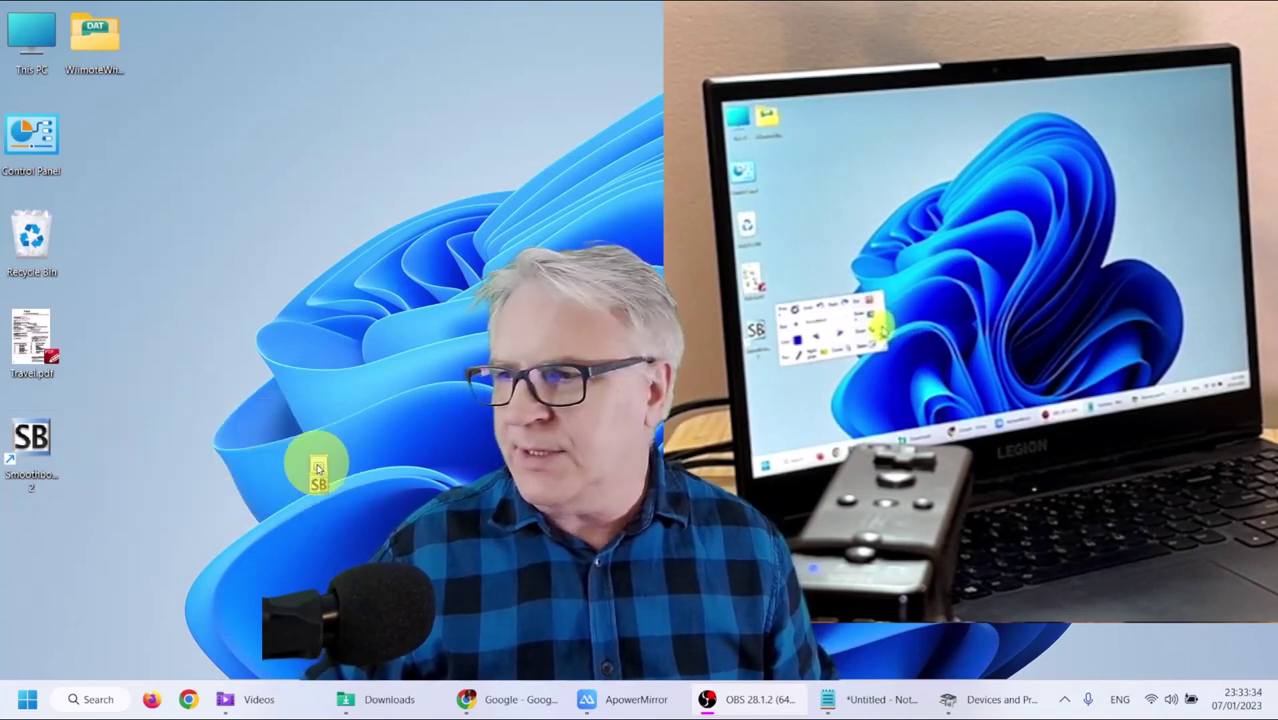
{"action": "left_click_drag", "start_coordinate": [318, 487], "coordinate": [38, 567]}
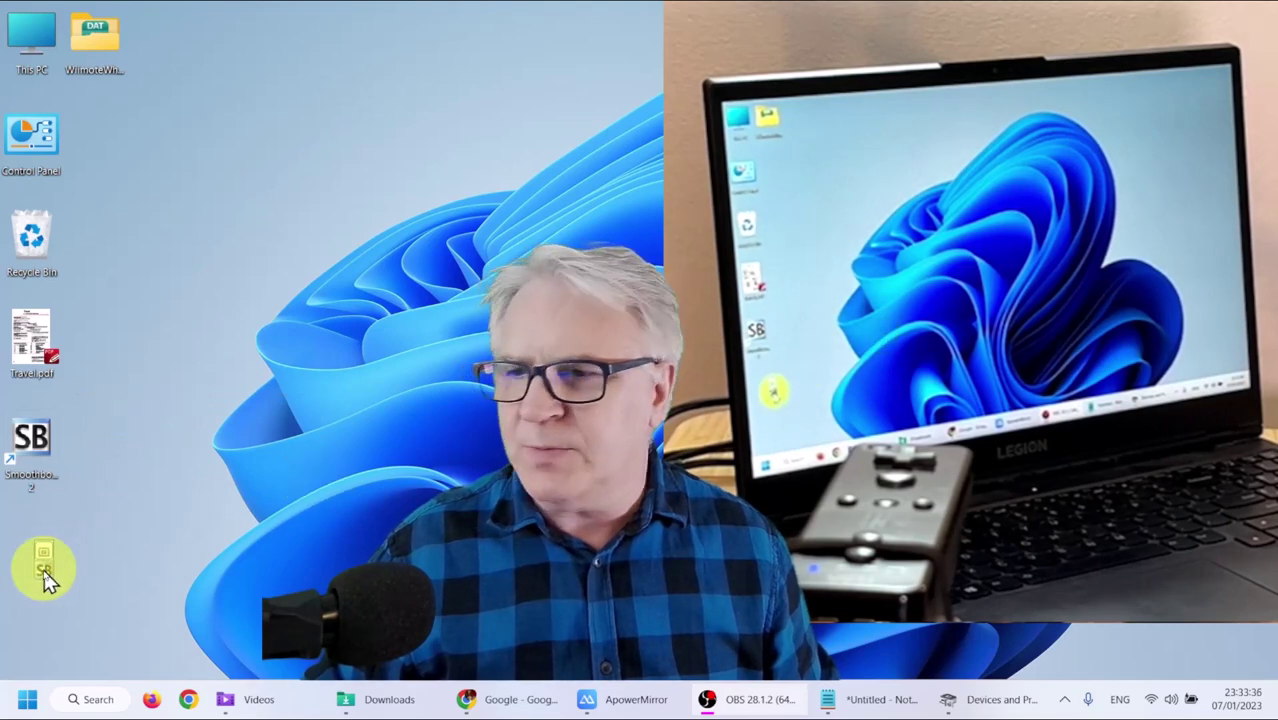
Open Travel.pdf from the desktop and handwrite "be" in blank 8 and "learn" in blank 9 in blue with the Pencil tool
{"action": "double_click", "coordinate": [50, 352]}
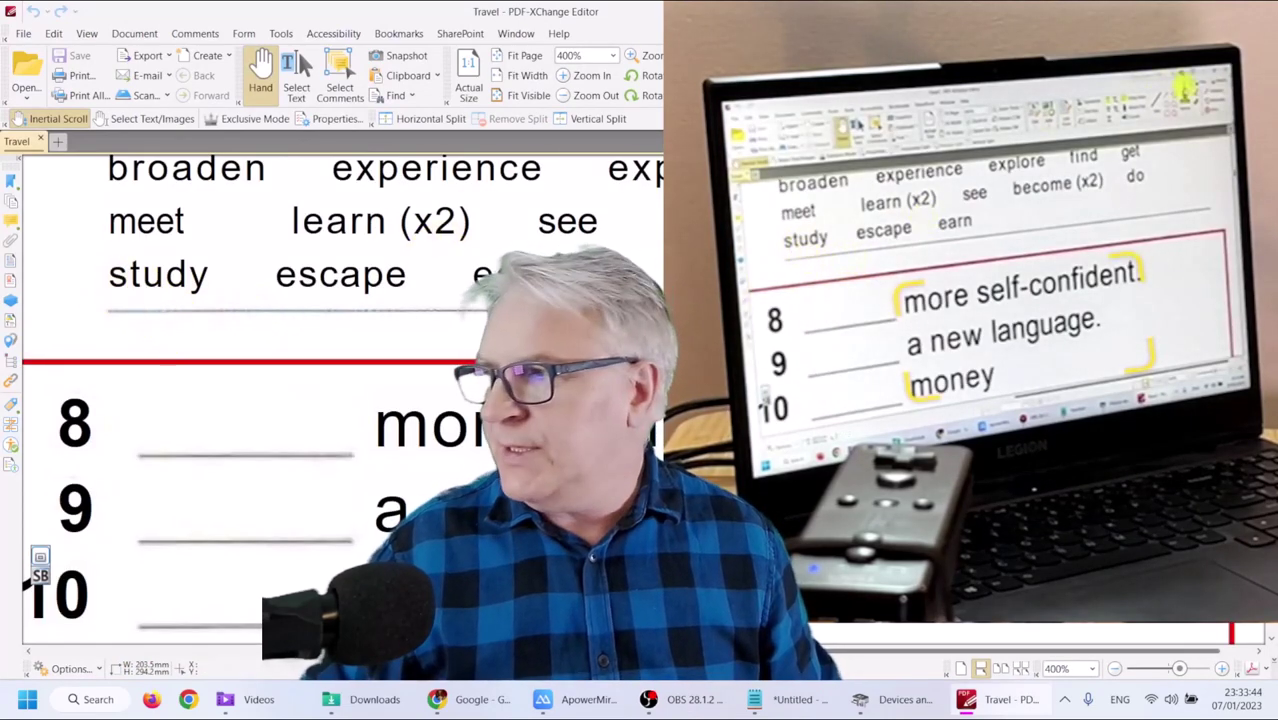
{"action": "key", "text": "r"}
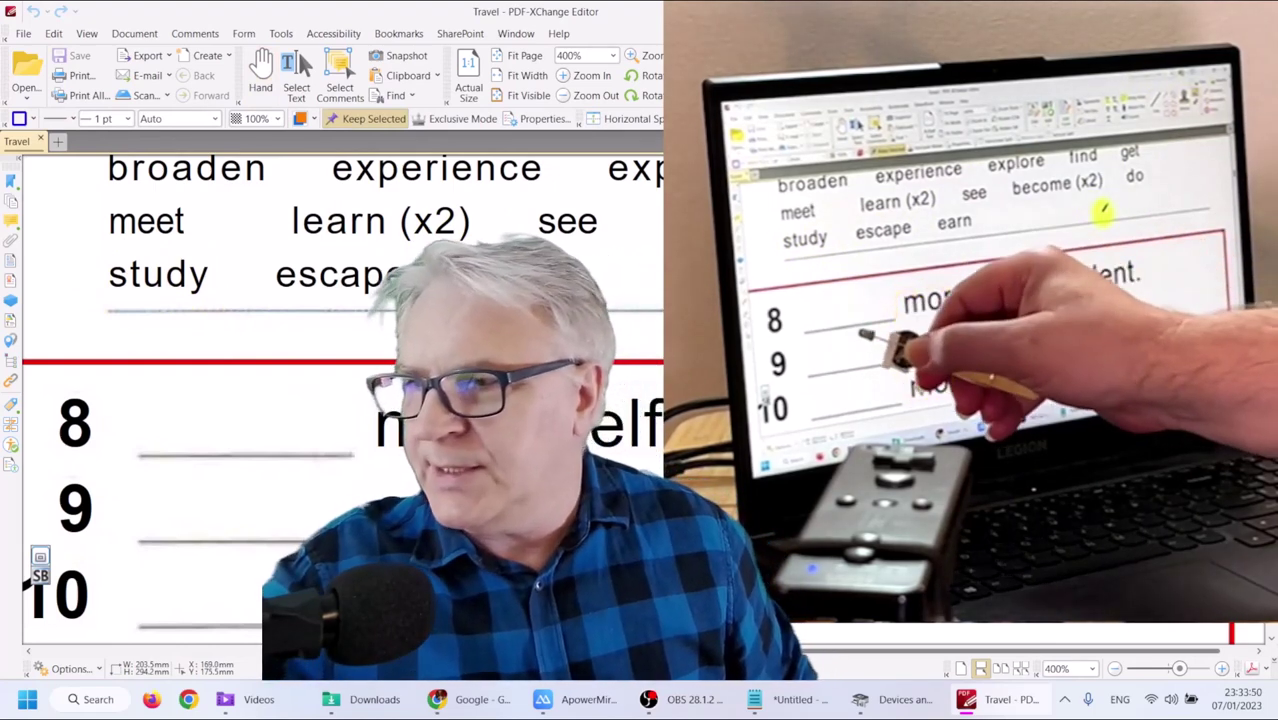
{"action": "mouse_move", "coordinate": [147, 345]}
{"action": "left_mouse_down"}
{"action": "mouse_move", "coordinate": [163, 442]}
{"action": "mouse_move", "coordinate": [143, 432]}
{"action": "mouse_move", "coordinate": [251, 402]}
{"action": "mouse_move", "coordinate": [300, 425]}
{"action": "left_mouse_up"}
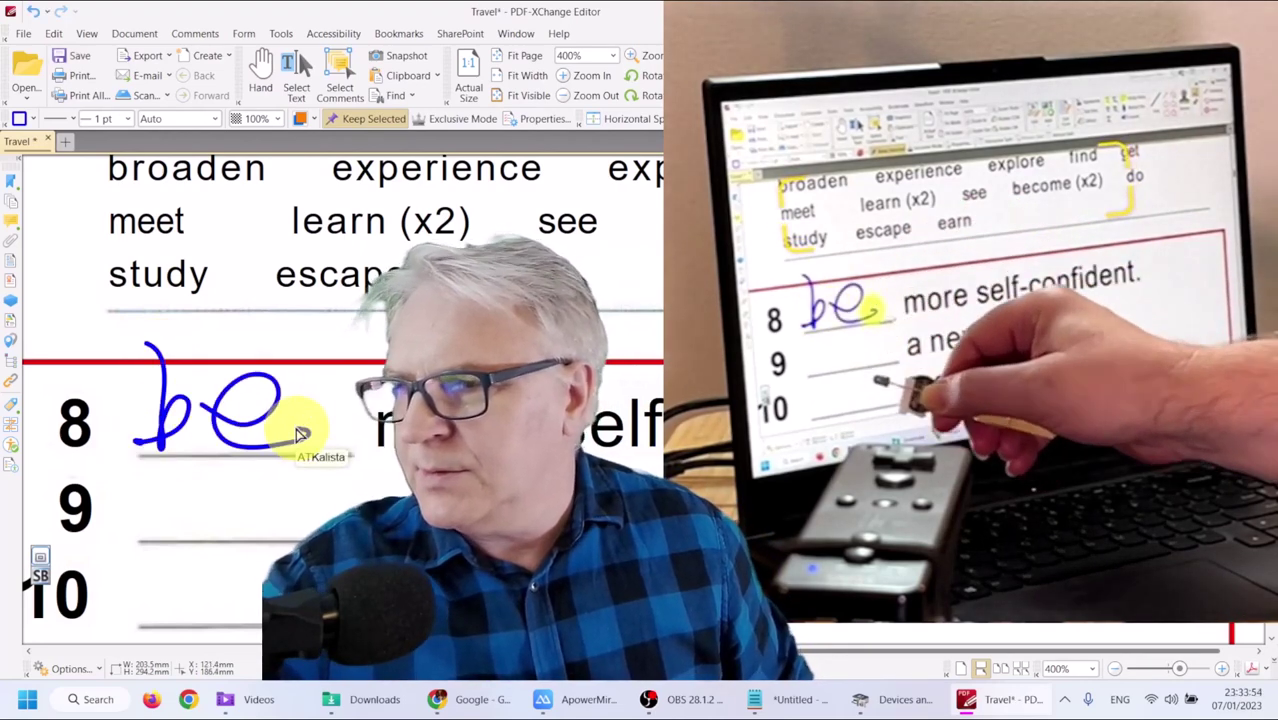
{"action": "mouse_move", "coordinate": [170, 455]}
{"action": "left_mouse_down"}
{"action": "mouse_move", "coordinate": [177, 543]}
{"action": "mouse_move", "coordinate": [205, 520]}
{"action": "left_mouse_up"}
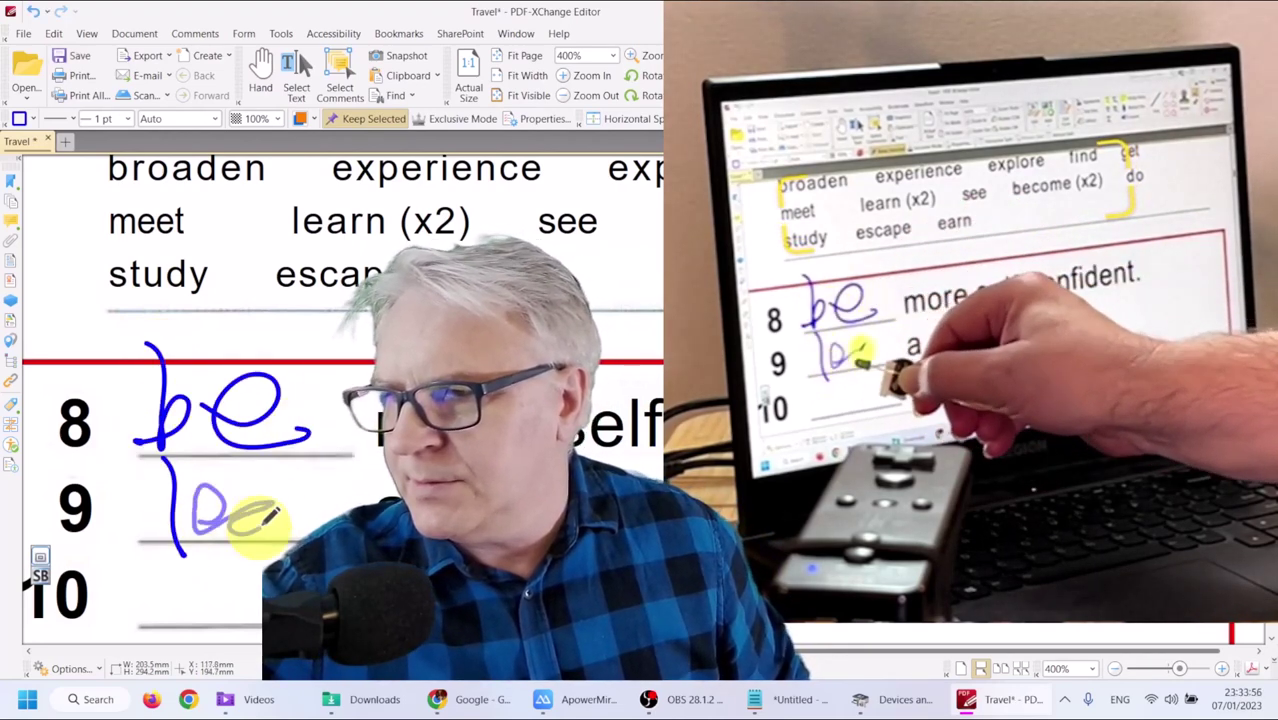
{"action": "mouse_move", "coordinate": [268, 515]}
{"action": "left_mouse_down"}
{"action": "mouse_move", "coordinate": [337, 500]}
{"action": "mouse_move", "coordinate": [375, 512]}
{"action": "left_mouse_up"}
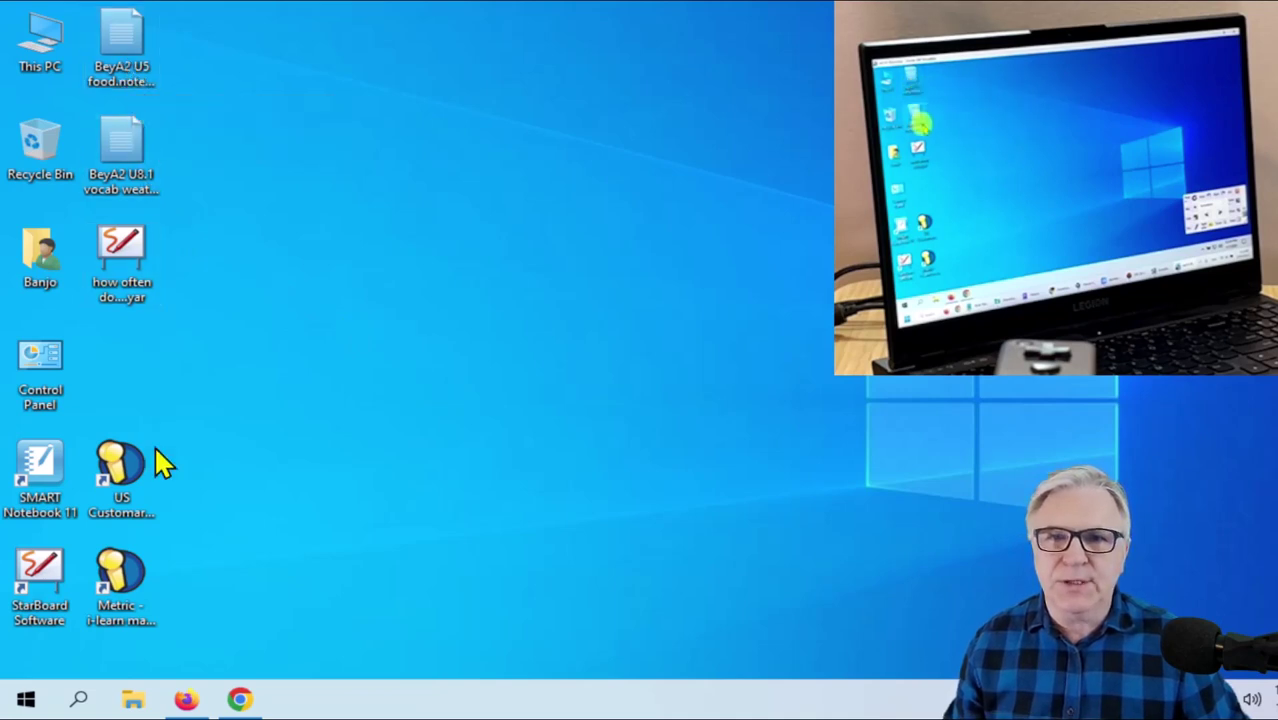
Open the BeyA2 U5 food notebook from the desktop in SMART Notebook, declining the Flash player download, and shift its window to show more of the page
{"action": "left_click", "coordinate": [119, 52]}
{"action": "double_click", "coordinate": [119, 52]}
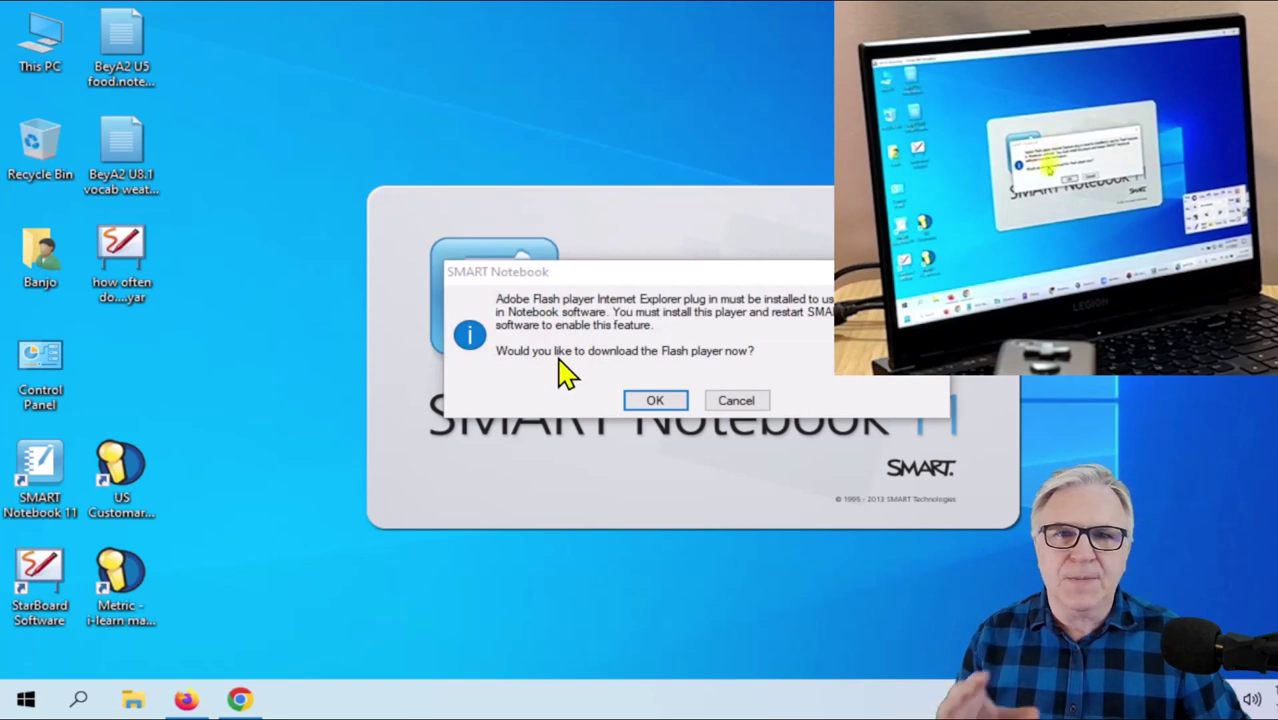
{"action": "left_click", "coordinate": [748, 400]}
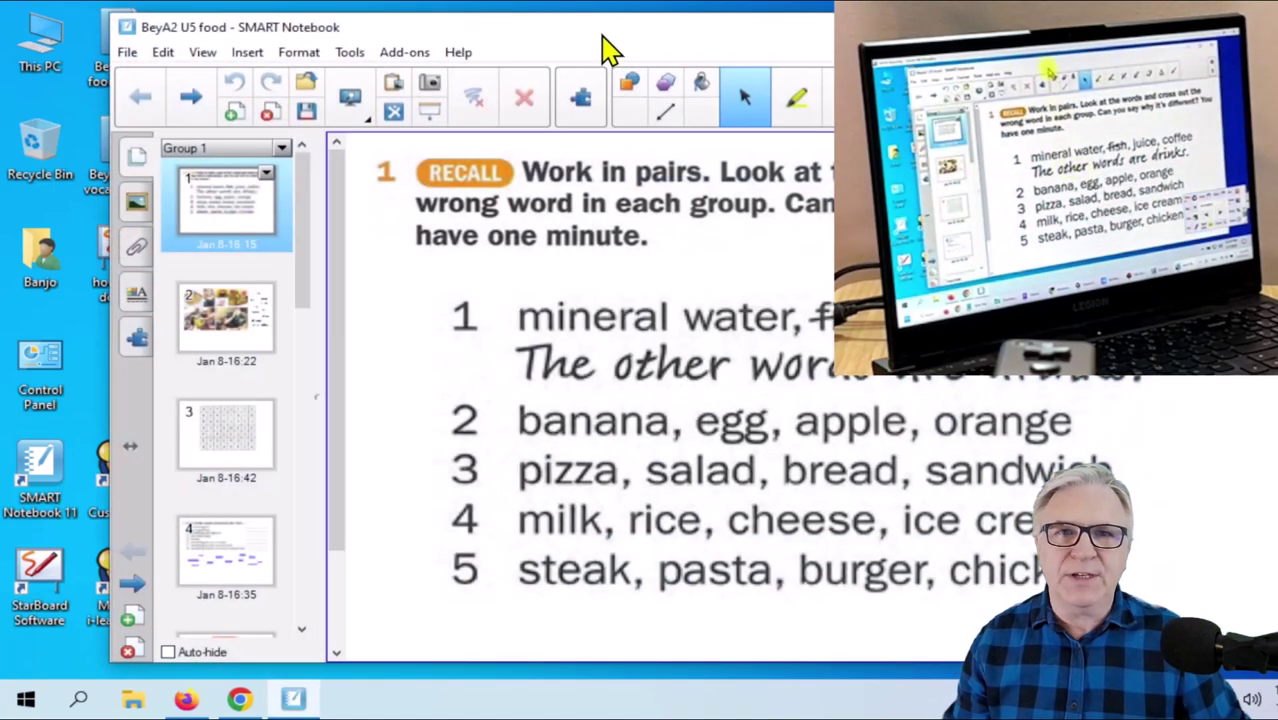
{"action": "left_click_drag", "start_coordinate": [602, 34], "coordinate": [500, 38]}
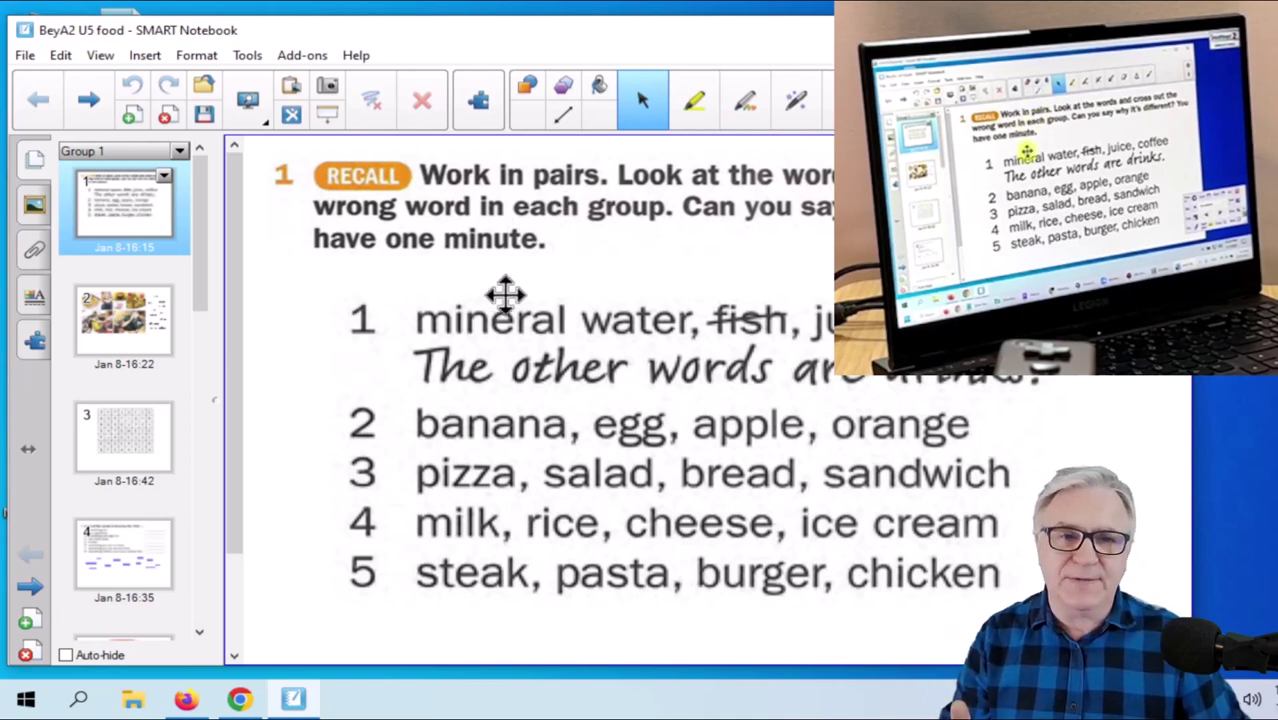
Switch to Firefox and download SMART Notebook 11.4 for Windows from the InterSol page, allowing the file flagged as a security risk
{"action": "left_click", "coordinate": [187, 700]}
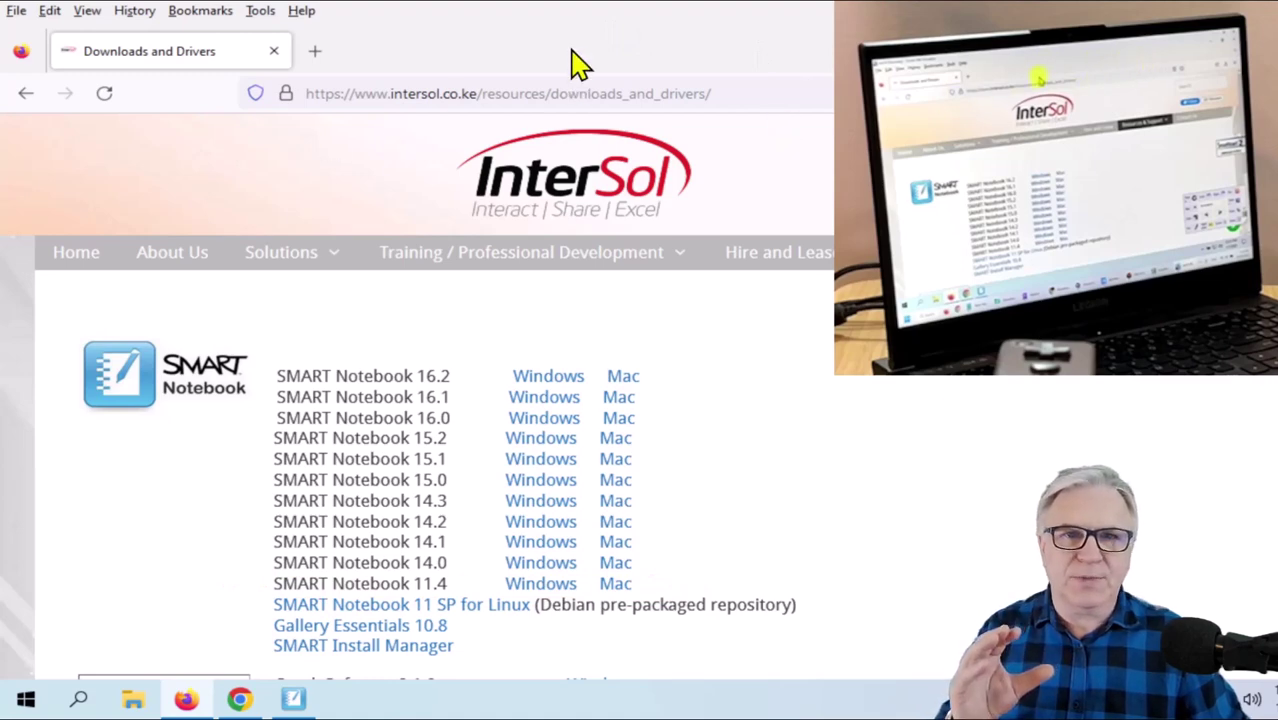
{"action": "left_click_drag", "start_coordinate": [580, 65], "coordinate": [299, 67]}
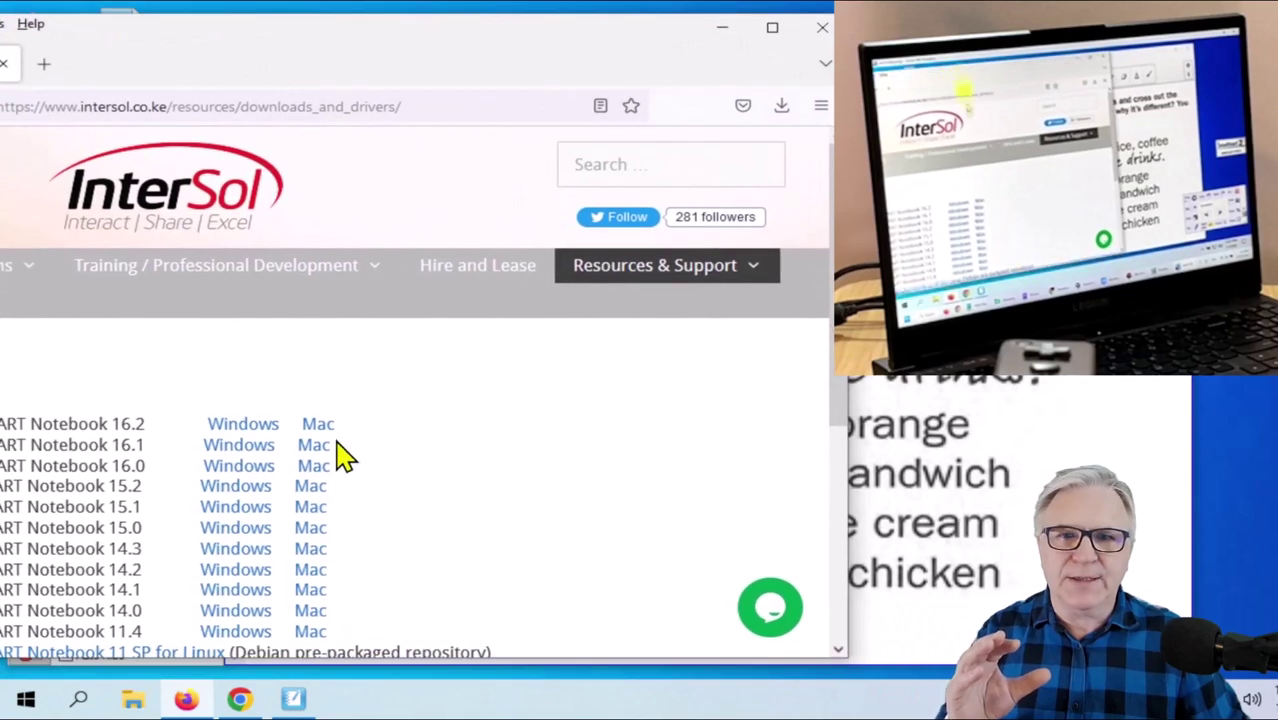
{"action": "left_click", "coordinate": [232, 631]}
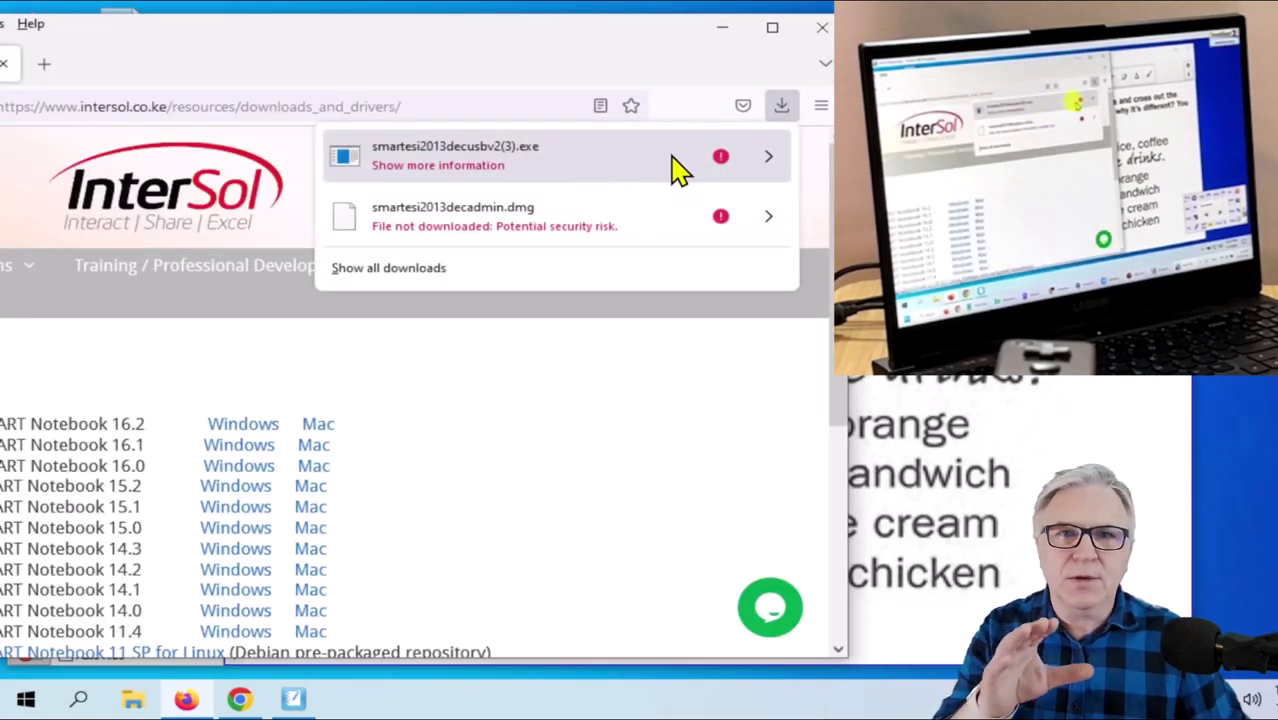
{"action": "left_click", "coordinate": [768, 156]}
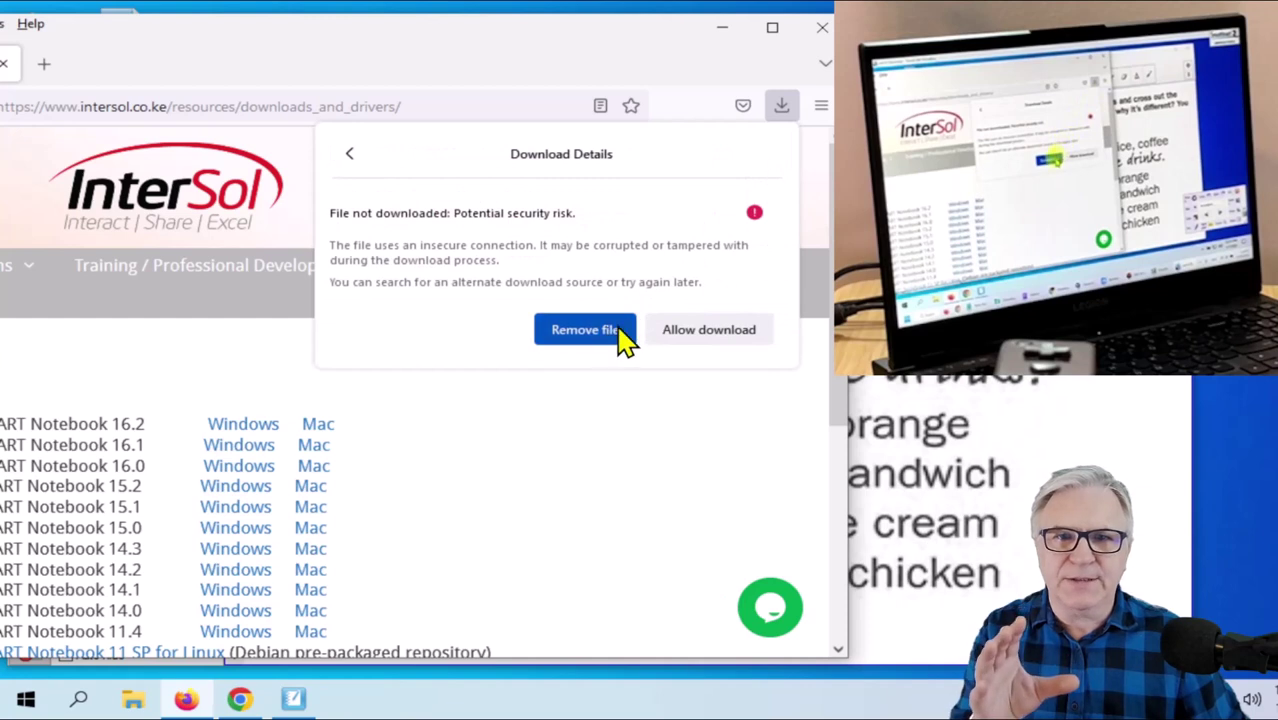
{"action": "left_click", "coordinate": [690, 338]}
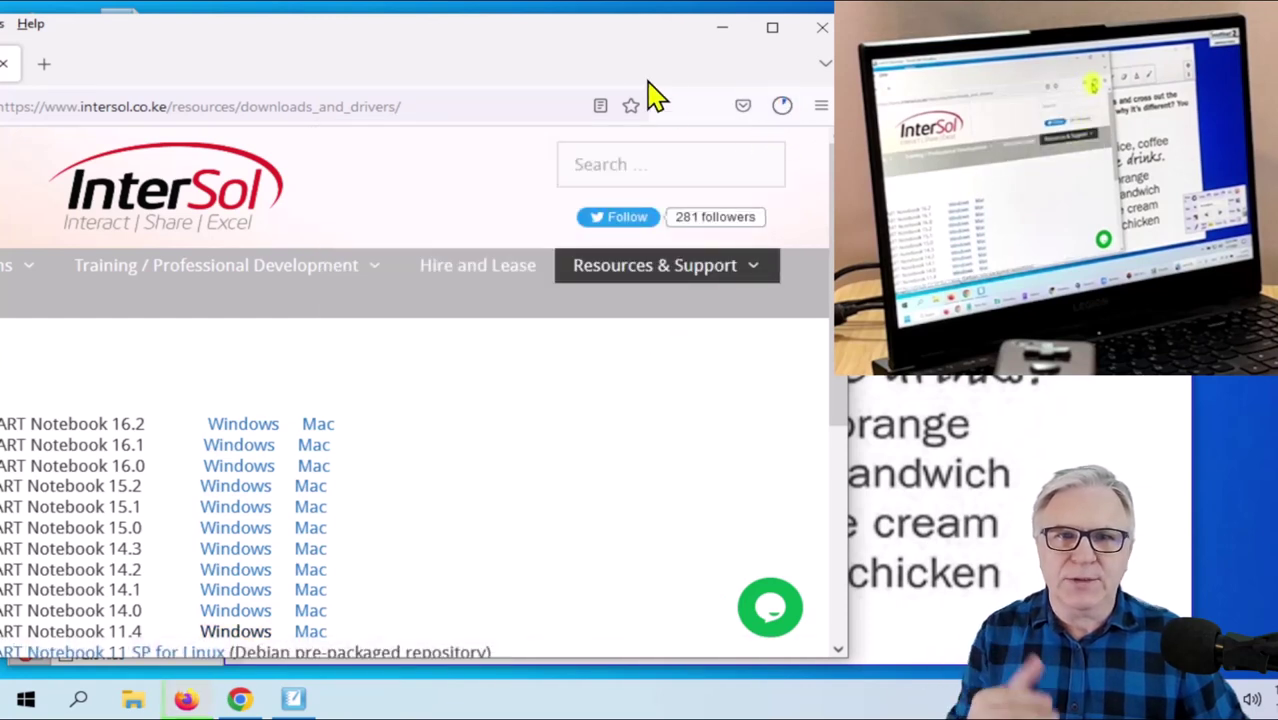
{"action": "left_click_drag", "start_coordinate": [484, 60], "coordinate": [653, 31]}
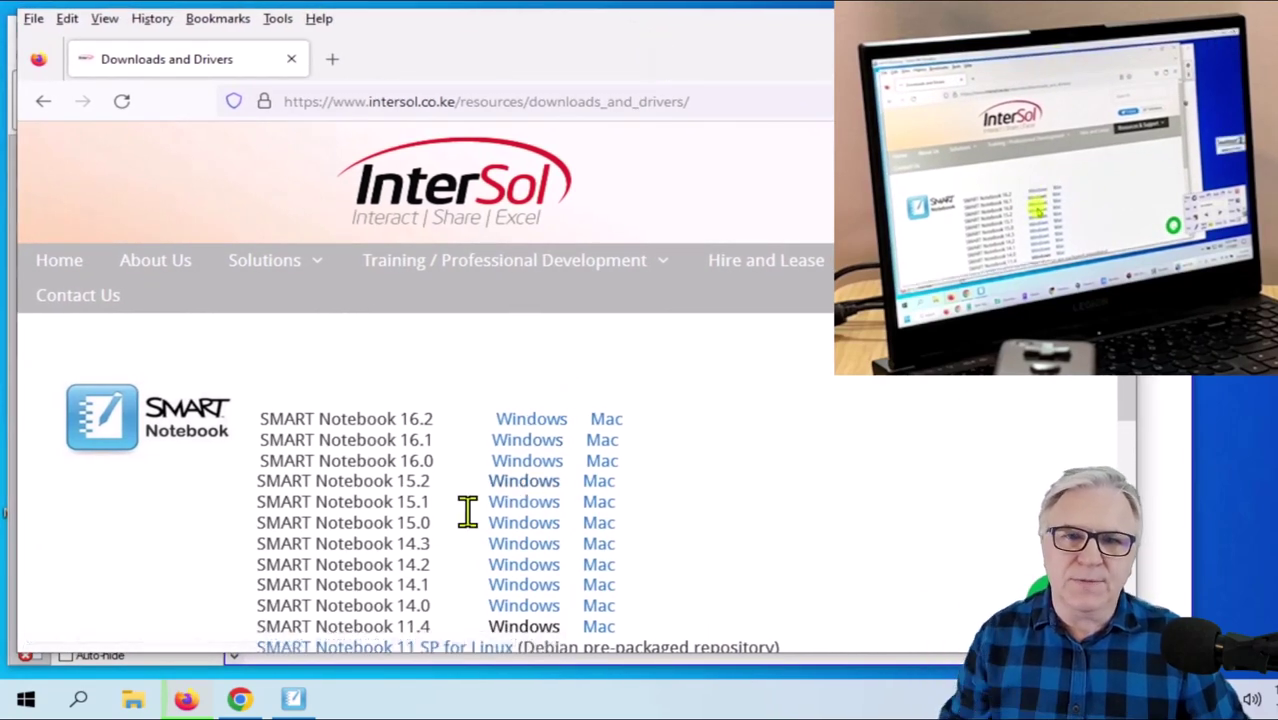
Switch to Chrome, start the SMART Notebook 11.4 download on the CoverUp page and cancel it
{"action": "left_click", "coordinate": [240, 699]}
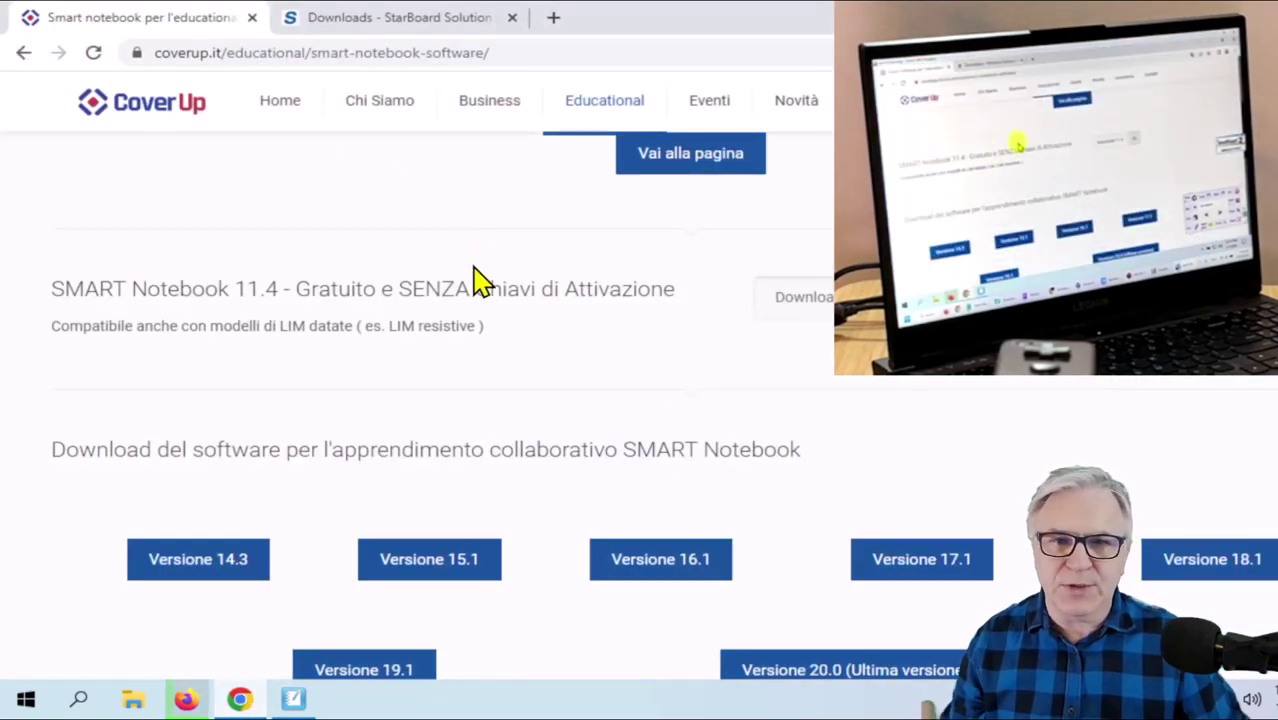
{"action": "scroll", "coordinate": [479, 280], "scroll_direction": "down", "scroll_amount": 2}
{"action": "scroll", "coordinate": [622, 377], "scroll_direction": "up", "scroll_amount": 3}
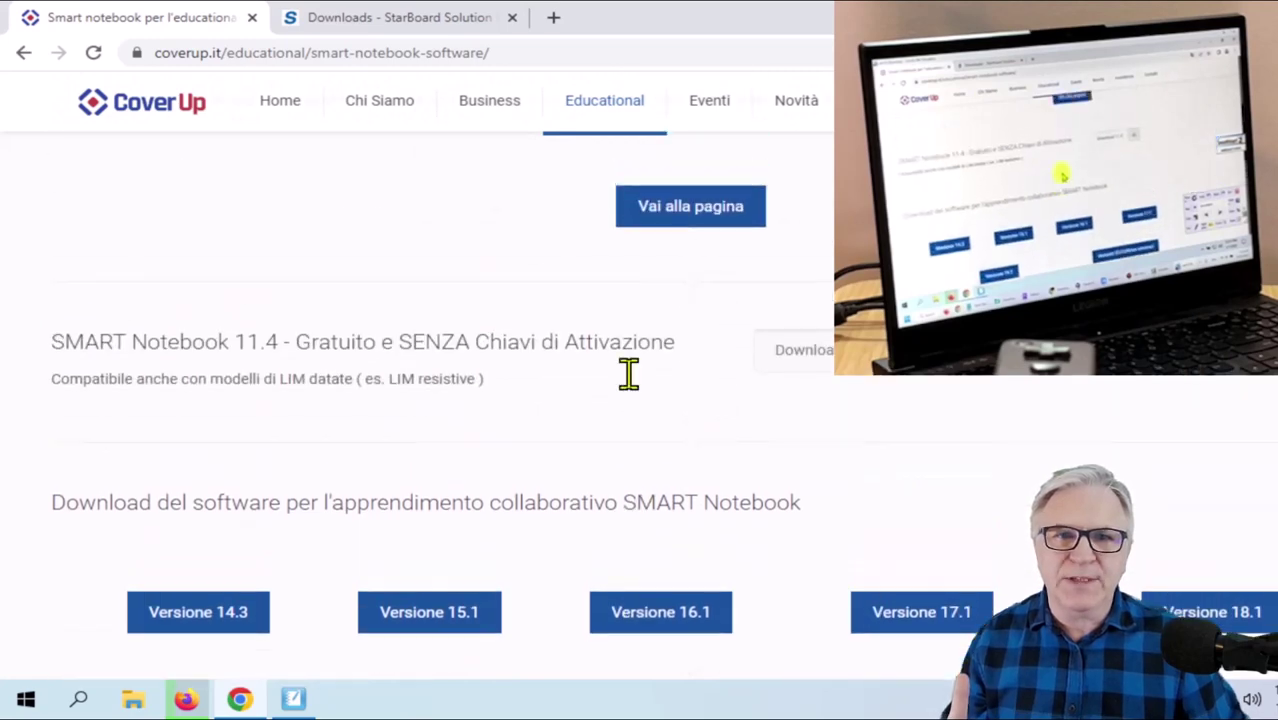
{"action": "scroll", "coordinate": [632, 390], "scroll_direction": "up", "scroll_amount": 1}
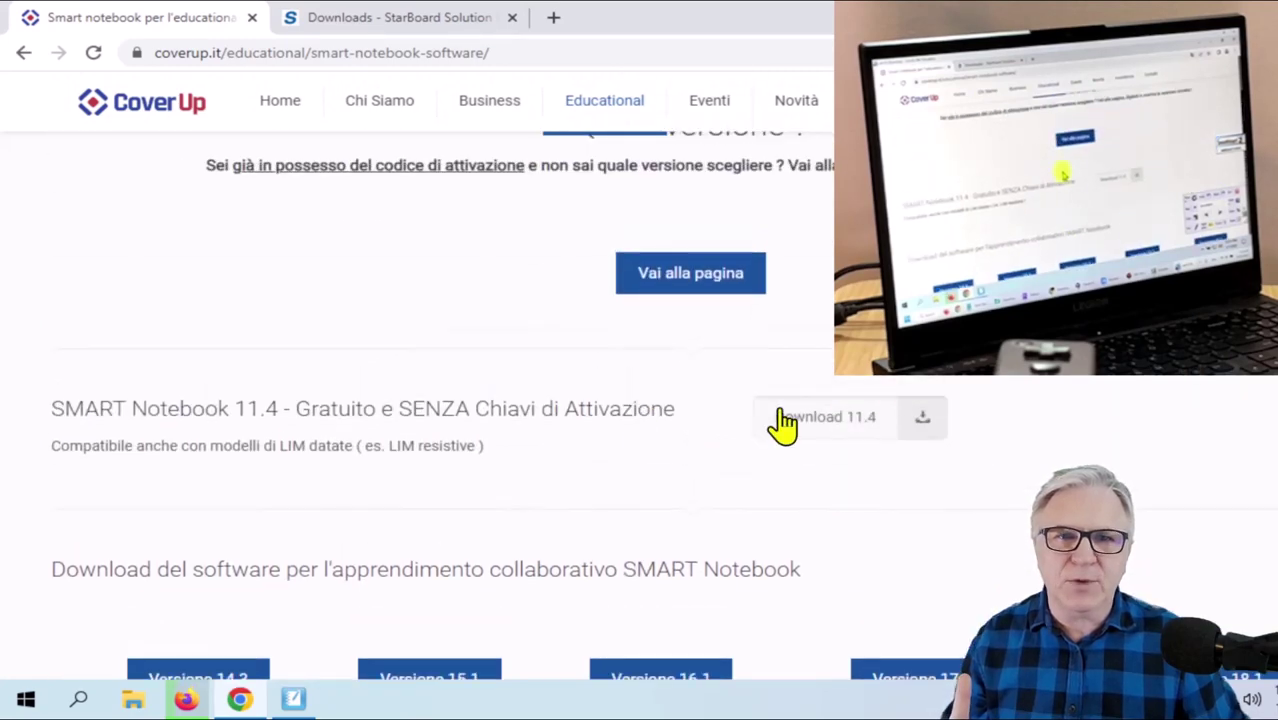
{"action": "left_click", "coordinate": [920, 418]}
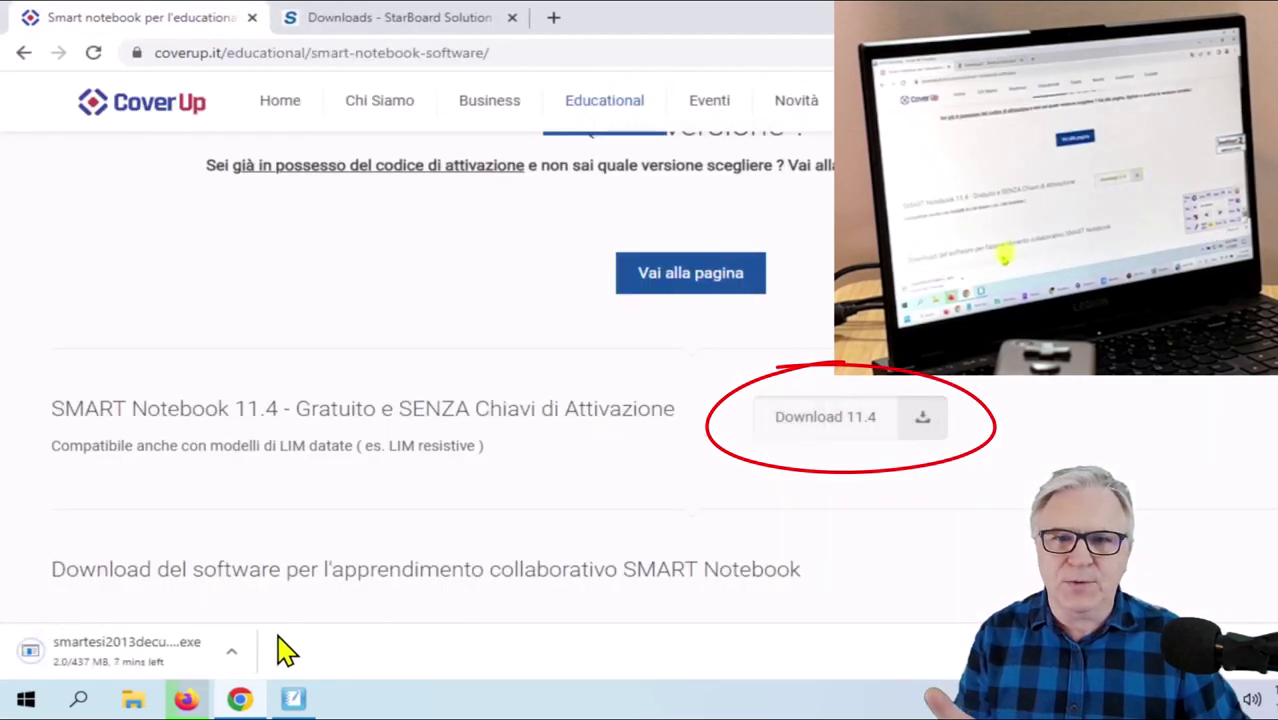
{"action": "left_click", "coordinate": [234, 654]}
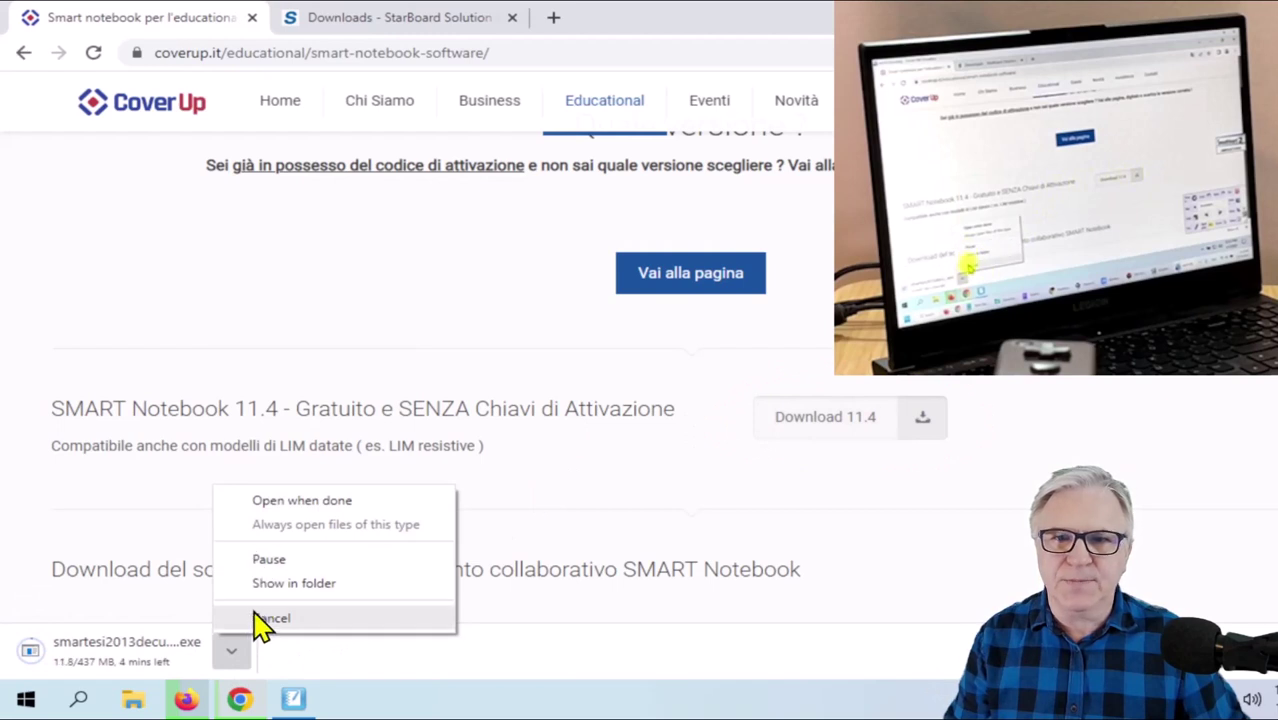
{"action": "left_click", "coordinate": [262, 619]}
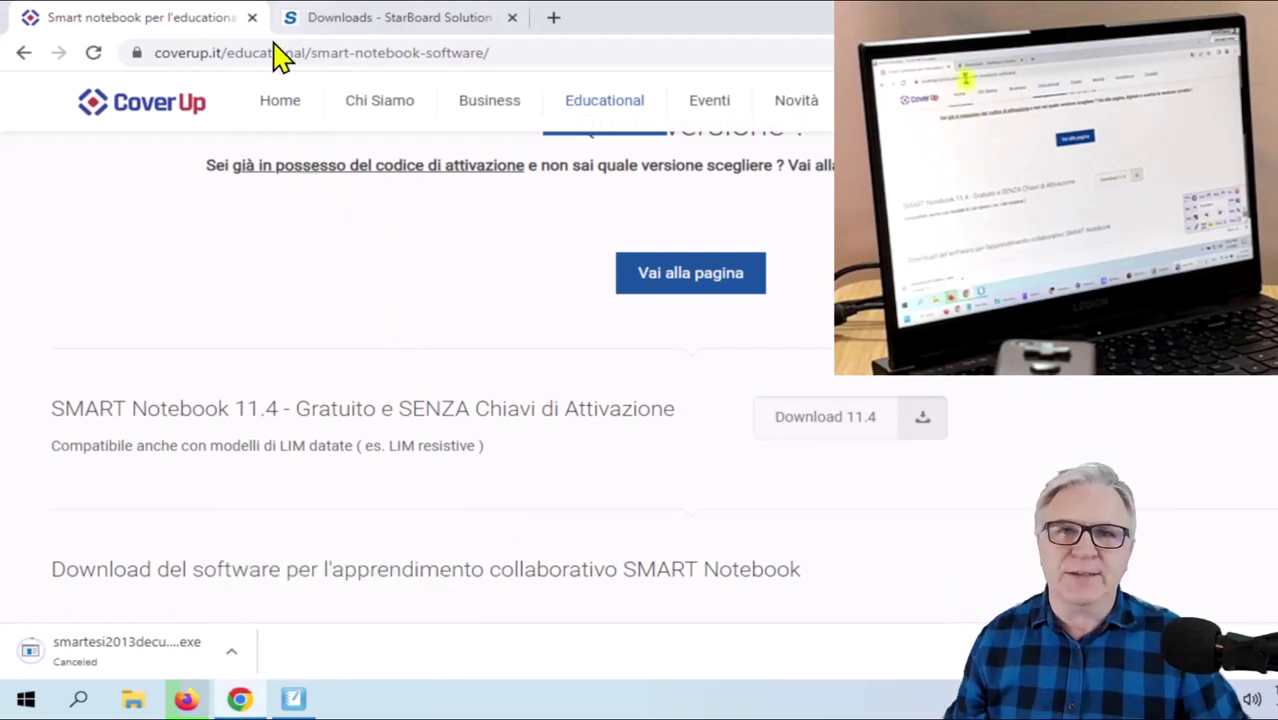
View the StarBoard downloads page for the Starboard Windows Bundle, and return to the CoverUp page
{"action": "left_click", "coordinate": [370, 24]}
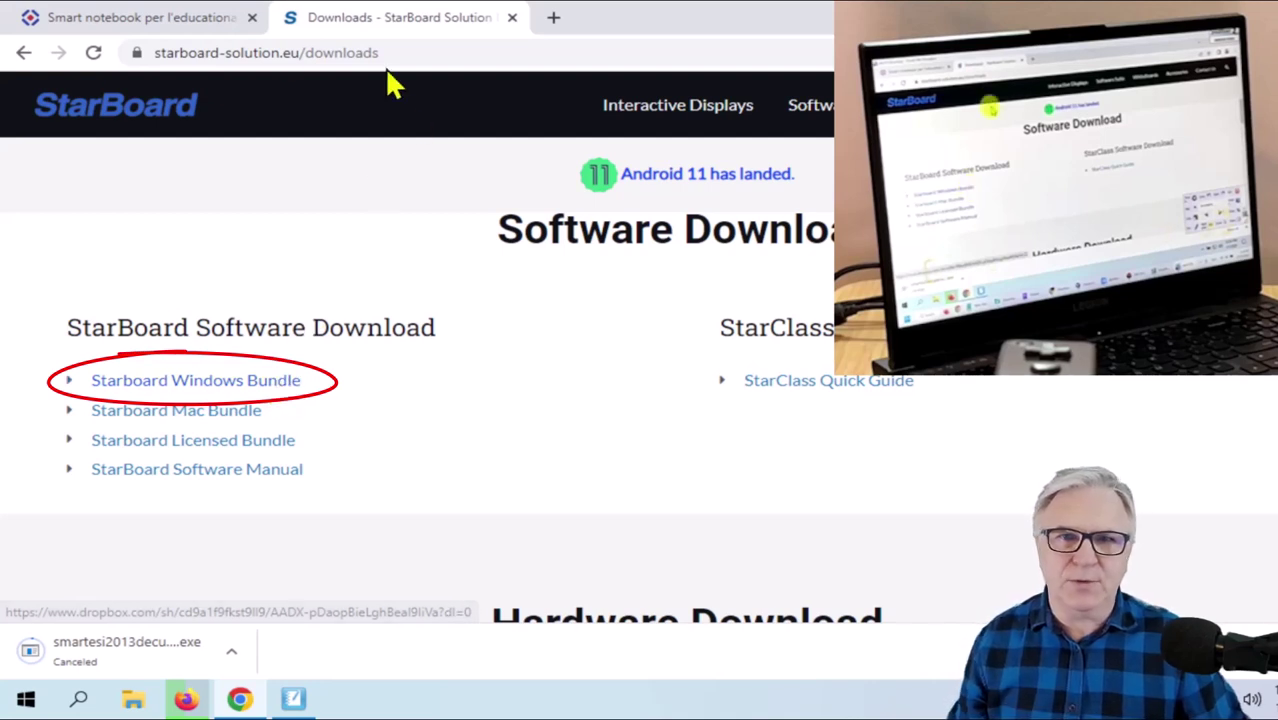
{"action": "left_click", "coordinate": [190, 24]}
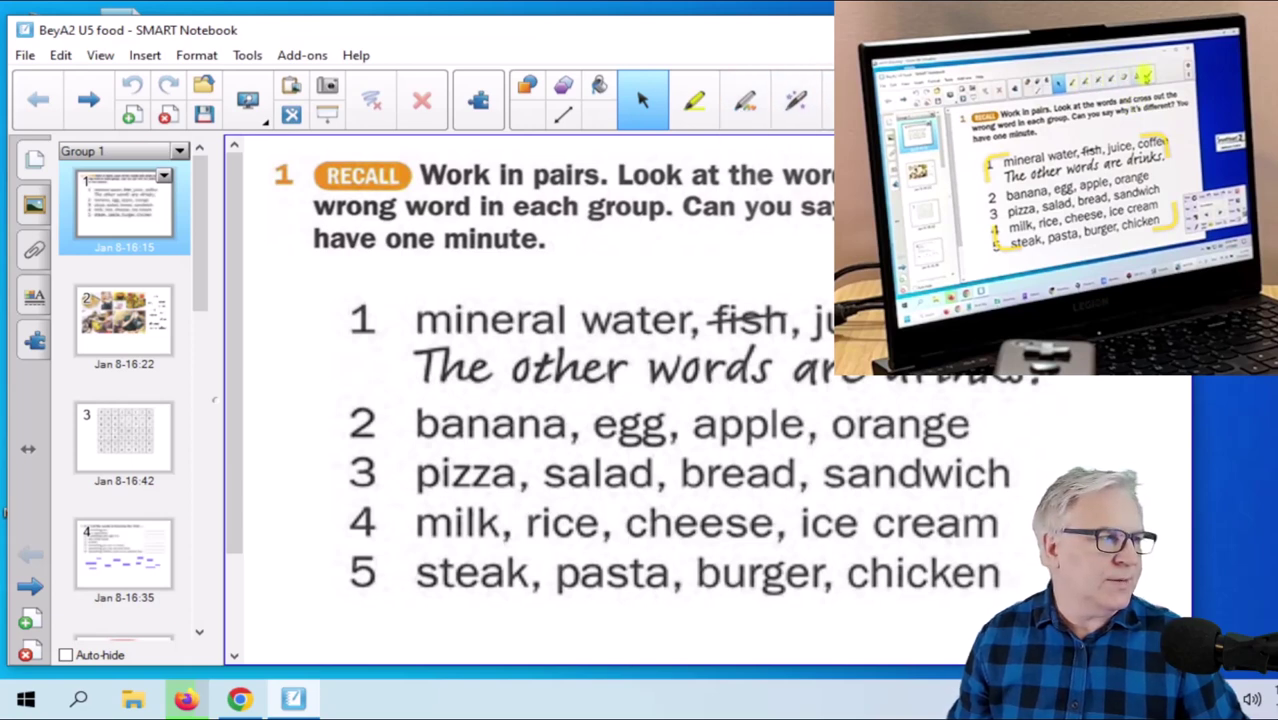
In the SMART Notebook lesson, cross out "banana" in black and "egg" in red with the pen on page 1
{"action": "left_click_drag", "start_coordinate": [428, 452], "coordinate": [548, 405]}
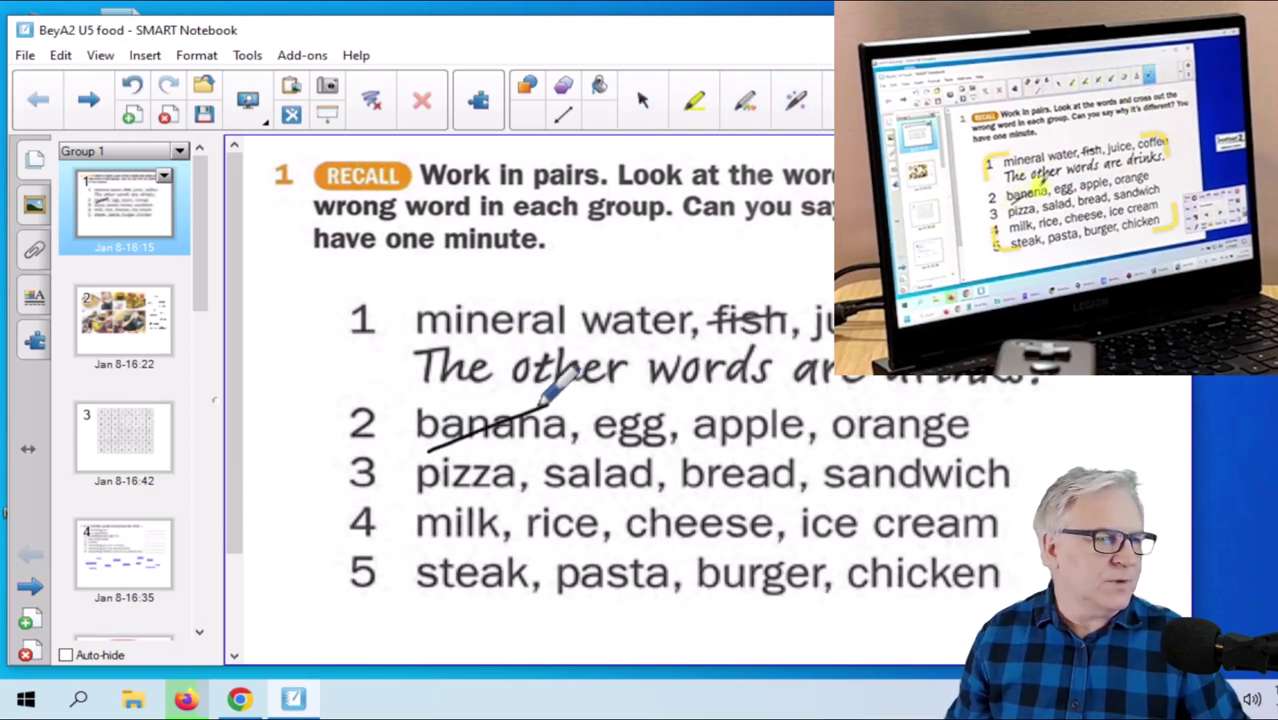
{"action": "left_click_drag", "start_coordinate": [465, 392], "coordinate": [558, 438]}
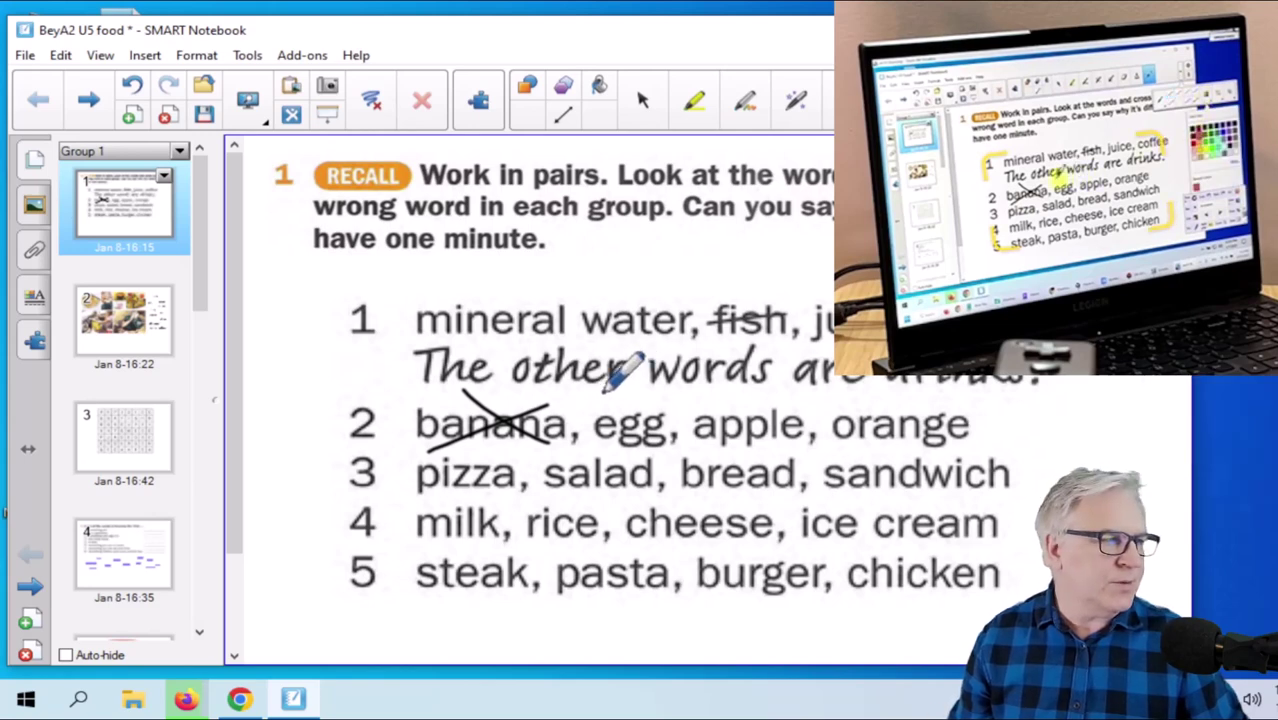
{"action": "mouse_move", "coordinate": [600, 400]}
{"action": "left_mouse_down"}
{"action": "mouse_move", "coordinate": [685, 450]}
{"action": "mouse_move", "coordinate": [700, 385]}
{"action": "left_mouse_up"}
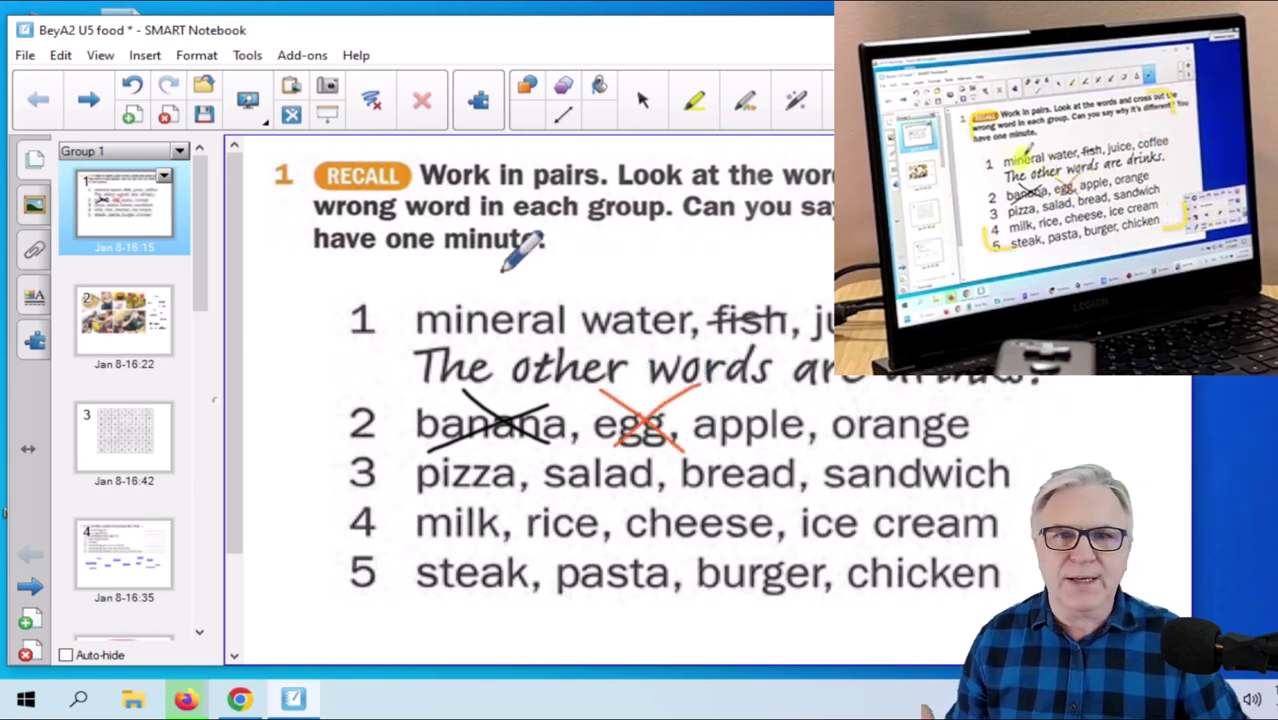
On page 2, move the word labels cake, carrot and chocolate onto their matching food pictures with the Select tool
{"action": "left_click", "coordinate": [114, 322]}
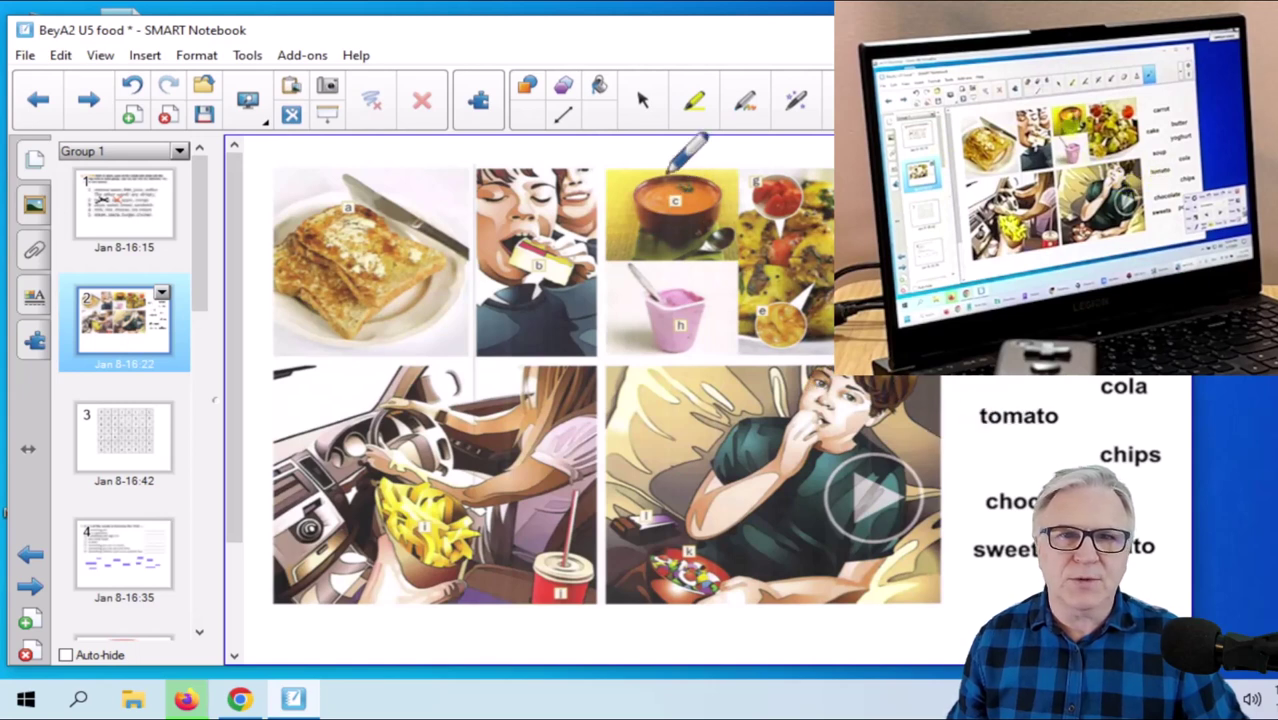
{"action": "left_click", "coordinate": [645, 108]}
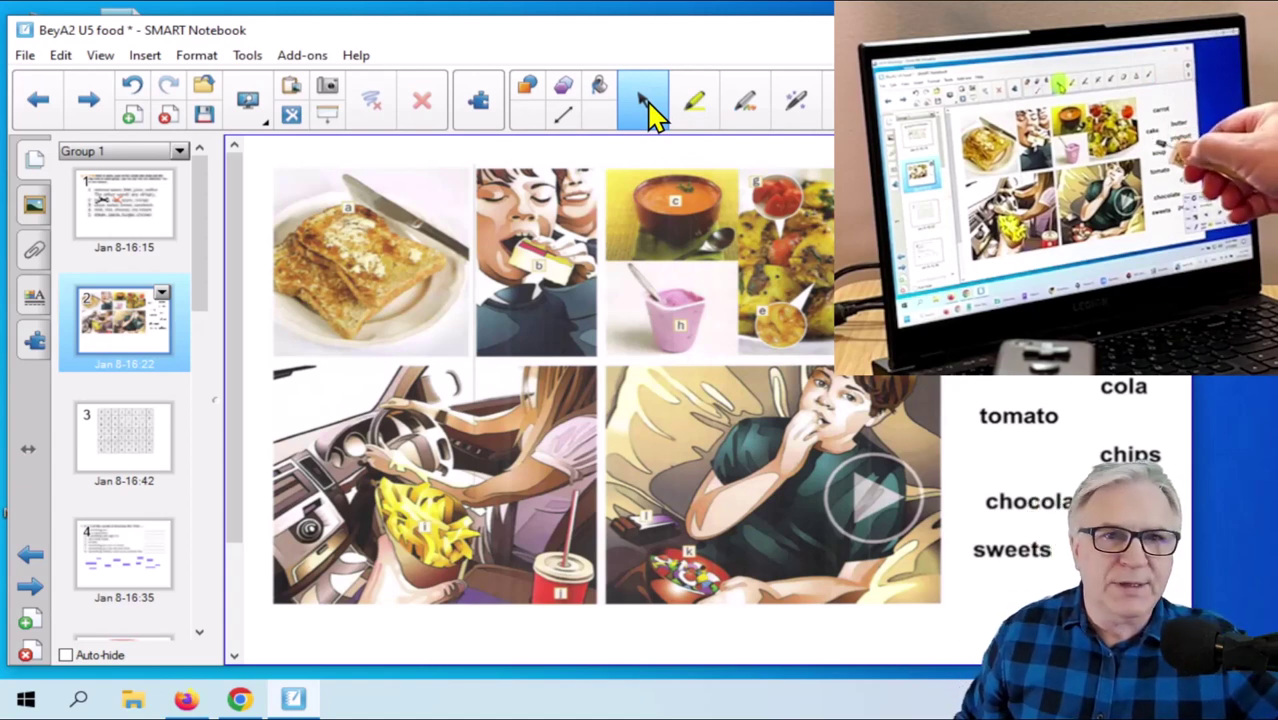
{"action": "left_click_drag", "start_coordinate": [1150, 250], "coordinate": [545, 290]}
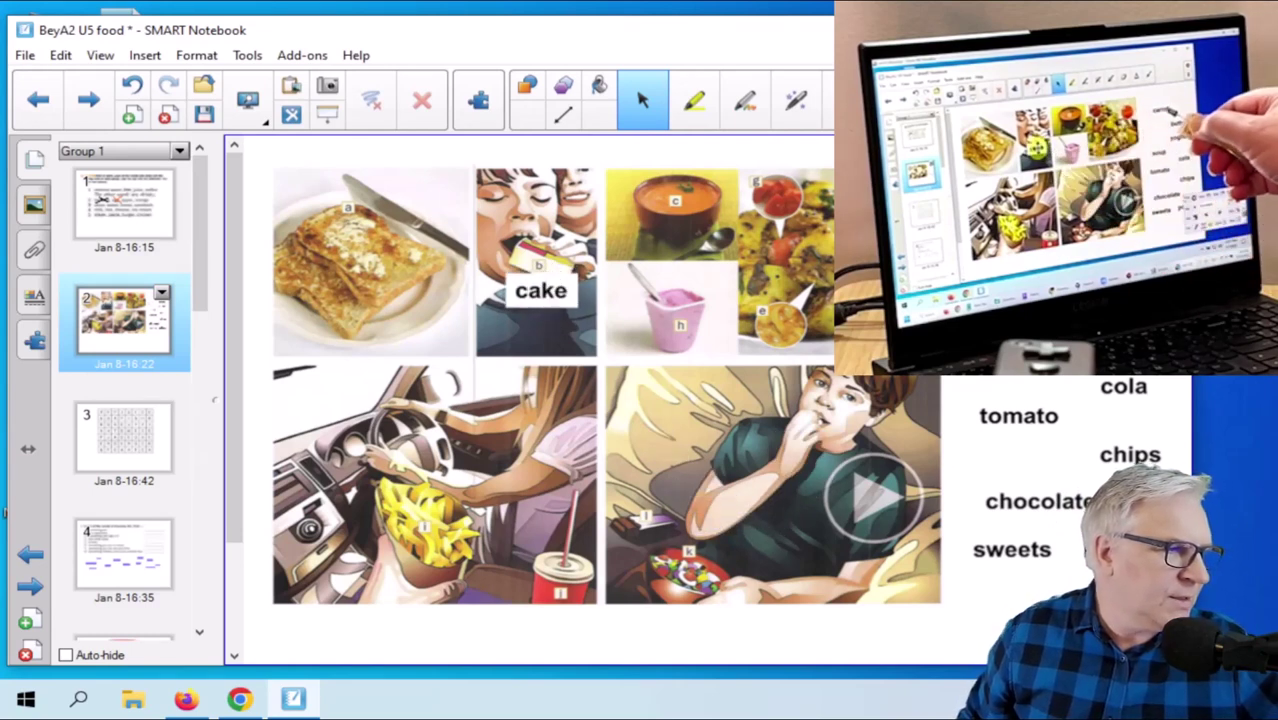
{"action": "left_click_drag", "start_coordinate": [1060, 300], "coordinate": [815, 258]}
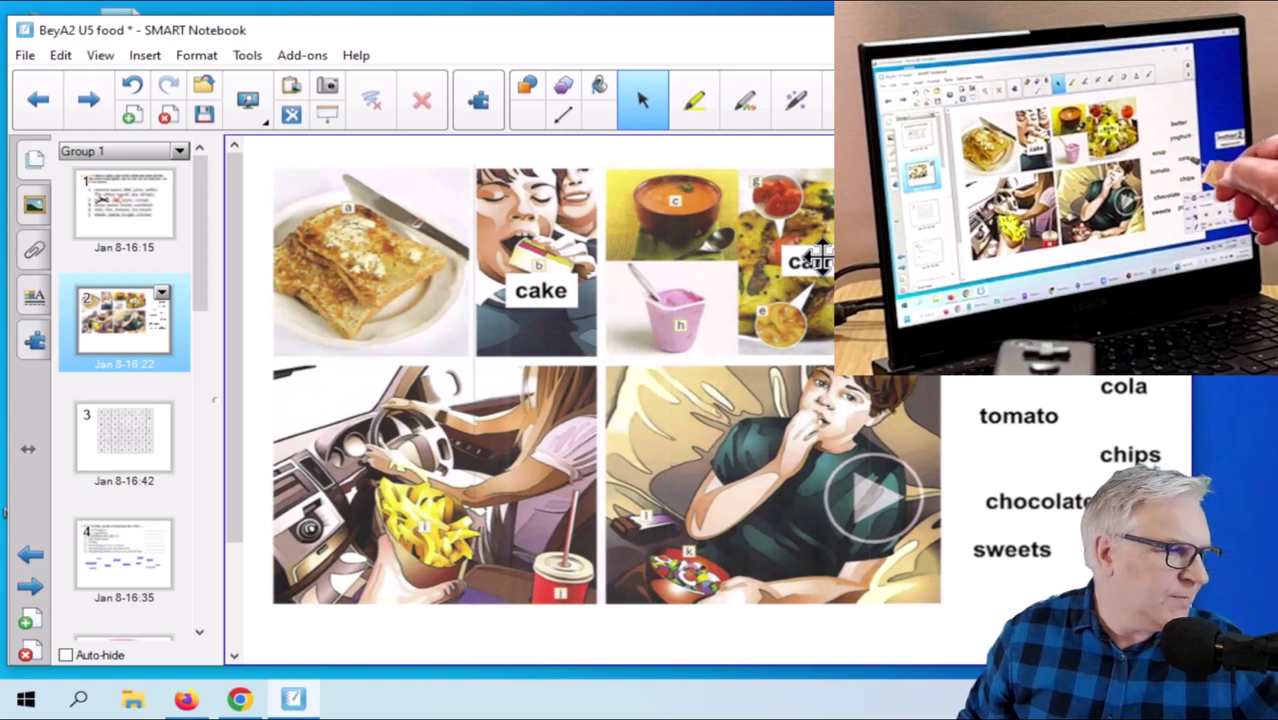
{"action": "left_click_drag", "start_coordinate": [1047, 512], "coordinate": [710, 490]}
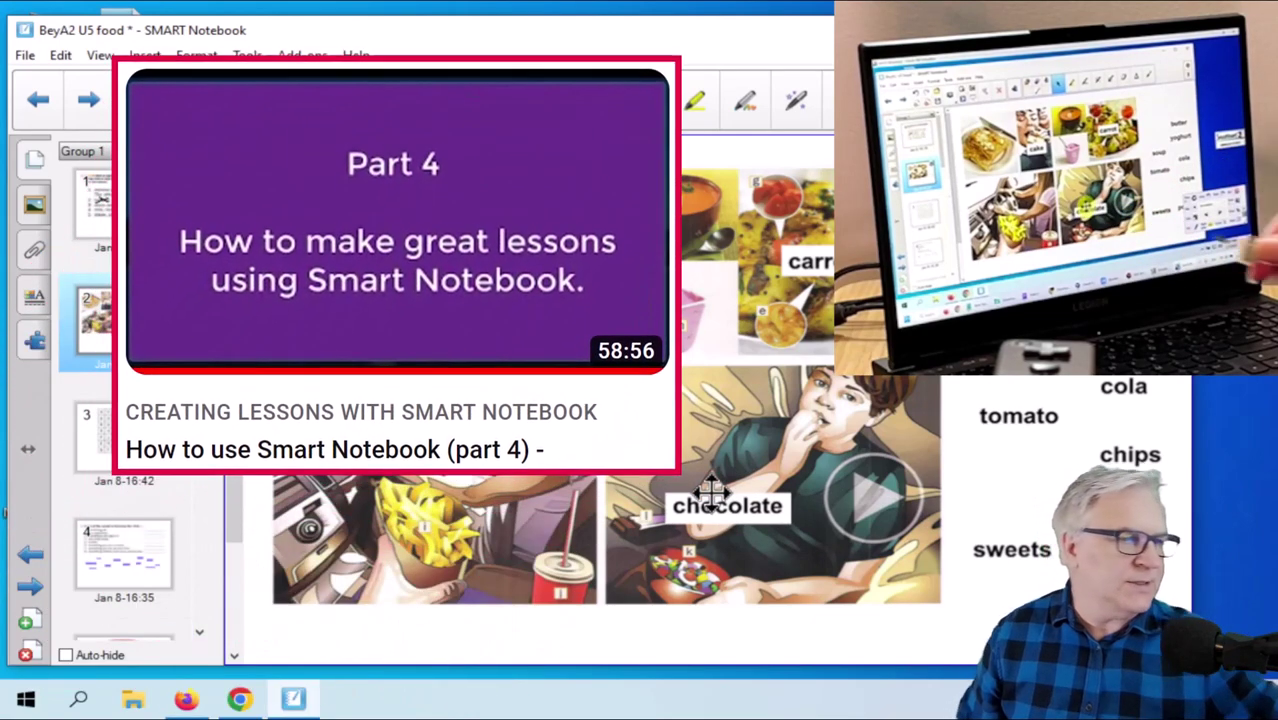
On the page 3 word search, highlight FISH in yellow, JUICE in magenta and CHEESE vertically in green
{"action": "left_click", "coordinate": [95, 440]}
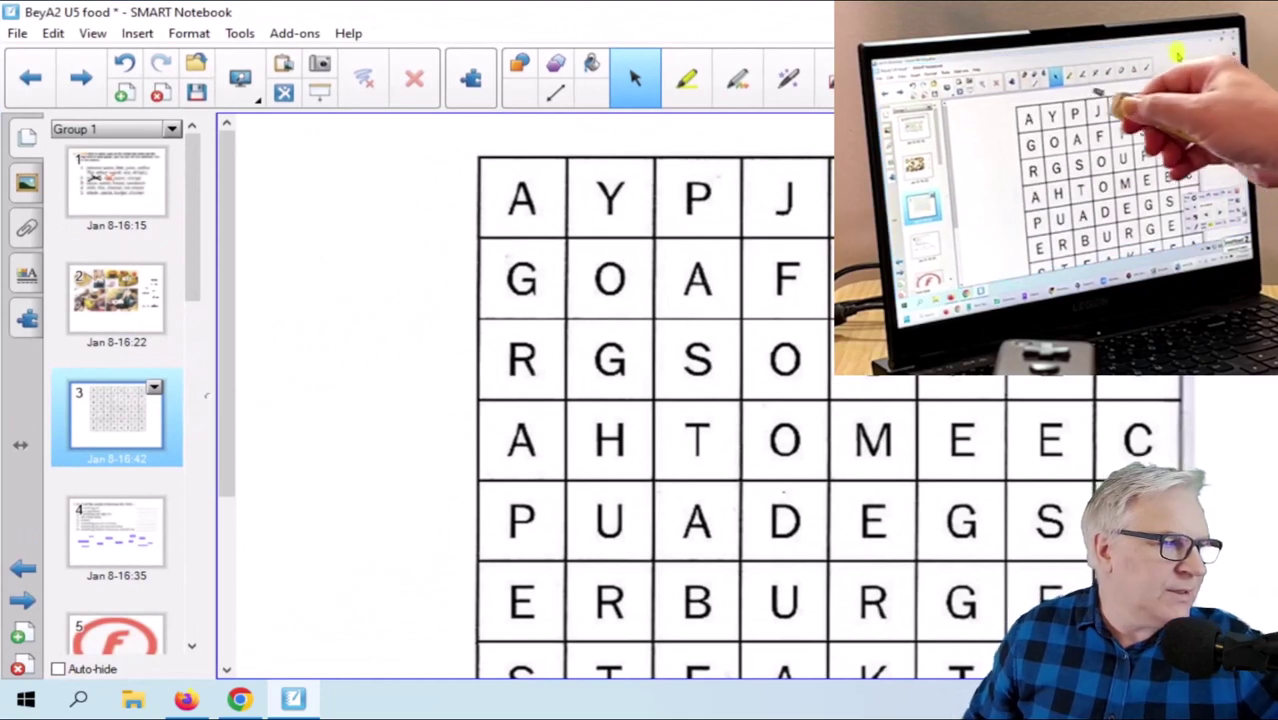
{"action": "left_click", "coordinate": [693, 84]}
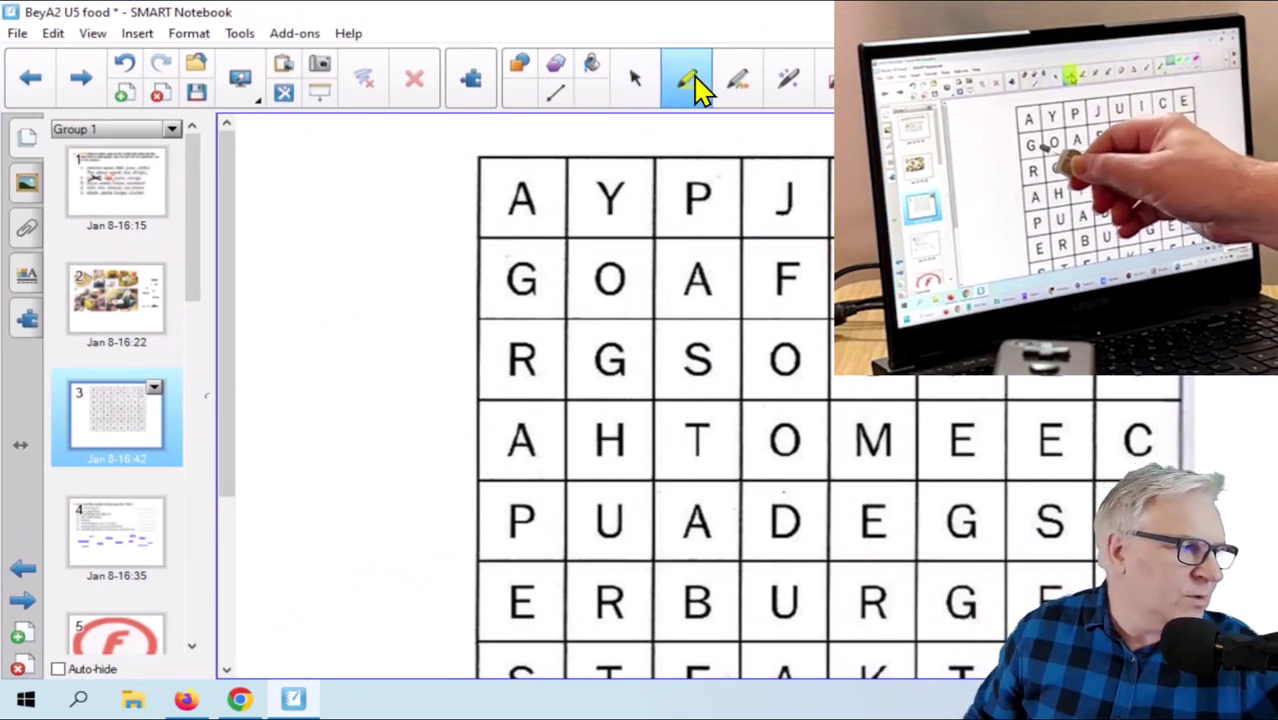
{"action": "left_click_drag", "start_coordinate": [780, 272], "coordinate": [1050, 270]}
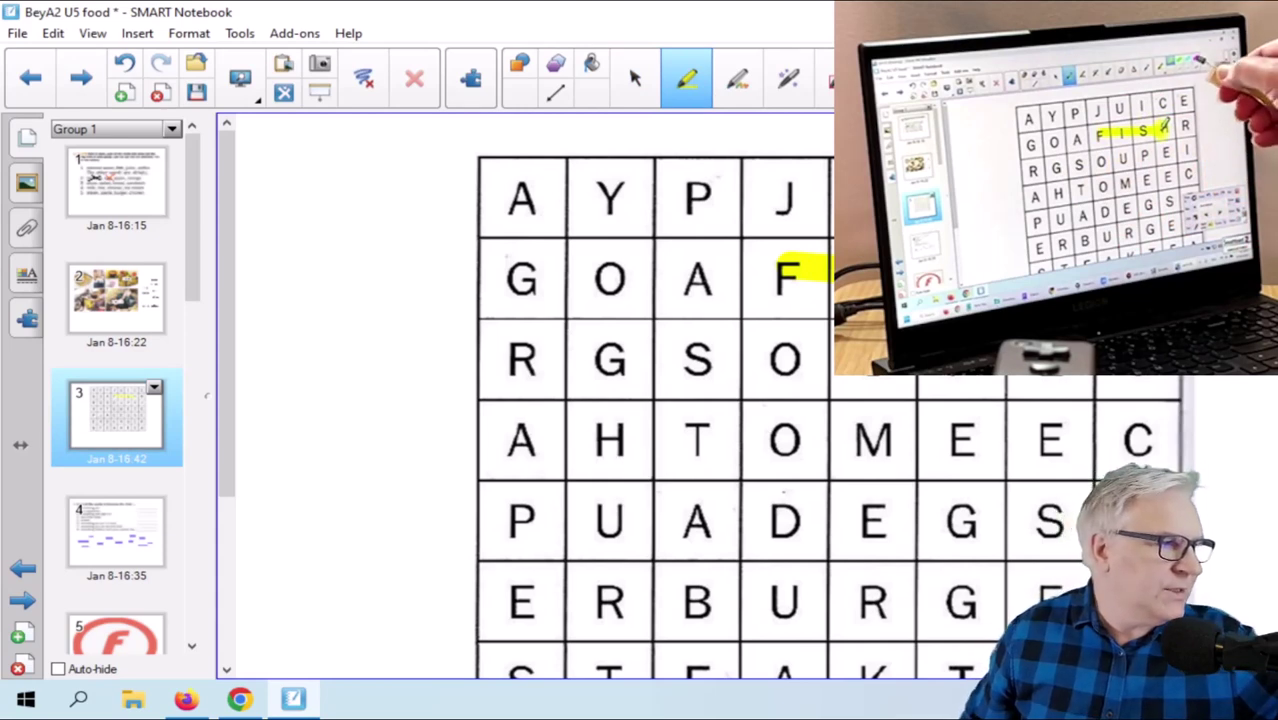
{"action": "left_click_drag", "start_coordinate": [785, 203], "coordinate": [1138, 203]}
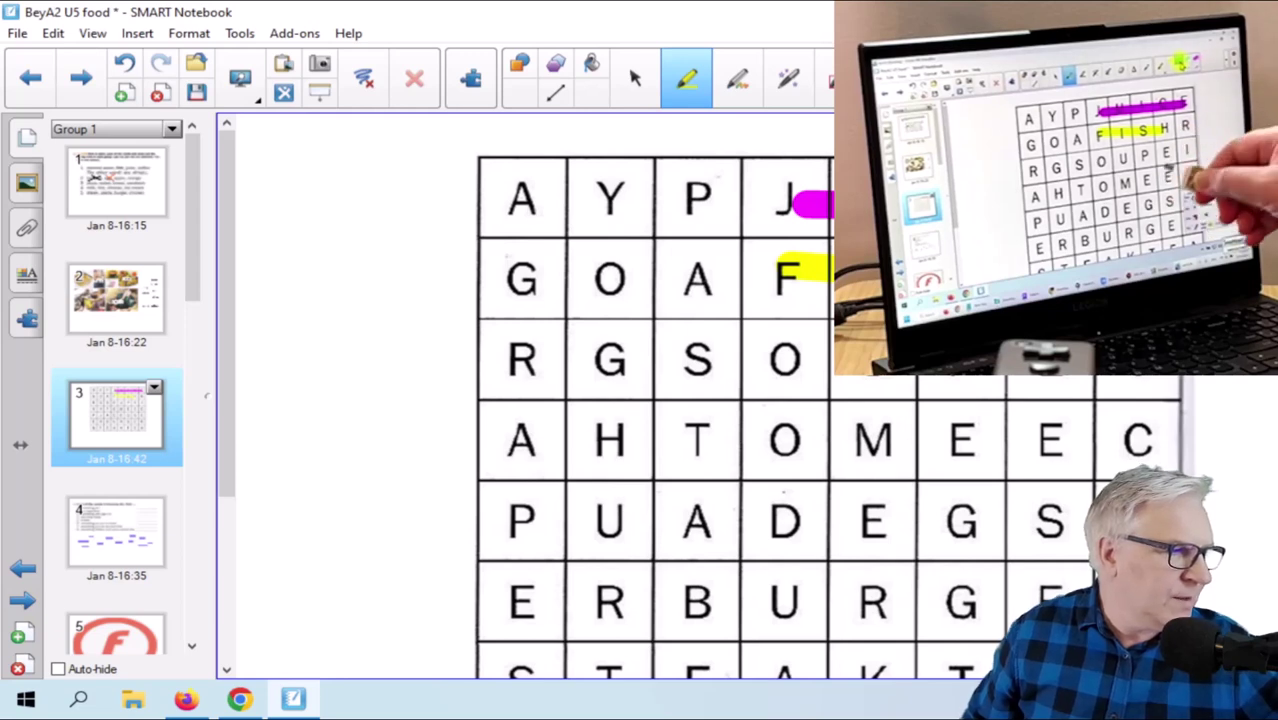
{"action": "left_click_drag", "start_coordinate": [1040, 203], "coordinate": [1040, 600]}
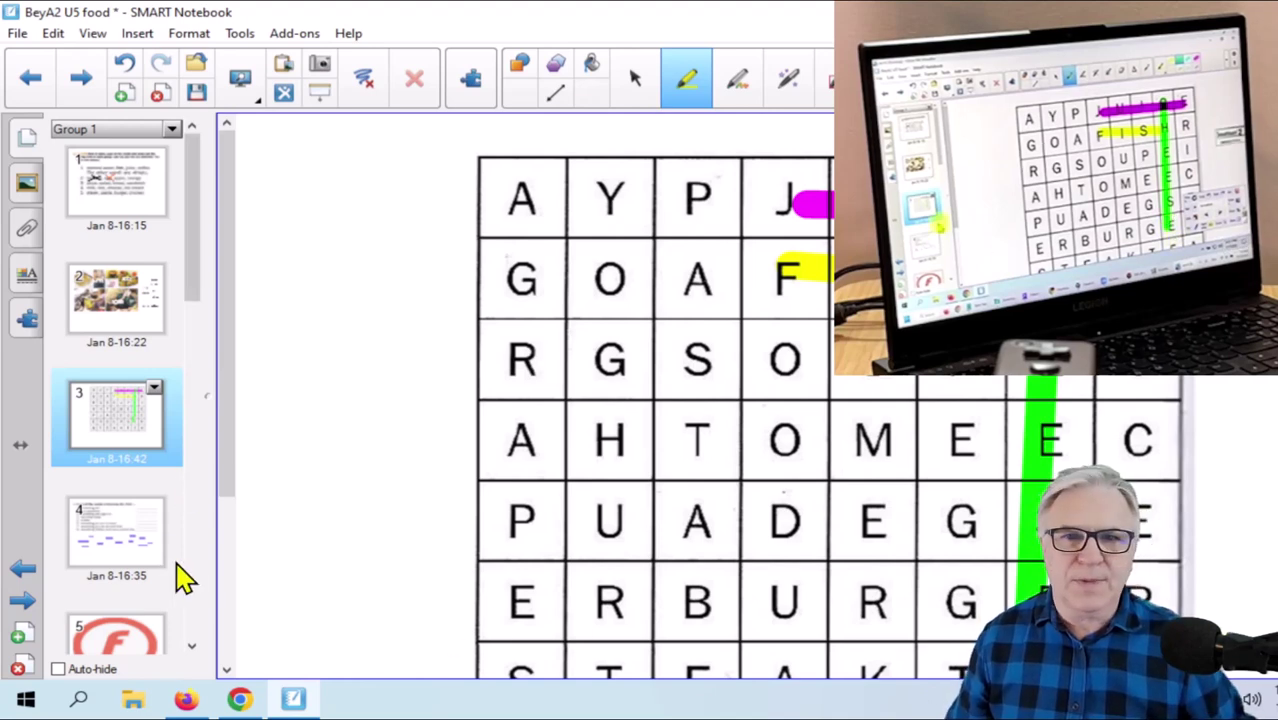
On page 4 of the food lesson, move the word chips onto the first answer line with the Select tool
{"action": "left_click", "coordinate": [131, 546]}
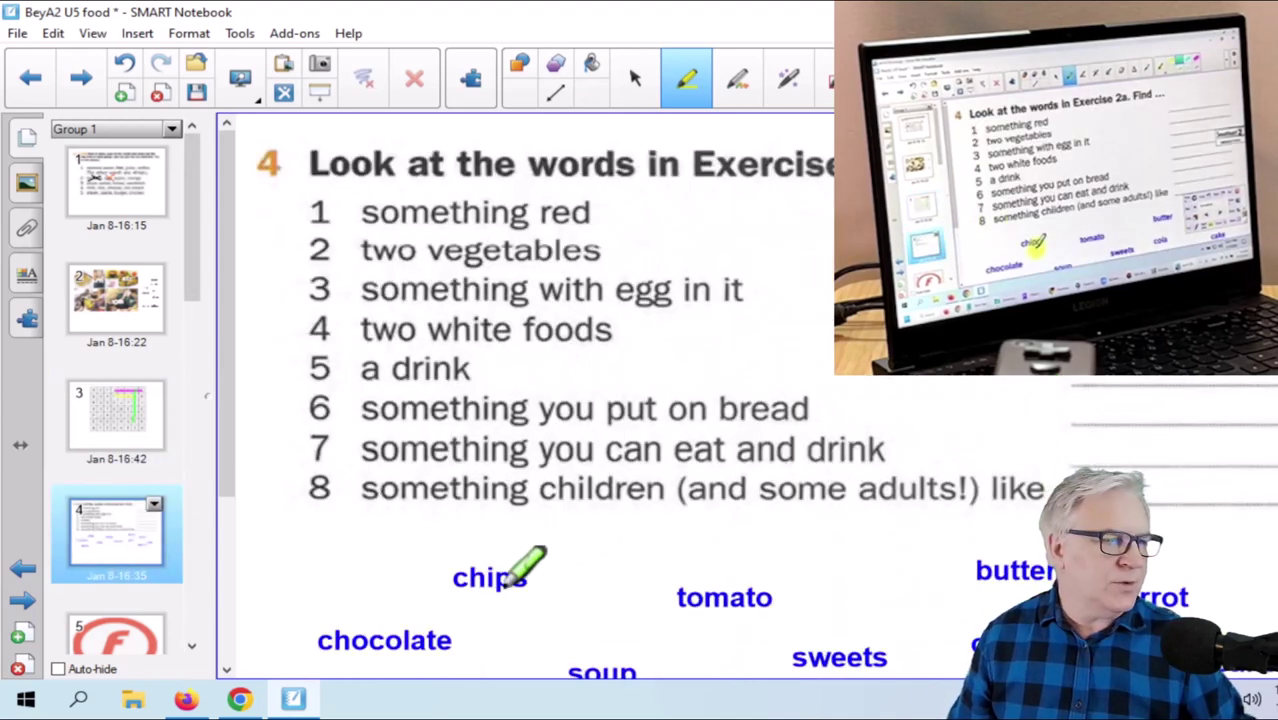
{"action": "left_click", "coordinate": [634, 78]}
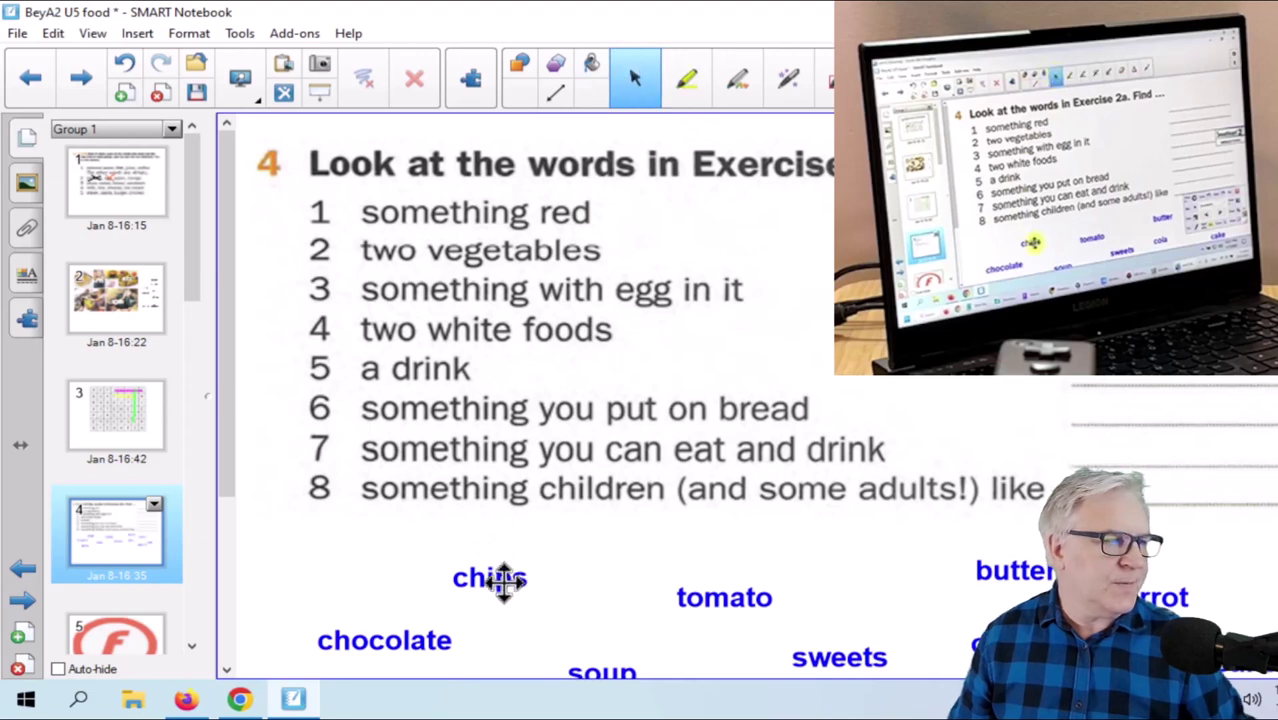
{"action": "left_click_drag", "start_coordinate": [506, 580], "coordinate": [615, 466]}
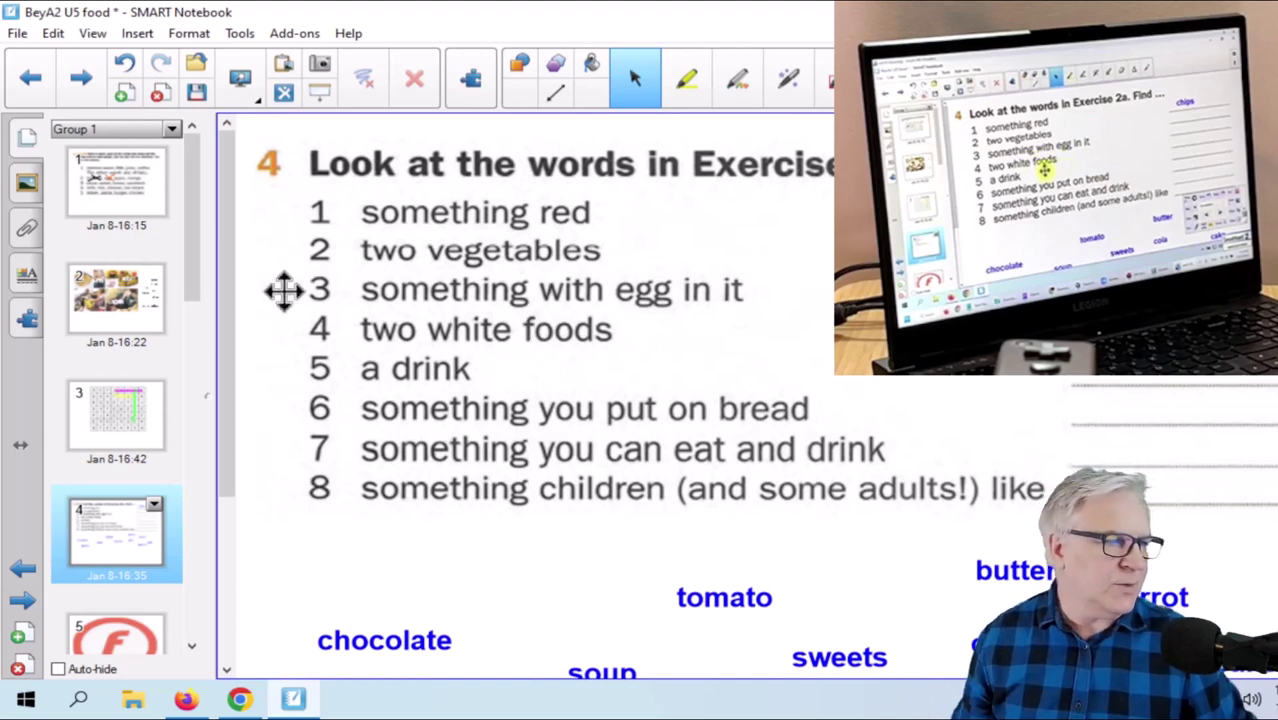
Look through pages 5 to 10 of the food lesson, shifting the screen shade on page 7
{"action": "scroll", "coordinate": [128, 443], "scroll_direction": "down", "scroll_amount": 3}
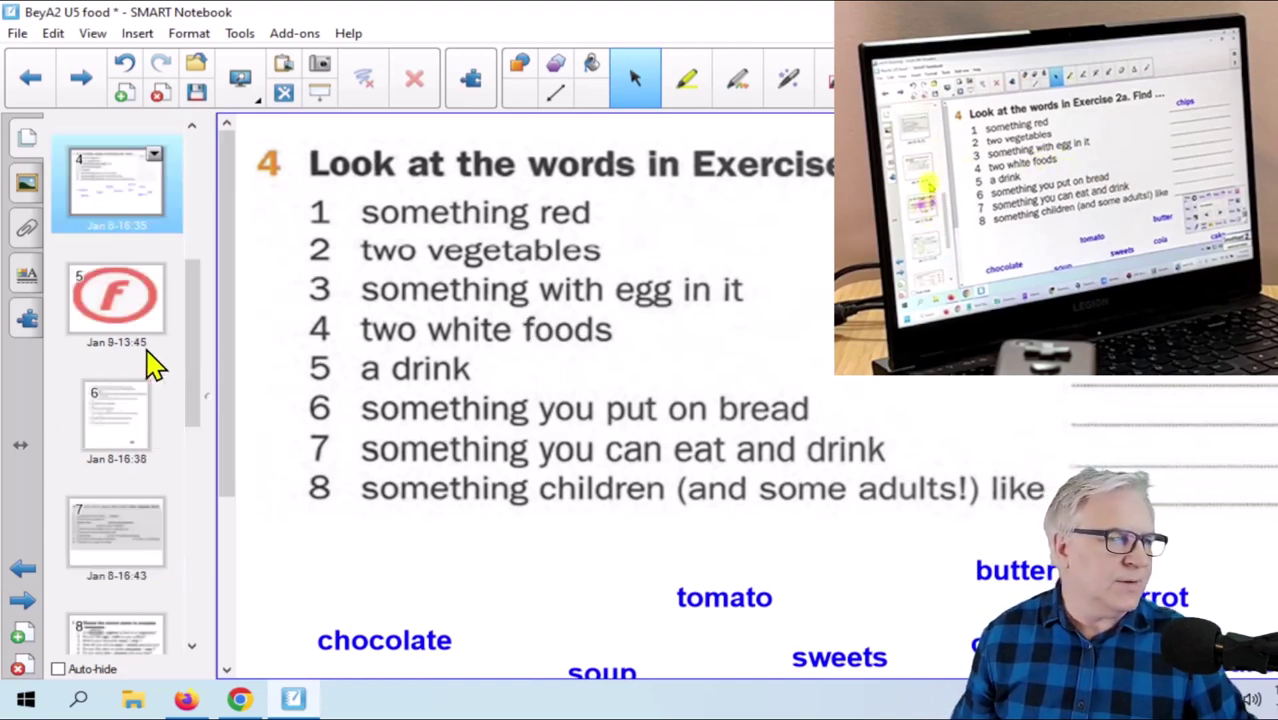
{"action": "left_click", "coordinate": [130, 323]}
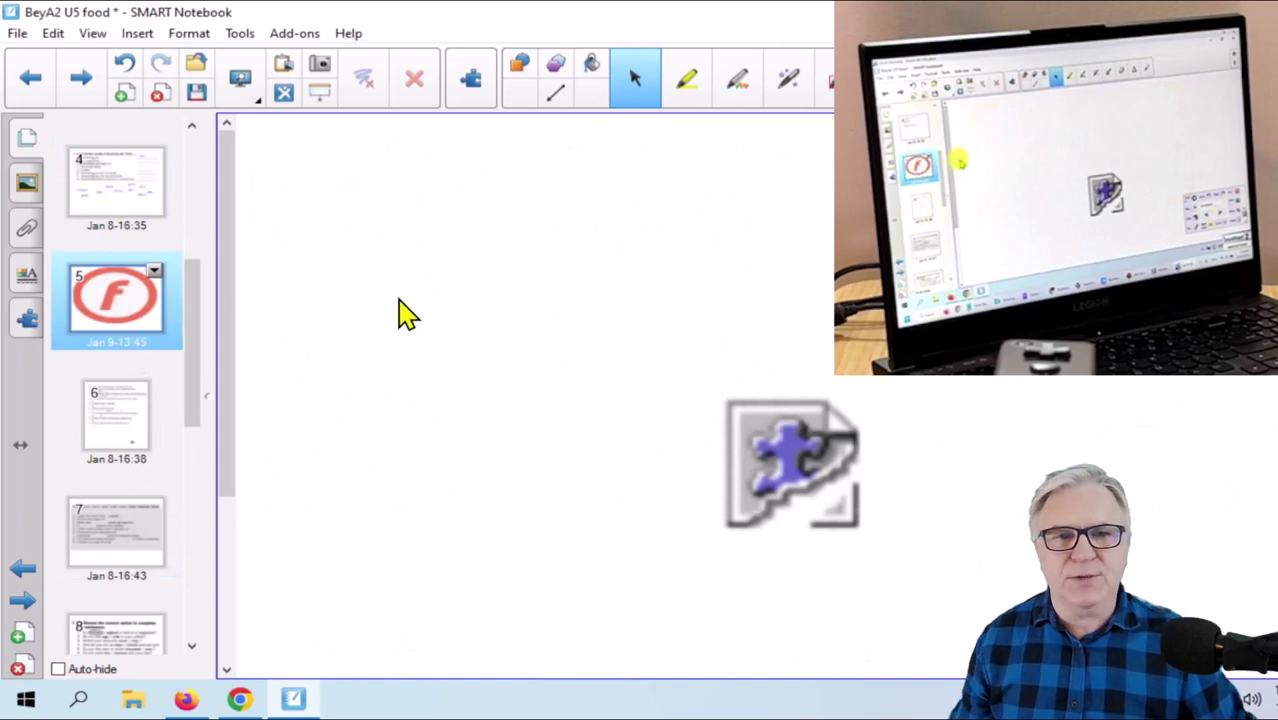
{"action": "left_click", "coordinate": [118, 422]}
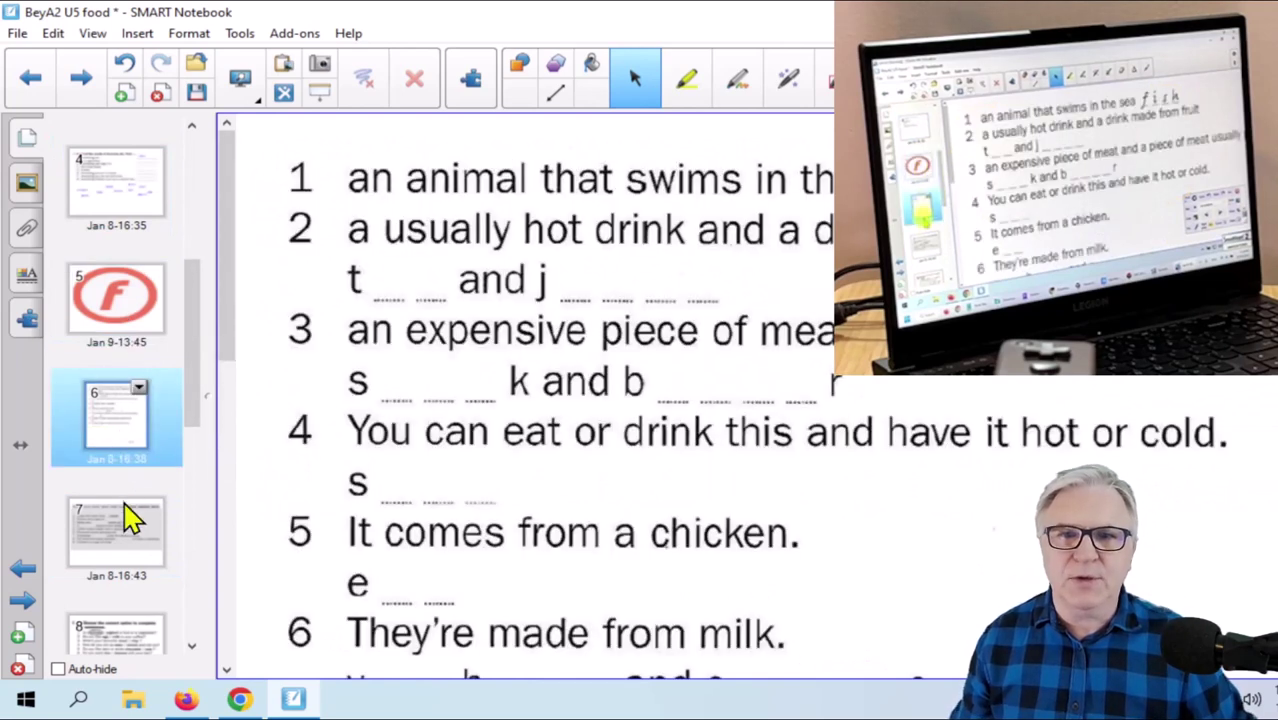
{"action": "left_click", "coordinate": [125, 538]}
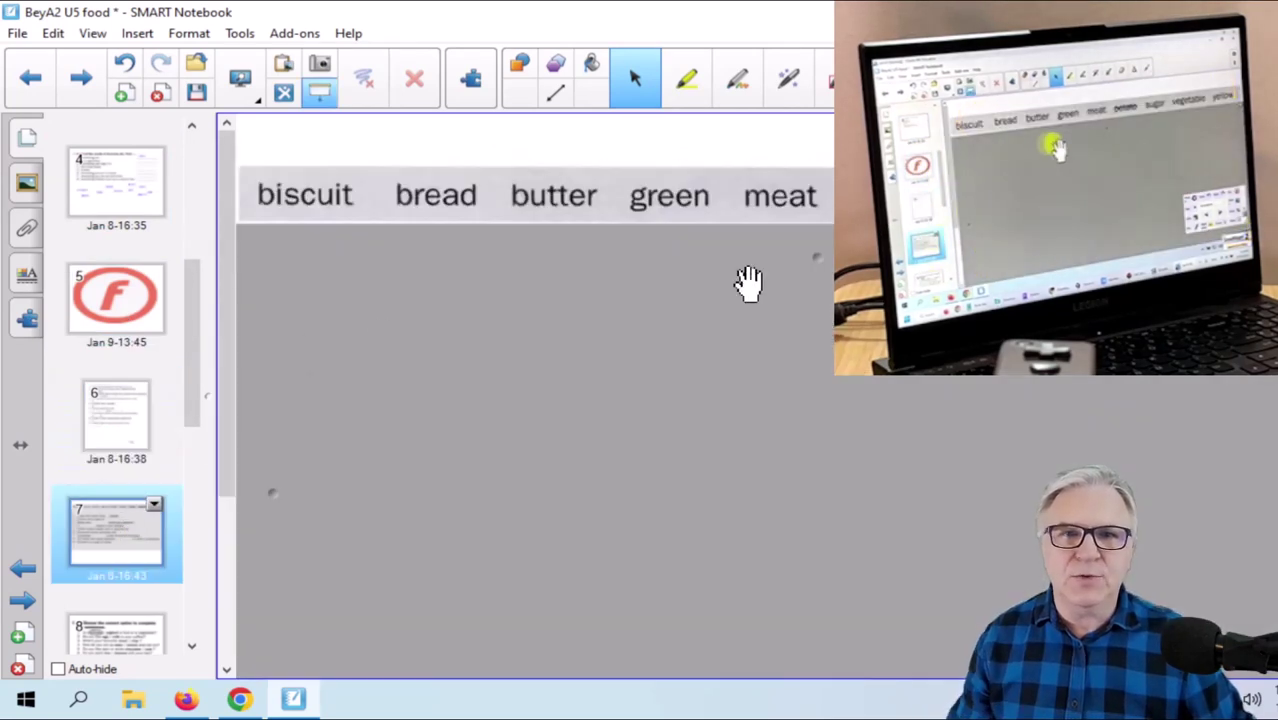
{"action": "left_click_drag", "start_coordinate": [804, 340], "coordinate": [760, 250]}
{"action": "scroll", "coordinate": [150, 455], "scroll_direction": "down", "scroll_amount": 3}
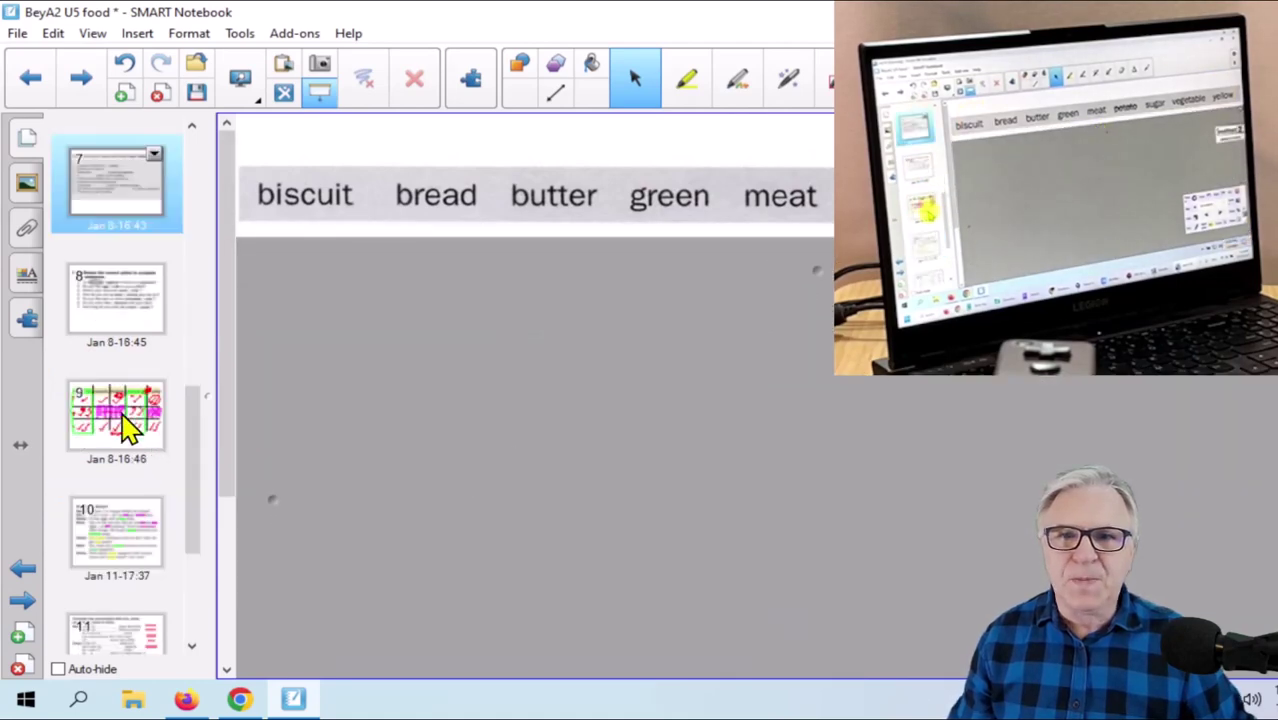
{"action": "left_click", "coordinate": [120, 340]}
{"action": "left_click", "coordinate": [123, 519]}
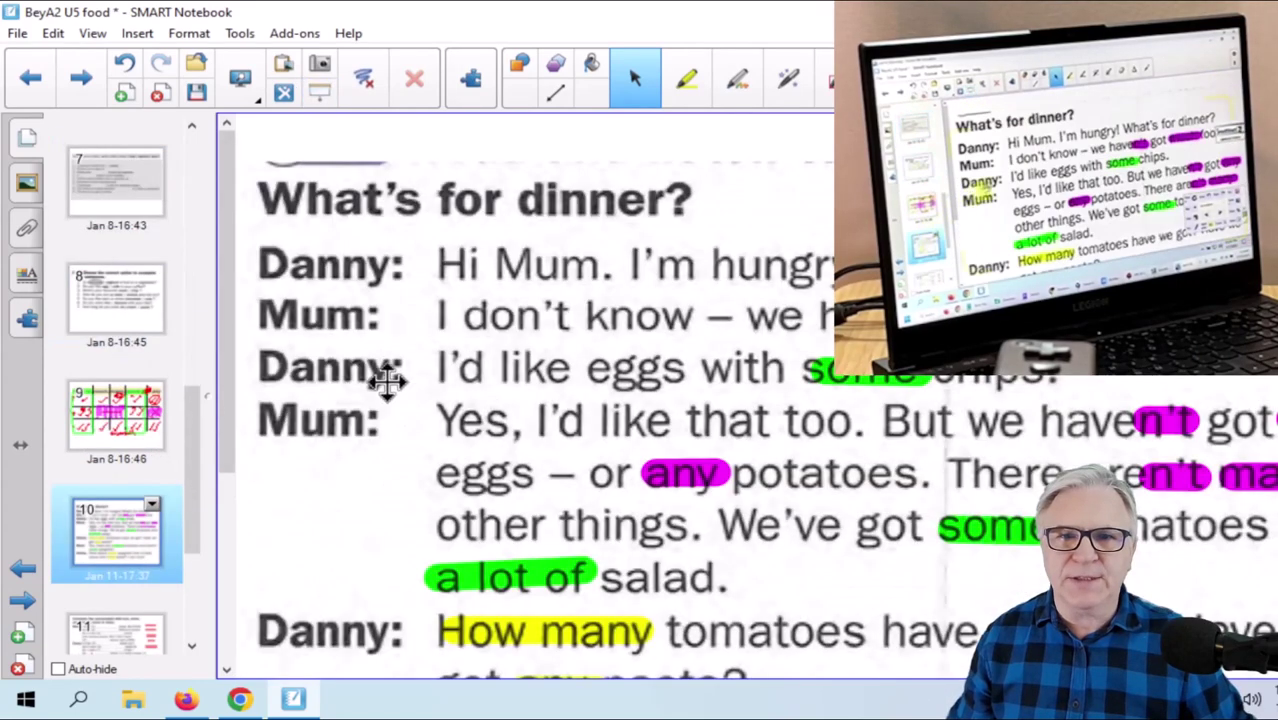
{"action": "scroll", "coordinate": [362, 400], "scroll_direction": "down", "scroll_amount": 1}
{"action": "scroll", "coordinate": [118, 505], "scroll_direction": "down", "scroll_amount": 2}
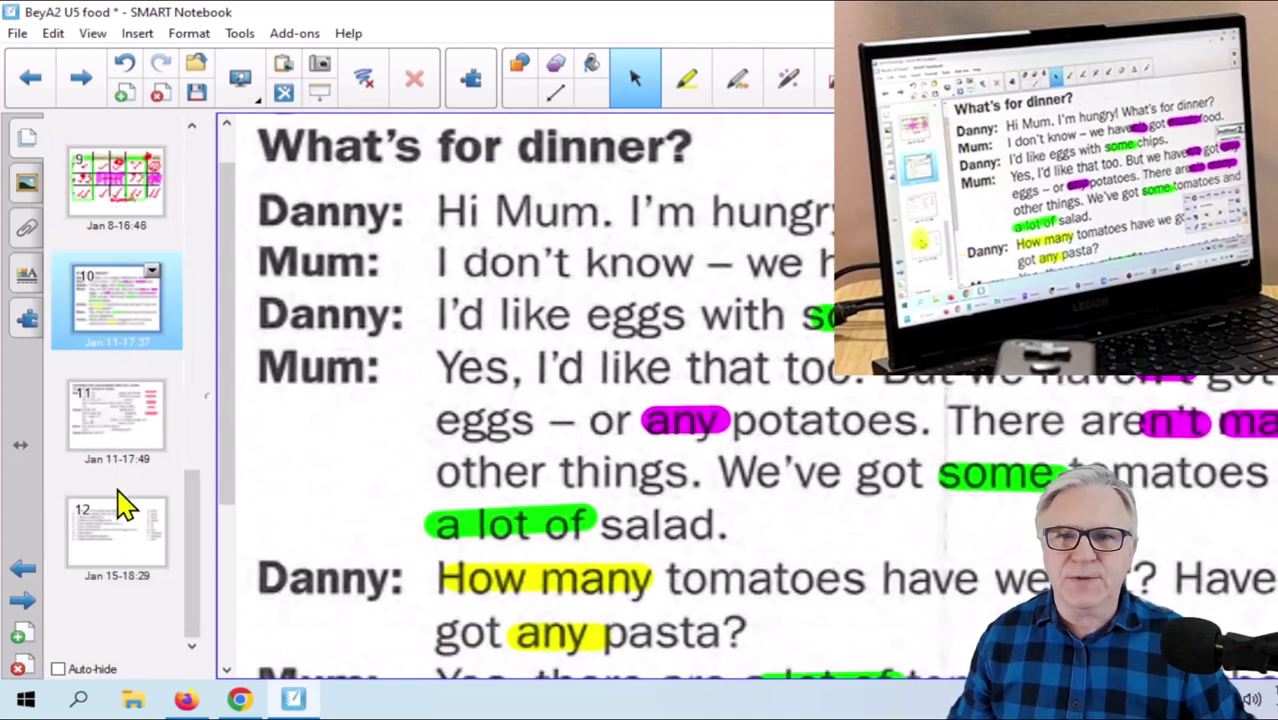
On page 11, place many in gap 1, any in gap 4, and a lot of in gaps 6, 7 and 8
{"action": "left_click", "coordinate": [133, 432]}
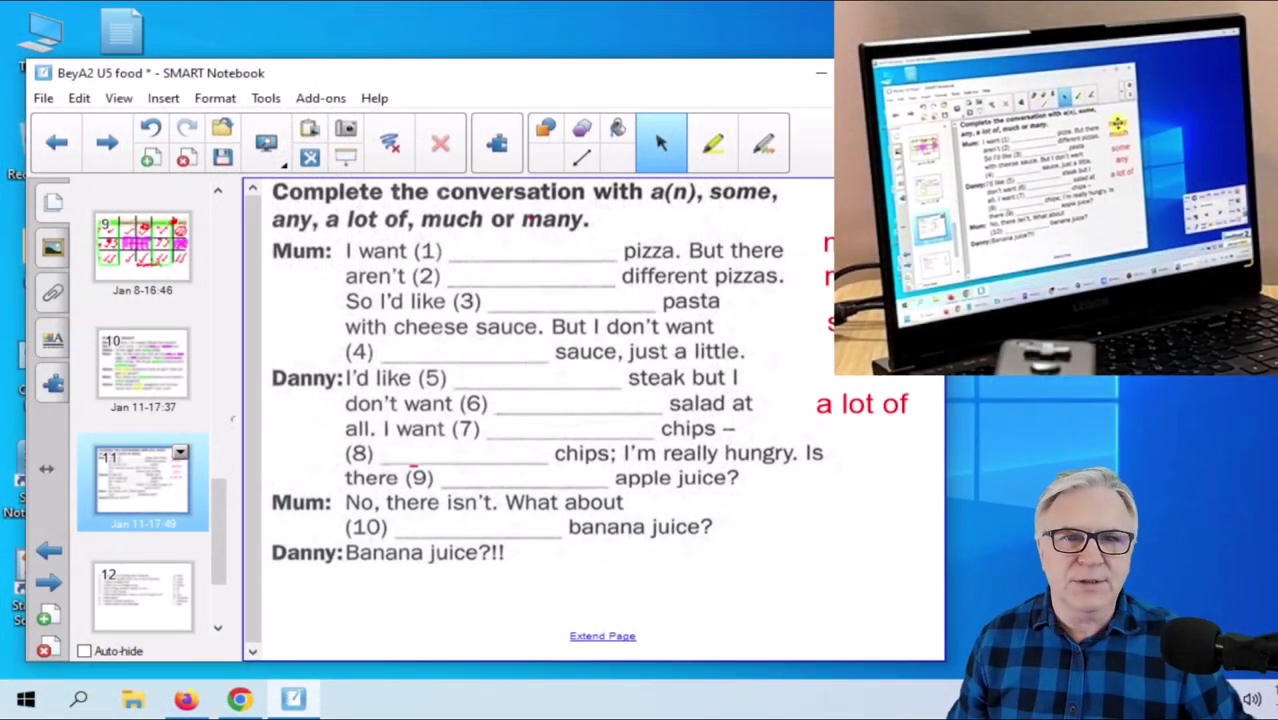
{"action": "left_click_drag", "start_coordinate": [798, 240], "coordinate": [473, 242]}
{"action": "left_click_drag", "start_coordinate": [850, 350], "coordinate": [450, 346]}
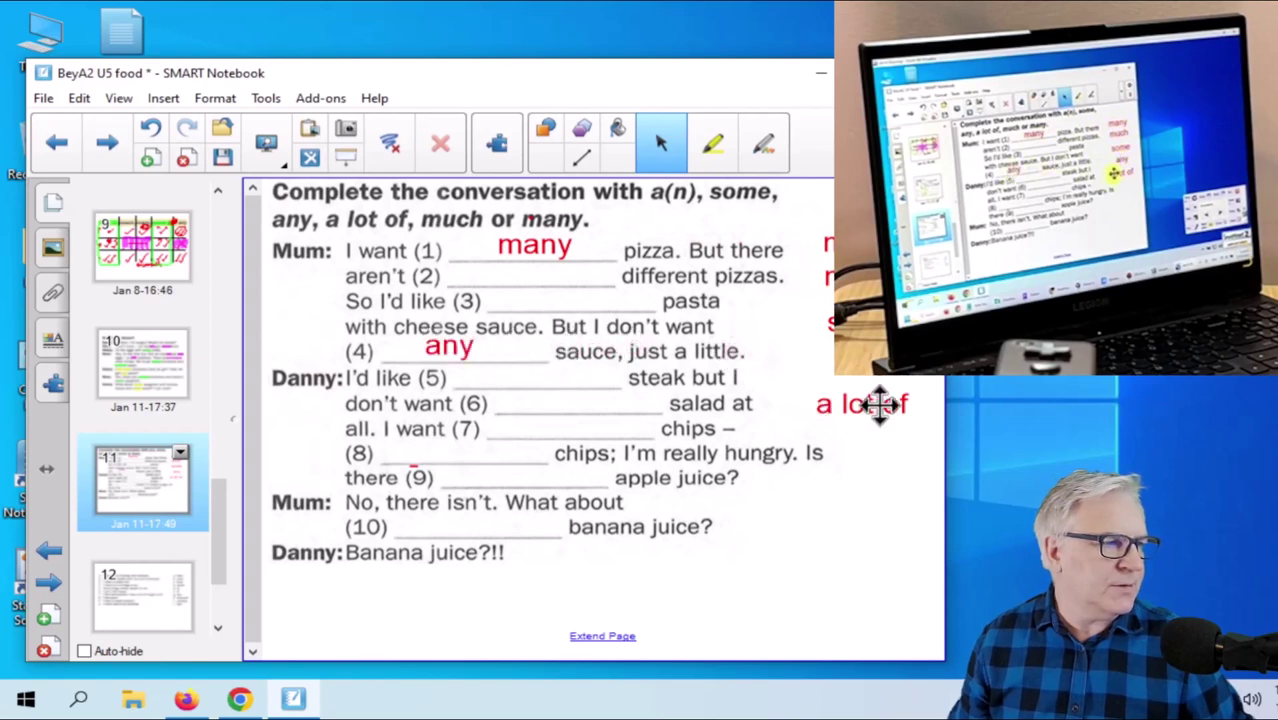
{"action": "left_click_drag", "start_coordinate": [879, 403], "coordinate": [533, 405]}
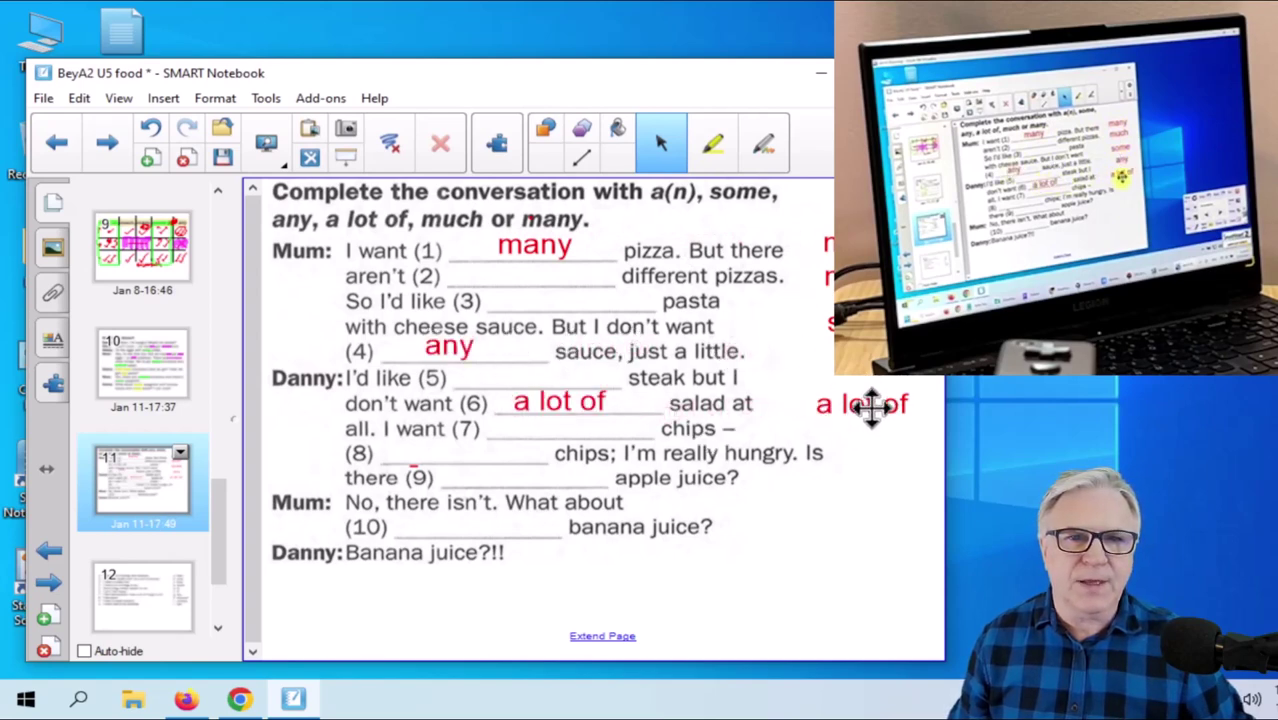
{"action": "left_click_drag", "start_coordinate": [867, 403], "coordinate": [561, 426]}
{"action": "left_click_drag", "start_coordinate": [862, 402], "coordinate": [504, 449]}
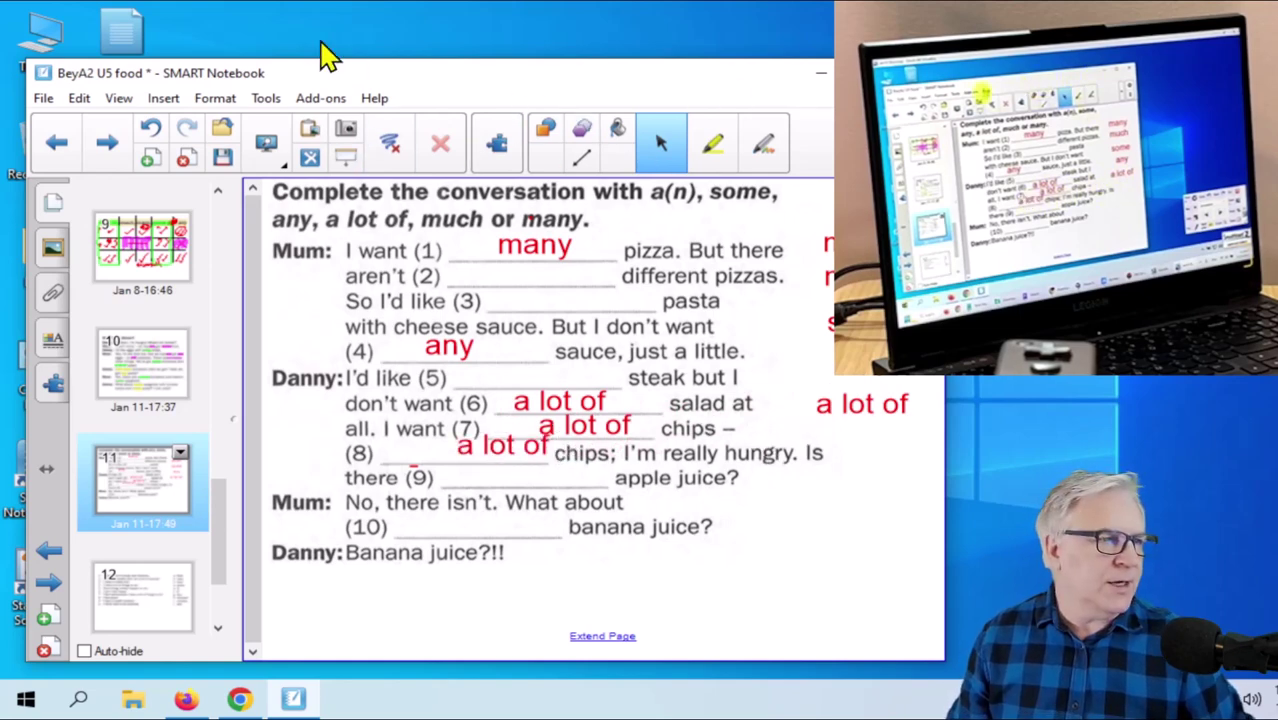
Open the BeyA2 U8.1 vocab weather lesson from the desktop and sort drought into the extreme weather box
{"action": "left_click_drag", "start_coordinate": [376, 81], "coordinate": [571, 63]}
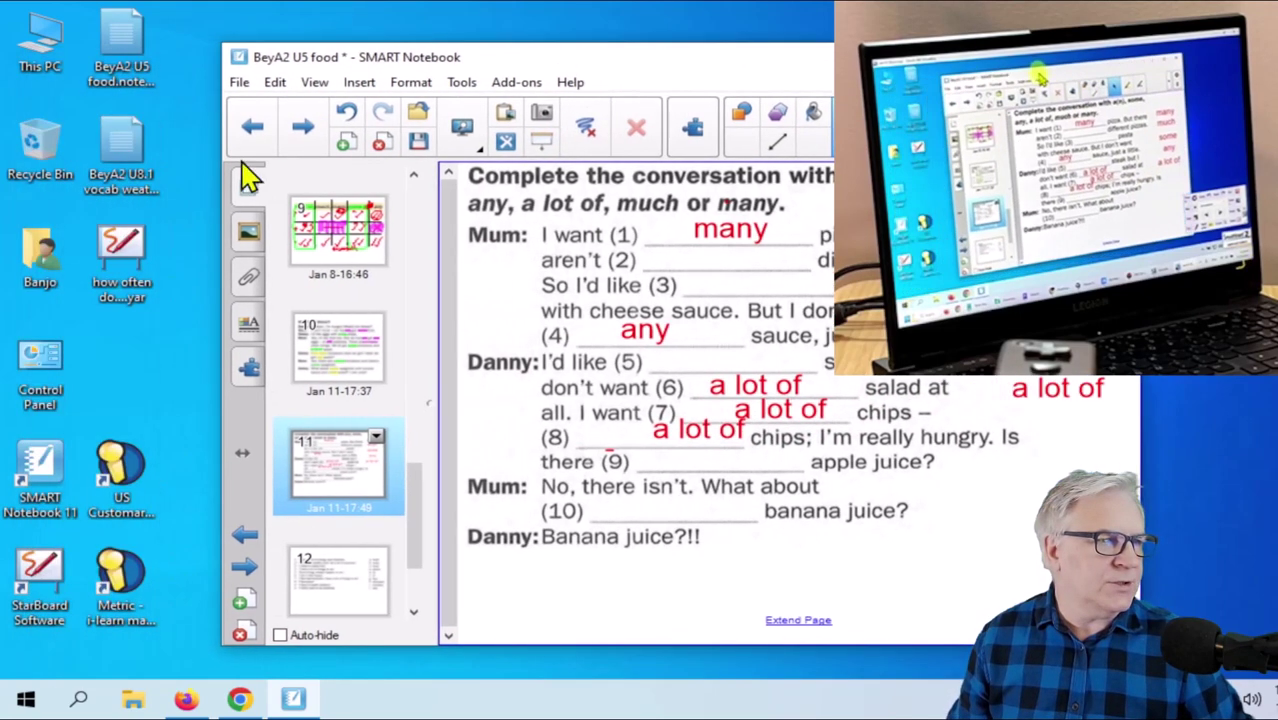
{"action": "double_click", "coordinate": [120, 165]}
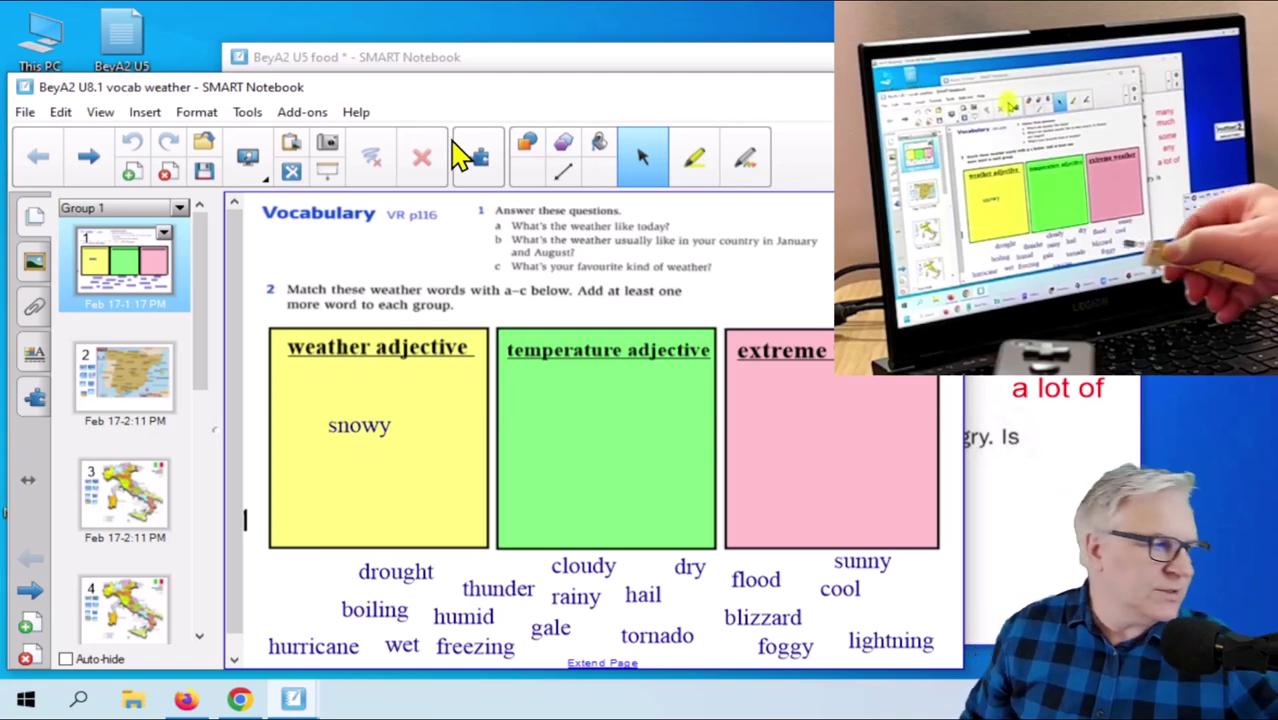
{"action": "left_click_drag", "start_coordinate": [609, 567], "coordinate": [608, 415]}
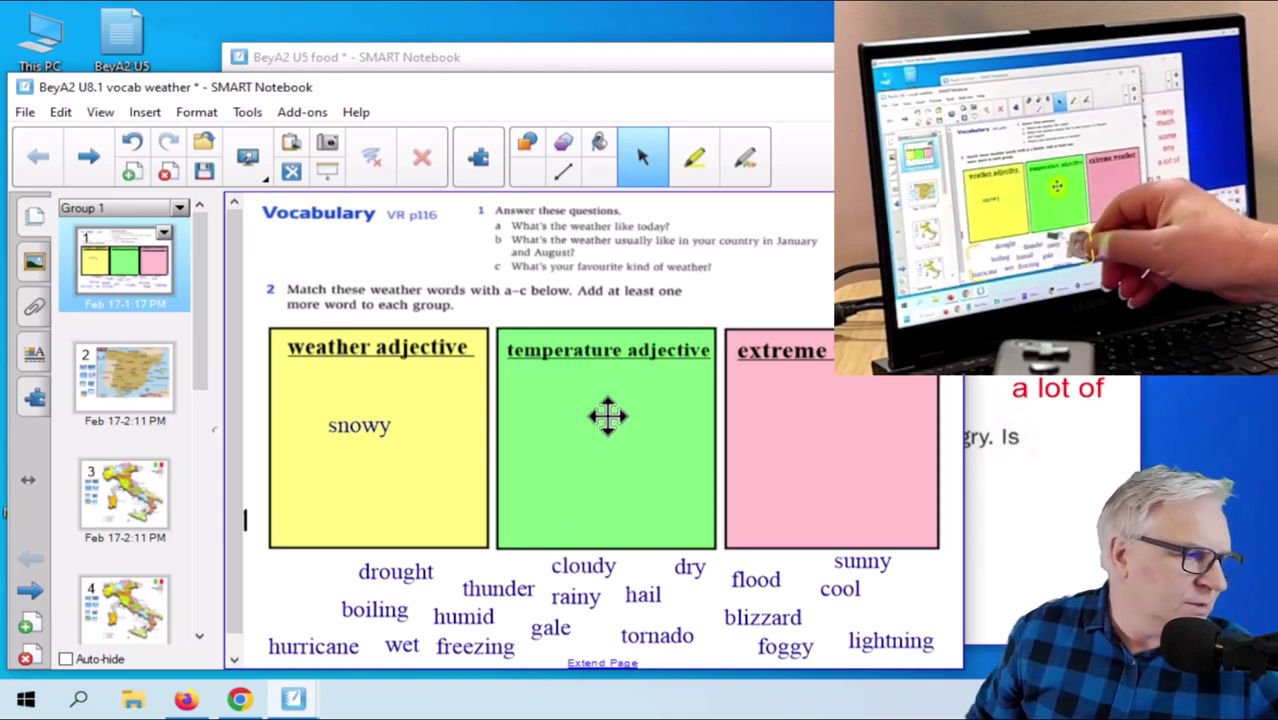
{"action": "left_click_drag", "start_coordinate": [395, 571], "coordinate": [435, 459]}
{"action": "left_click_drag", "start_coordinate": [422, 571], "coordinate": [813, 427]}
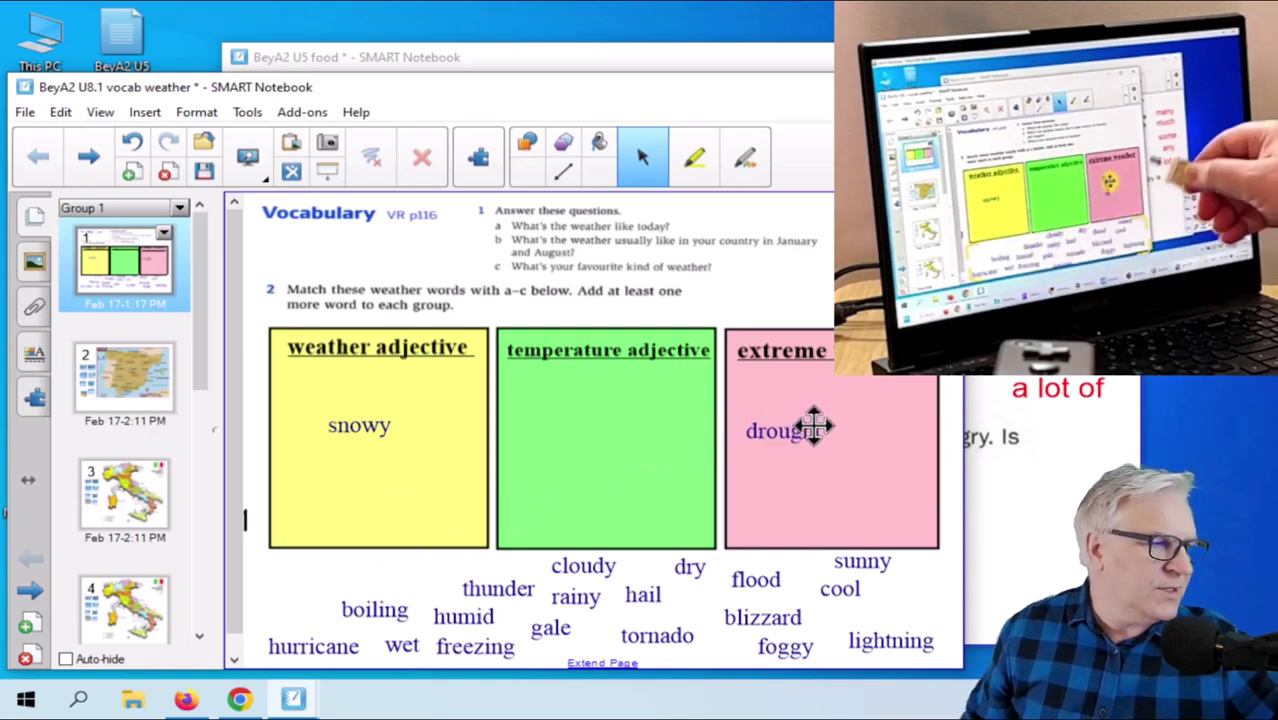
Sort the word dry into the weather adjective box and flood into the extreme weather box
{"action": "left_click_drag", "start_coordinate": [690, 580], "coordinate": [807, 465]}
{"action": "left_click_drag", "start_coordinate": [690, 559], "coordinate": [588, 444]}
{"action": "left_click_drag", "start_coordinate": [690, 566], "coordinate": [394, 486]}
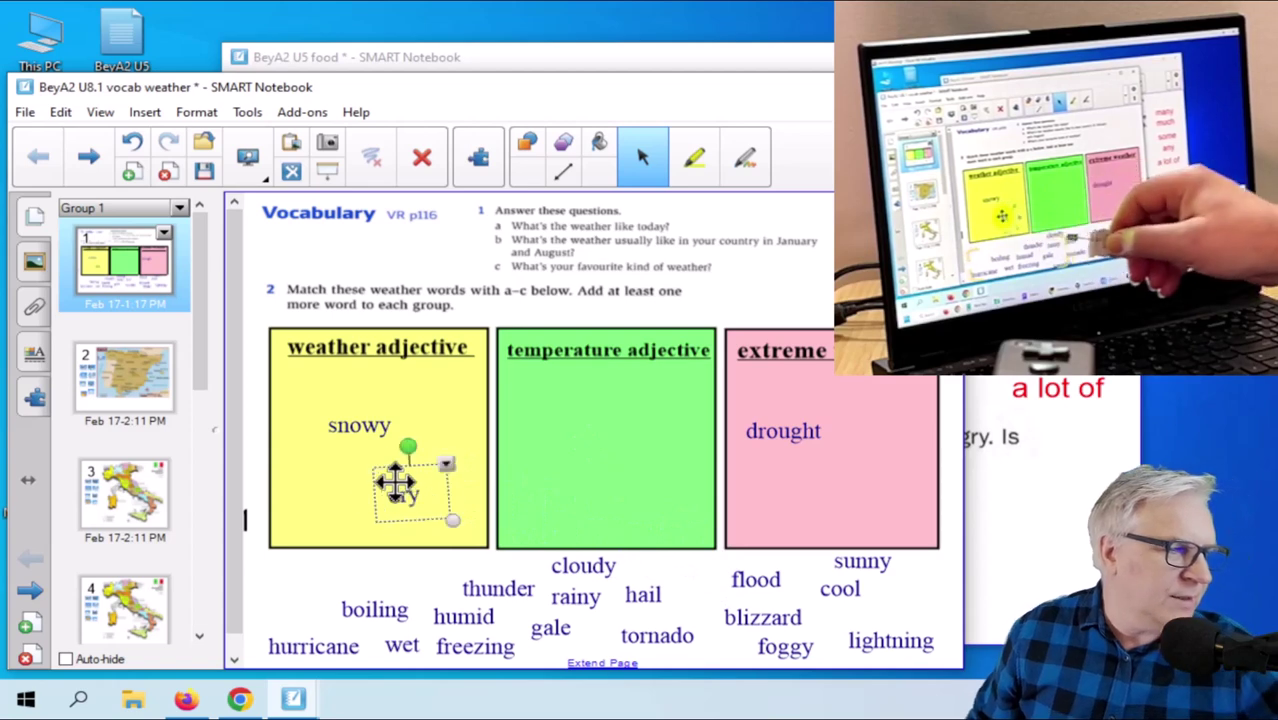
{"action": "left_click_drag", "start_coordinate": [713, 613], "coordinate": [816, 491]}
{"action": "left_click", "coordinate": [762, 580]}
{"action": "left_click_drag", "start_coordinate": [800, 560], "coordinate": [836, 467]}
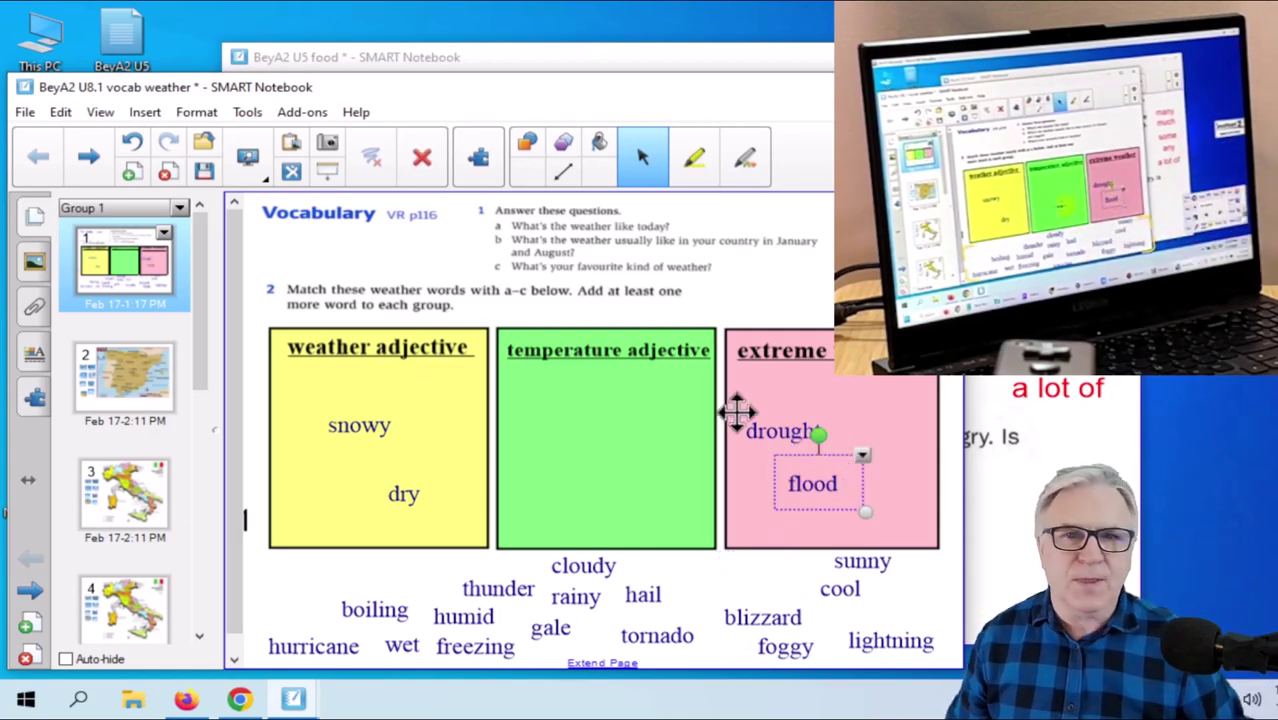
Place copies of the sun icon on the page 2 map of Spain, and minimize both lesson windows
{"action": "left_click", "coordinate": [113, 390]}
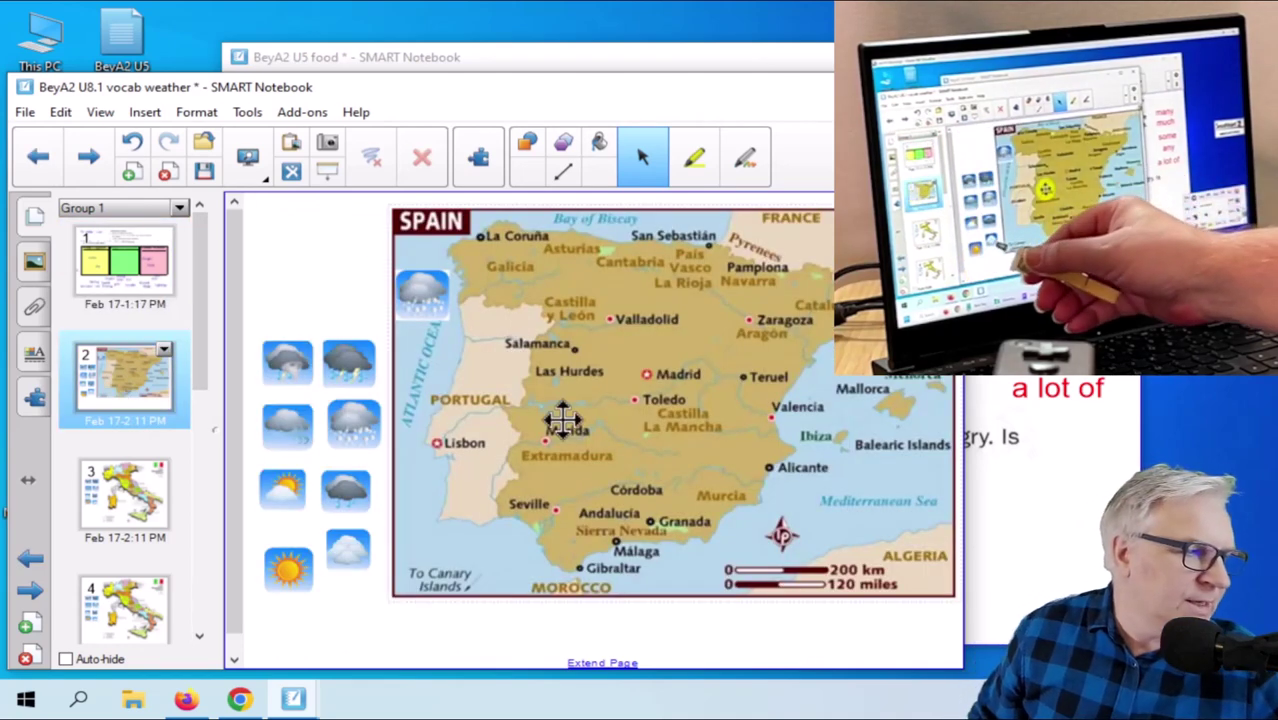
{"action": "left_click_drag", "start_coordinate": [290, 567], "coordinate": [748, 392]}
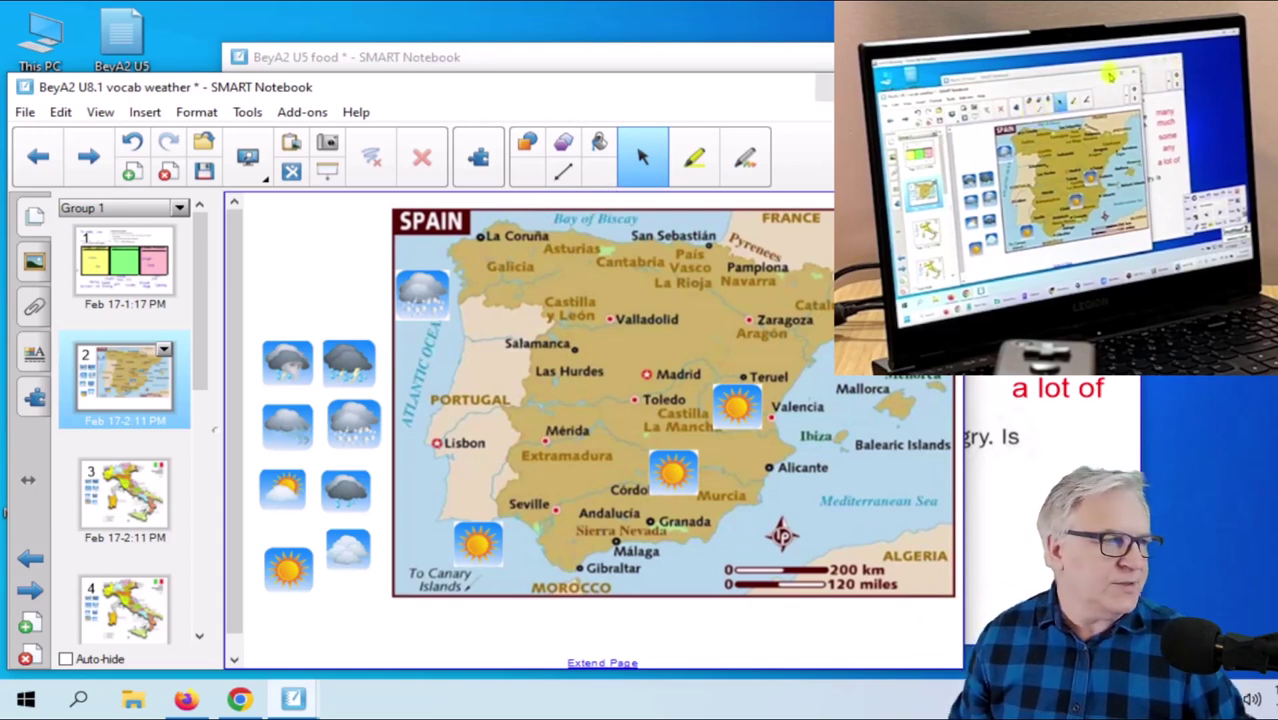
{"action": "left_click", "coordinate": [905, 87]}
{"action": "left_click", "coordinate": [1120, 57]}
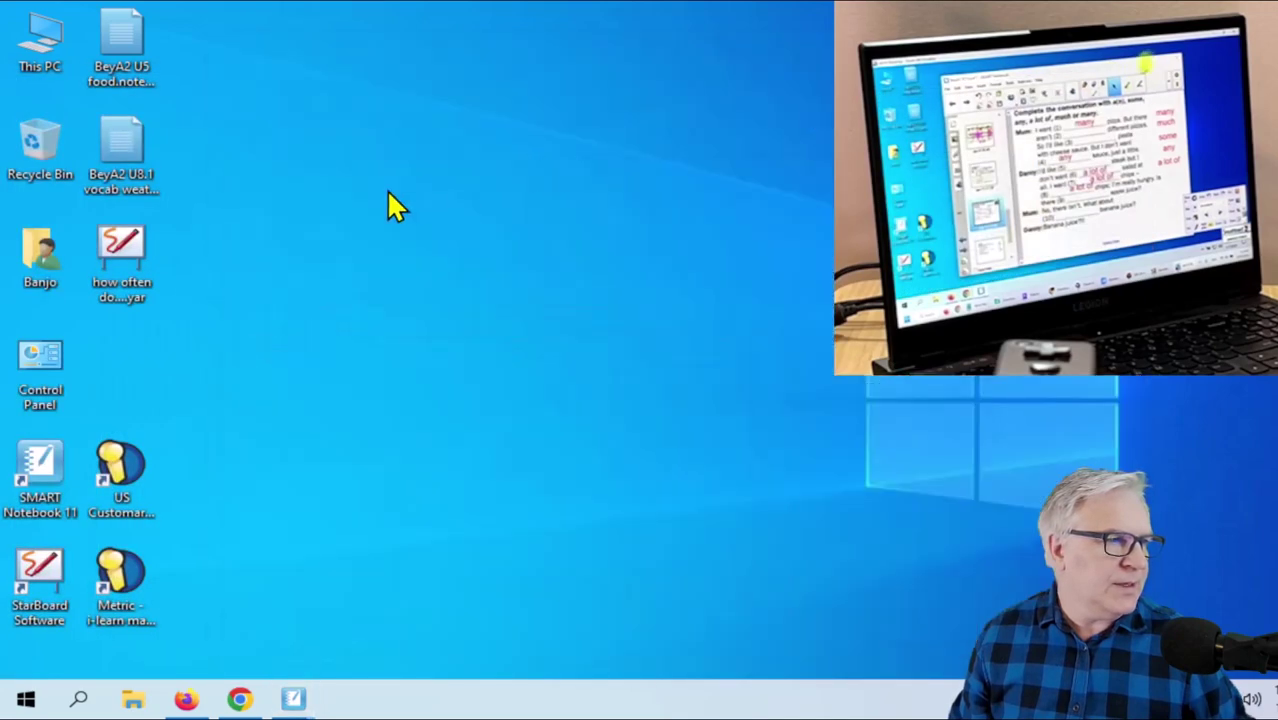
Open the "how often do" lesson in StarBoard Software and move How, often and basketball? onto their answer lines
{"action": "double_click", "coordinate": [137, 249]}
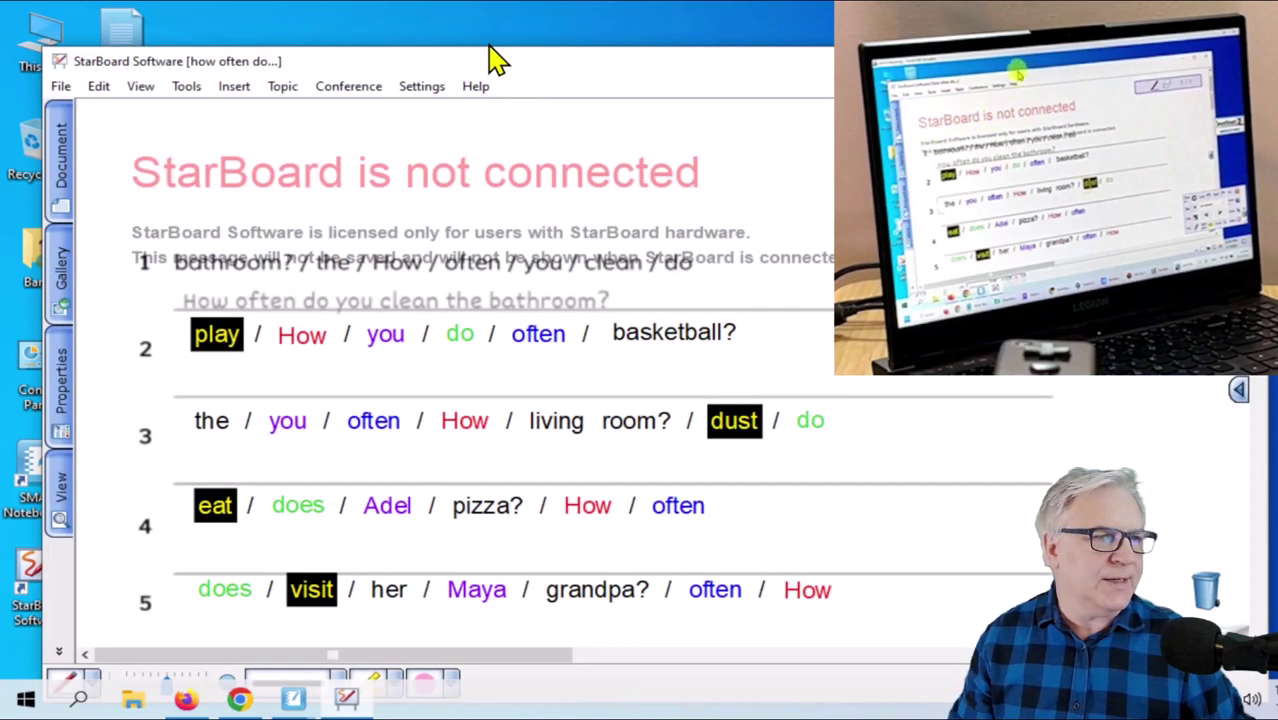
{"action": "left_click_drag", "start_coordinate": [597, 72], "coordinate": [506, 29]}
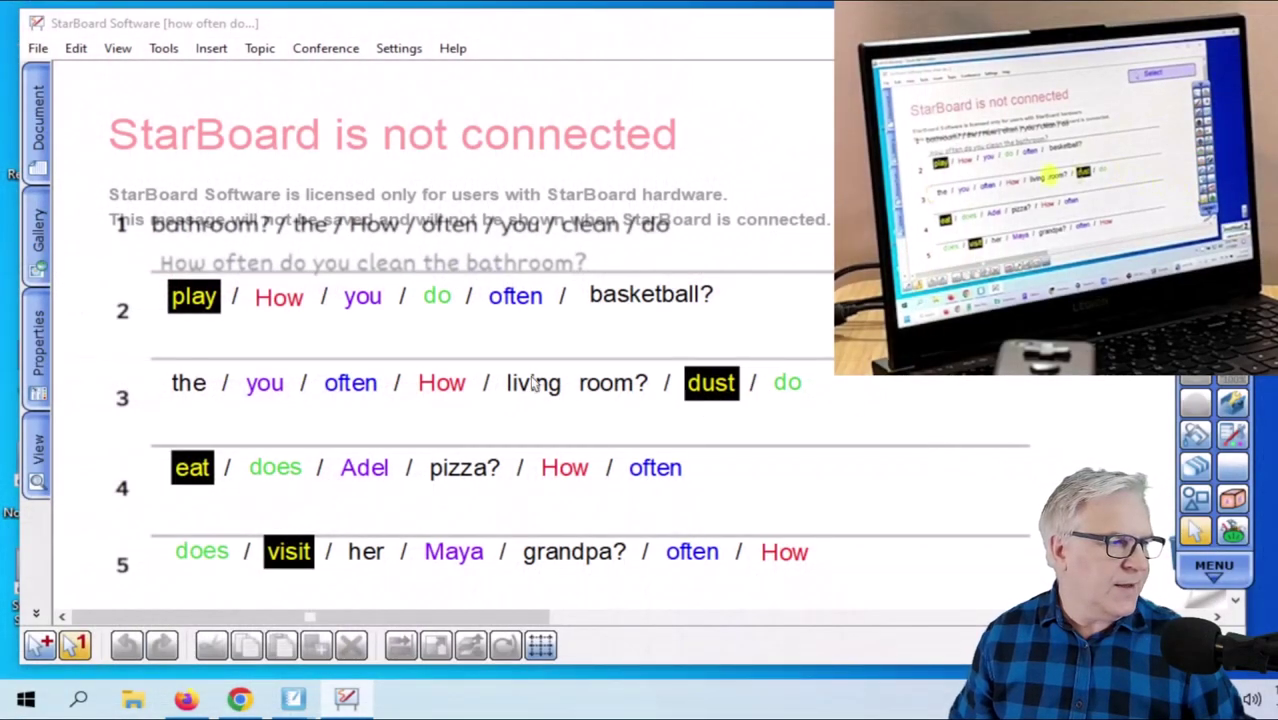
{"action": "left_click_drag", "start_coordinate": [450, 390], "coordinate": [224, 418]}
{"action": "left_click_drag", "start_coordinate": [374, 384], "coordinate": [320, 400]}
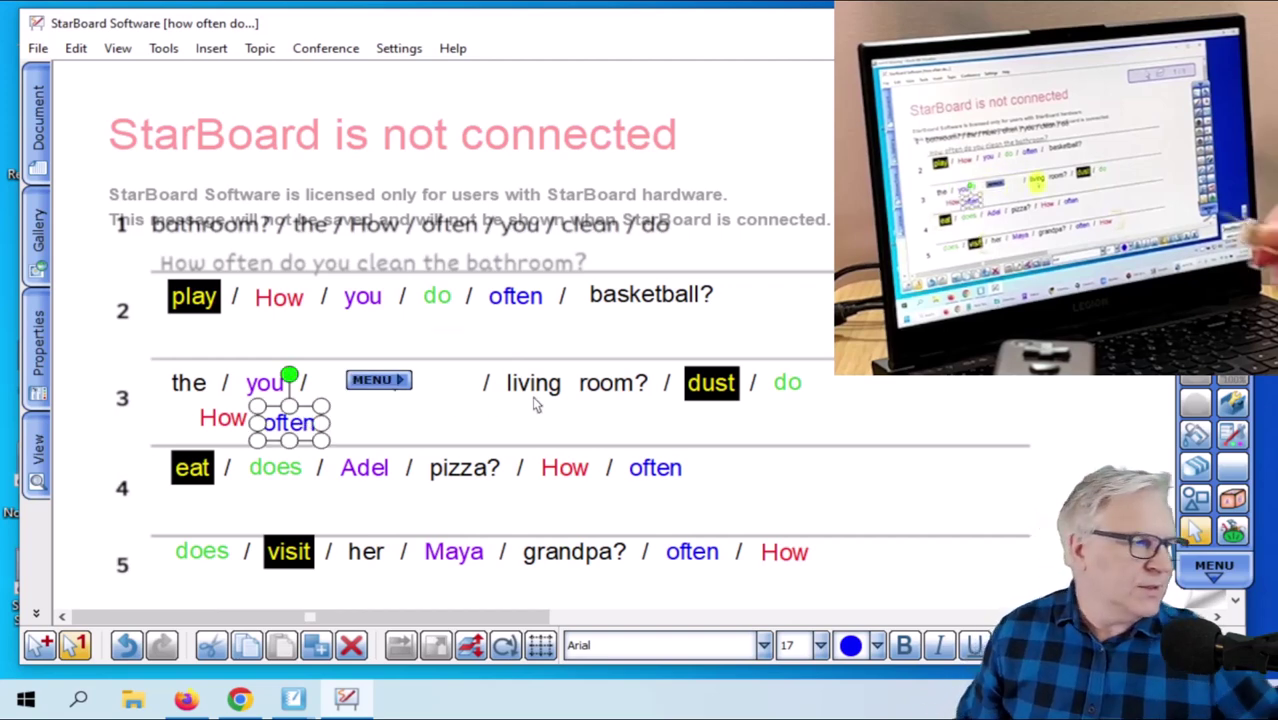
{"action": "left_click_drag", "start_coordinate": [651, 294], "coordinate": [624, 316]}
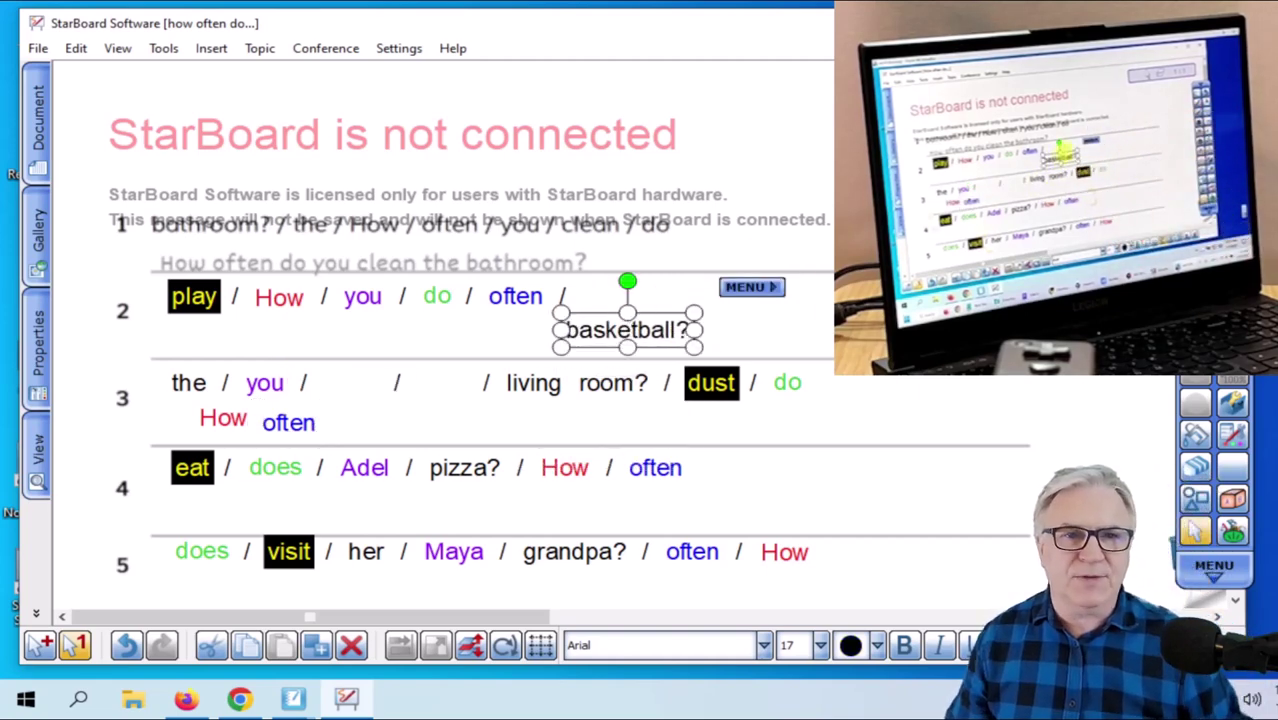
Open the Anagrams game from StarBoard Software and start a word puzzle in the Colors category
{"action": "left_click", "coordinate": [1236, 503]}
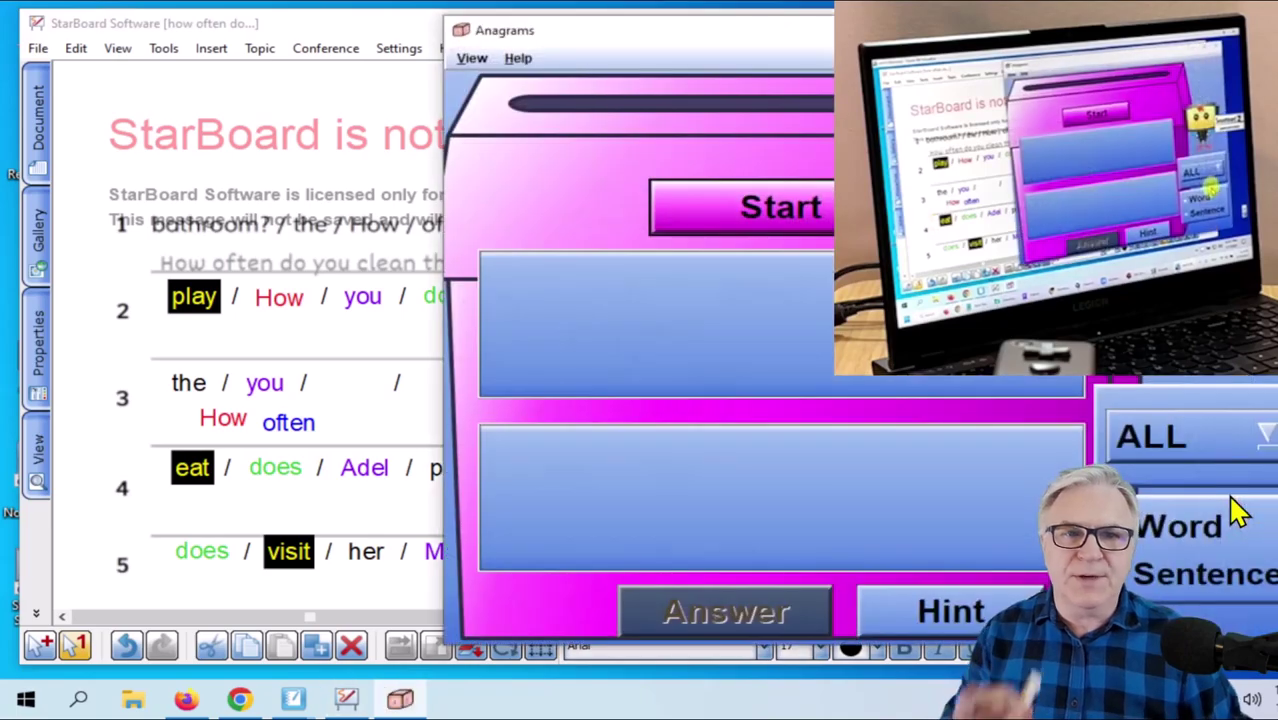
{"action": "left_click_drag", "start_coordinate": [843, 31], "coordinate": [456, 63]}
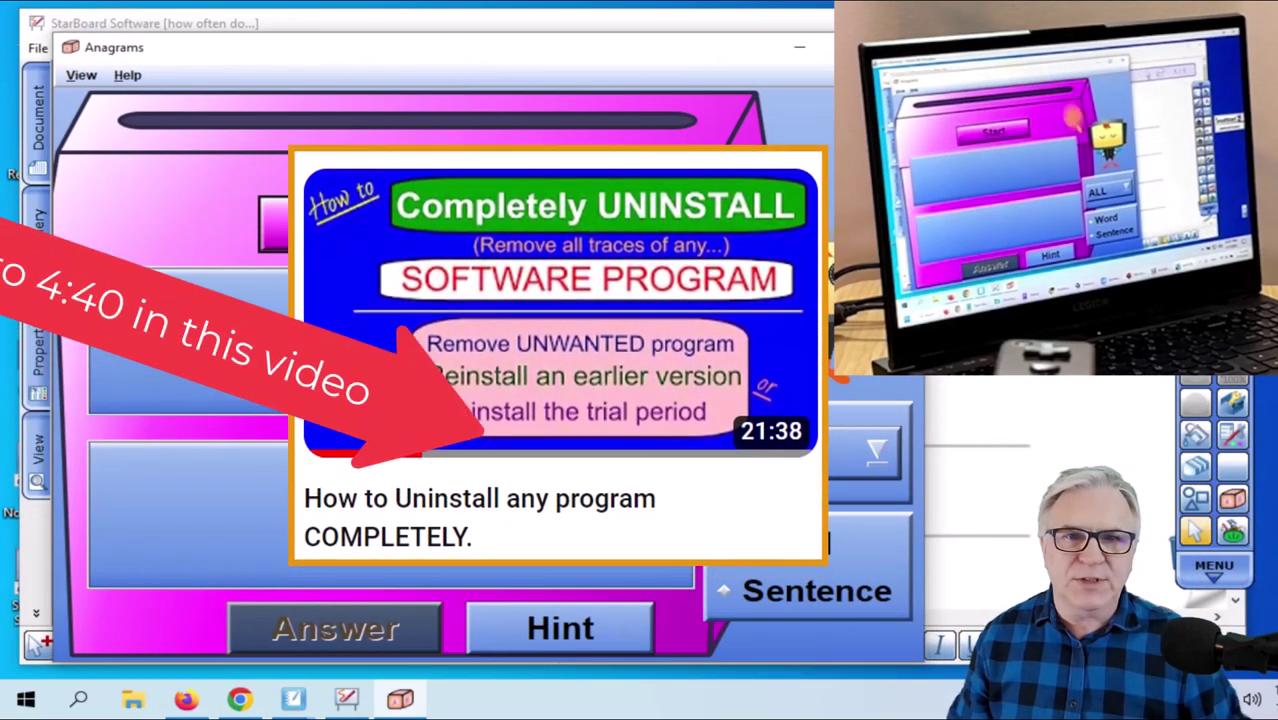
{"action": "left_click", "coordinate": [876, 450]}
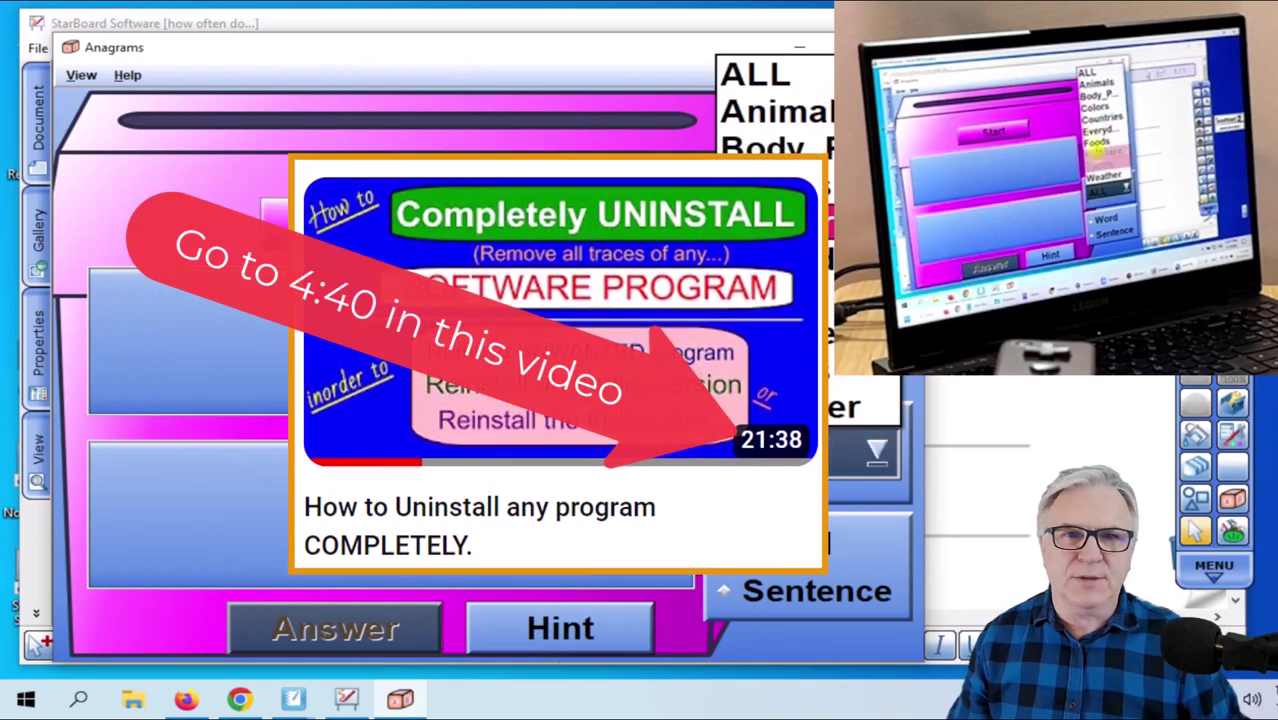
{"action": "left_click", "coordinate": [770, 185]}
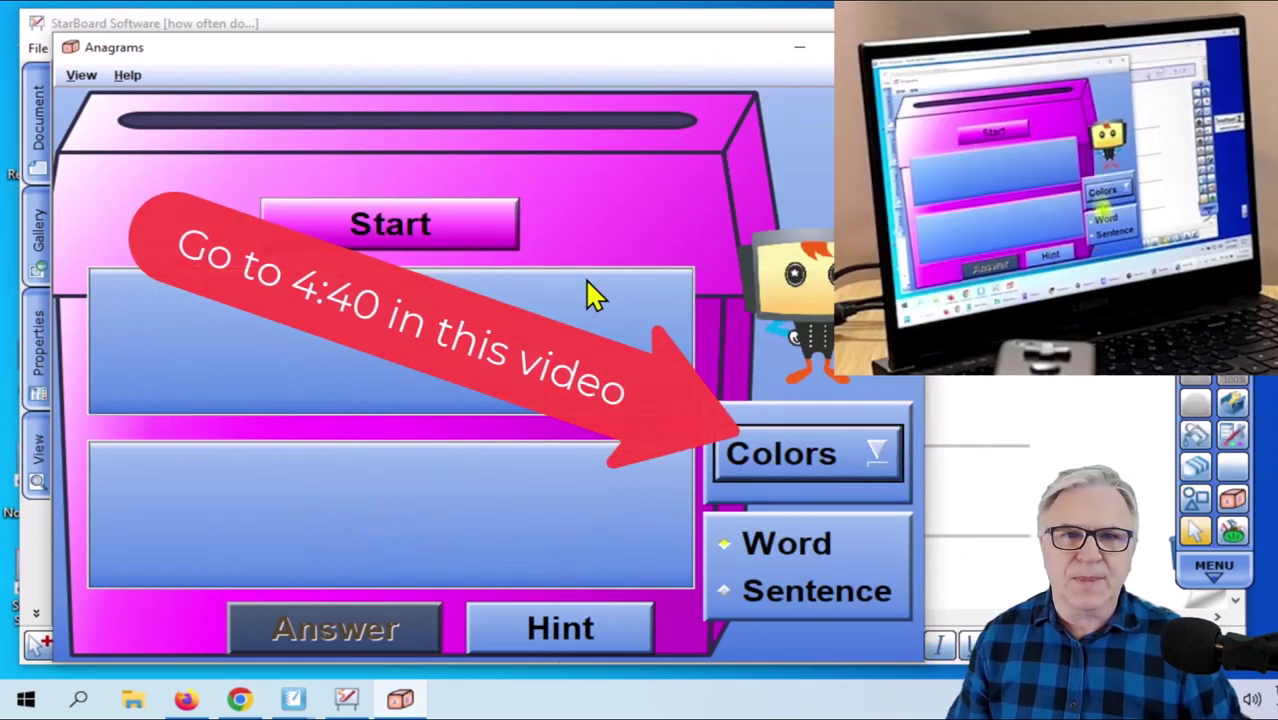
{"action": "left_click", "coordinate": [410, 226]}
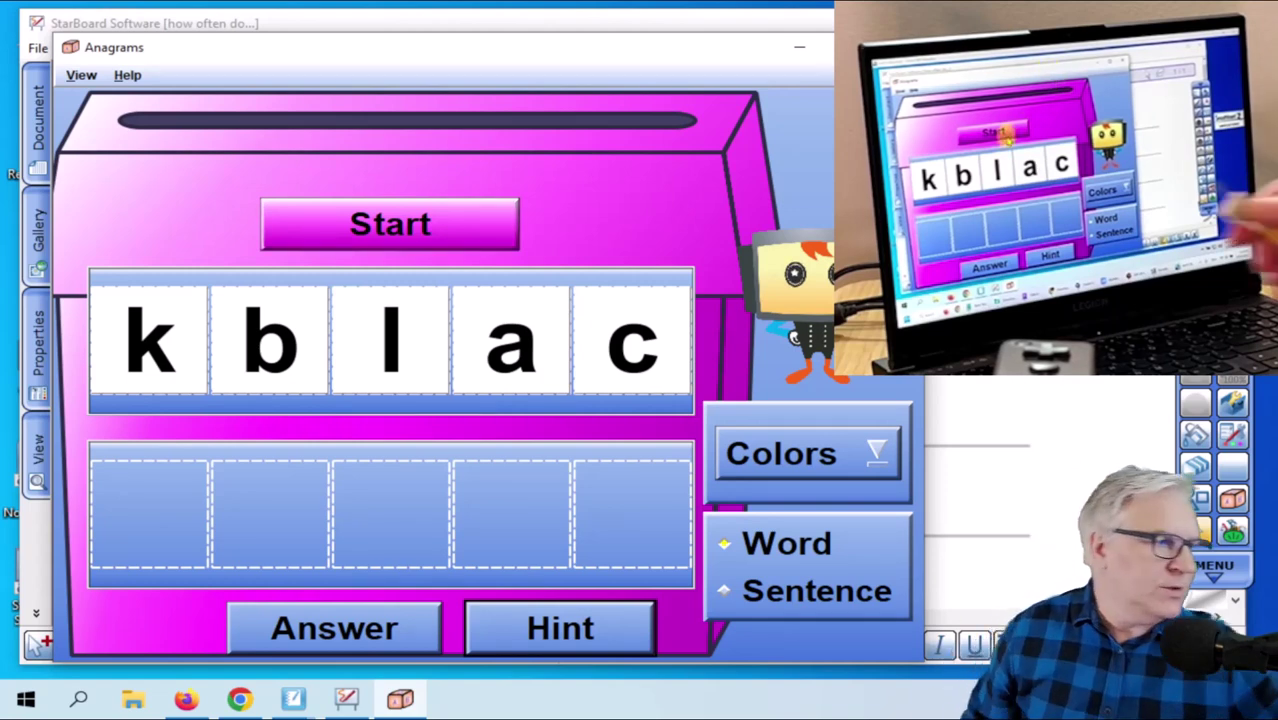
Fill the first four answer spaces with the letters b, l, a and c, using a hint
{"action": "left_click_drag", "start_coordinate": [270, 340], "coordinate": [140, 515]}
{"action": "left_click_drag", "start_coordinate": [414, 337], "coordinate": [285, 519]}
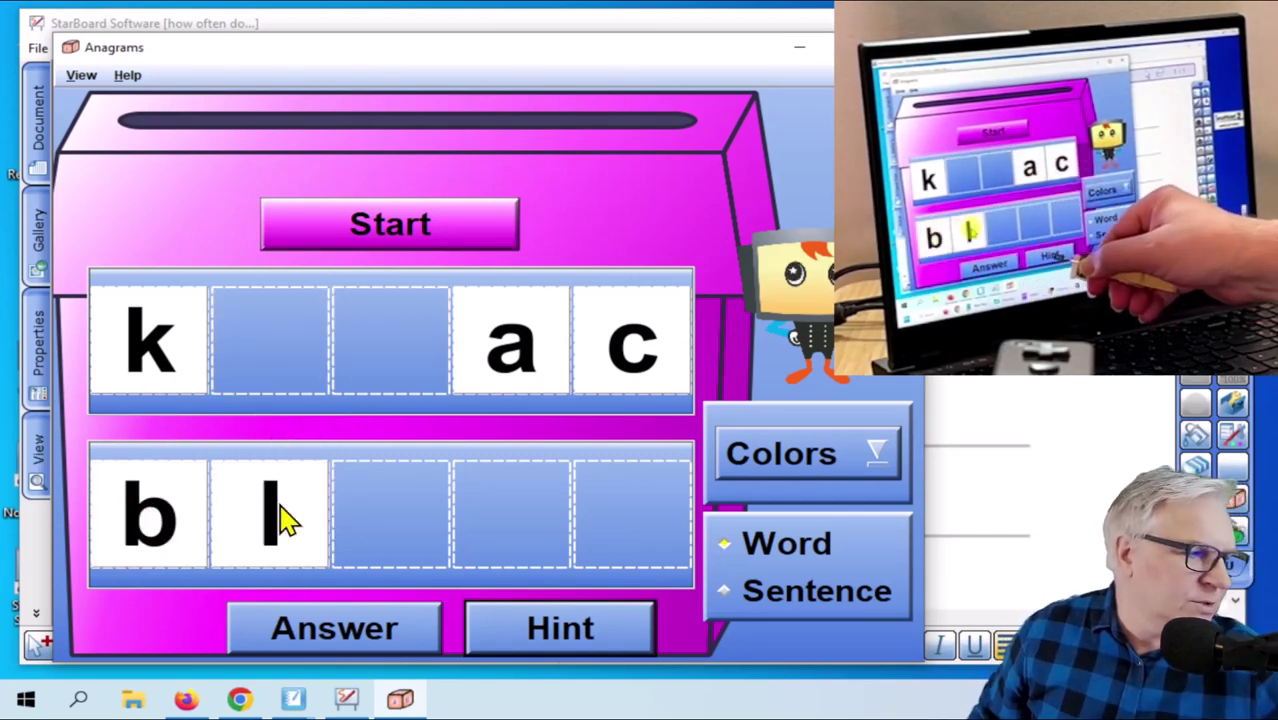
{"action": "left_click", "coordinate": [582, 638]}
{"action": "left_click_drag", "start_coordinate": [510, 340], "coordinate": [414, 522]}
{"action": "left_click_drag", "start_coordinate": [632, 340], "coordinate": [510, 522]}
{"action": "left_click_drag", "start_coordinate": [157, 368], "coordinate": [513, 345]}
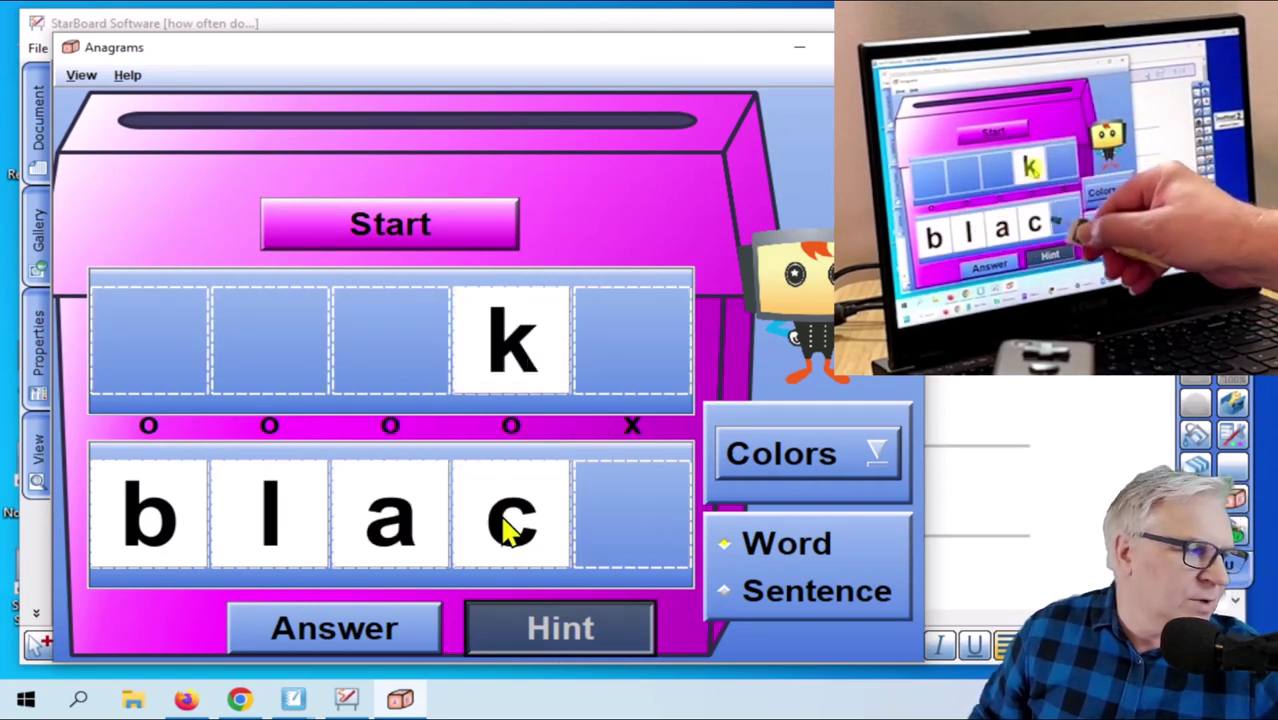
Check the anagram answer, and move the letter k into the fifth answer space
{"action": "left_click_drag", "start_coordinate": [513, 522], "coordinate": [599, 513]}
{"action": "left_click_drag", "start_coordinate": [513, 345], "coordinate": [551, 331]}
{"action": "left_click", "coordinate": [399, 628]}
{"action": "left_click_drag", "start_coordinate": [632, 515], "coordinate": [528, 523]}
{"action": "left_click_drag", "start_coordinate": [560, 377], "coordinate": [650, 533]}
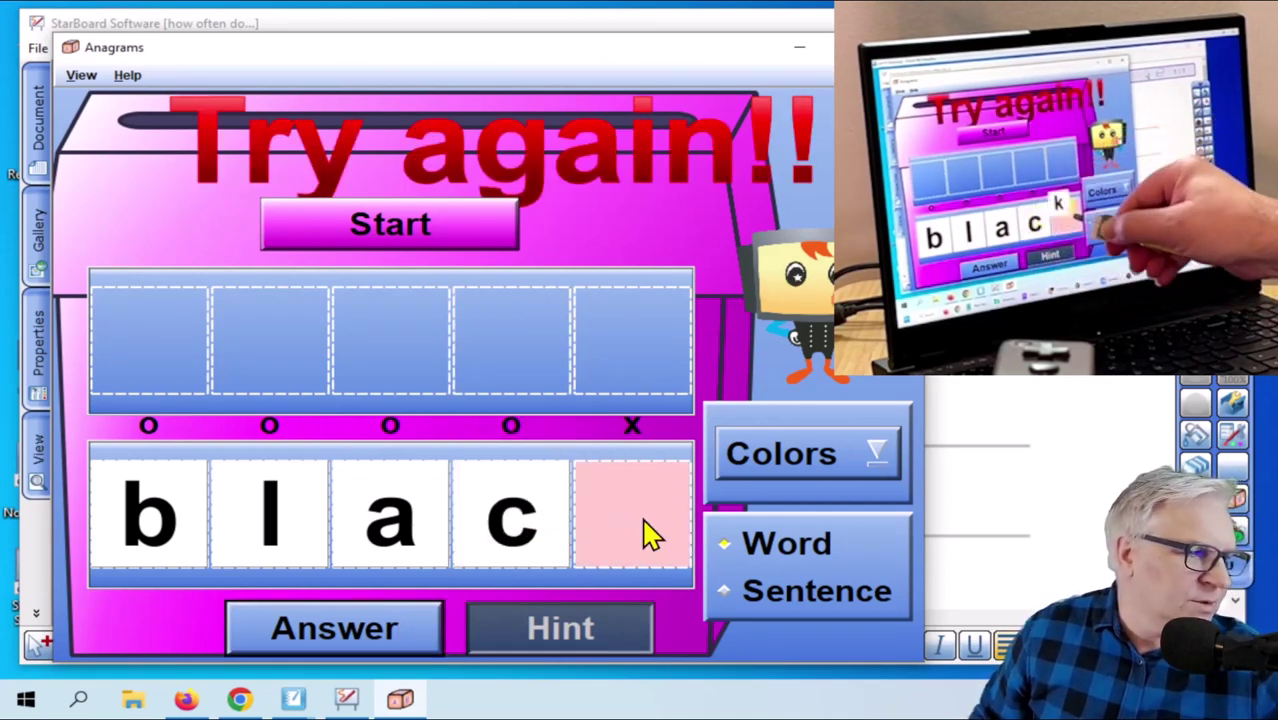
Check the completed anagram answer "black", view the category choices and close the Anagrams game
{"action": "left_click", "coordinate": [399, 628]}
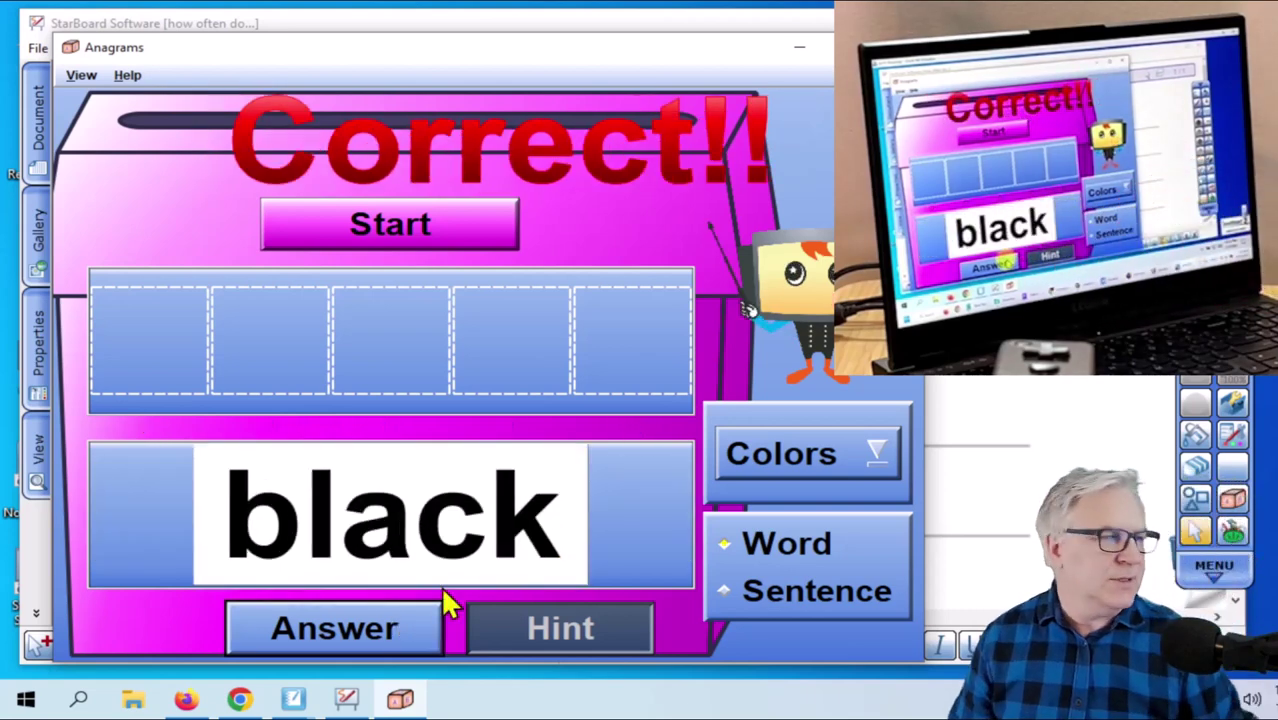
{"action": "left_click", "coordinate": [807, 472]}
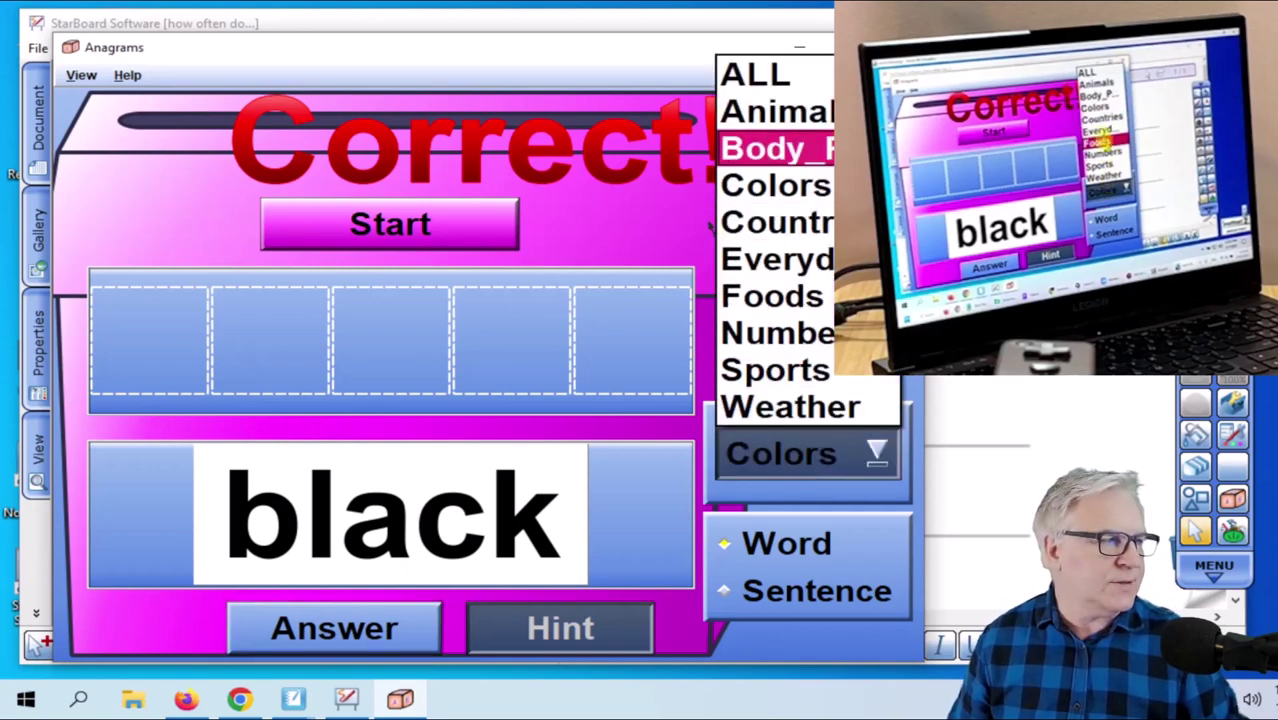
{"action": "left_click", "coordinate": [905, 47]}
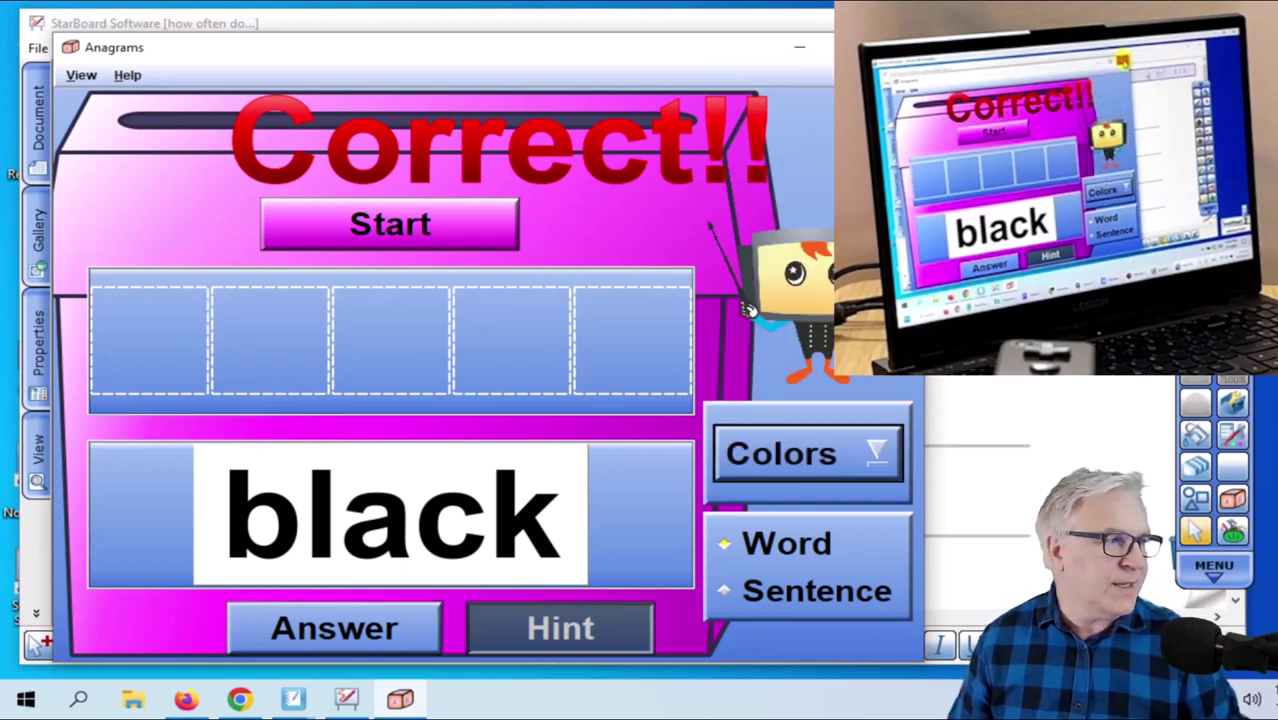
{"action": "left_click", "coordinate": [905, 47]}
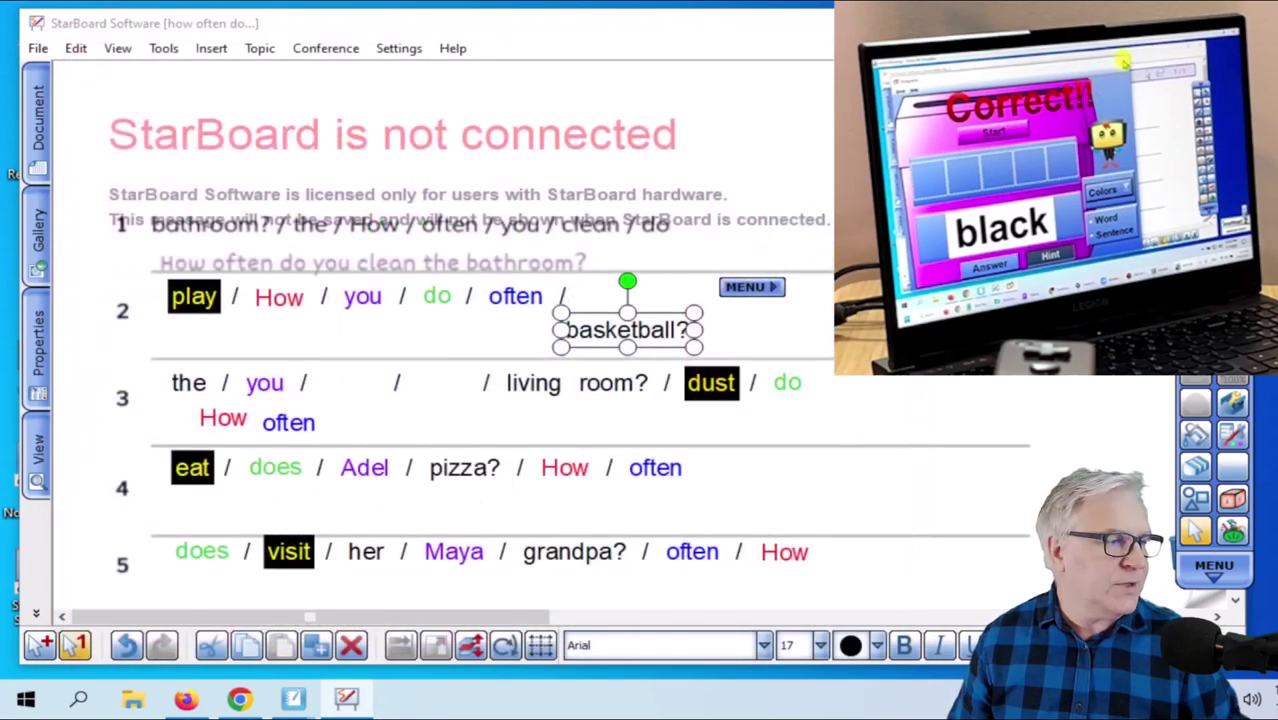
View the Colors, Everyday_Items and Foods word lists in the Word bank, and close it
{"action": "left_click", "coordinate": [1236, 536]}
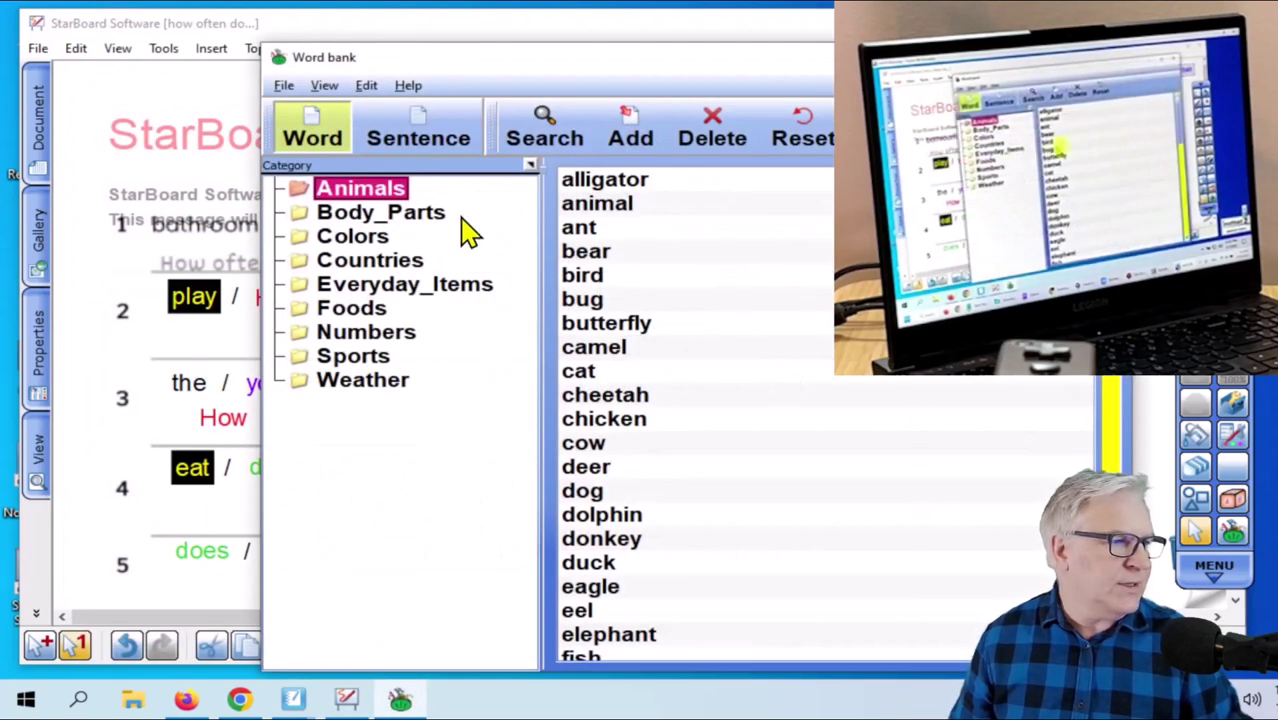
{"action": "left_click", "coordinate": [368, 238]}
{"action": "left_click", "coordinate": [378, 285]}
{"action": "left_click", "coordinate": [362, 310]}
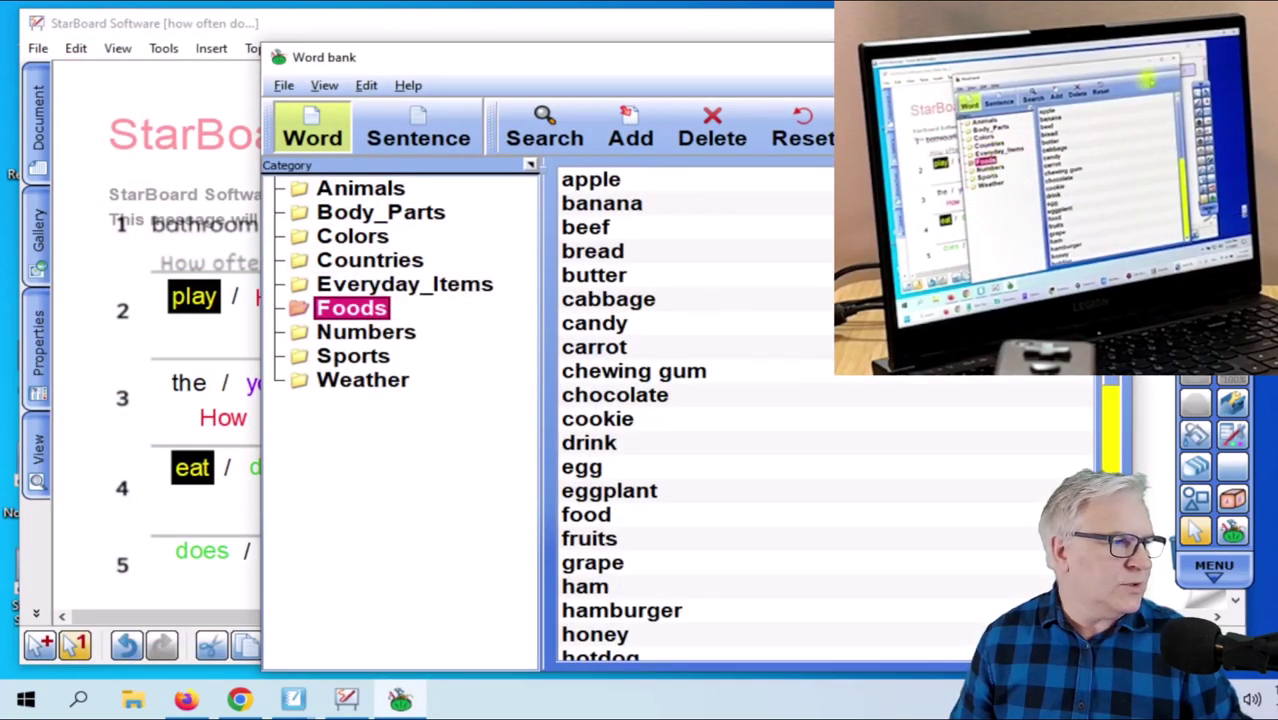
{"action": "left_click", "coordinate": [1233, 532]}
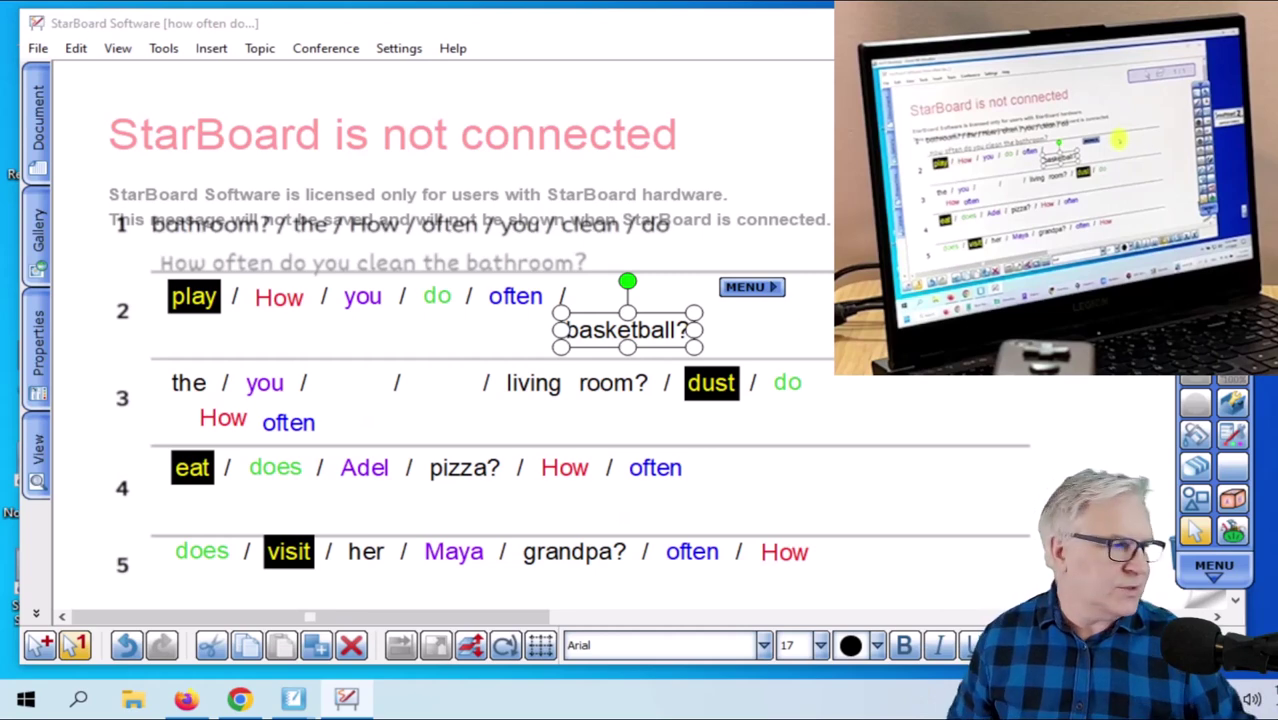
Close StarBoard Software and open the metric version of i-learn: math toolbox
{"action": "left_click", "coordinate": [1195, 445]}
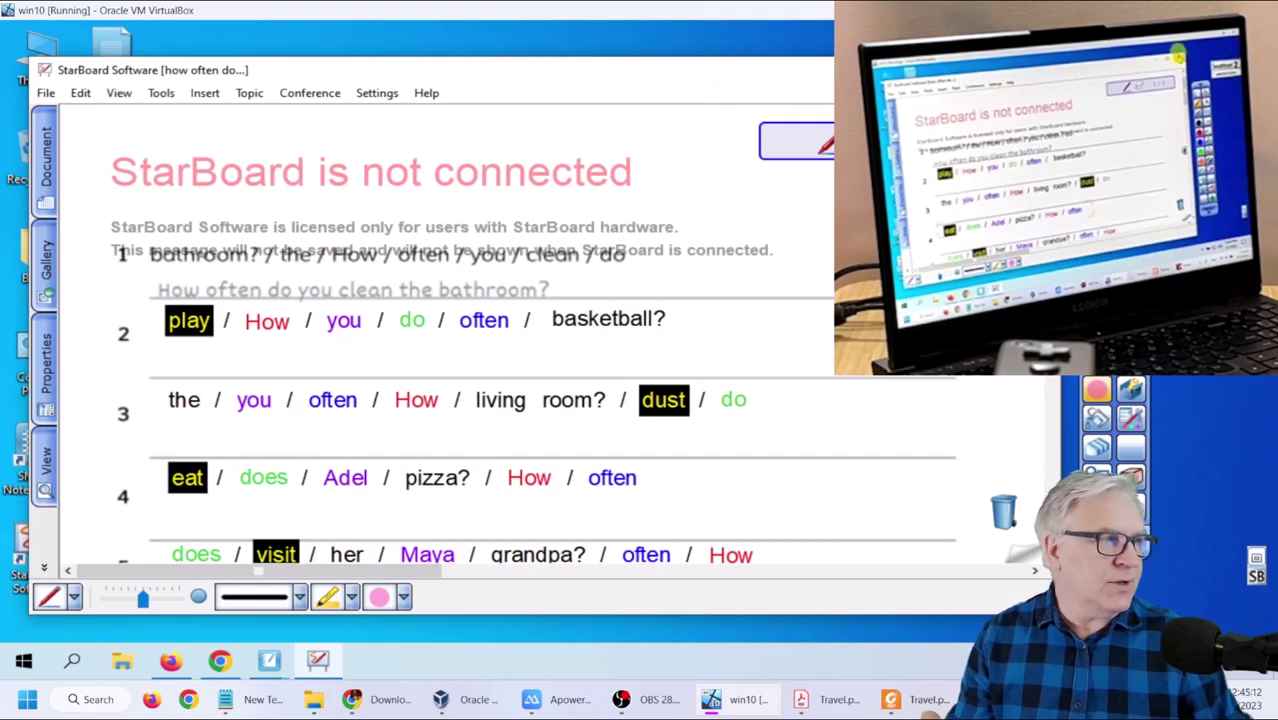
{"action": "left_click", "coordinate": [1060, 70]}
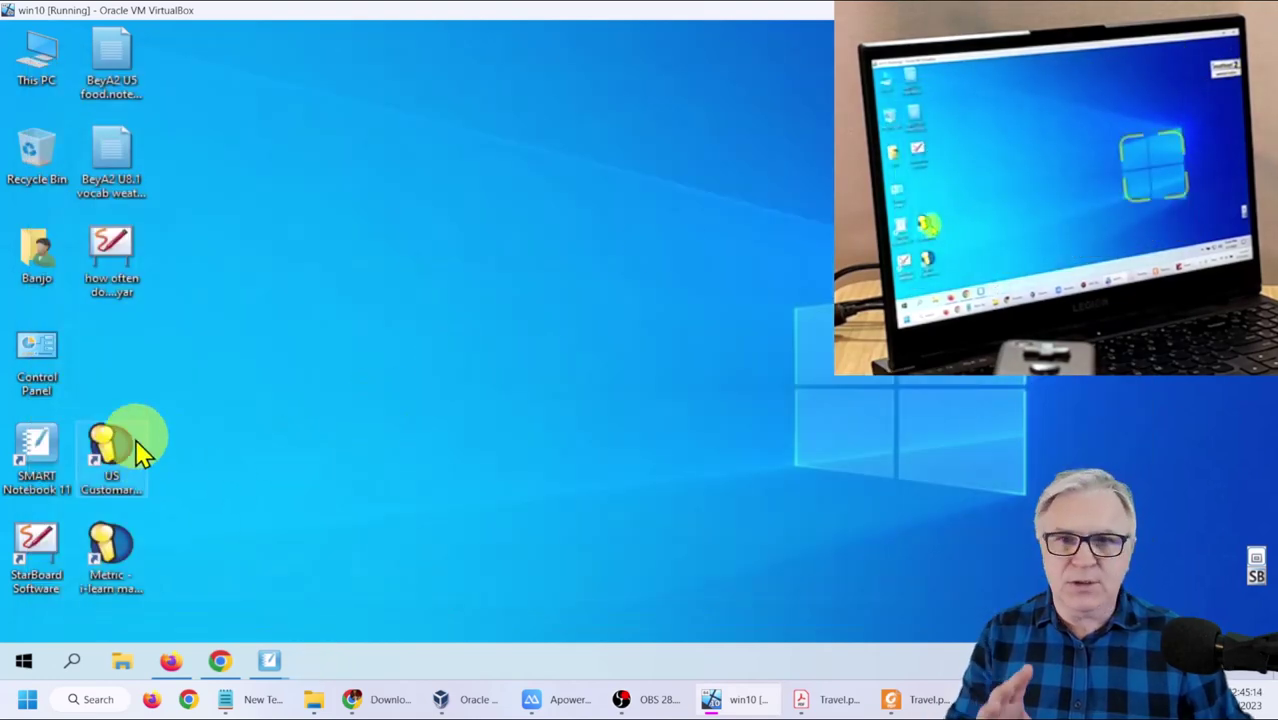
{"action": "double_click", "coordinate": [107, 555]}
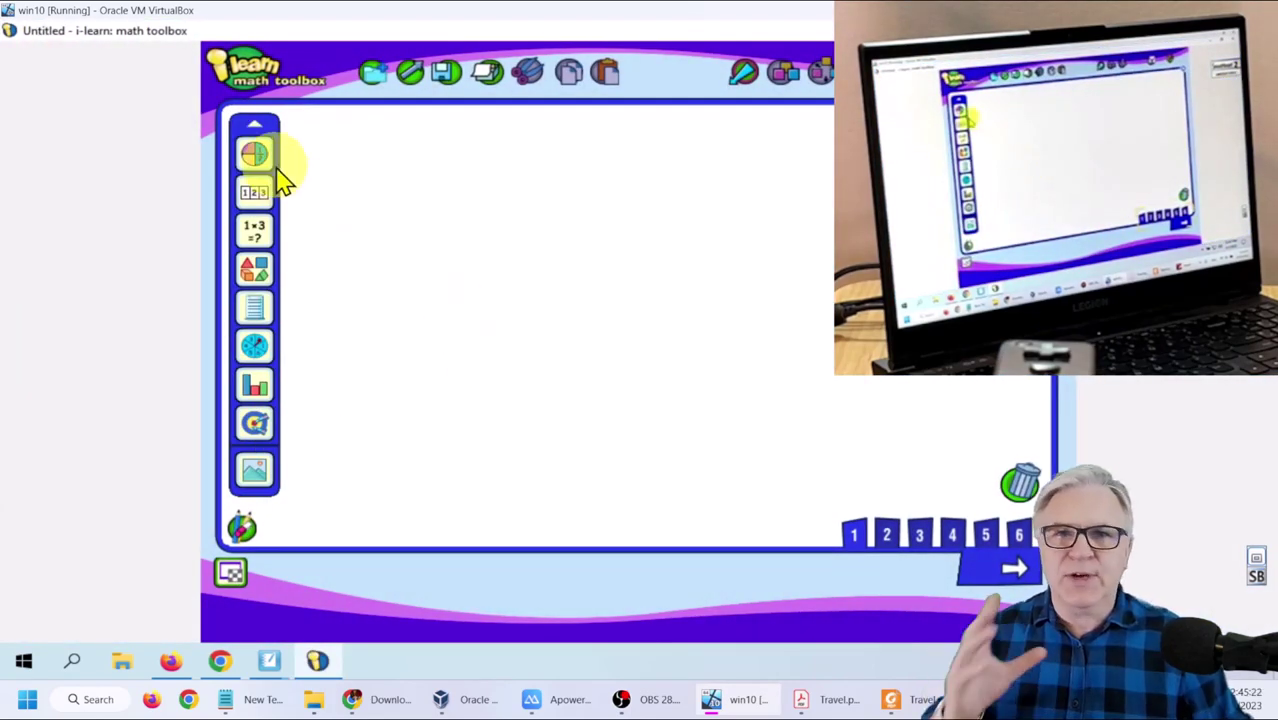
Look through the math toolboxes, including Fractions and Numbers, and add the calendar from the Measures Toolbox to the page
{"action": "left_click", "coordinate": [254, 152]}
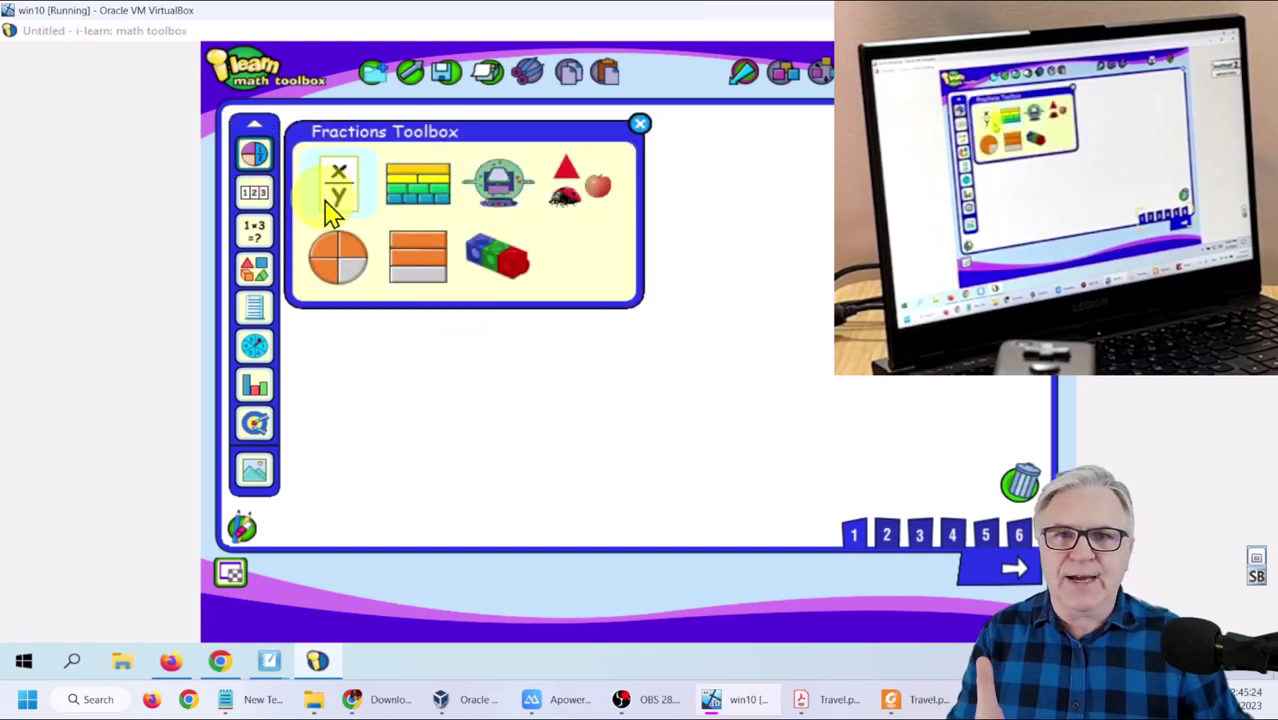
{"action": "left_click", "coordinate": [269, 196]}
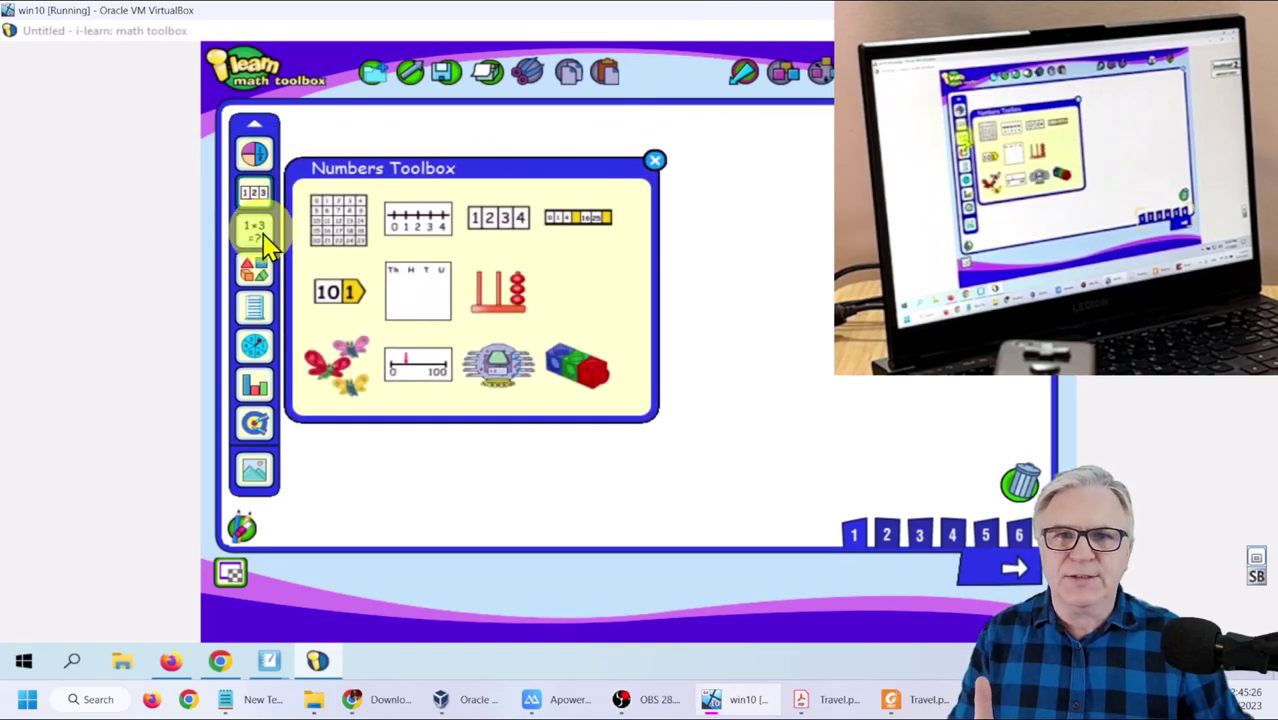
{"action": "left_click", "coordinate": [262, 236]}
{"action": "left_click", "coordinate": [260, 284]}
{"action": "left_click", "coordinate": [254, 316]}
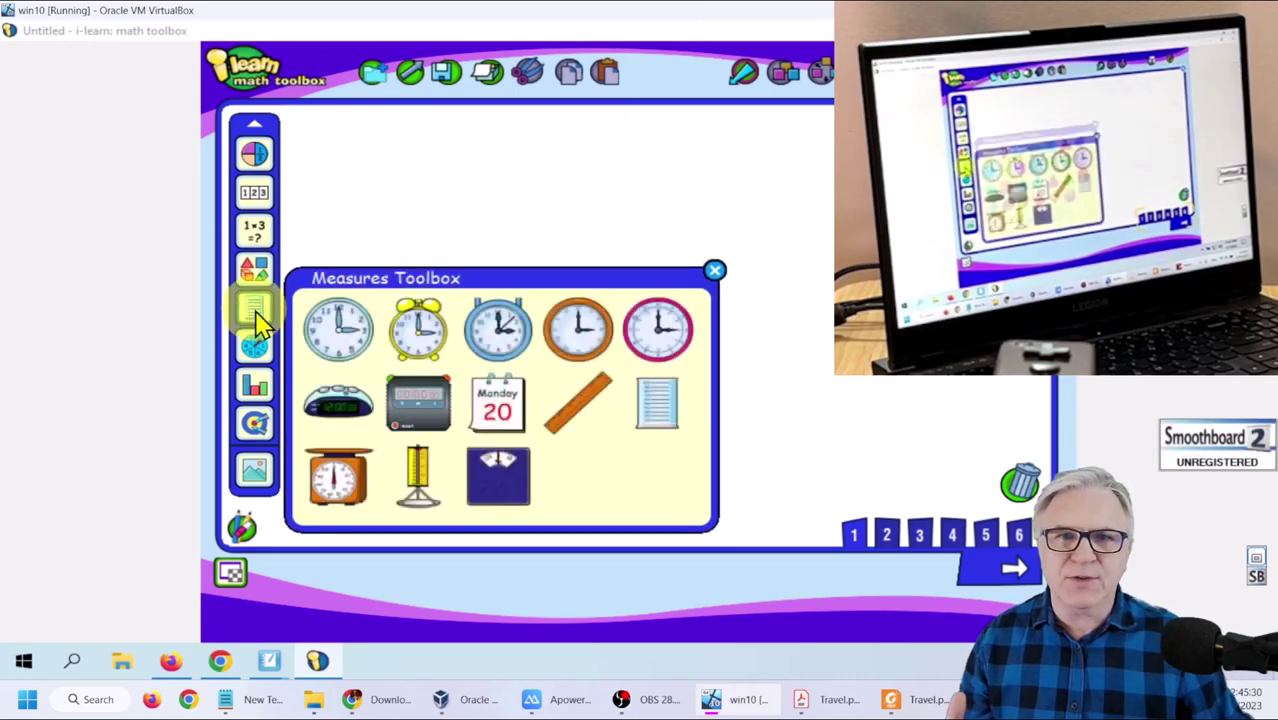
{"action": "left_click", "coordinate": [503, 410]}
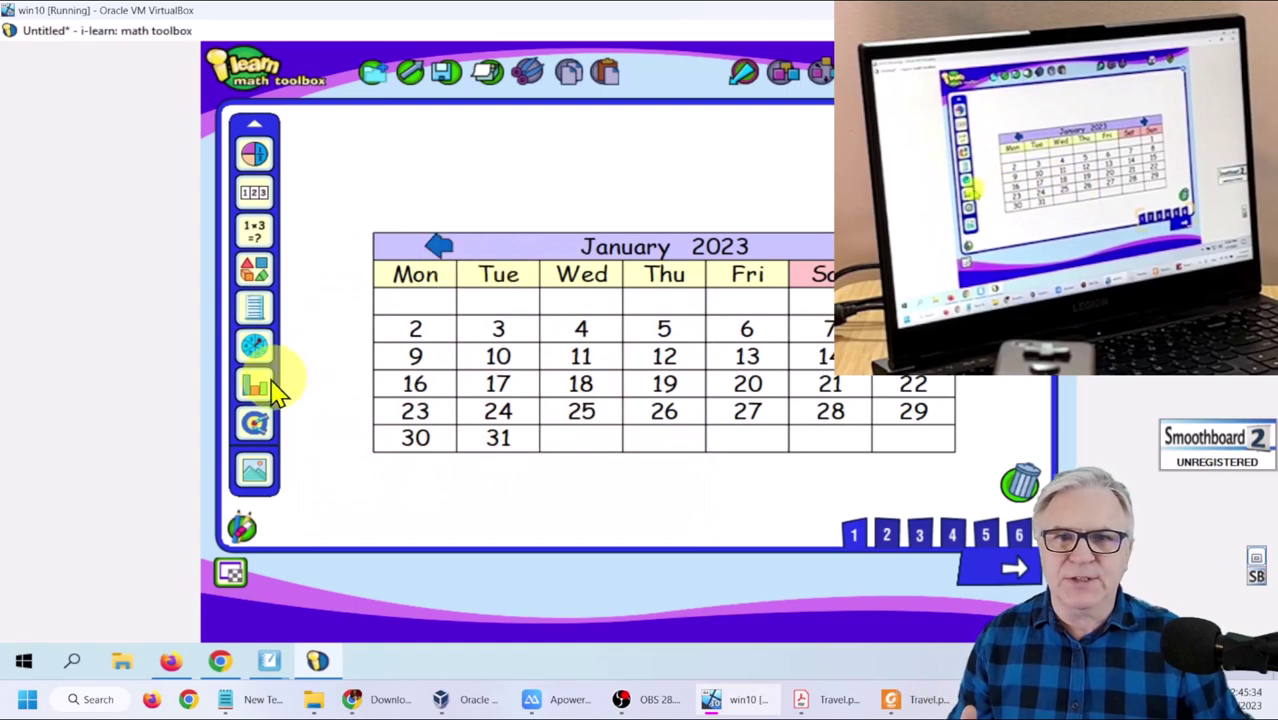
Add a six-section number spinner to the page over the calendar and spin it
{"action": "left_click", "coordinate": [255, 350]}
{"action": "left_click", "coordinate": [337, 380]}
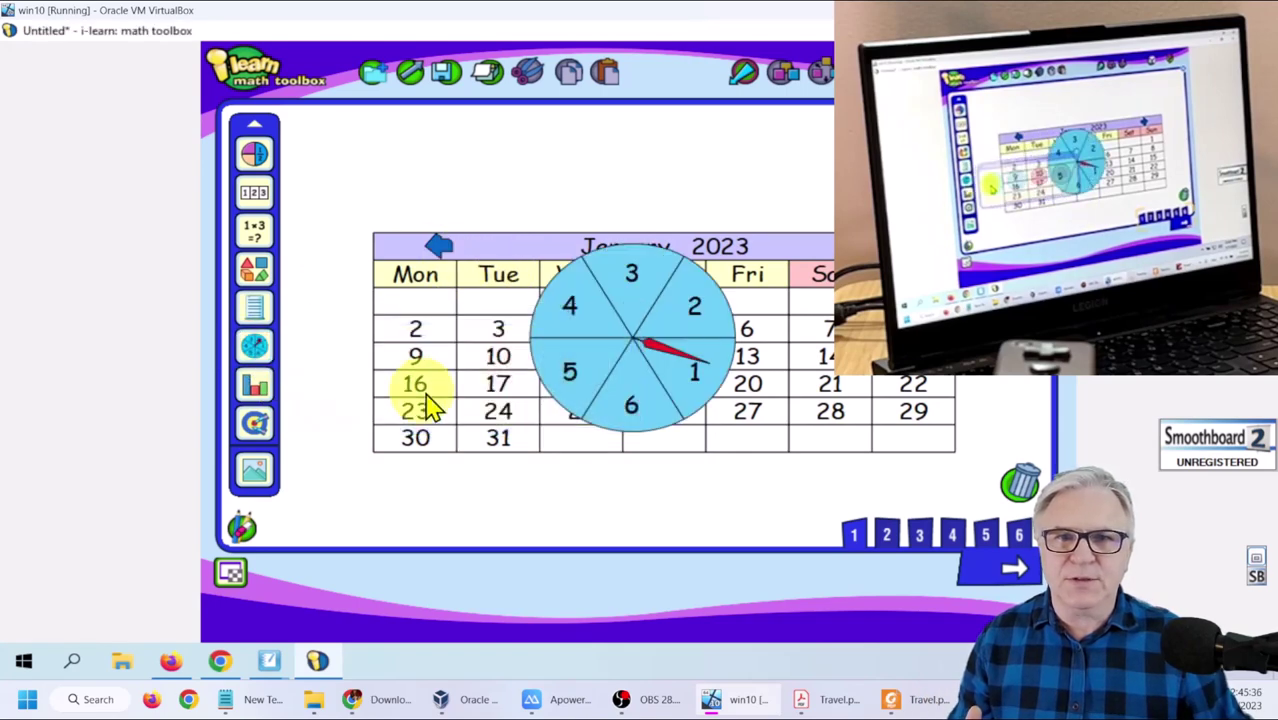
{"action": "left_click", "coordinate": [579, 357]}
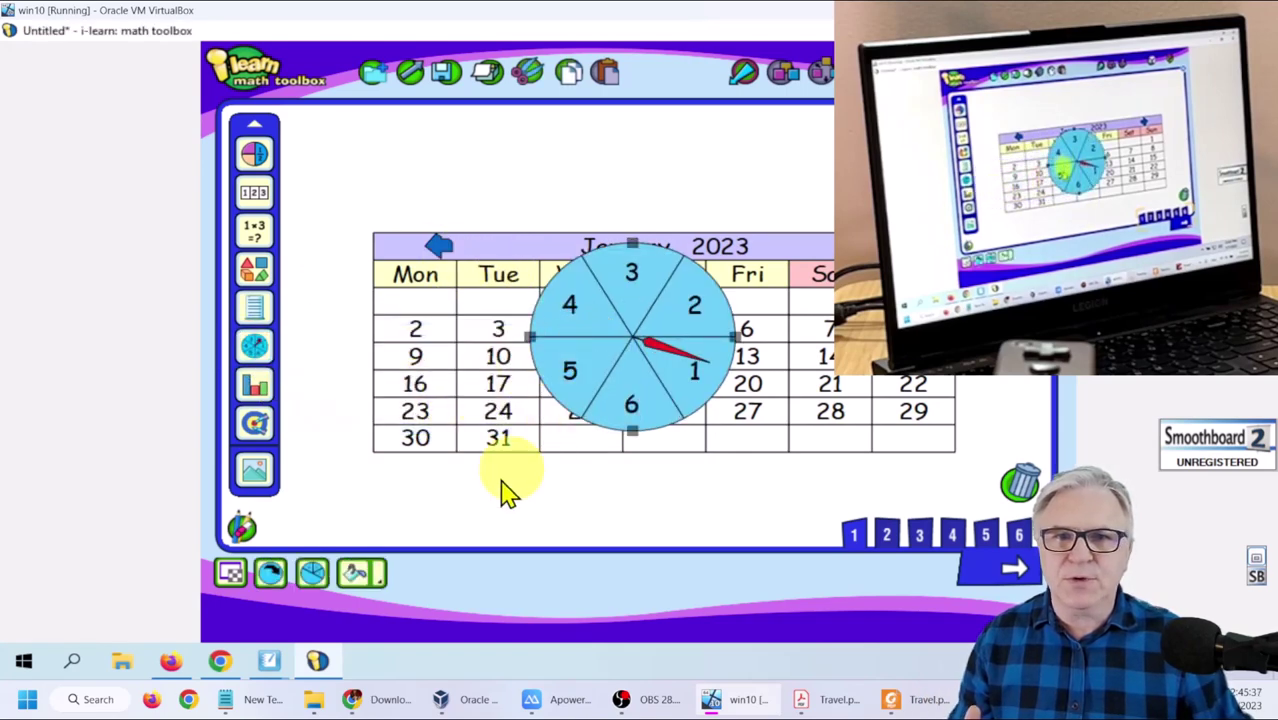
{"action": "left_click", "coordinate": [276, 583]}
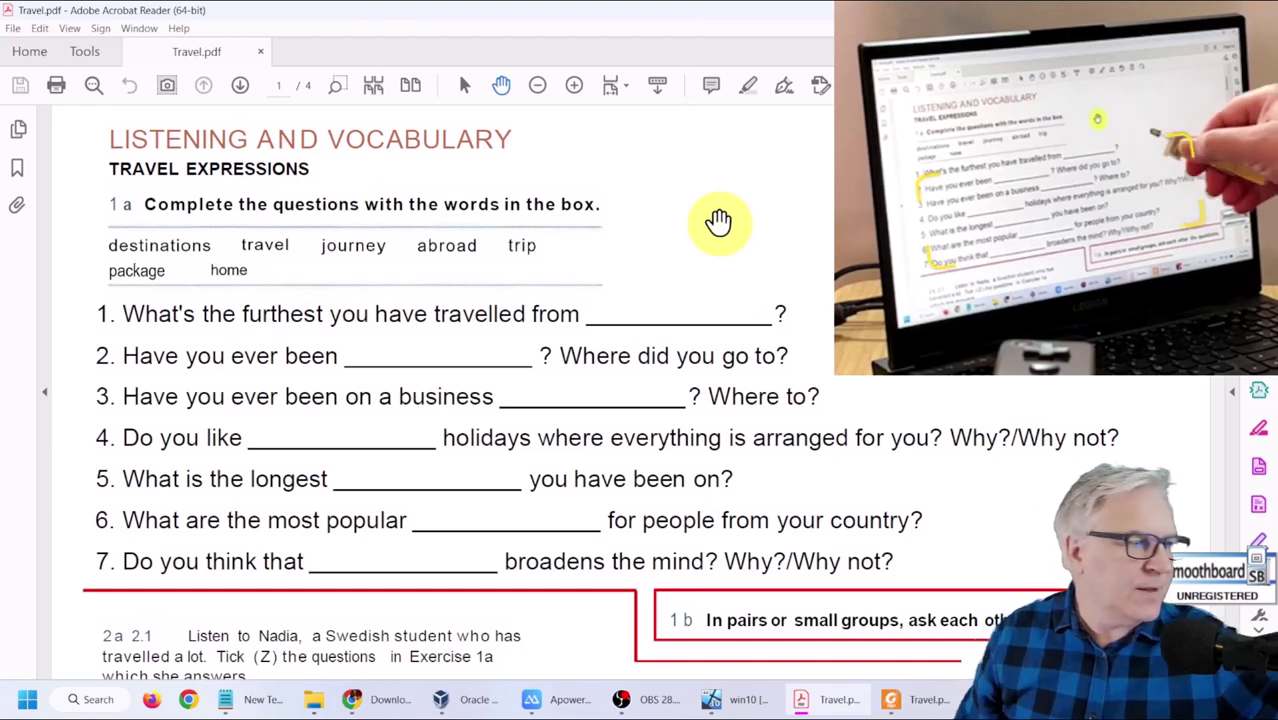
In Travel.pdf in Adobe Acrobat Reader, move abroad to the blank of question 2 and journey to the blank of question 4
{"action": "left_click_drag", "start_coordinate": [718, 221], "coordinate": [824, 229]}
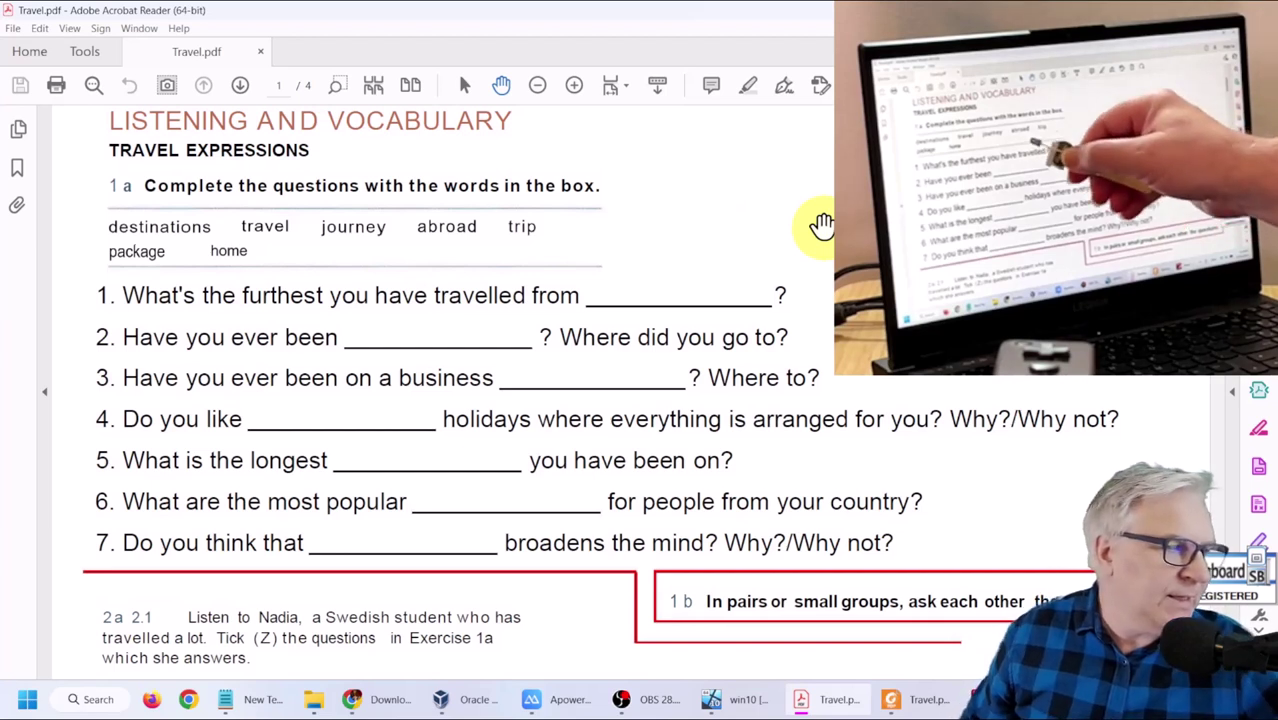
{"action": "left_click_drag", "start_coordinate": [456, 228], "coordinate": [450, 328]}
{"action": "left_click_drag", "start_coordinate": [353, 226], "coordinate": [404, 408]}
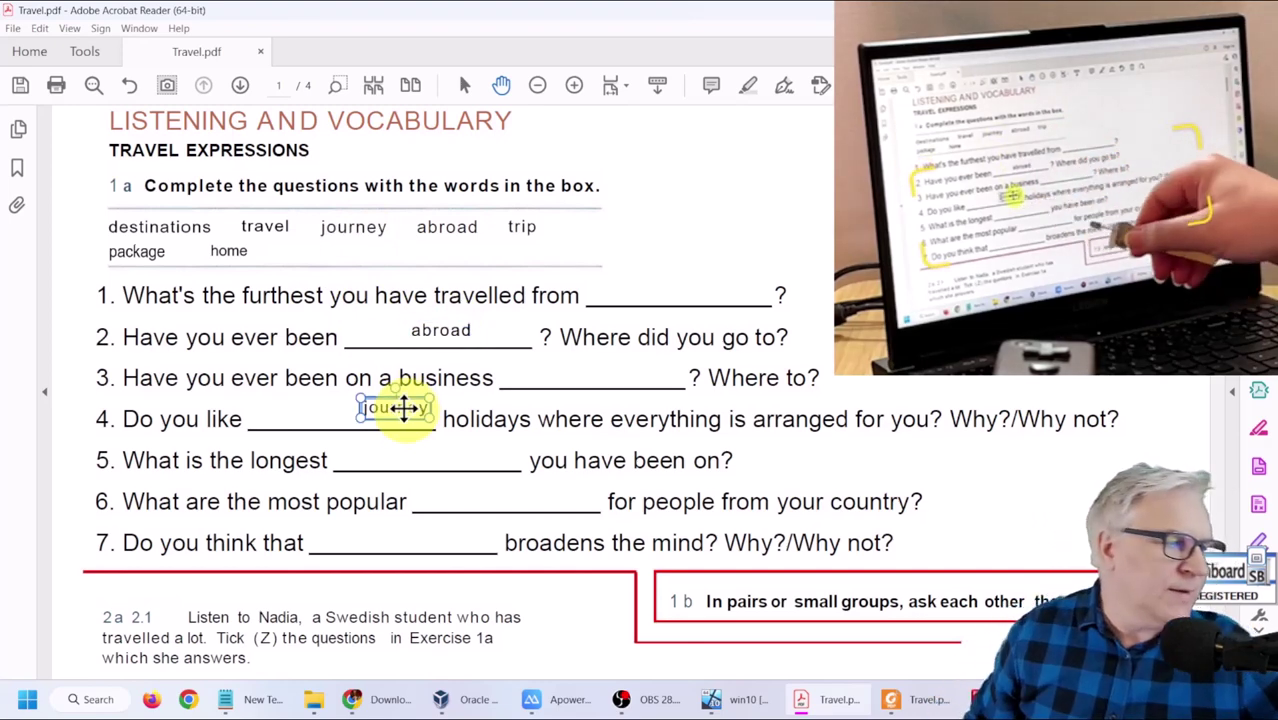
Play the embedded audio recording below exercise 2b and pause it
{"action": "scroll", "coordinate": [642, 414], "scroll_direction": "down", "scroll_amount": 5}
{"action": "scroll", "coordinate": [585, 314], "scroll_direction": "down", "scroll_amount": 3}
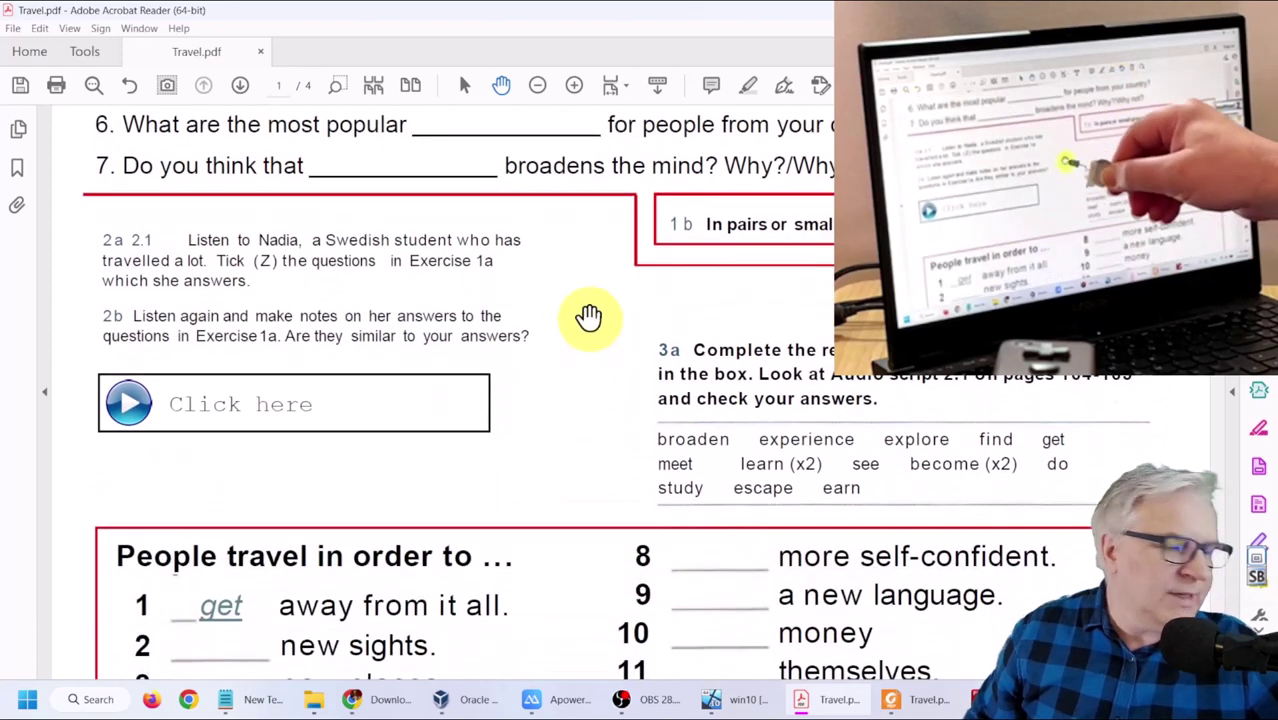
{"action": "left_click", "coordinate": [130, 405]}
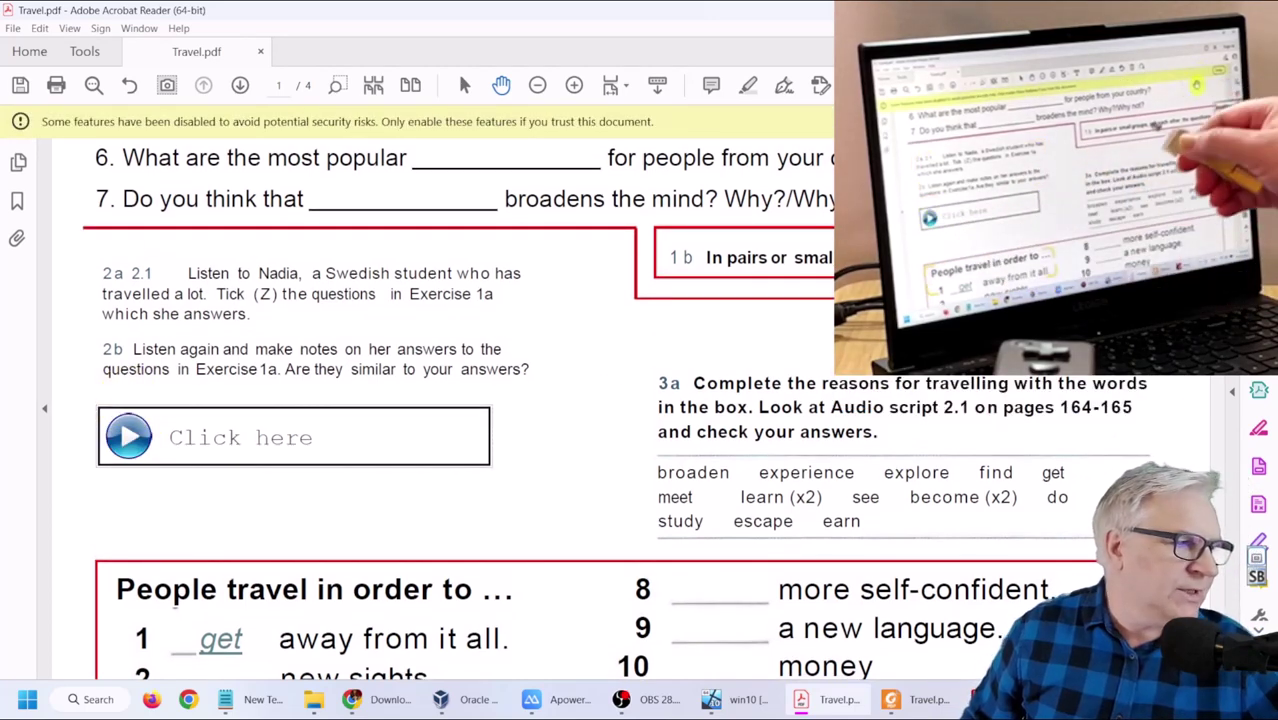
{"action": "left_click", "coordinate": [127, 402]}
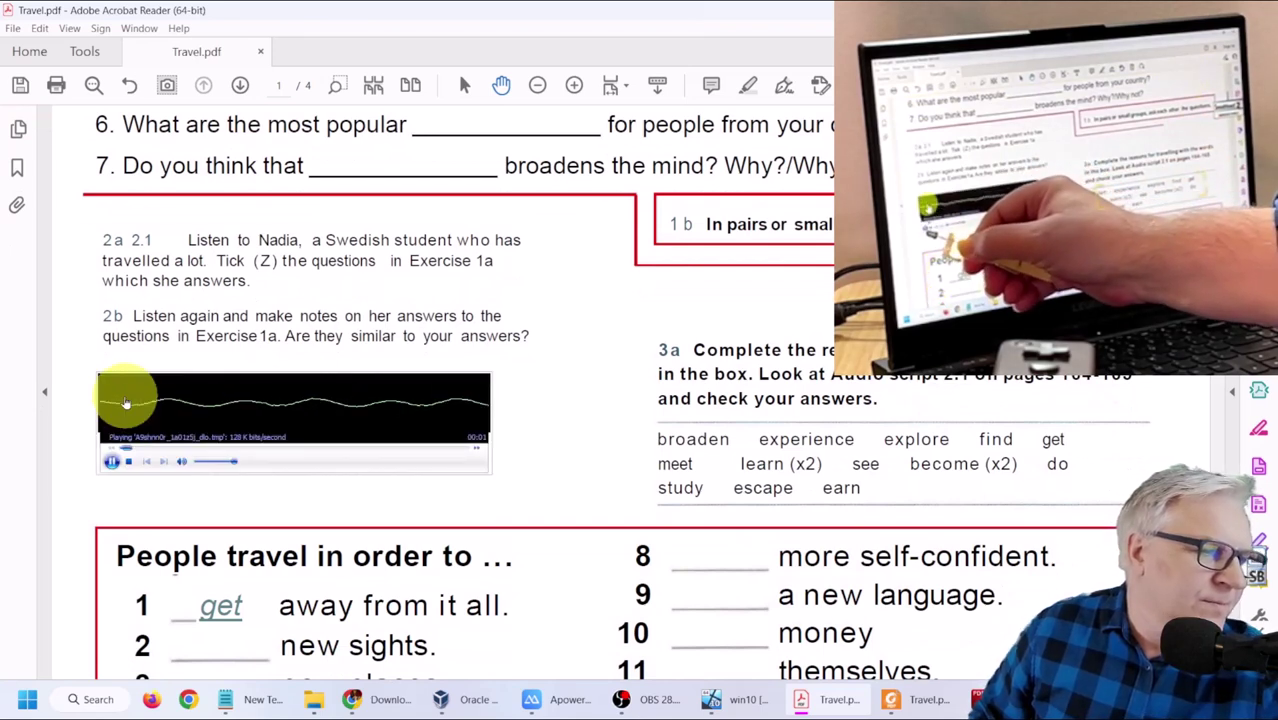
{"action": "left_click", "coordinate": [111, 461]}
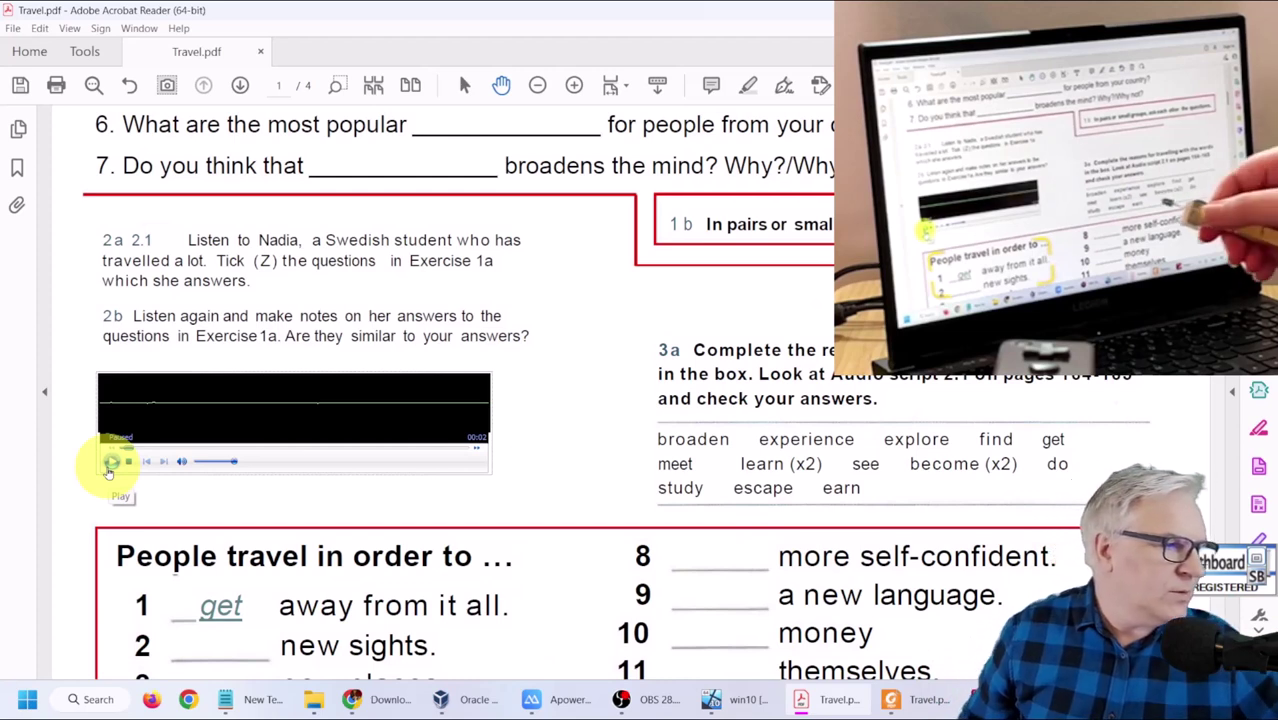
{"action": "left_click_drag", "start_coordinate": [608, 428], "coordinate": [605, 337]}
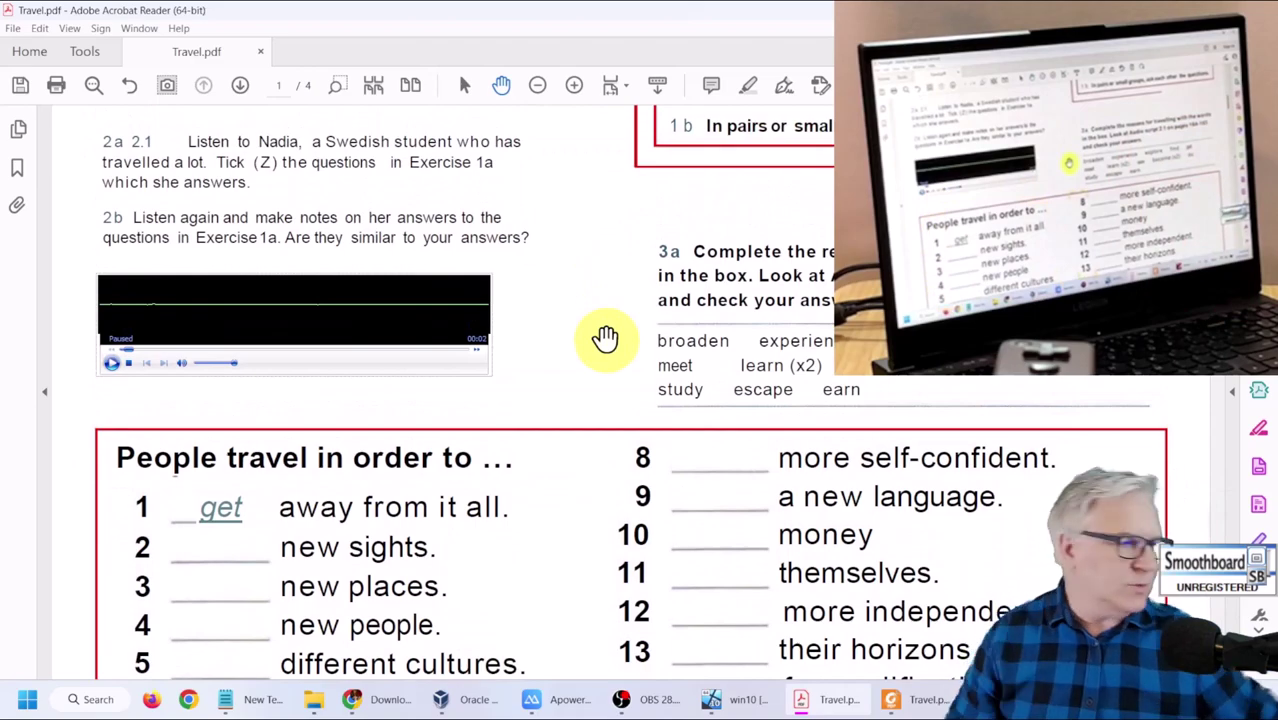
Switch to Travel.pdf in Foxit PDF Reader and try to mark out an Audio & Video area beside the Listening and Vocabulary heading
{"action": "left_click", "coordinate": [928, 698]}
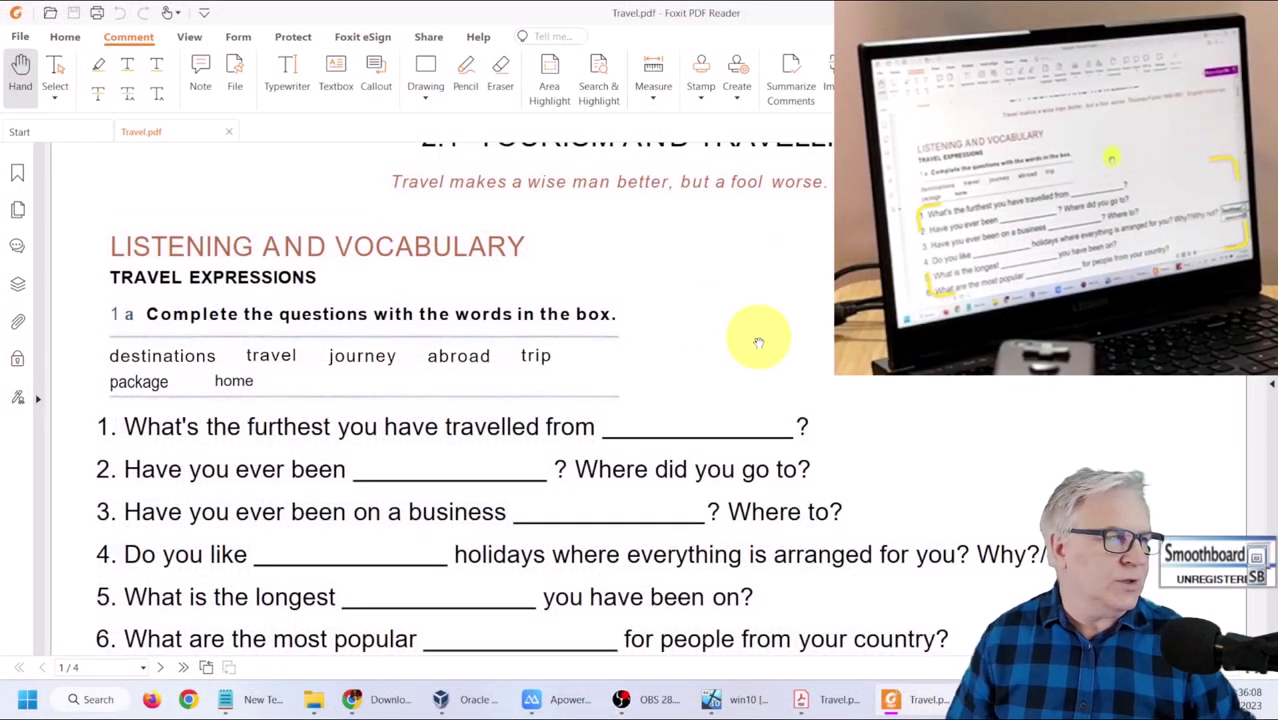
{"action": "left_click", "coordinate": [66, 37]}
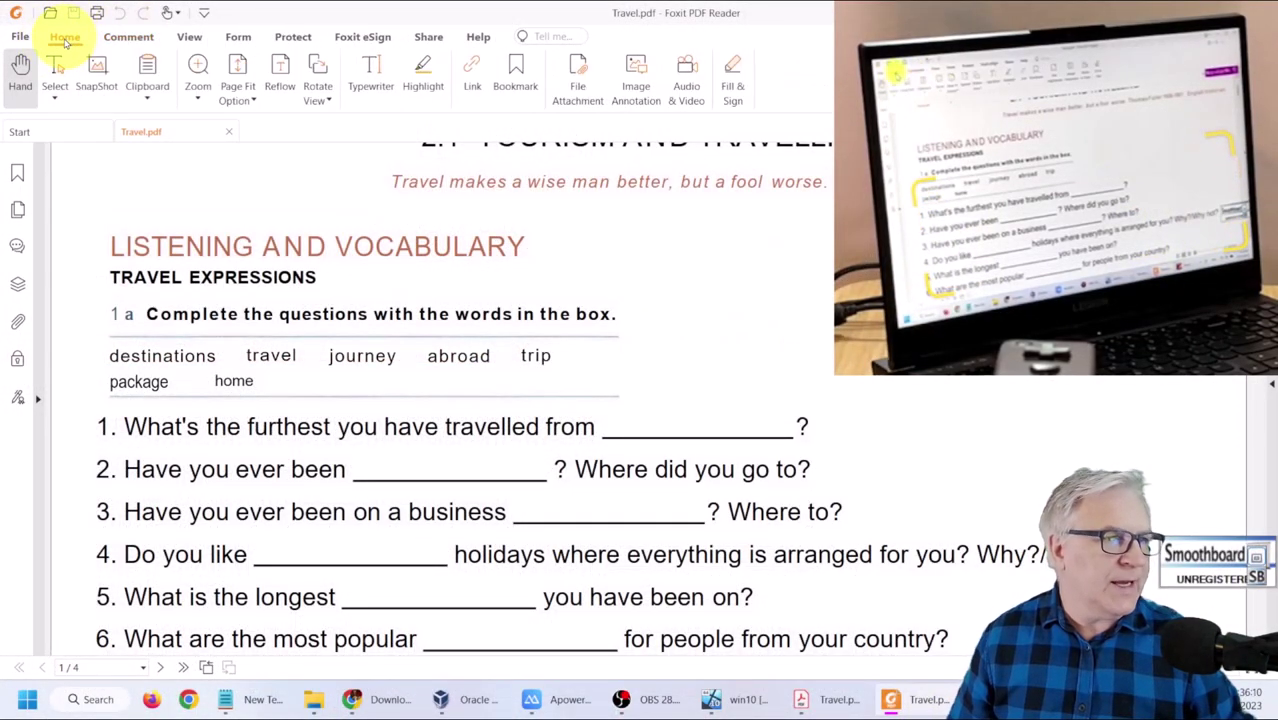
{"action": "left_click", "coordinate": [686, 78]}
{"action": "left_click_drag", "start_coordinate": [636, 236], "coordinate": [820, 312]}
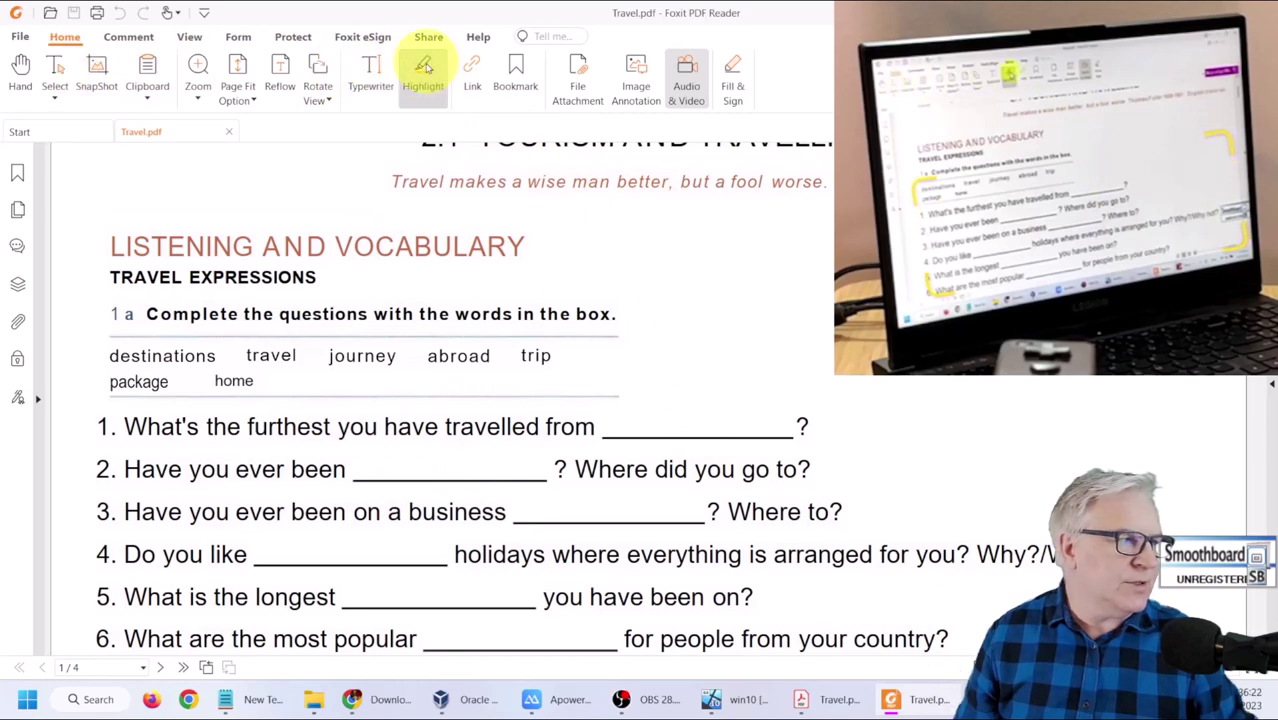
Draw a freehand red wavy line with the Pencil tool in the blank space beside the Listening and Vocabulary heading
{"action": "left_click", "coordinate": [126, 36]}
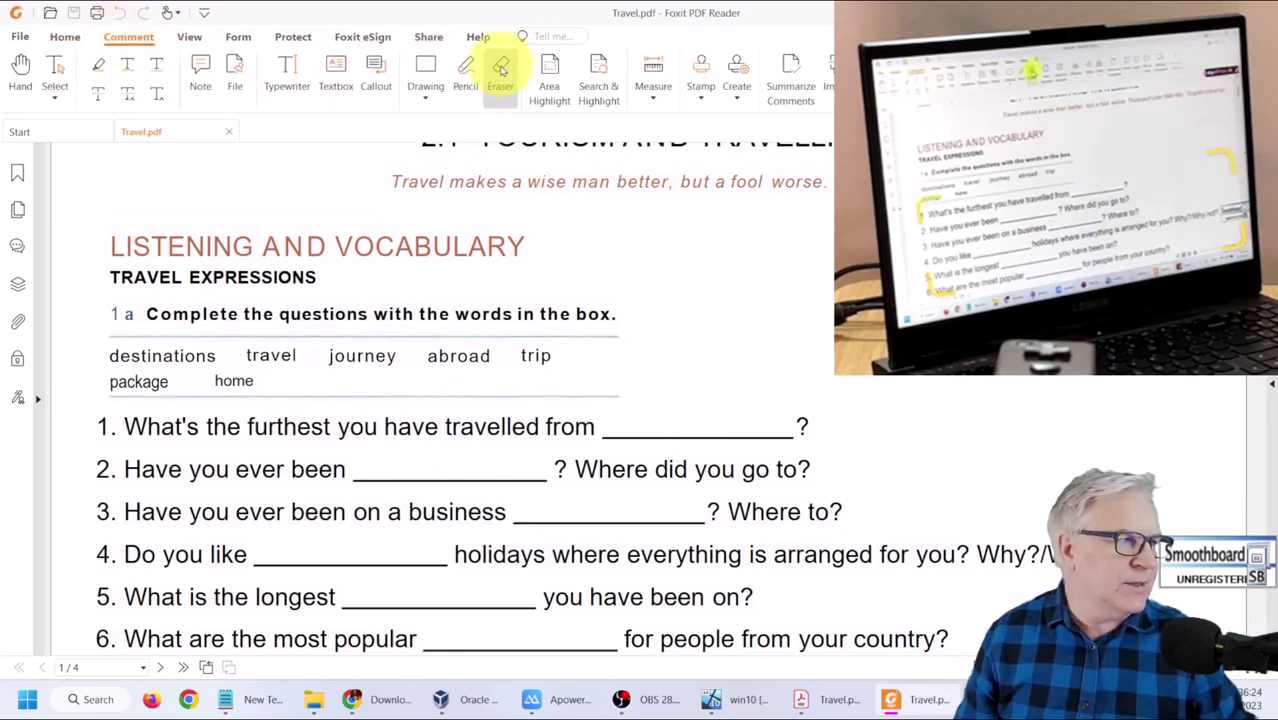
{"action": "double_click", "coordinate": [465, 68]}
{"action": "mouse_move", "coordinate": [700, 243]}
{"action": "left_mouse_down"}
{"action": "mouse_move", "coordinate": [747, 286]}
{"action": "mouse_move", "coordinate": [848, 336]}
{"action": "left_mouse_up"}
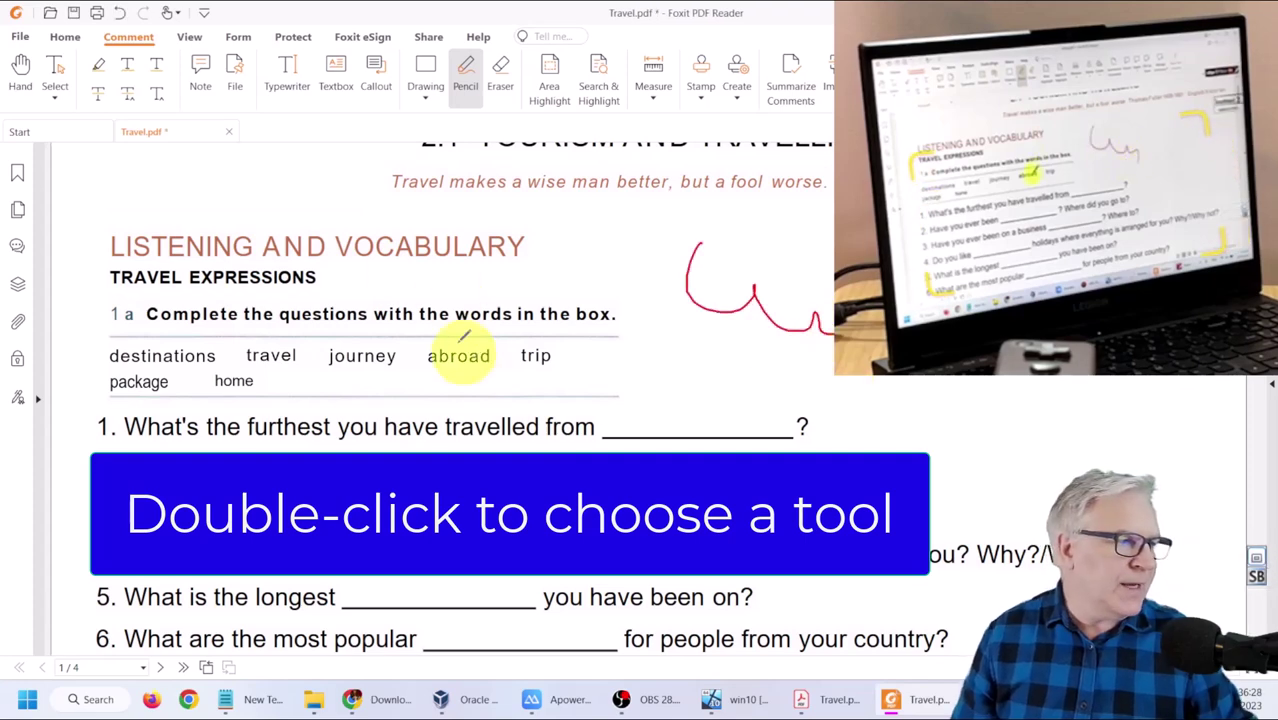
Using the Hand tool, move journey to the blank of question 1 and abroad to the blank of question 2
{"action": "left_click", "coordinate": [20, 68]}
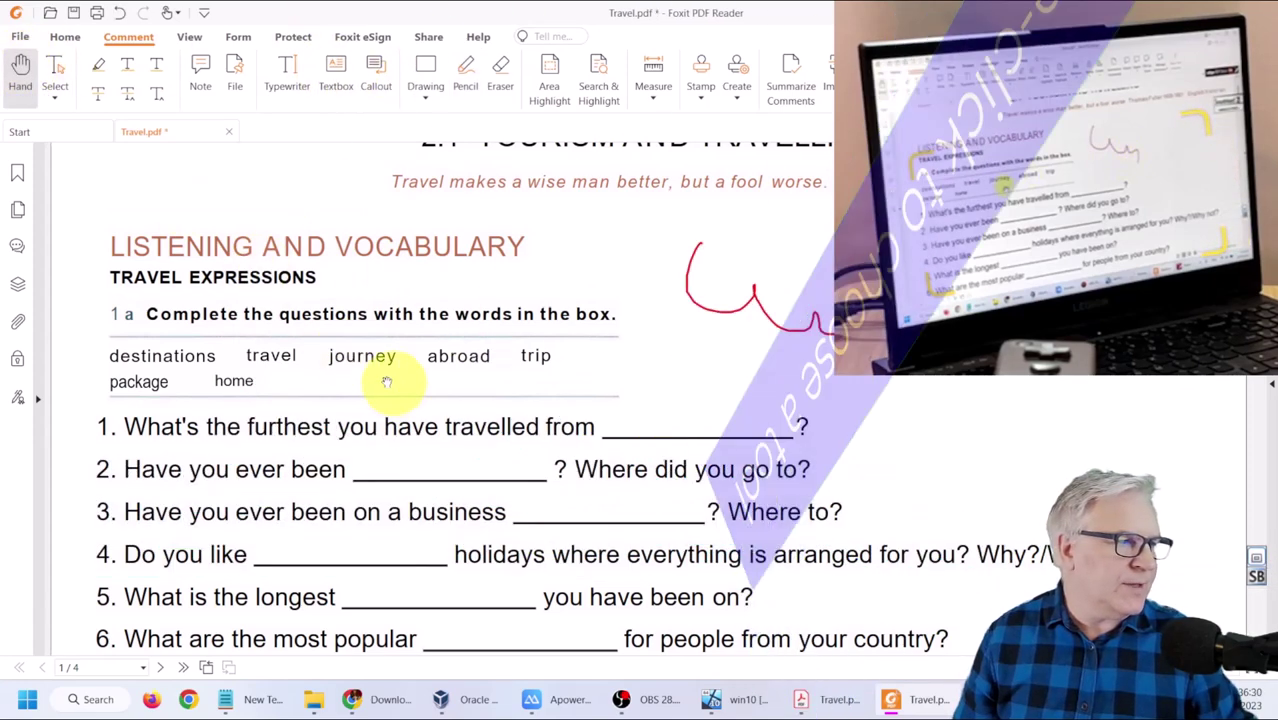
{"action": "left_click_drag", "start_coordinate": [365, 358], "coordinate": [693, 410]}
{"action": "left_click_drag", "start_coordinate": [459, 355], "coordinate": [452, 458]}
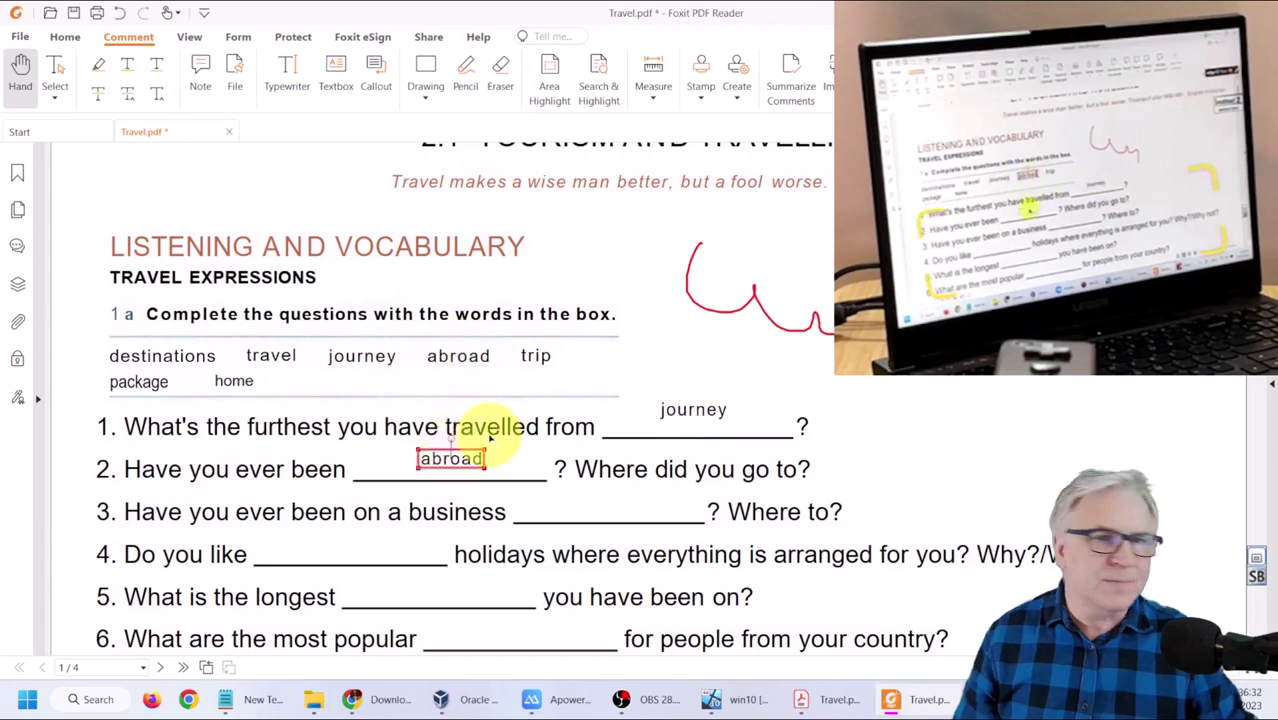
Switch to the Travel document in PDF-XChange Editor and move abroad onto the blank of question 1
{"action": "left_click", "coordinate": [845, 440]}
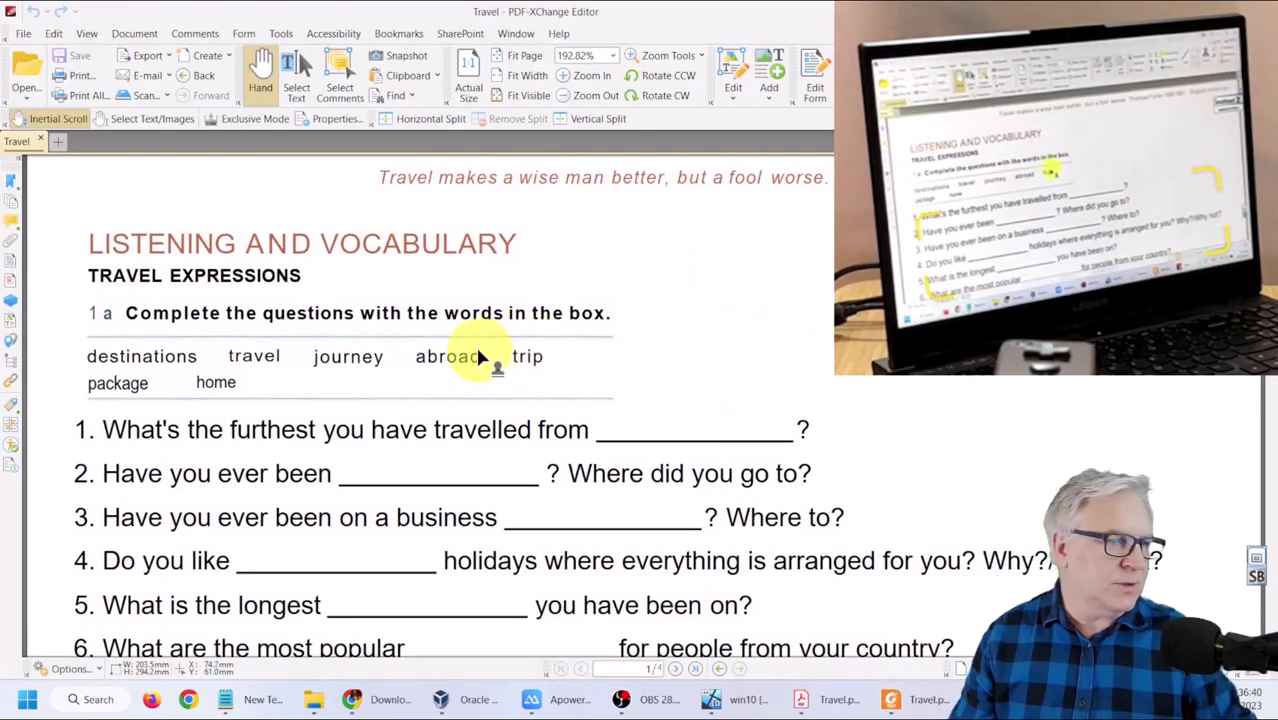
{"action": "left_click_drag", "start_coordinate": [455, 362], "coordinate": [541, 383]}
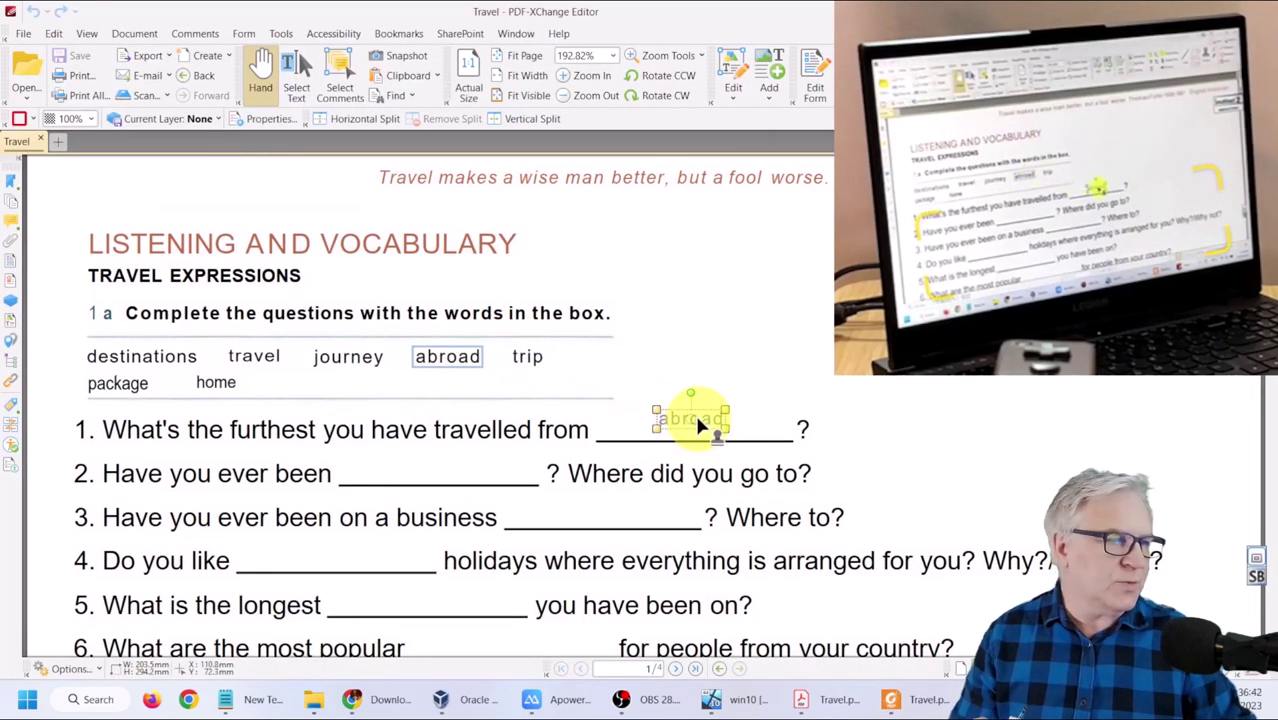
{"action": "left_click_drag", "start_coordinate": [698, 423], "coordinate": [698, 423]}
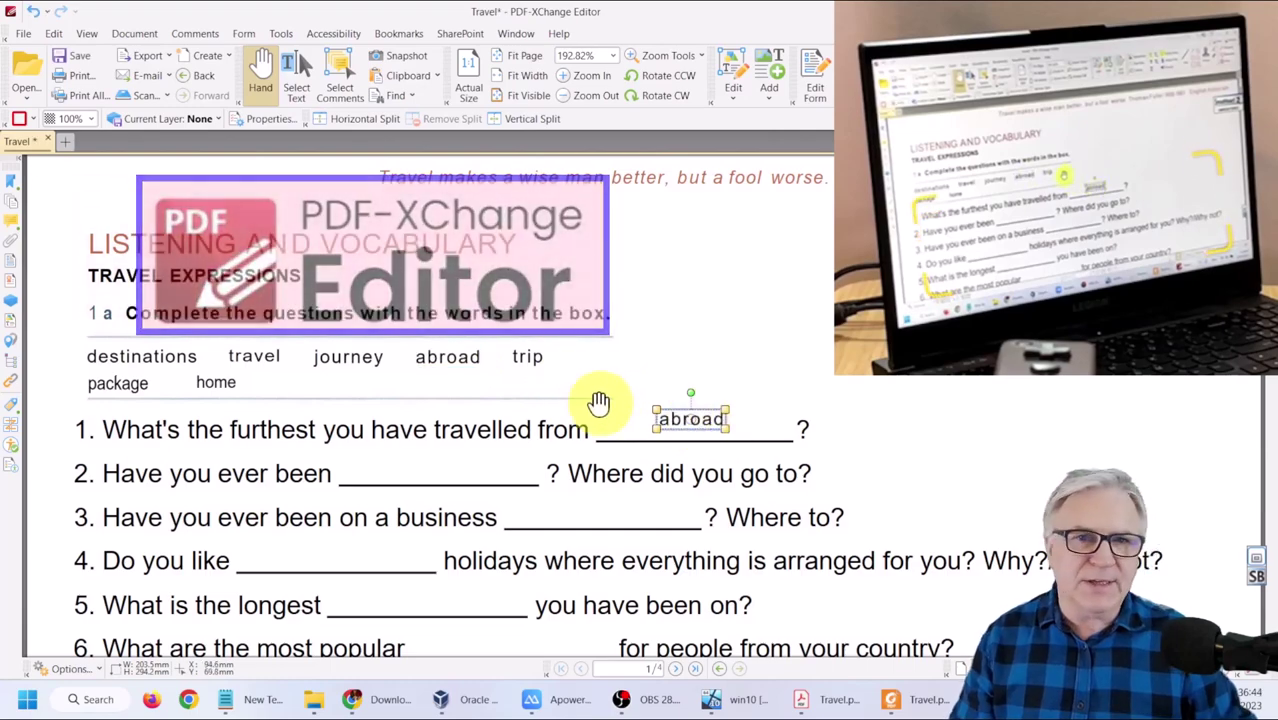
{"action": "scroll", "coordinate": [450, 364], "scroll_direction": "up", "scroll_amount": 5}
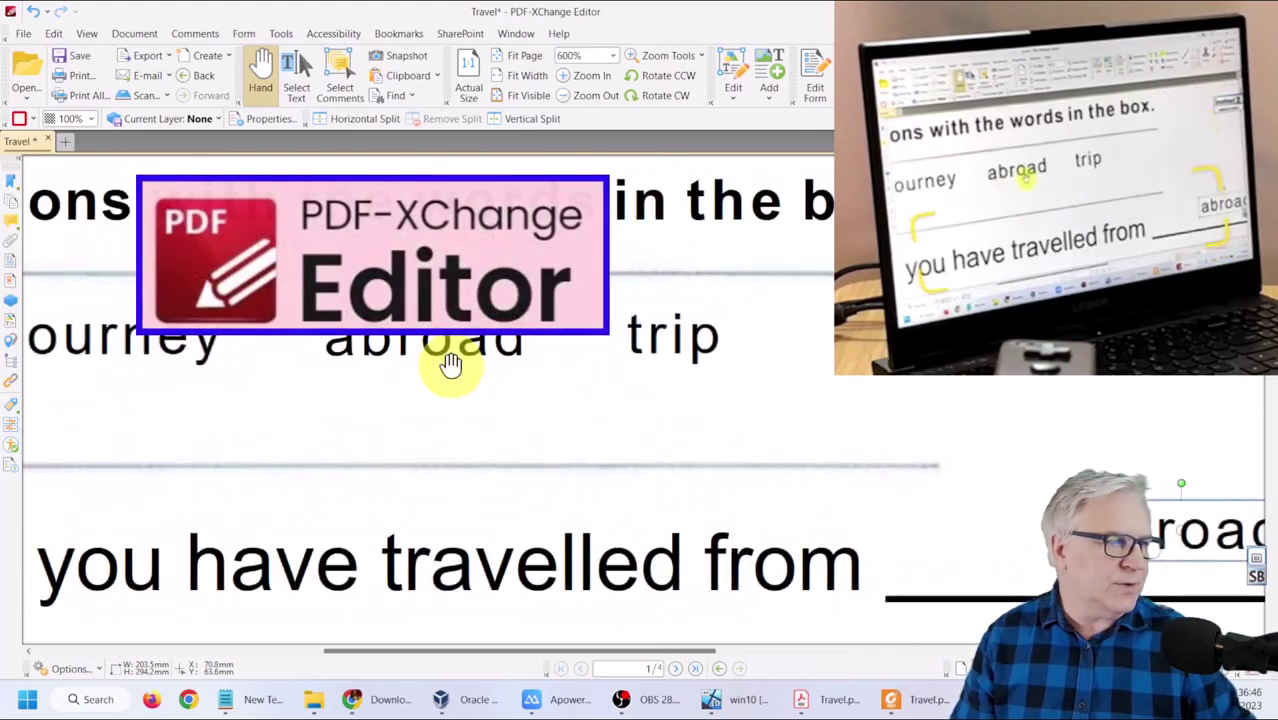
Move abroad from the blank of question 1 back to its original place in the word box and deselect it
{"action": "left_click_drag", "start_coordinate": [1122, 537], "coordinate": [372, 338]}
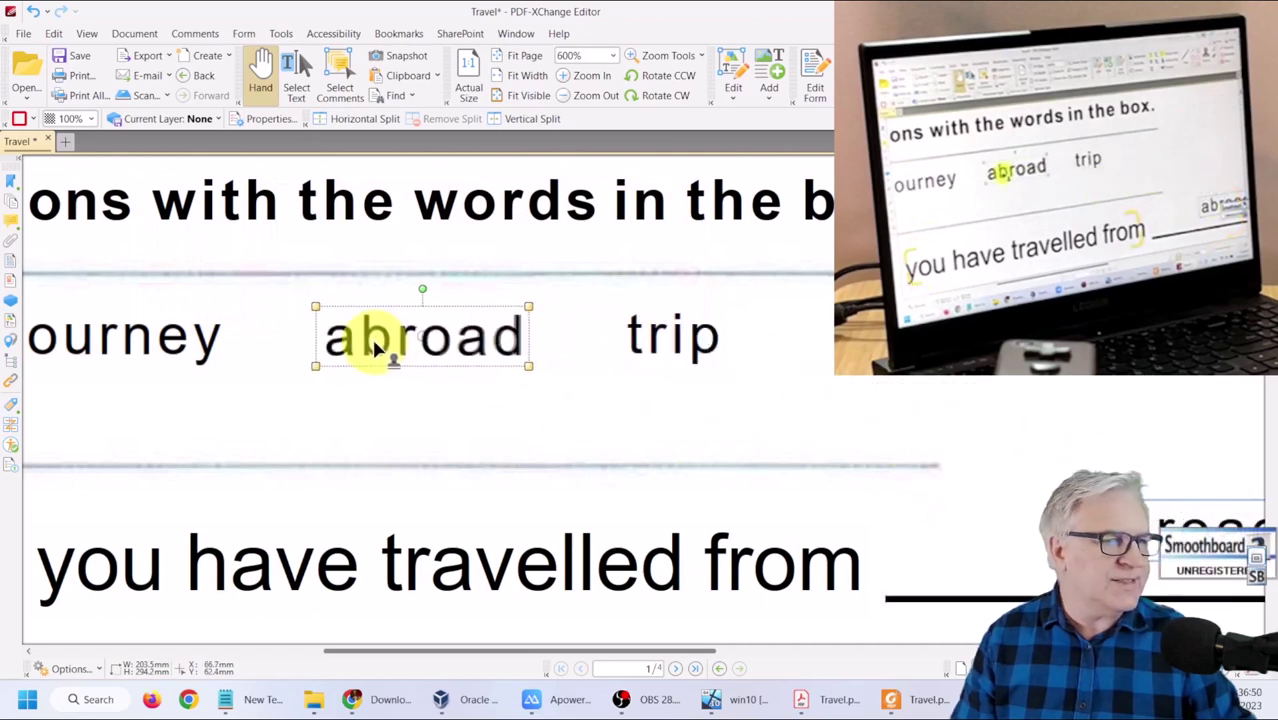
{"action": "left_click", "coordinate": [528, 397]}
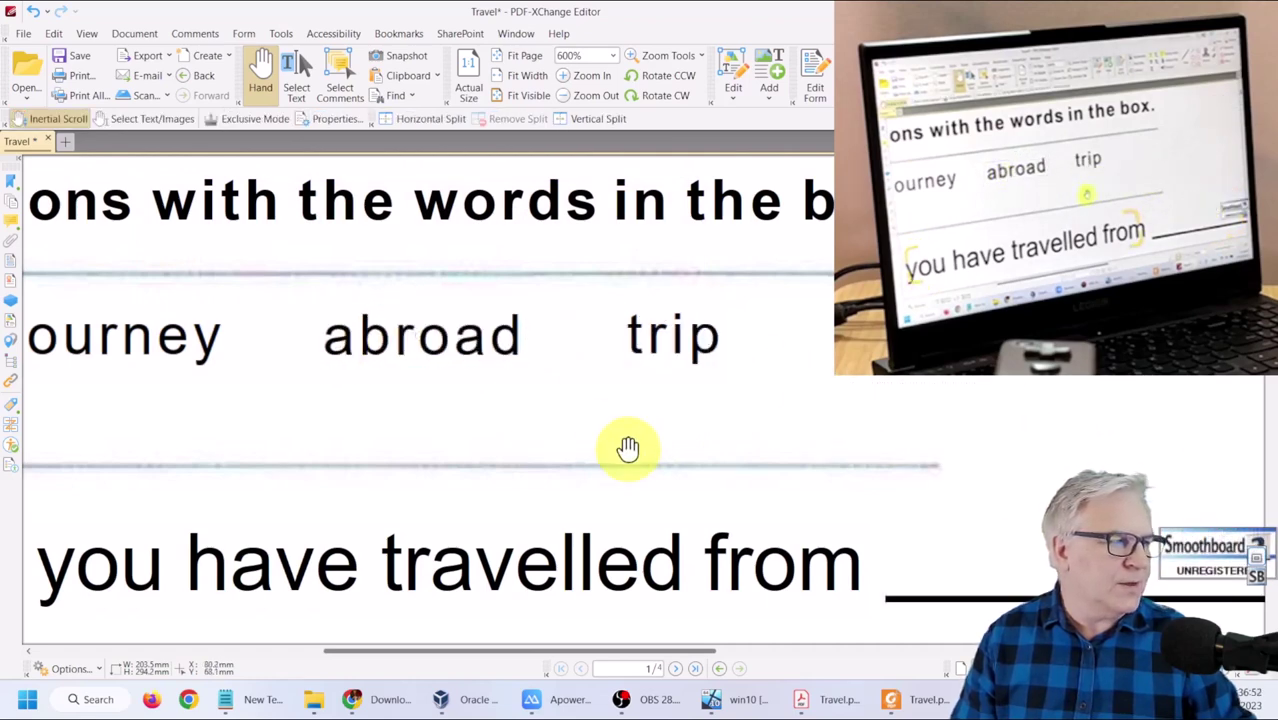
Take a snapshot of the word become in the second exercise's word box, paste it and place the copy exactly over the printed word
{"action": "scroll", "coordinate": [640, 430], "scroll_direction": "down", "scroll_amount": 4}
{"action": "scroll", "coordinate": [655, 488], "scroll_direction": "down", "scroll_amount": 5}
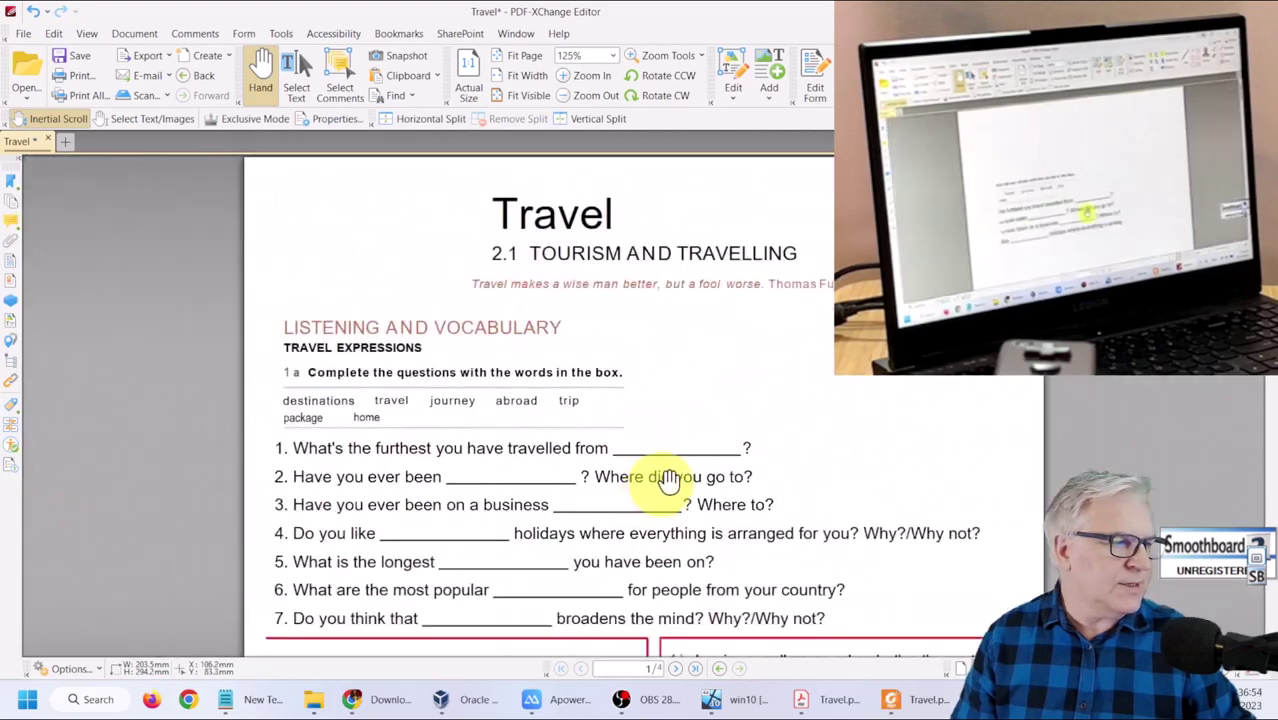
{"action": "scroll", "coordinate": [693, 476], "scroll_direction": "down", "scroll_amount": 10}
{"action": "scroll", "coordinate": [797, 304], "scroll_direction": "up", "scroll_amount": 4}
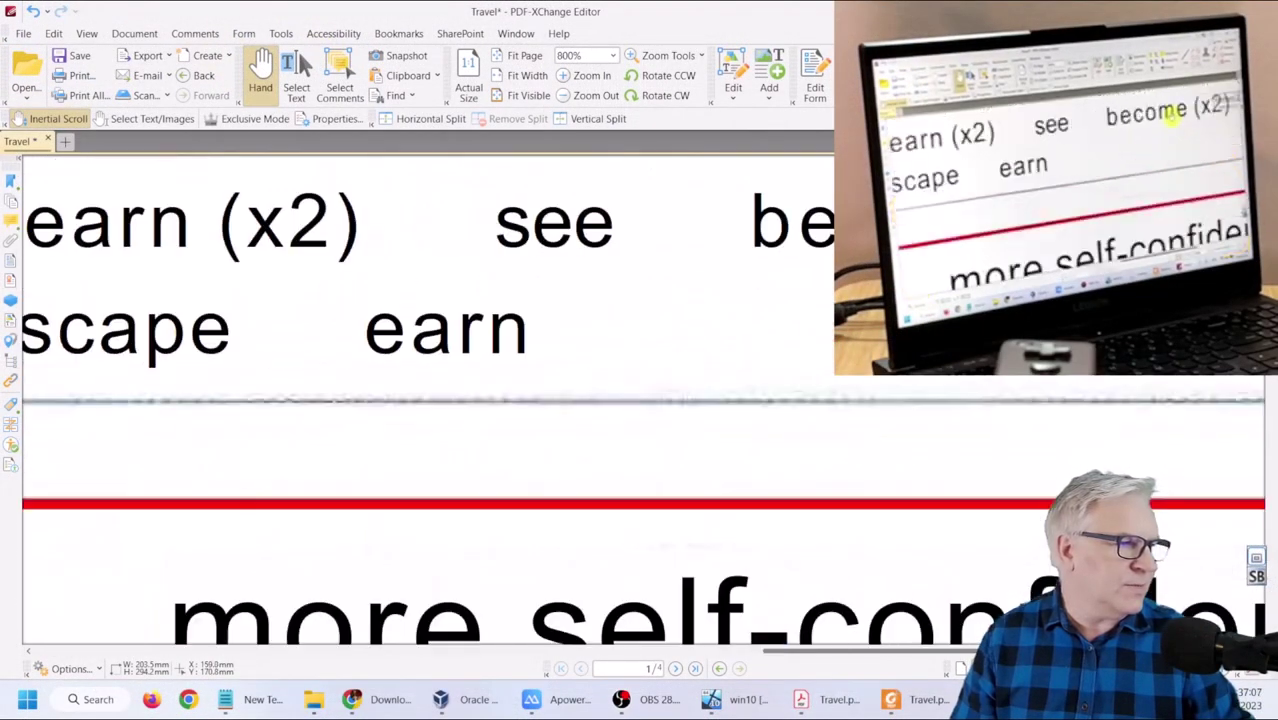
{"action": "left_click", "coordinate": [403, 57]}
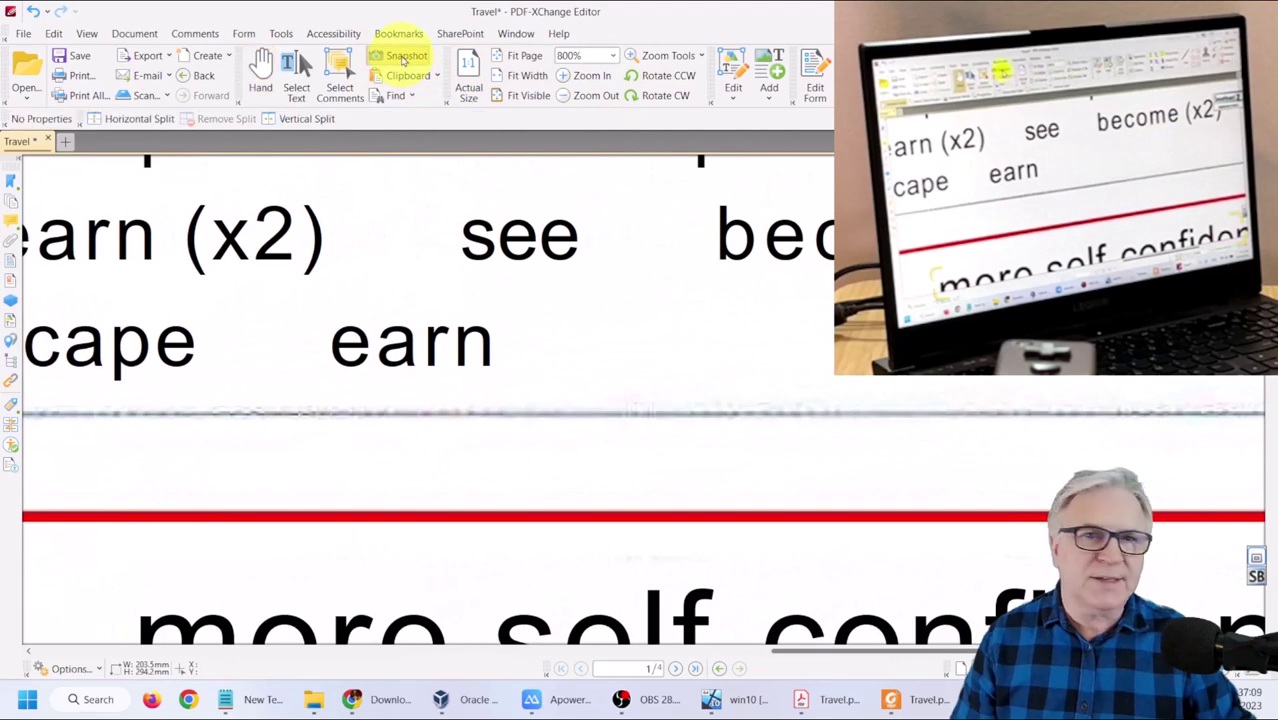
{"action": "left_click_drag", "start_coordinate": [693, 188], "coordinate": [908, 282]}
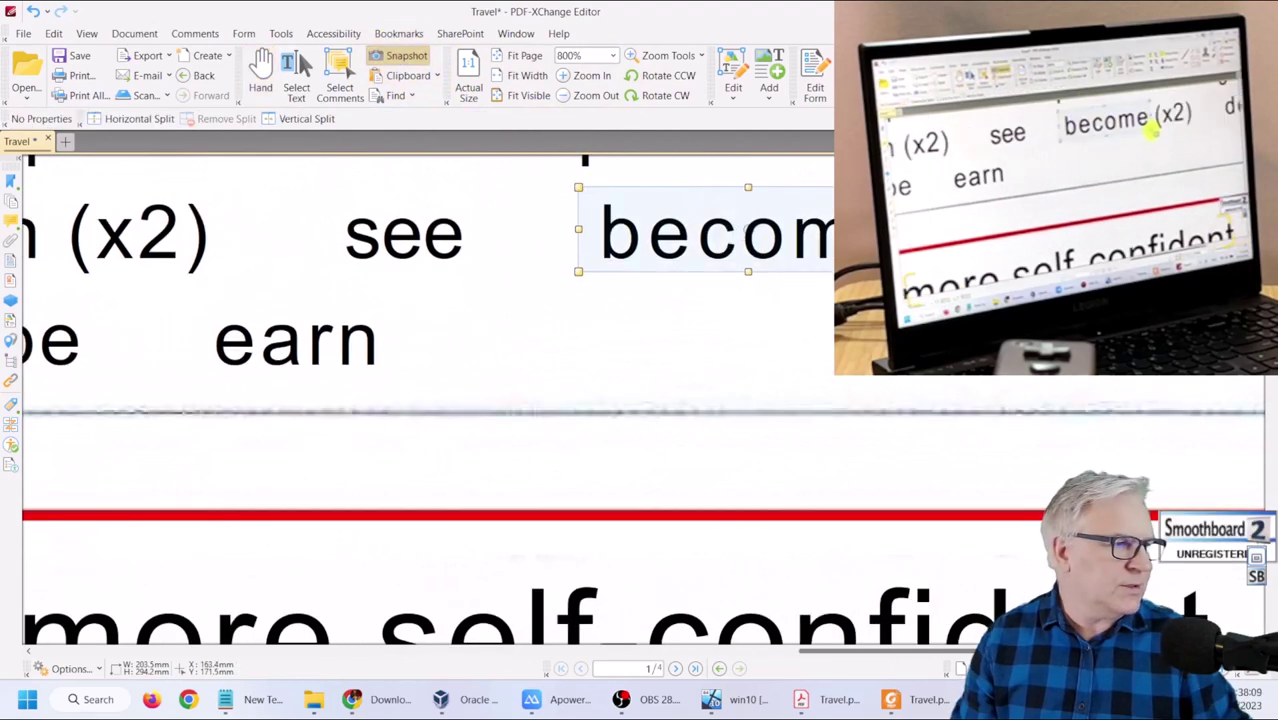
{"action": "key", "text": "ctrl+v"}
{"action": "left_click_drag", "start_coordinate": [762, 392], "coordinate": [748, 258]}
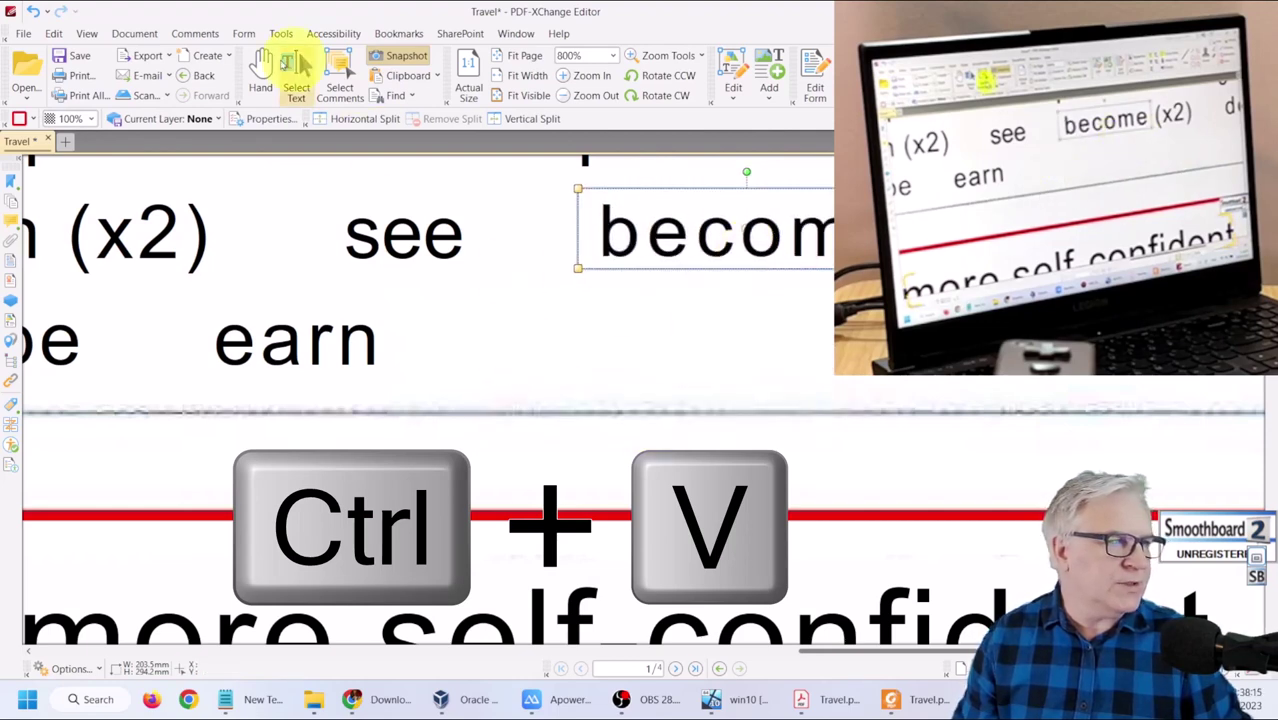
Switch to the Hand tool and fine-tune the corner of the pasted become image to match the printed word
{"action": "left_click", "coordinate": [260, 72]}
{"action": "left_click", "coordinate": [614, 266]}
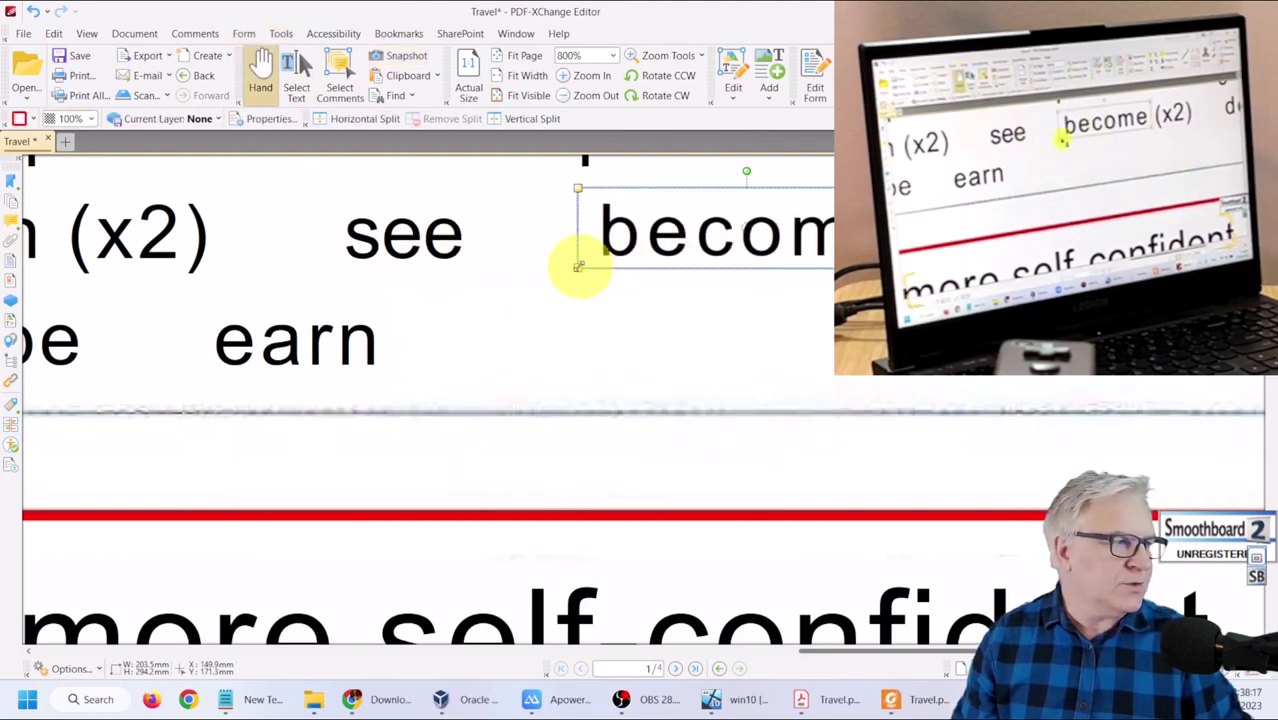
{"action": "mouse_move", "coordinate": [578, 266]}
{"action": "left_mouse_down"}
{"action": "mouse_move", "coordinate": [205, 357]}
{"action": "mouse_move", "coordinate": [630, 224]}
{"action": "mouse_move", "coordinate": [660, 228]}
{"action": "mouse_move", "coordinate": [593, 271]}
{"action": "mouse_move", "coordinate": [577, 267]}
{"action": "left_mouse_up"}
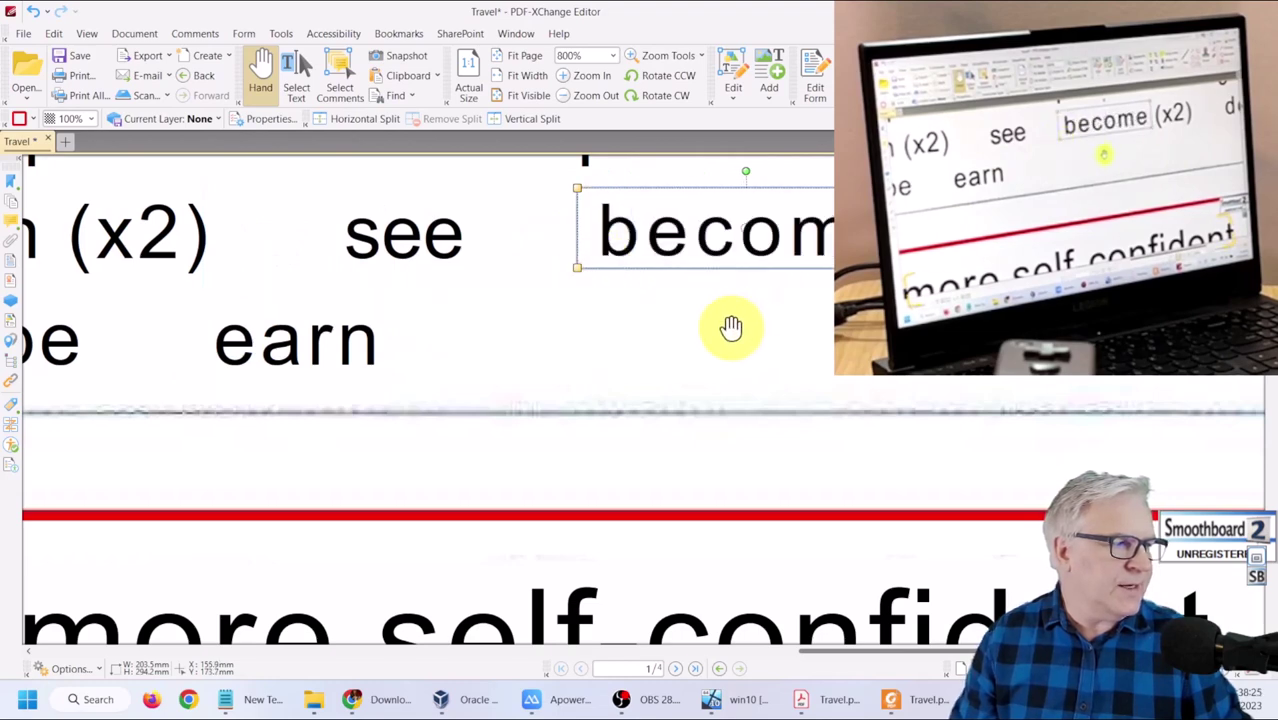
Move the pasted become image onto the blank of item 8, before more self-confident
{"action": "scroll", "coordinate": [729, 327], "scroll_direction": "down", "scroll_amount": 2}
{"action": "scroll", "coordinate": [727, 328], "scroll_direction": "down", "scroll_amount": 1, "text": "ctrl"}
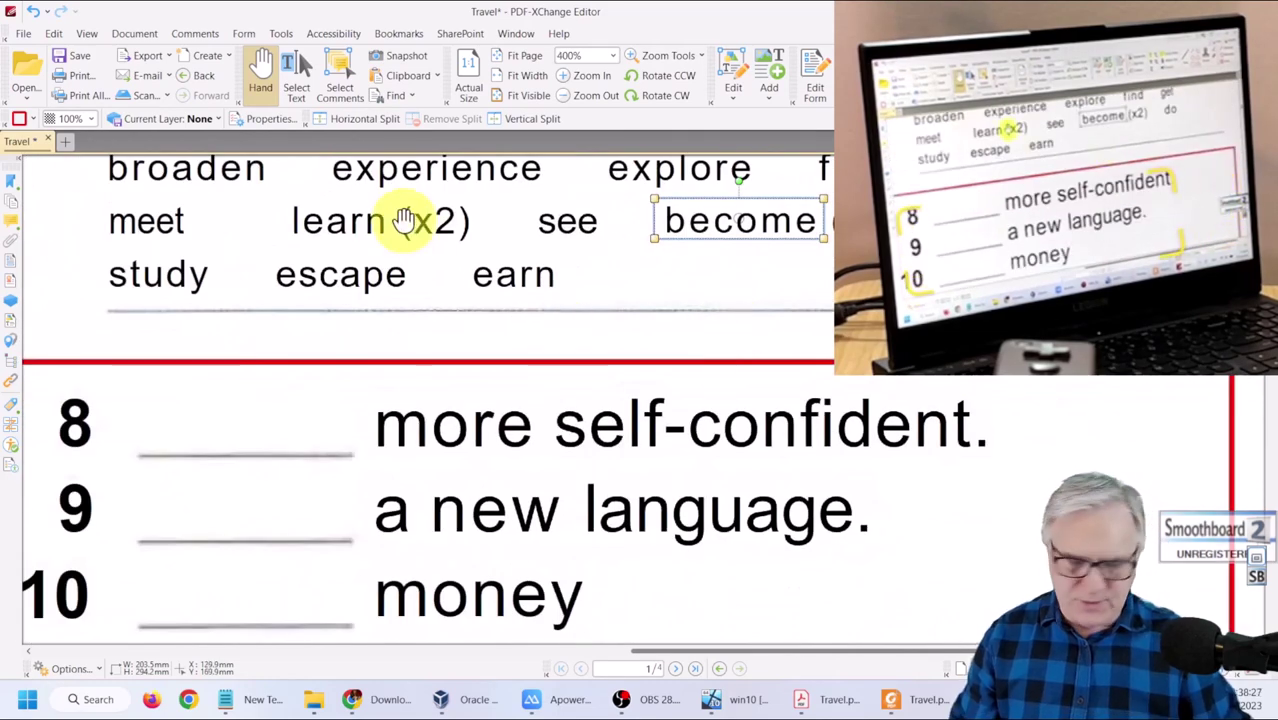
{"action": "left_click_drag", "start_coordinate": [740, 219], "coordinate": [234, 428]}
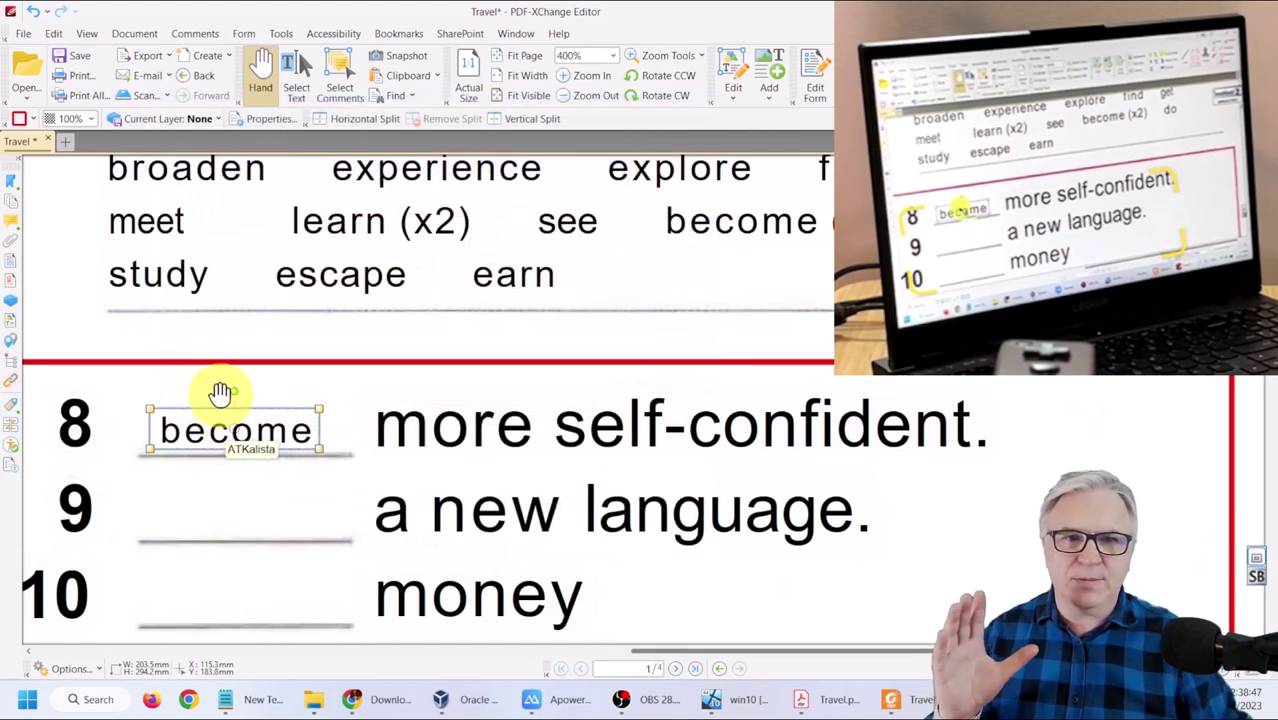
{"action": "left_click", "coordinate": [280, 412]}
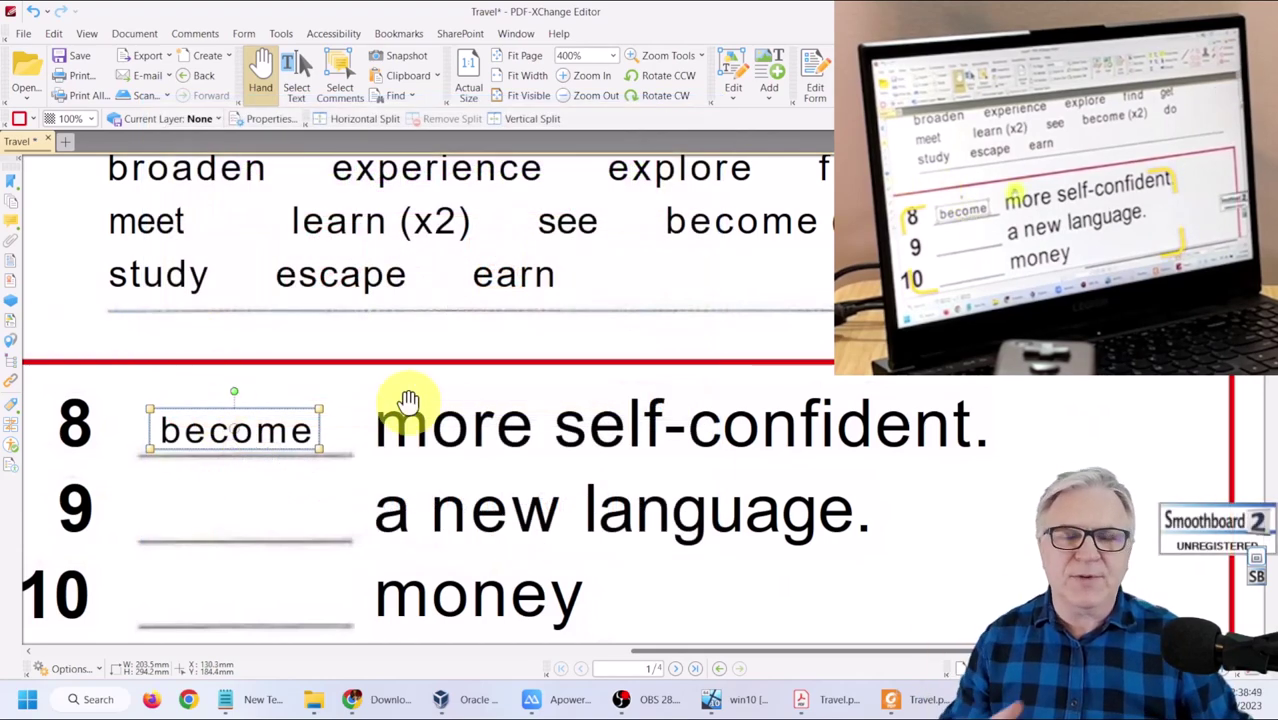